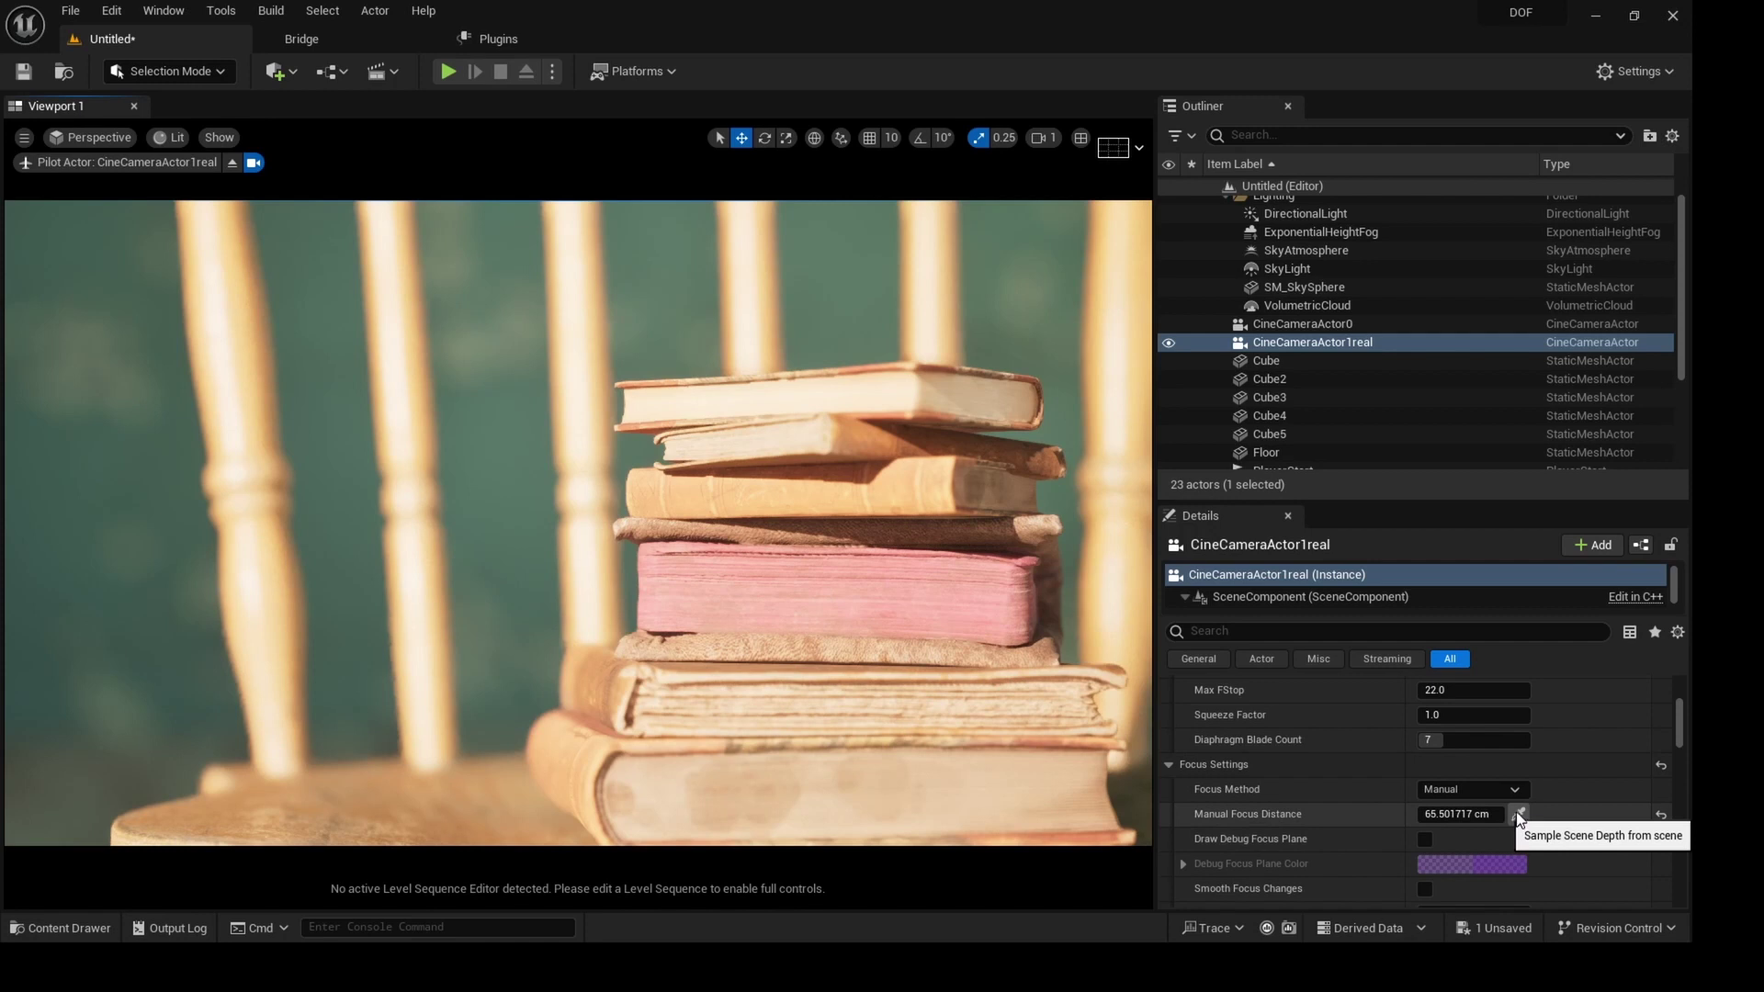
Sample CineCameraActor1real's manual focus distance from a chair spindle and then from the green back wall.
click(1517, 815)
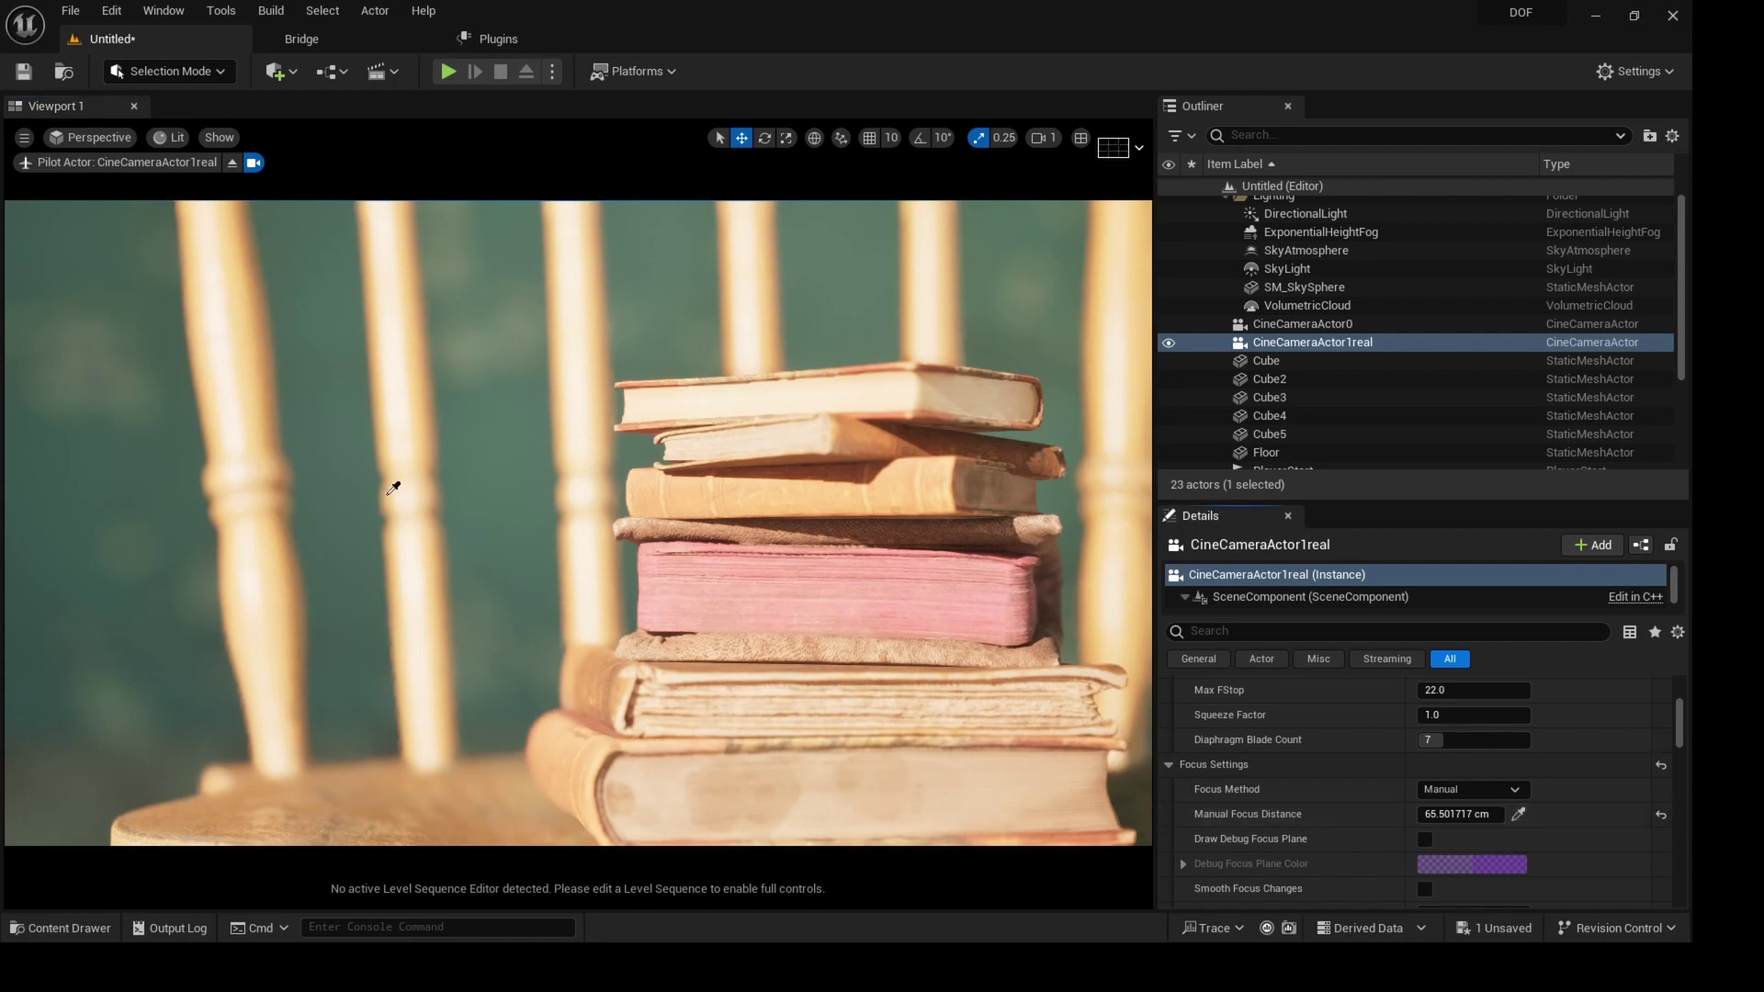
click(403, 412)
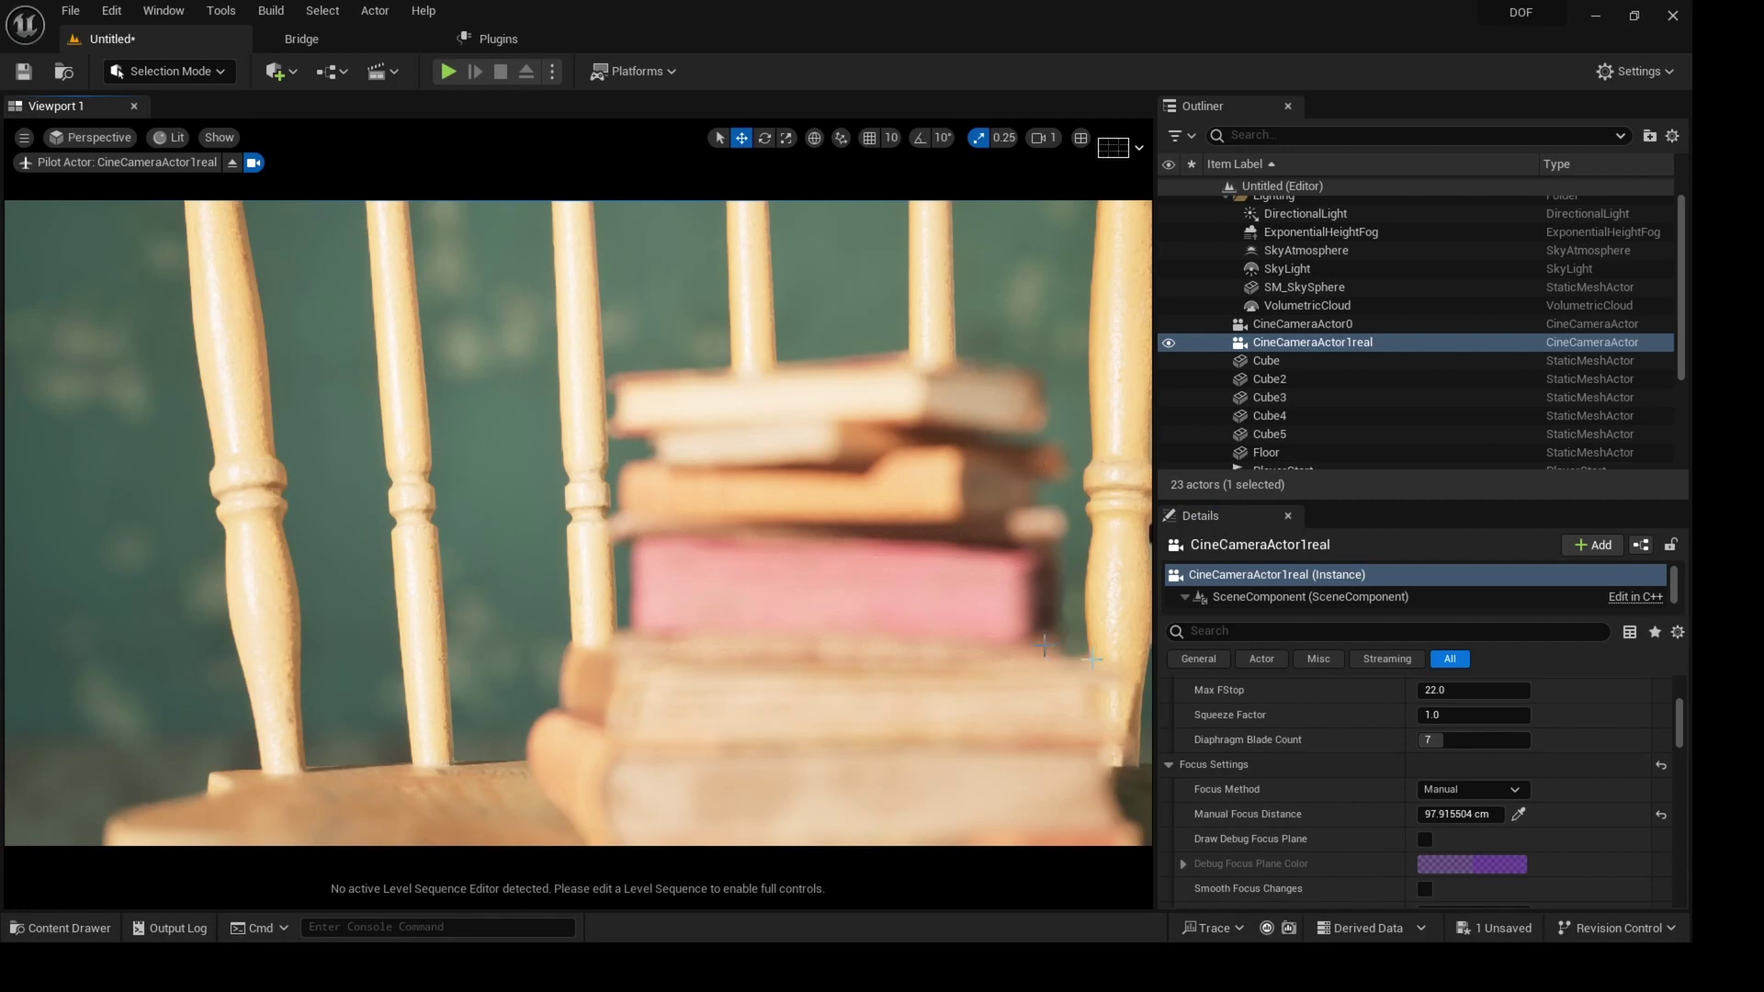
click(1518, 814)
click(484, 384)
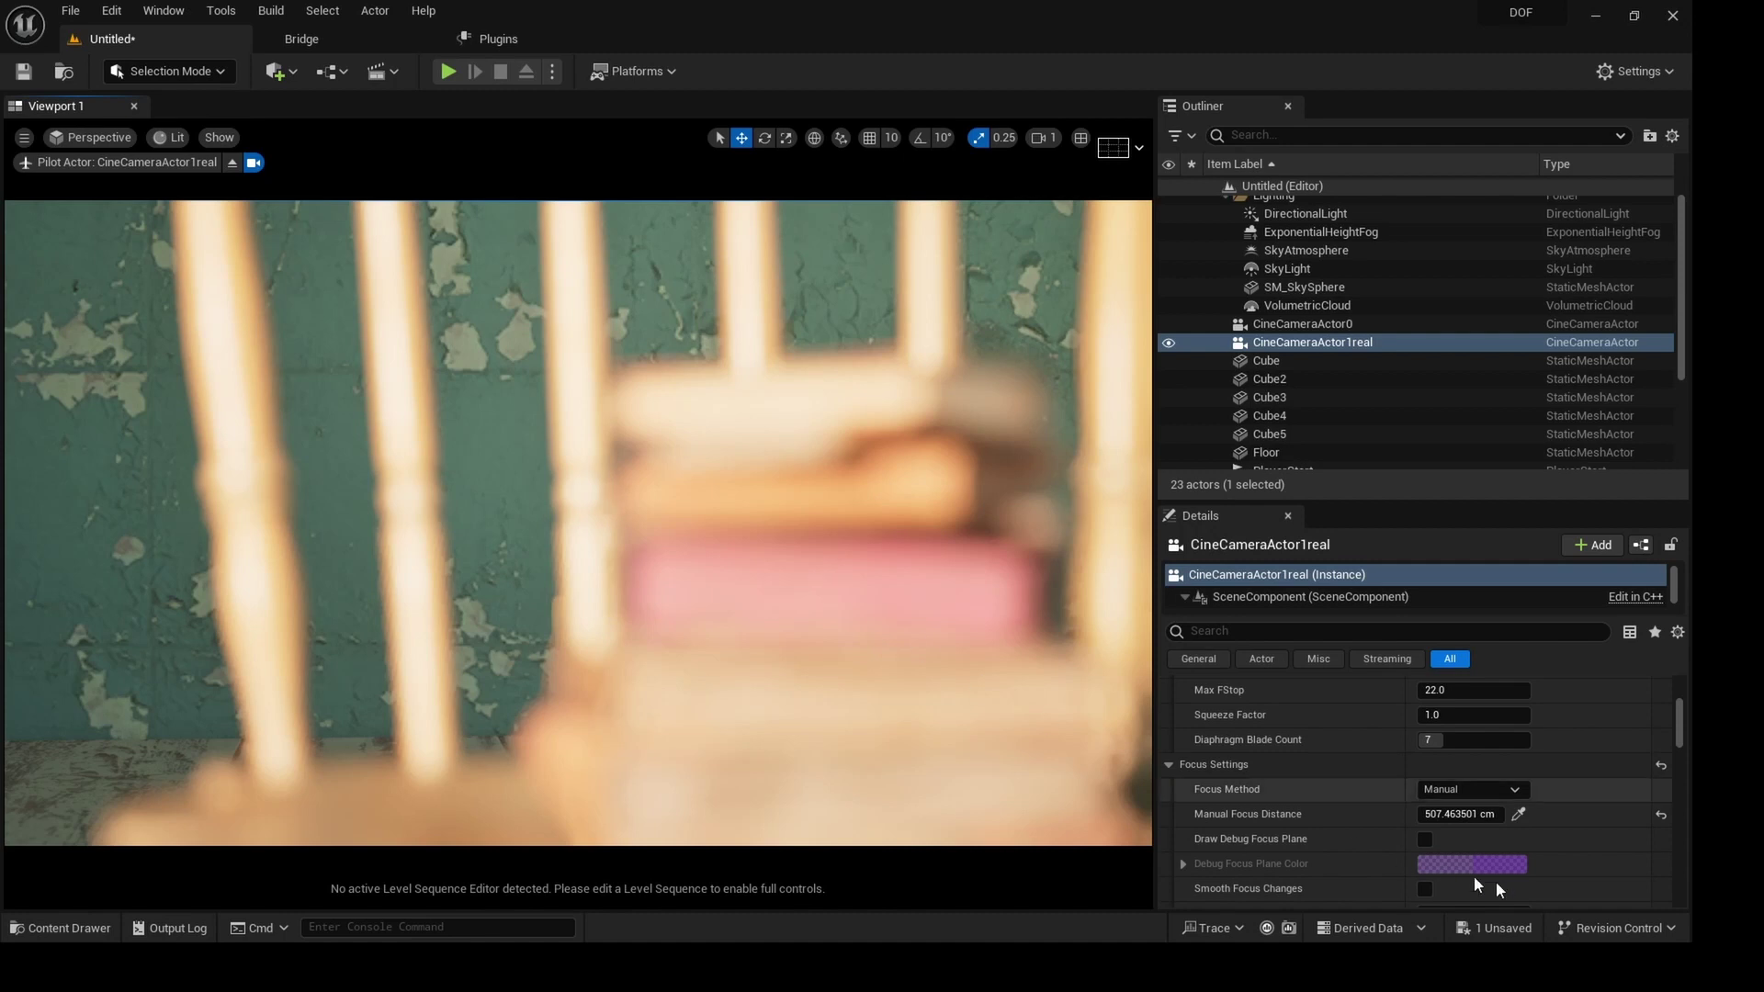
Sample CineCameraActor1real's manual focus distance from the pink book in the stack.
click(1519, 814)
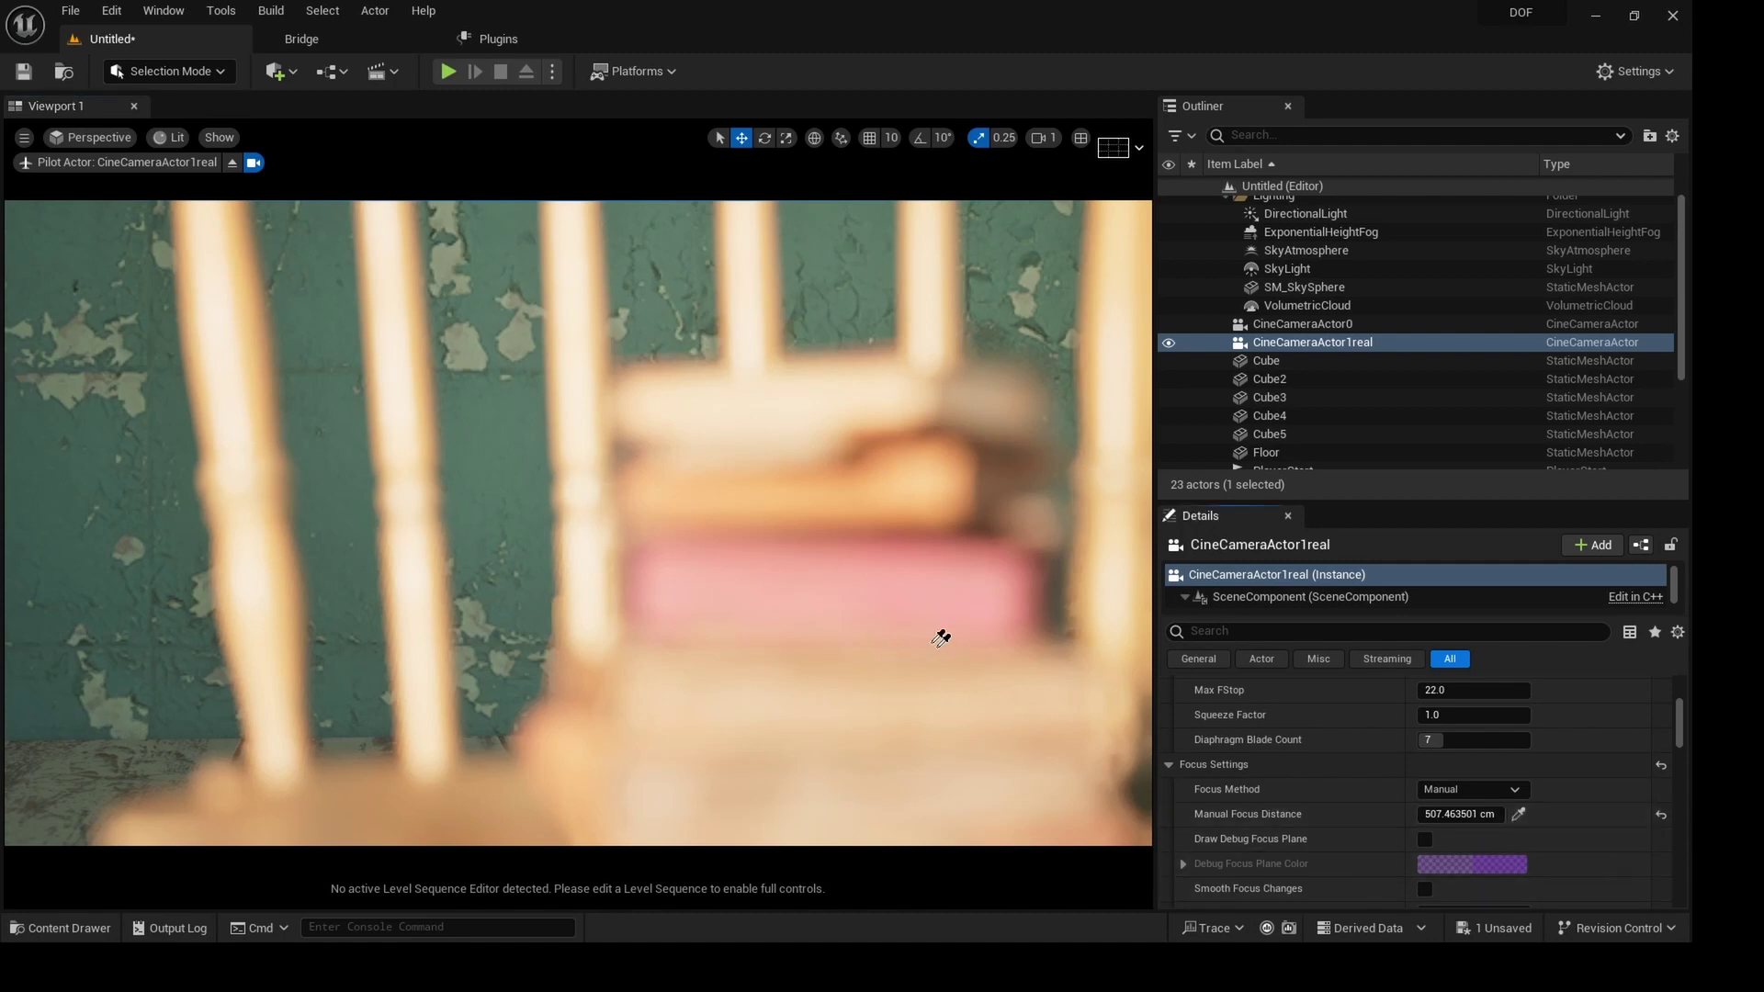
click(840, 591)
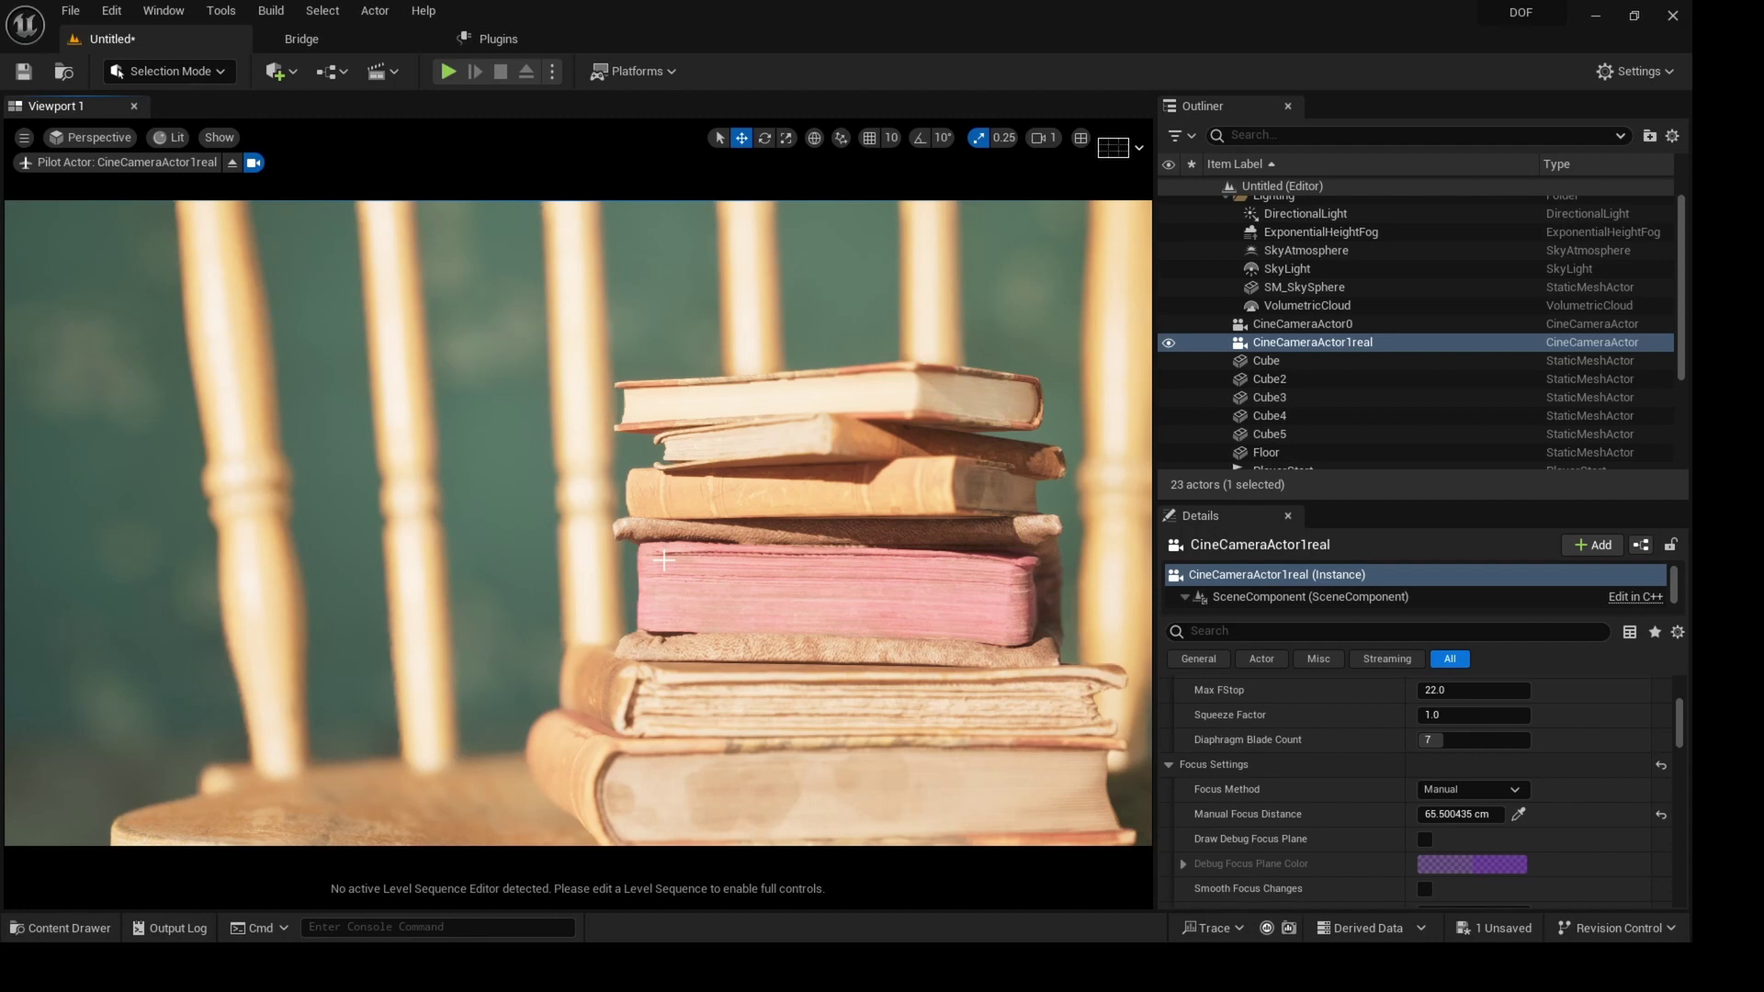
Stop piloting CineCameraActor1real and frame the whole chair centrally with the surrounding floor and back wall in the perspective view.
click(232, 164)
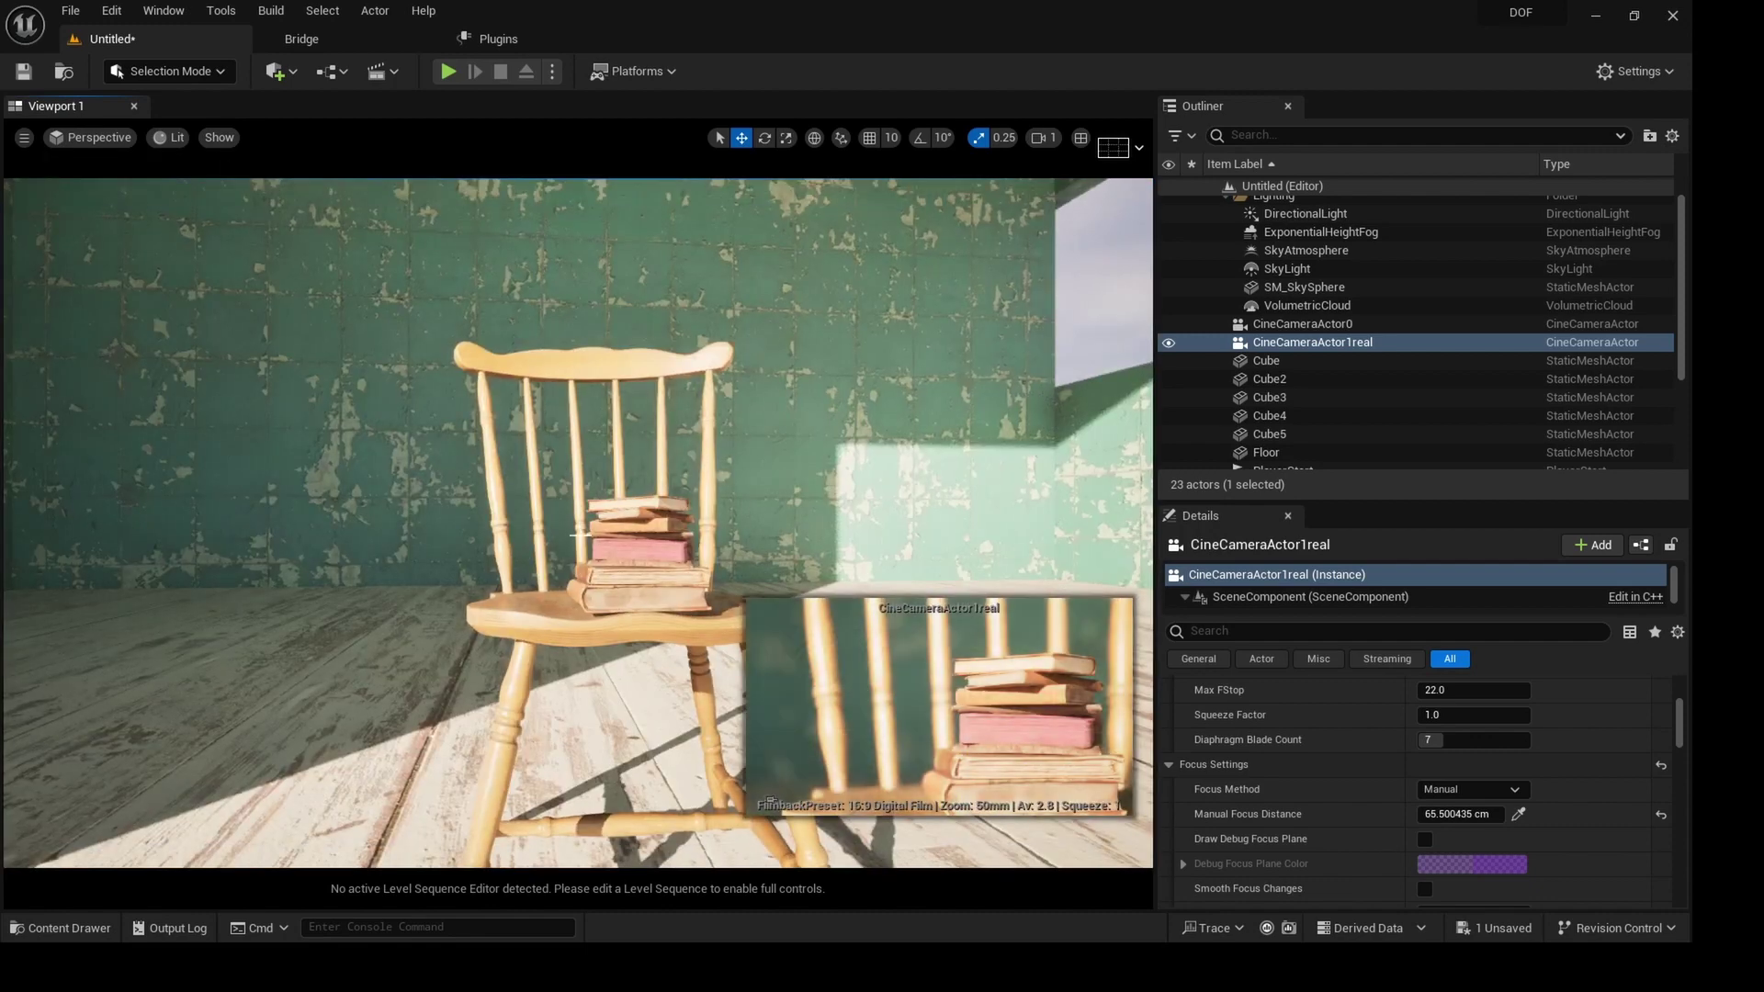
click(643, 588)
scroll(554, 543, down, 6)
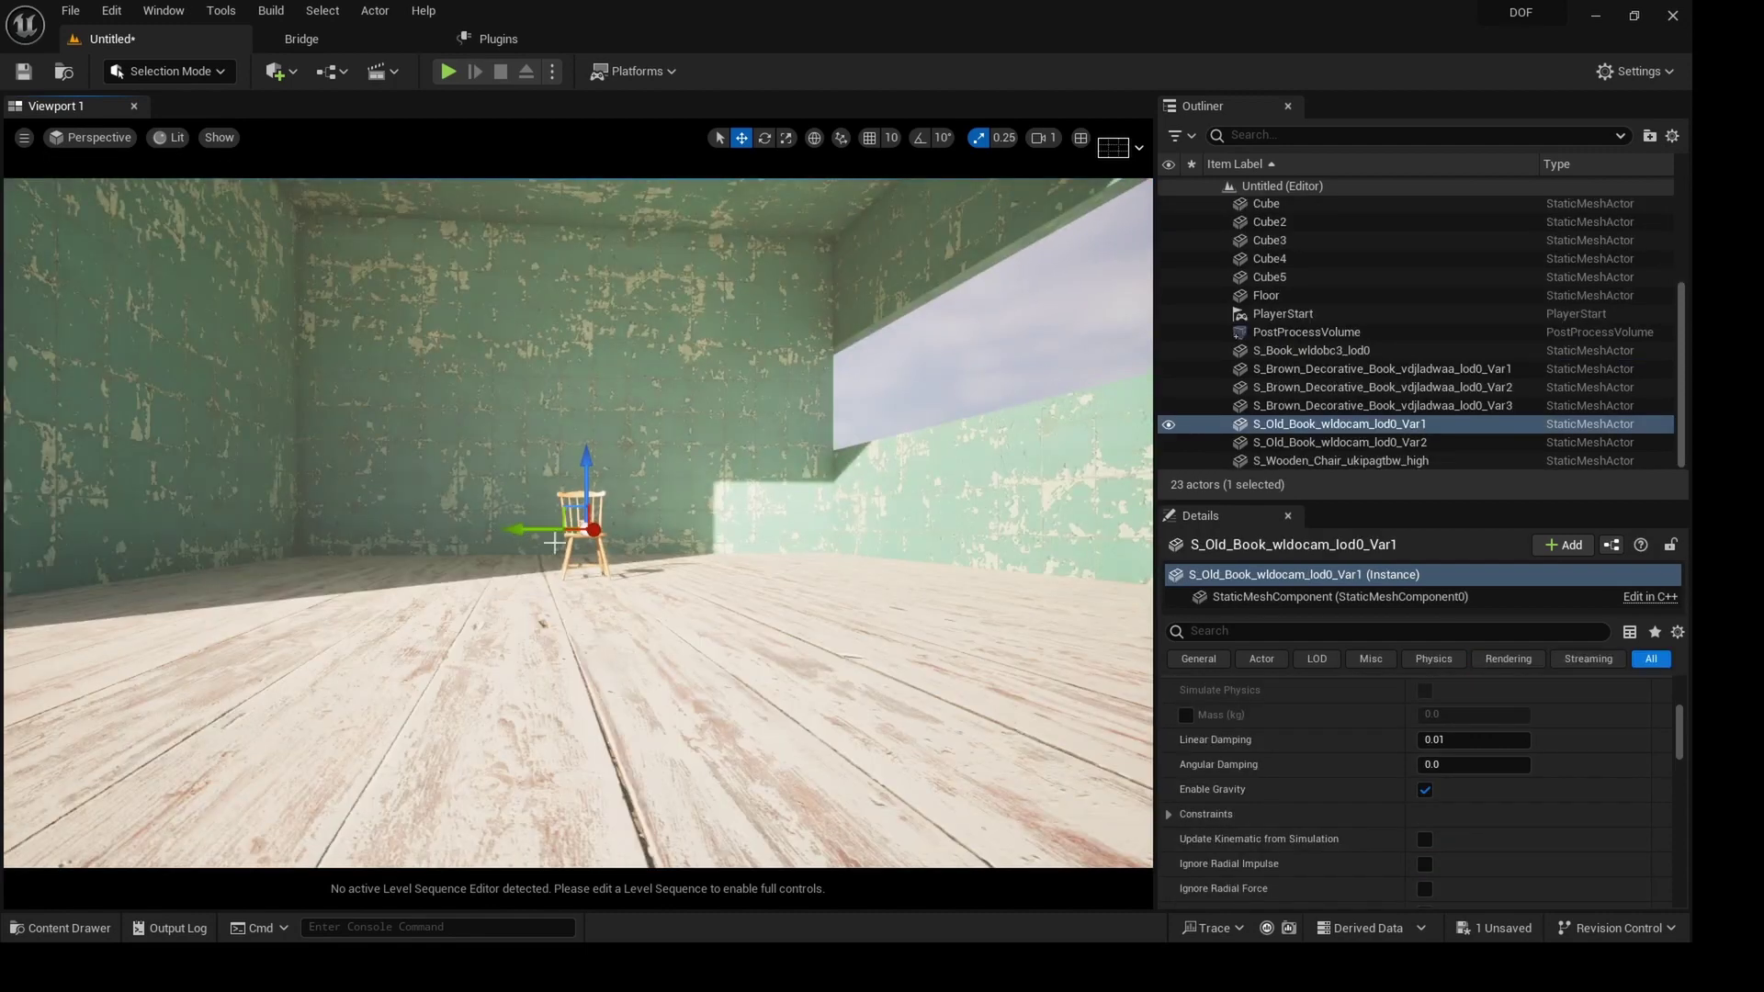
scroll(554, 543, up, 8)
scroll(629, 609, down, 3)
alt+drag(629, 610, 519, 610)
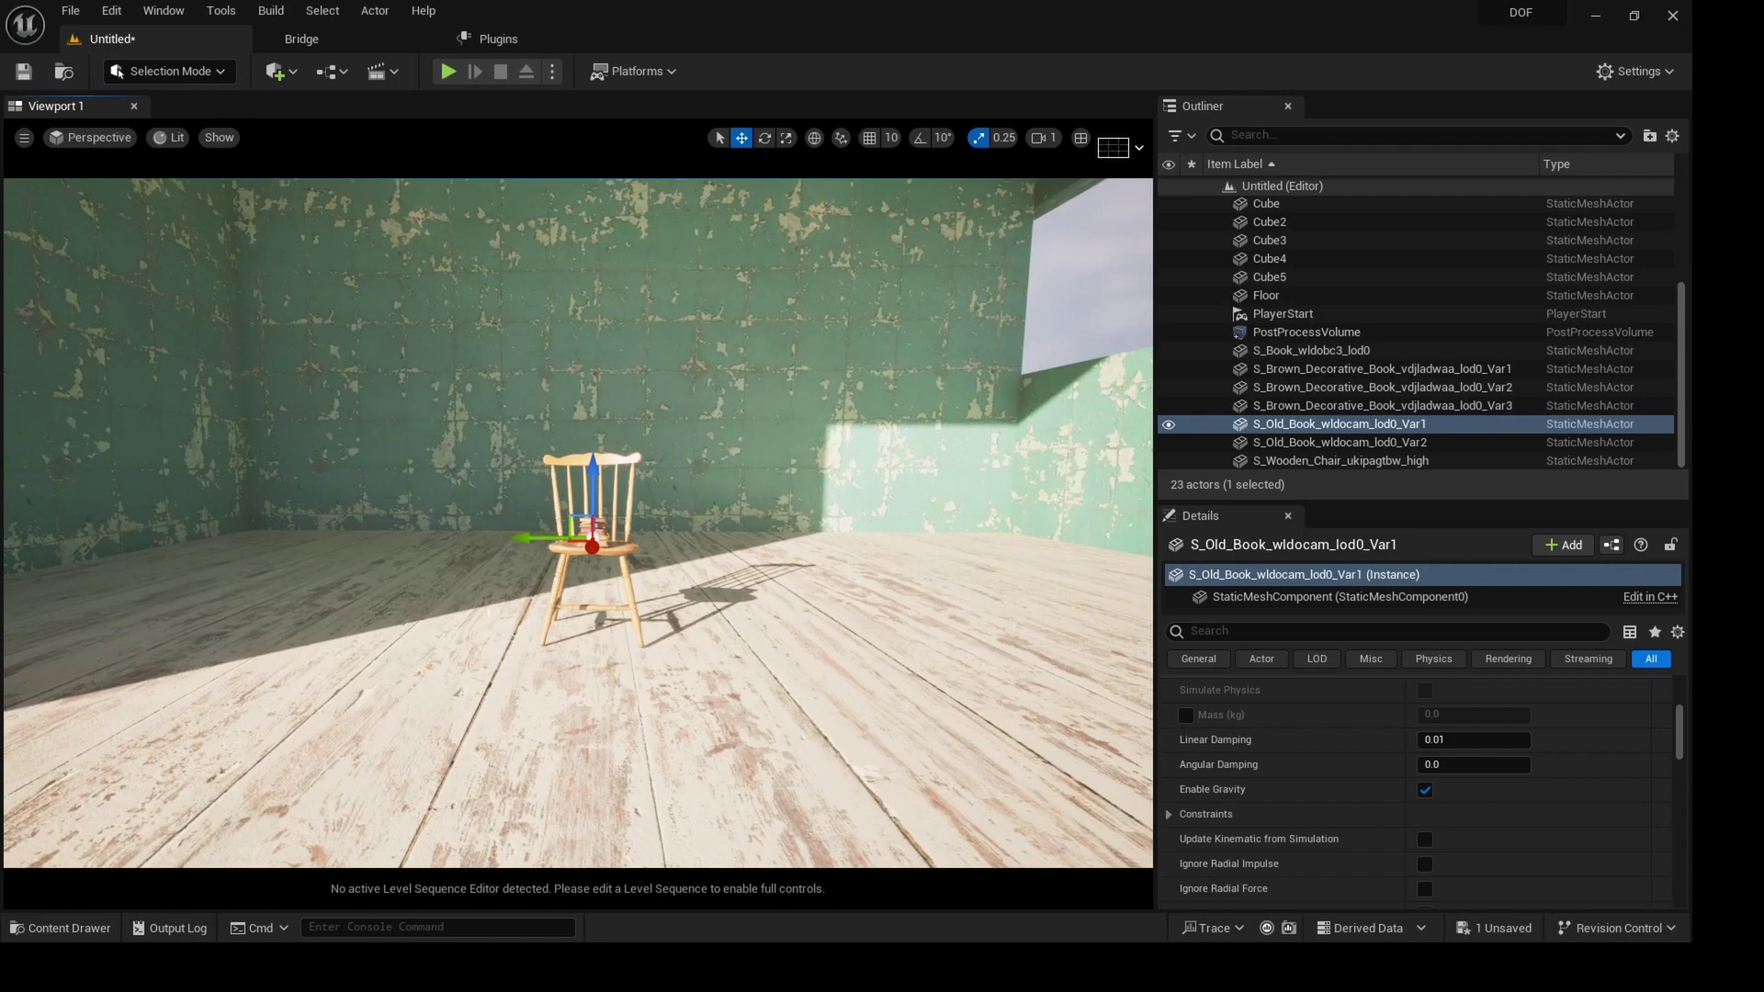
right_drag(579, 552, 574, 571)
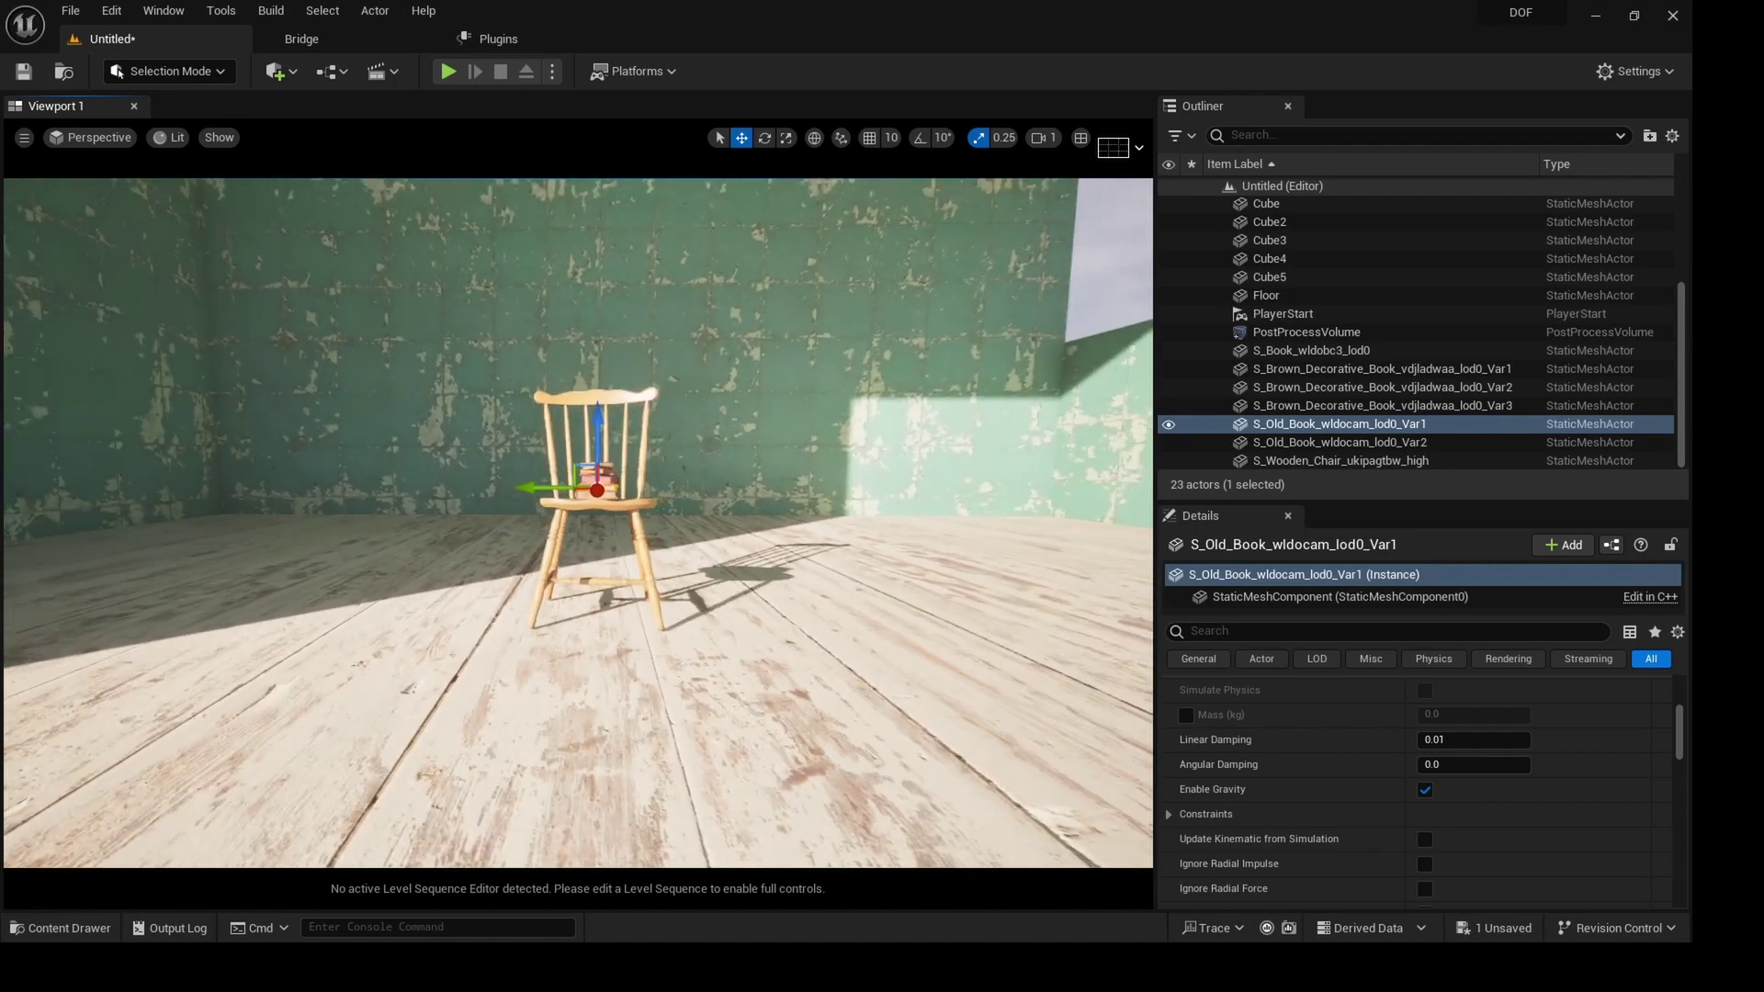
alt+right_drag(1102, 551, 522, 616)
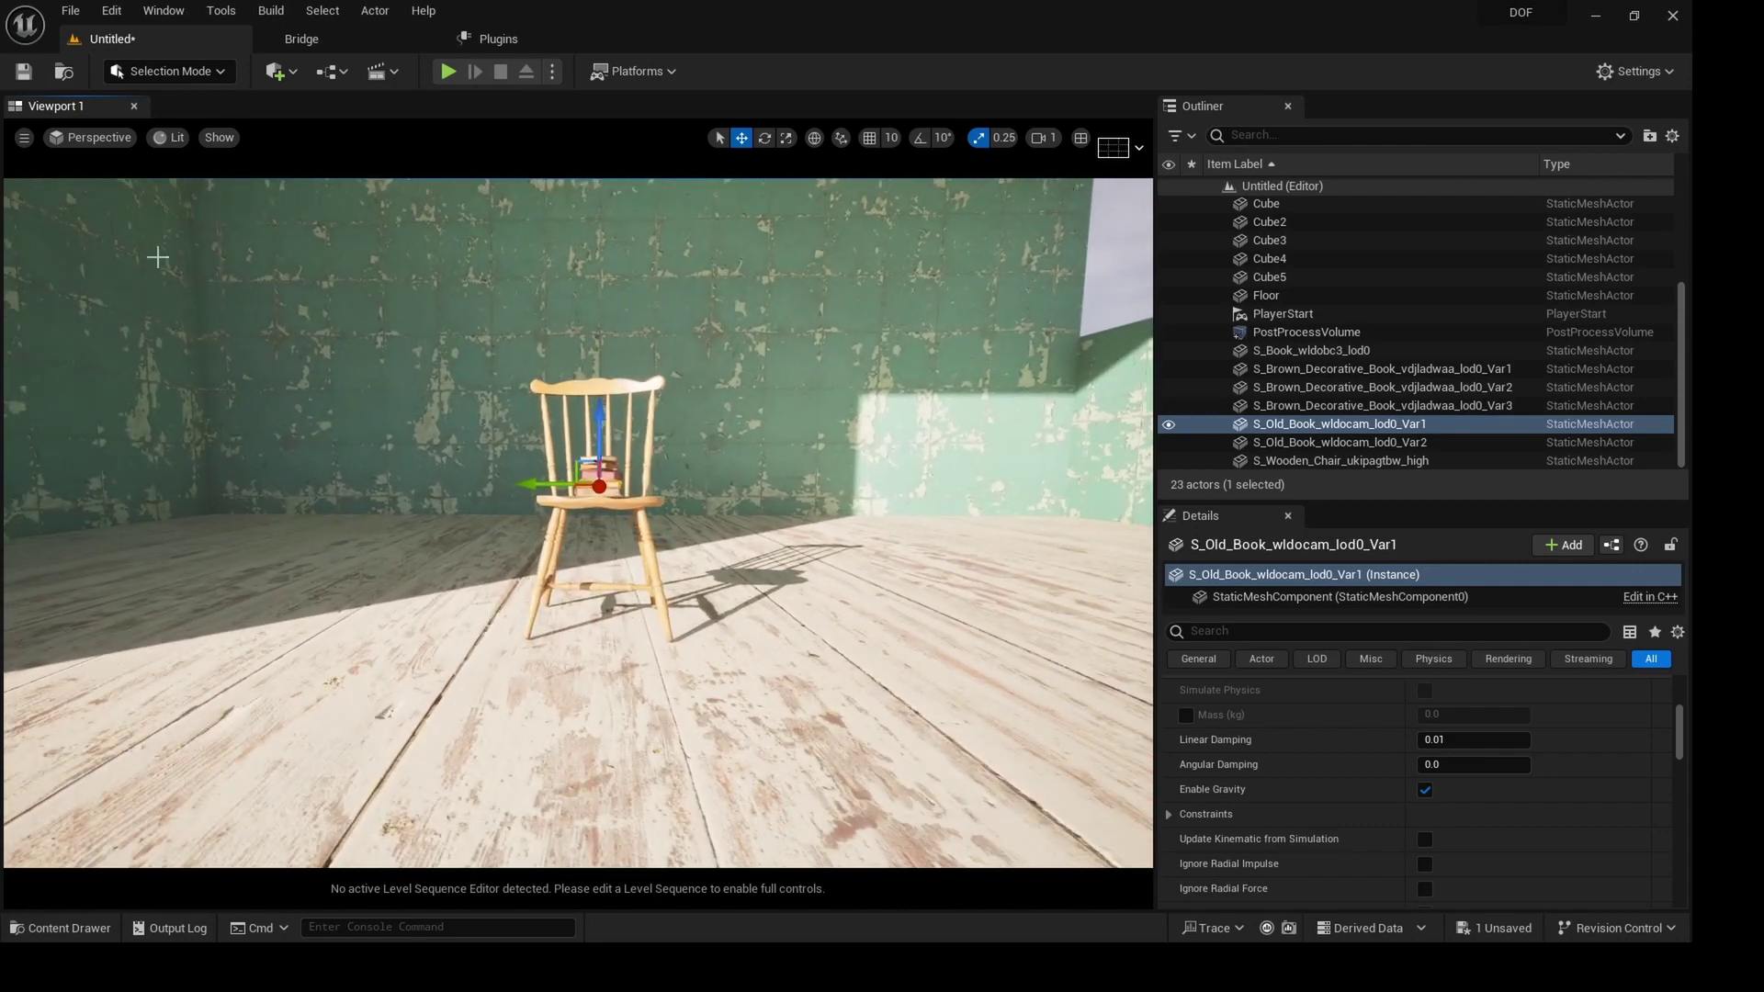
Create a Cine Camera Actor from the current view and pilot the new camera.
click(24, 138)
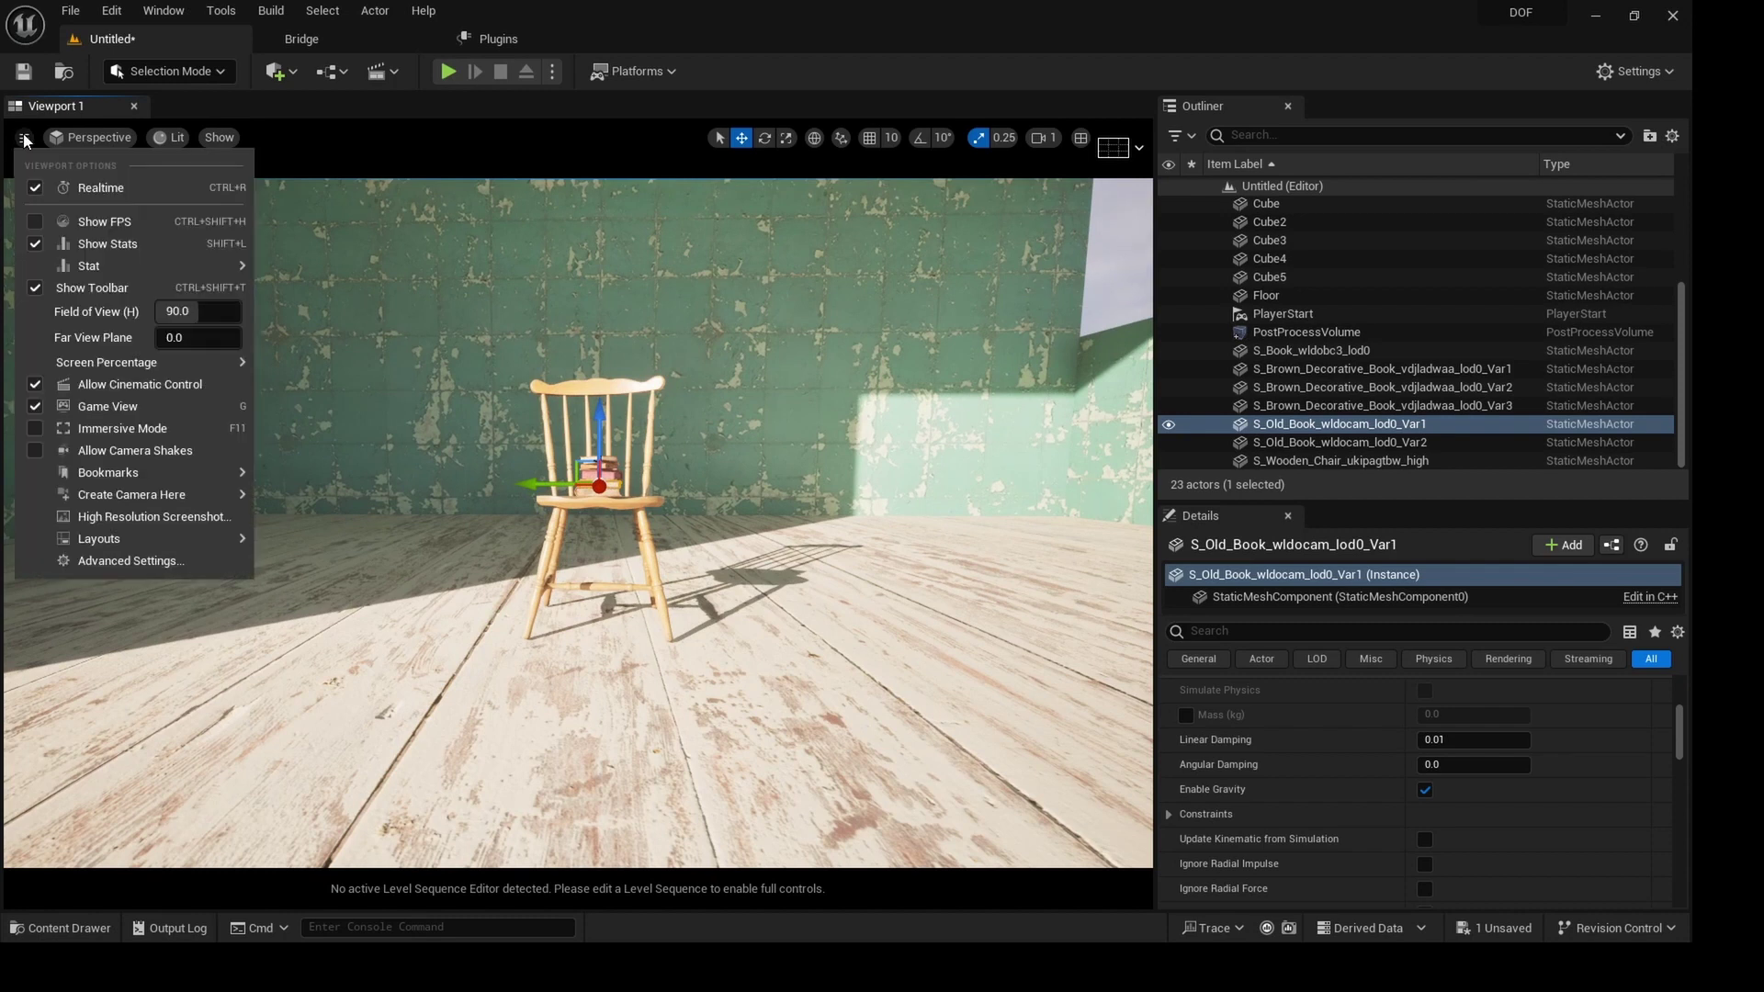
mouse_move(113, 496)
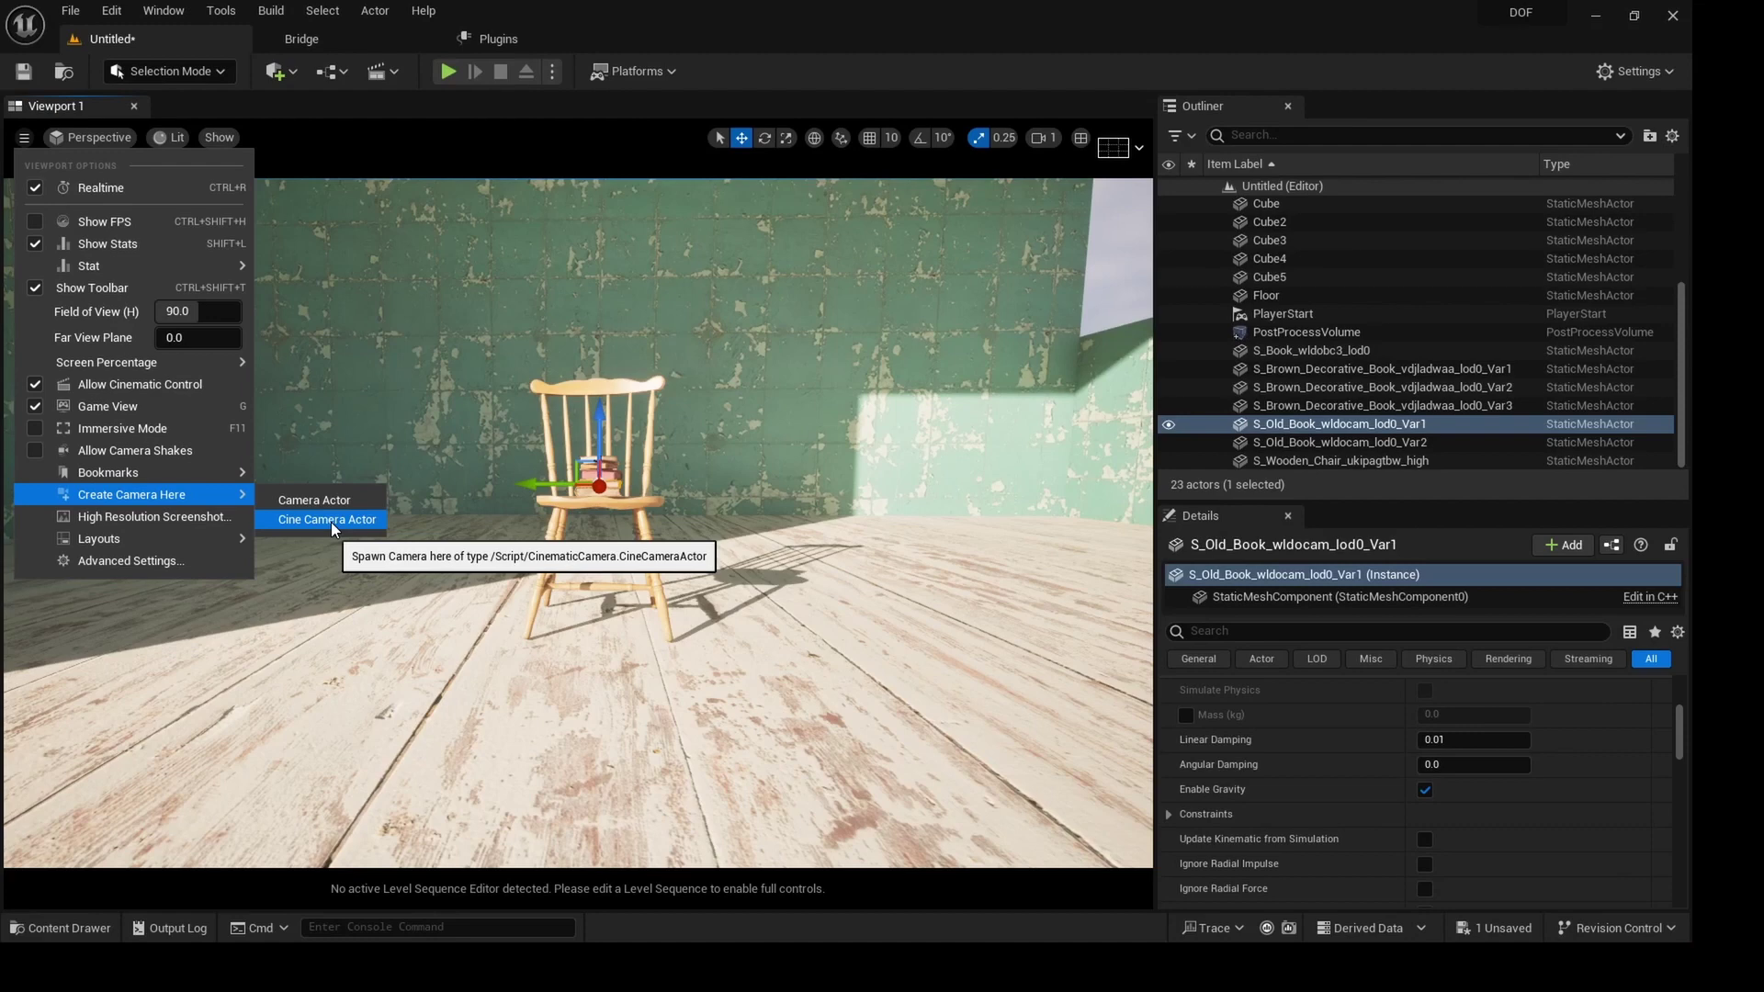
click(542, 548)
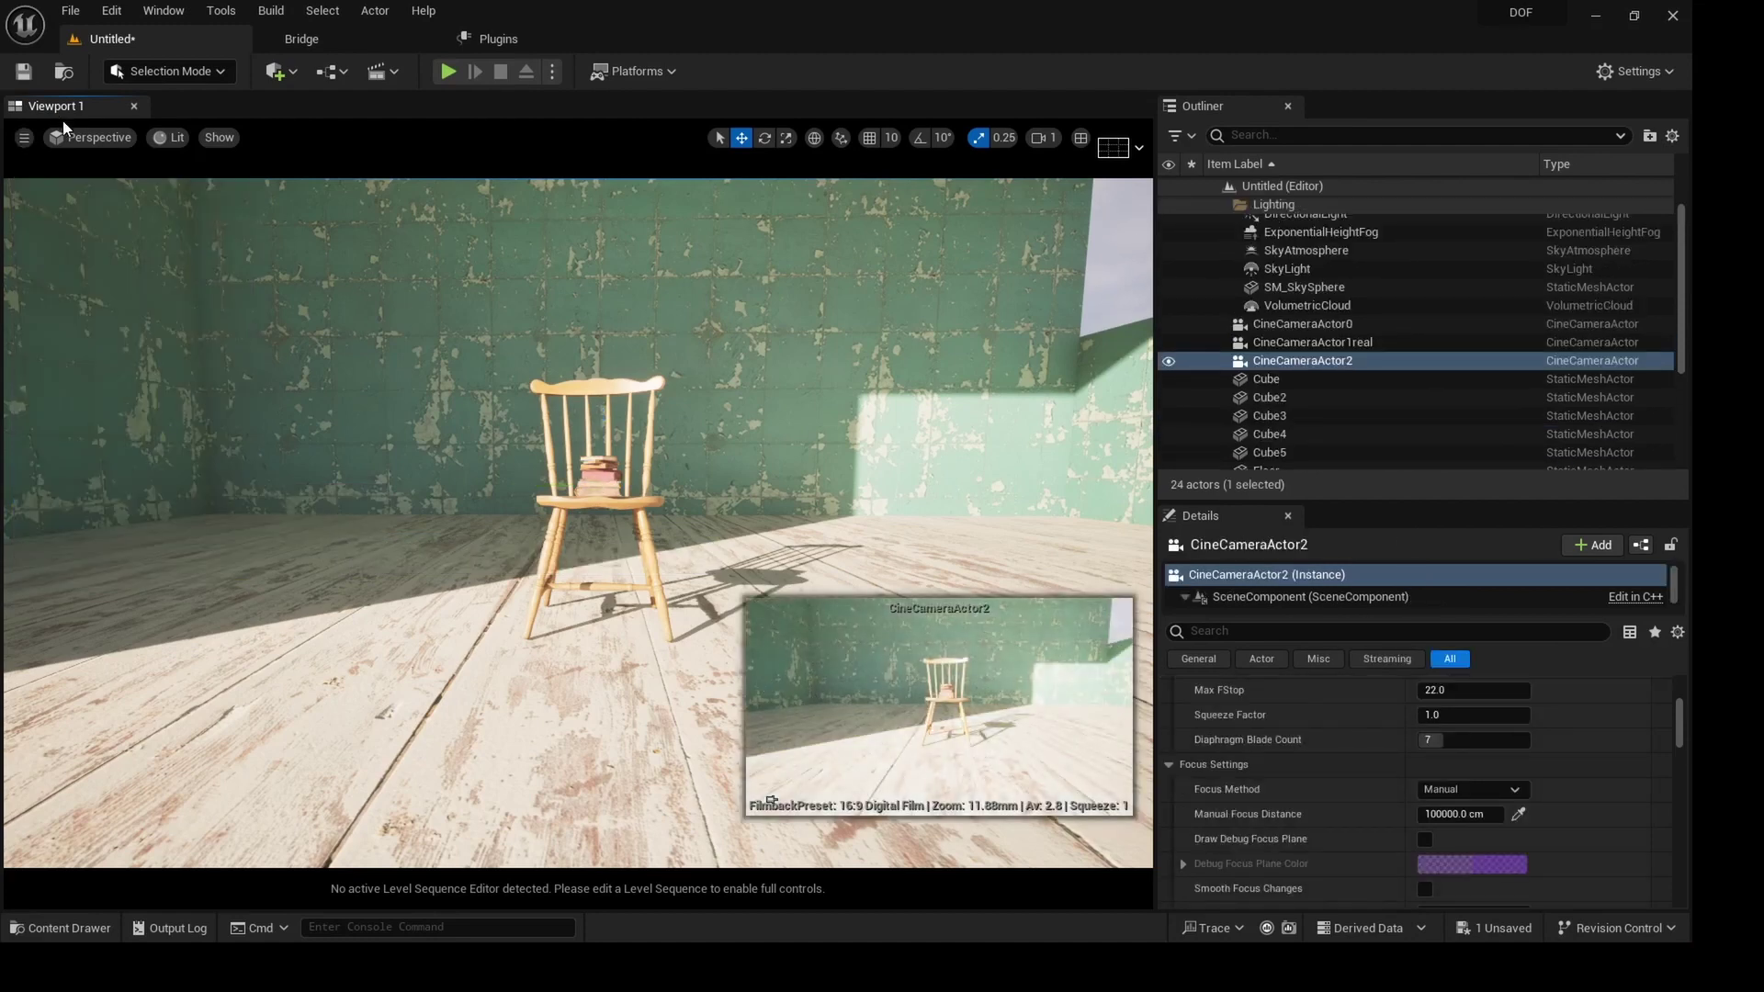
click(89, 138)
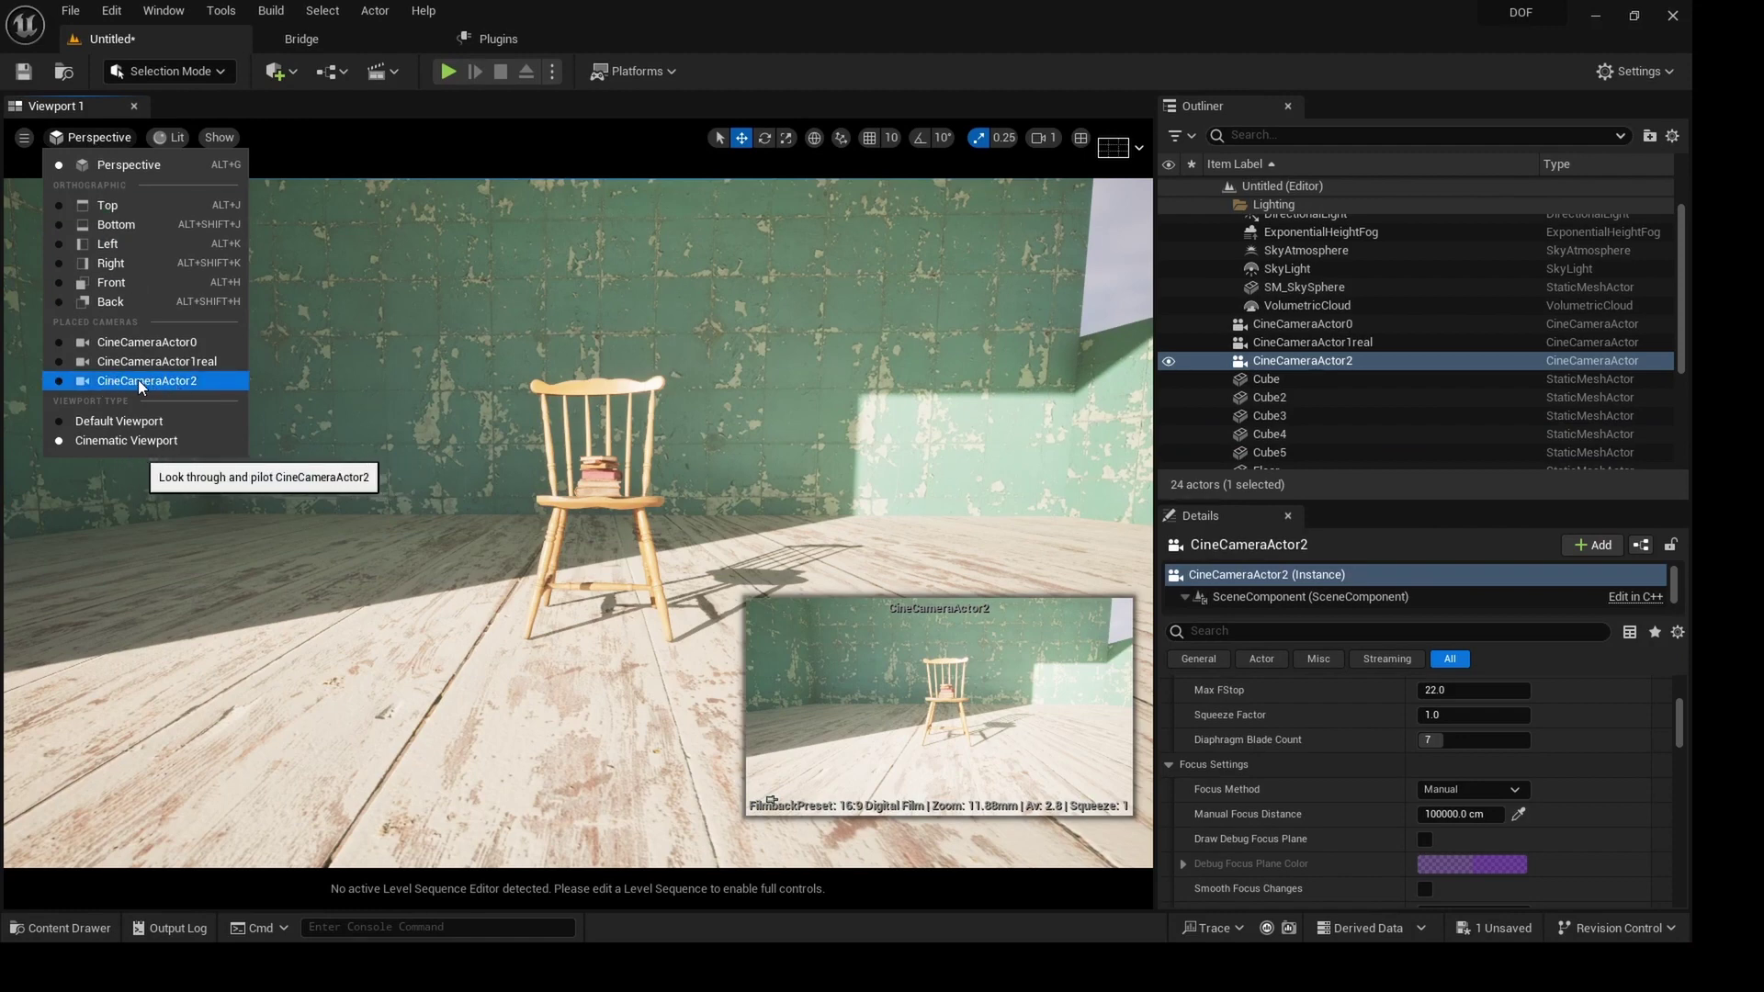
click(114, 381)
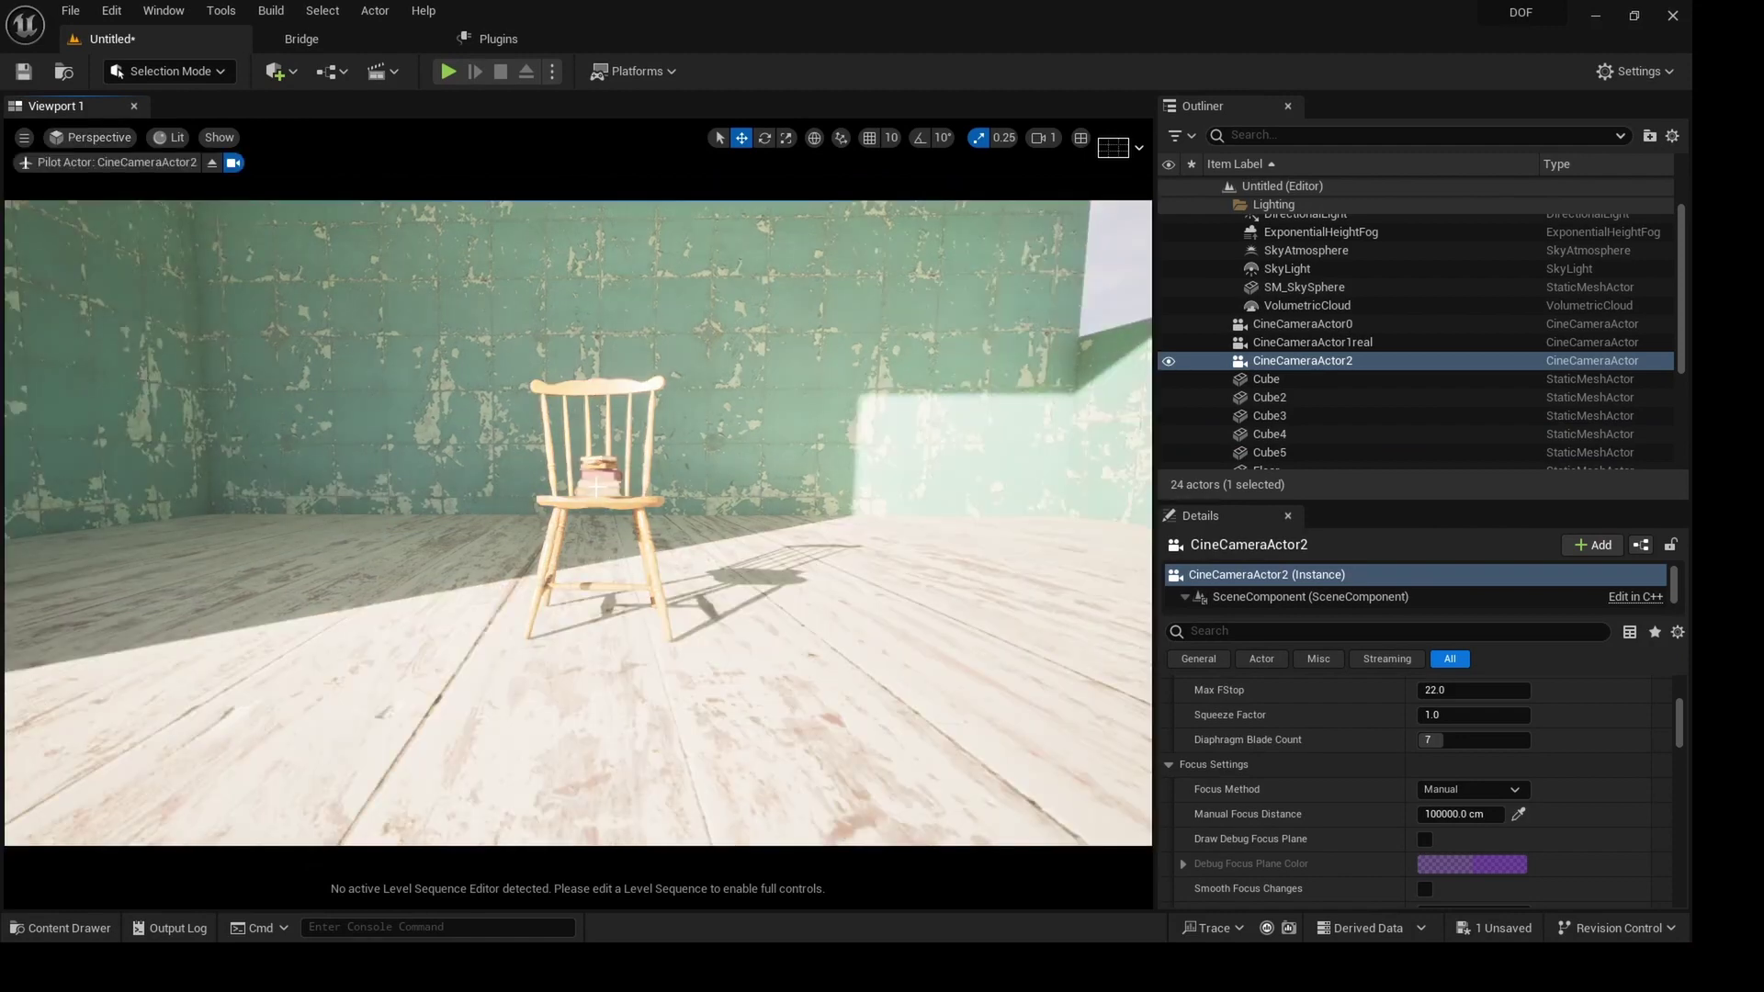
Move the piloted camera slightly closer and higher, looking down at the whole chair.
click(597, 477)
scroll(402, 485, up, 8)
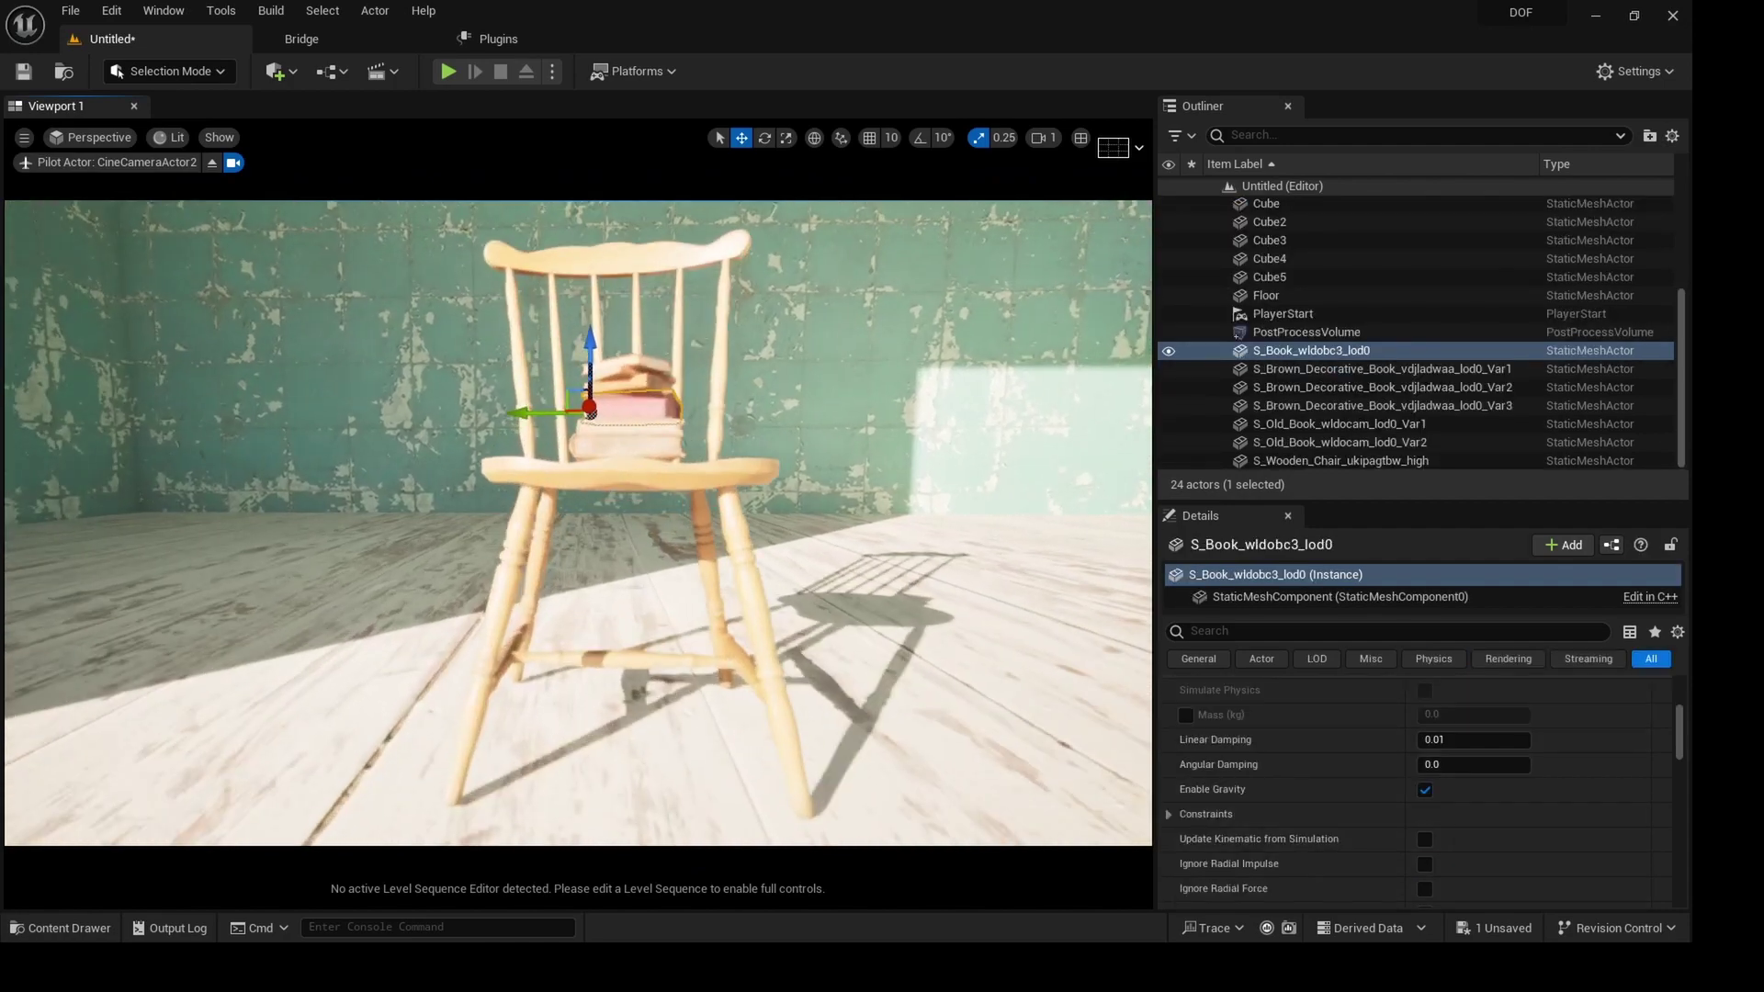
alt+drag(397, 481, 447, 544)
alt+right_drag(446, 544, 340, 544)
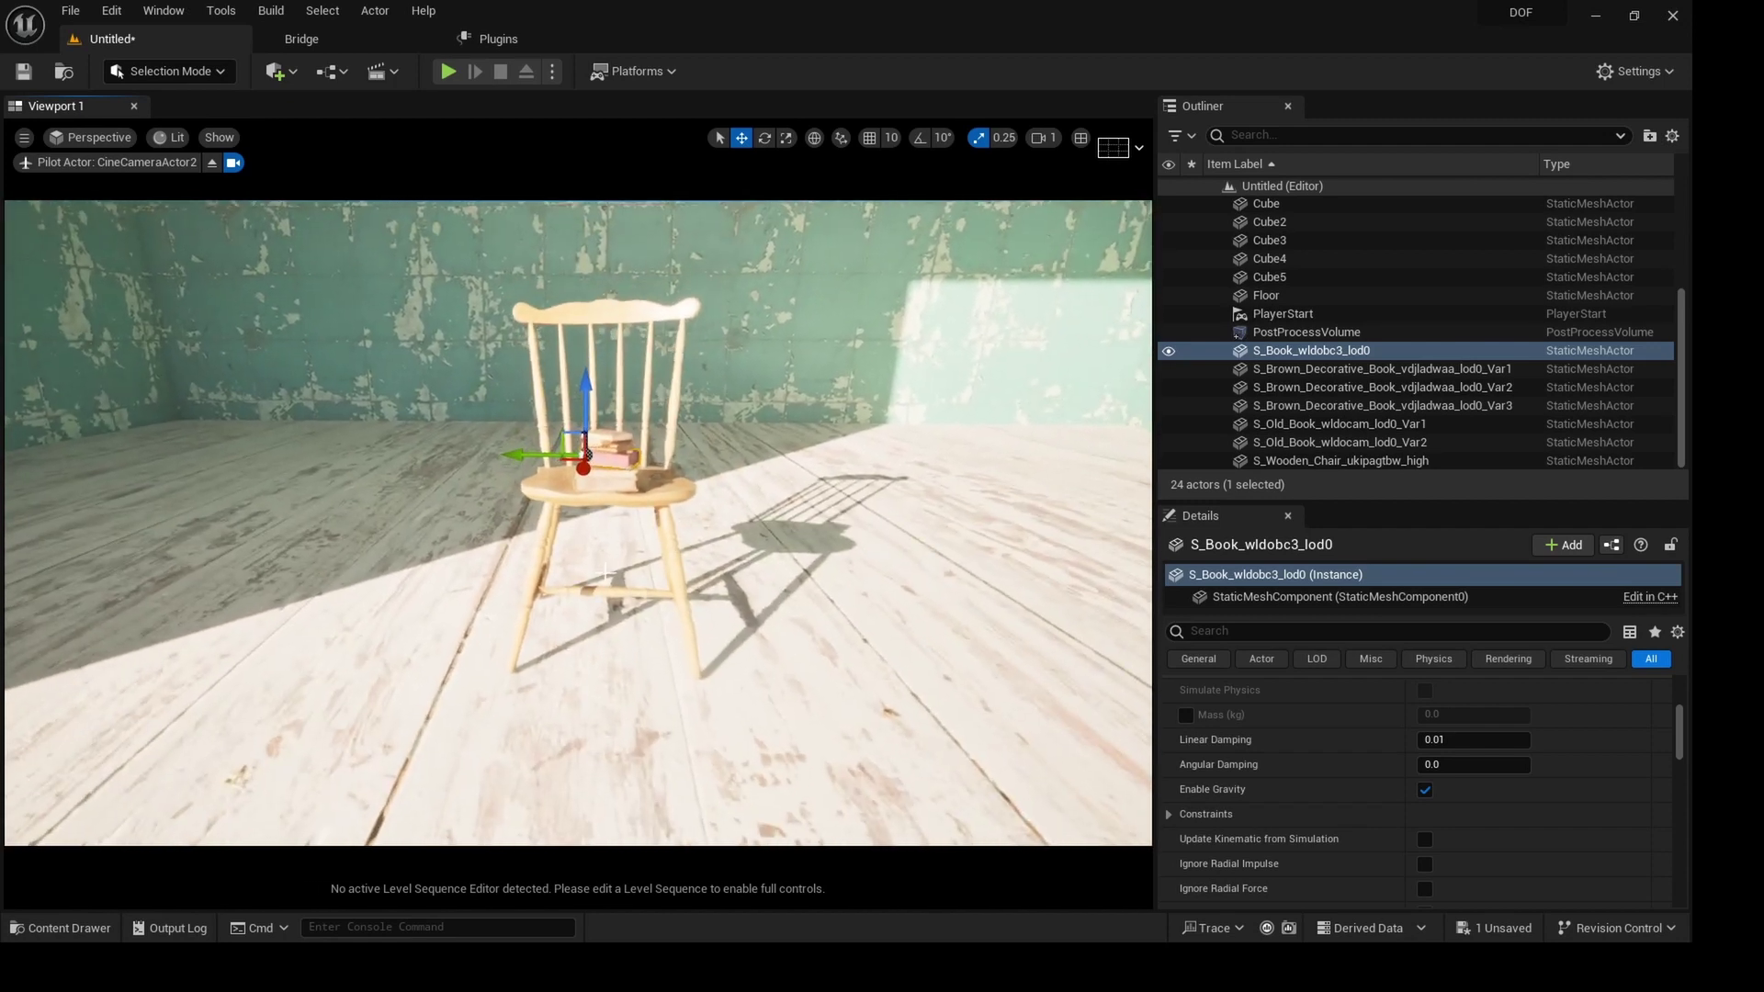
alt+middle_drag(441, 542, 395, 544)
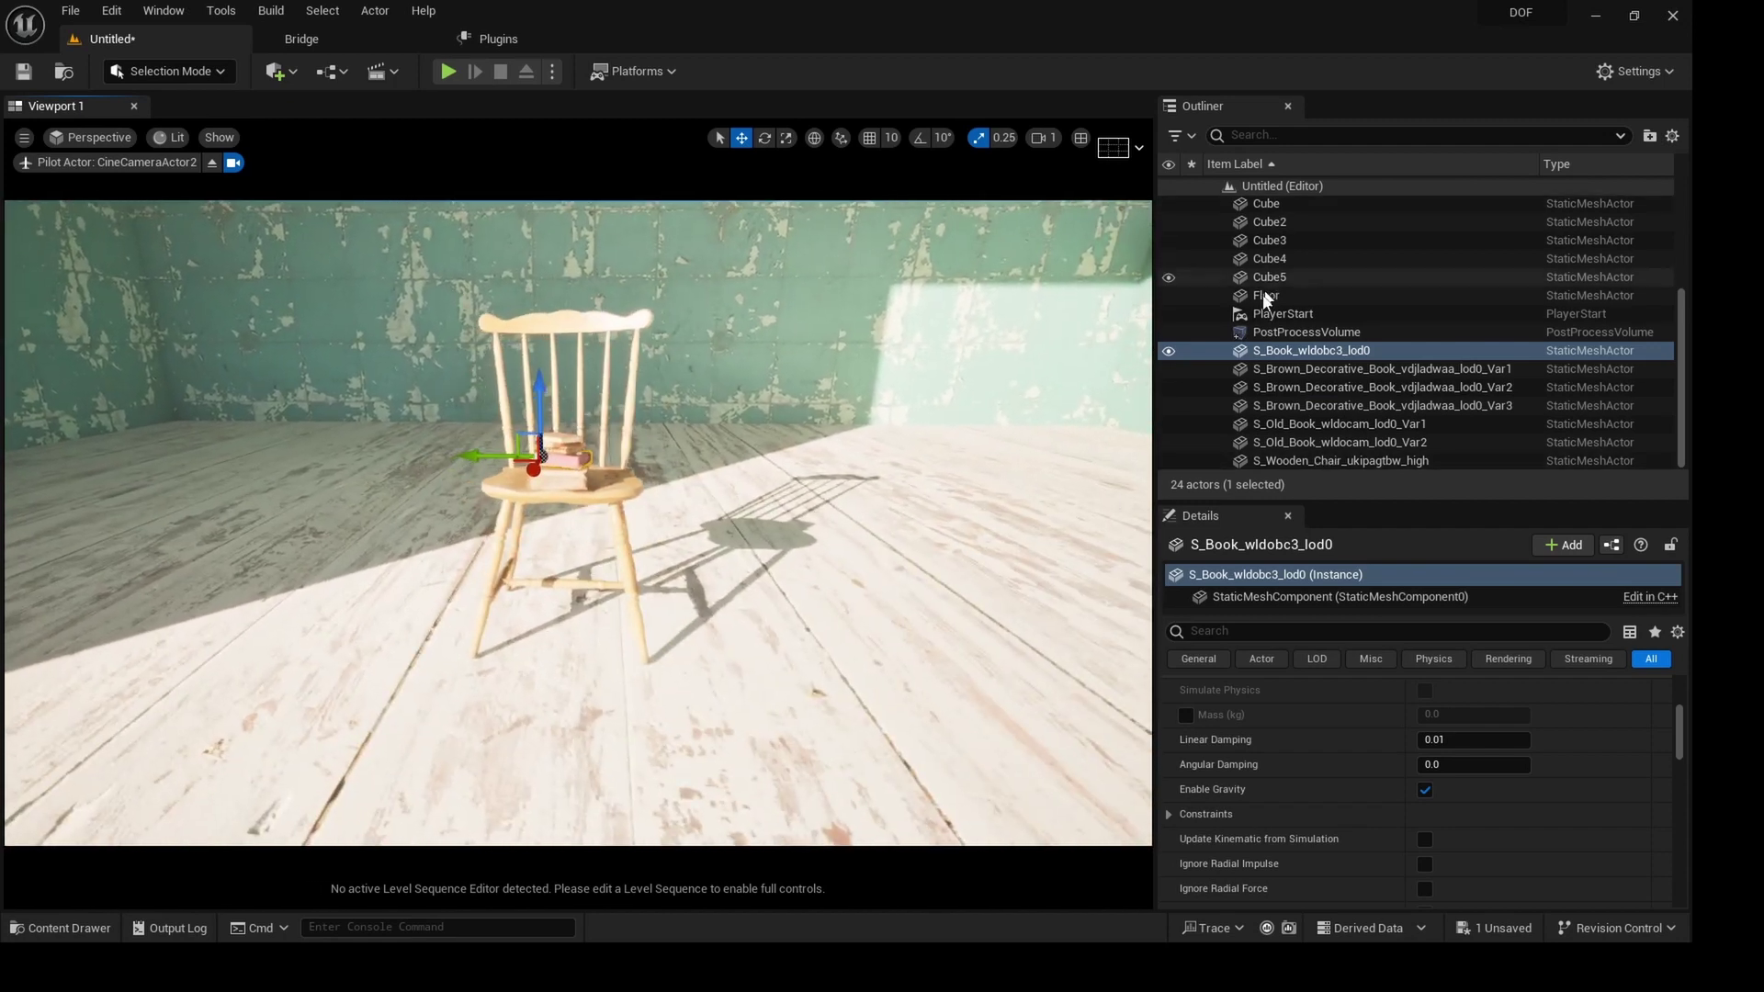
Override CineCameraActor2's exposure with Manual metering mode and an exposure compensation of about 12.28.
scroll(1286, 367, up, 3)
click(1299, 353)
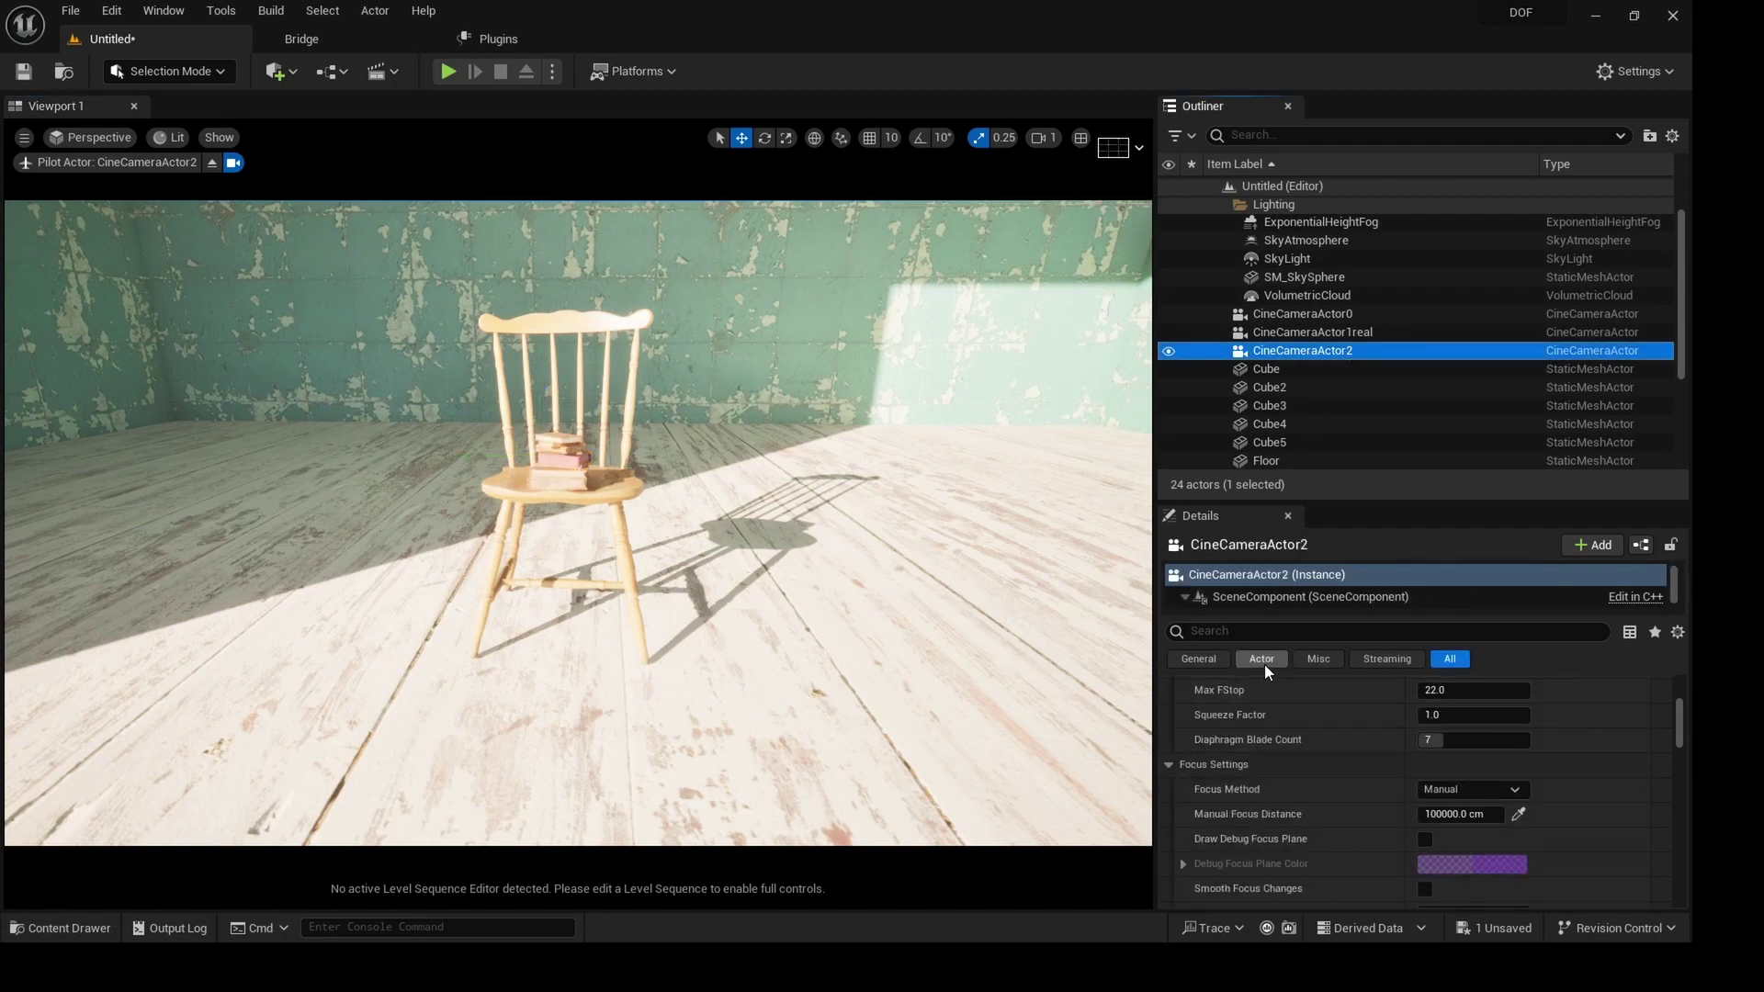
scroll(1258, 801, down, 5)
scroll(1259, 797, down, 10)
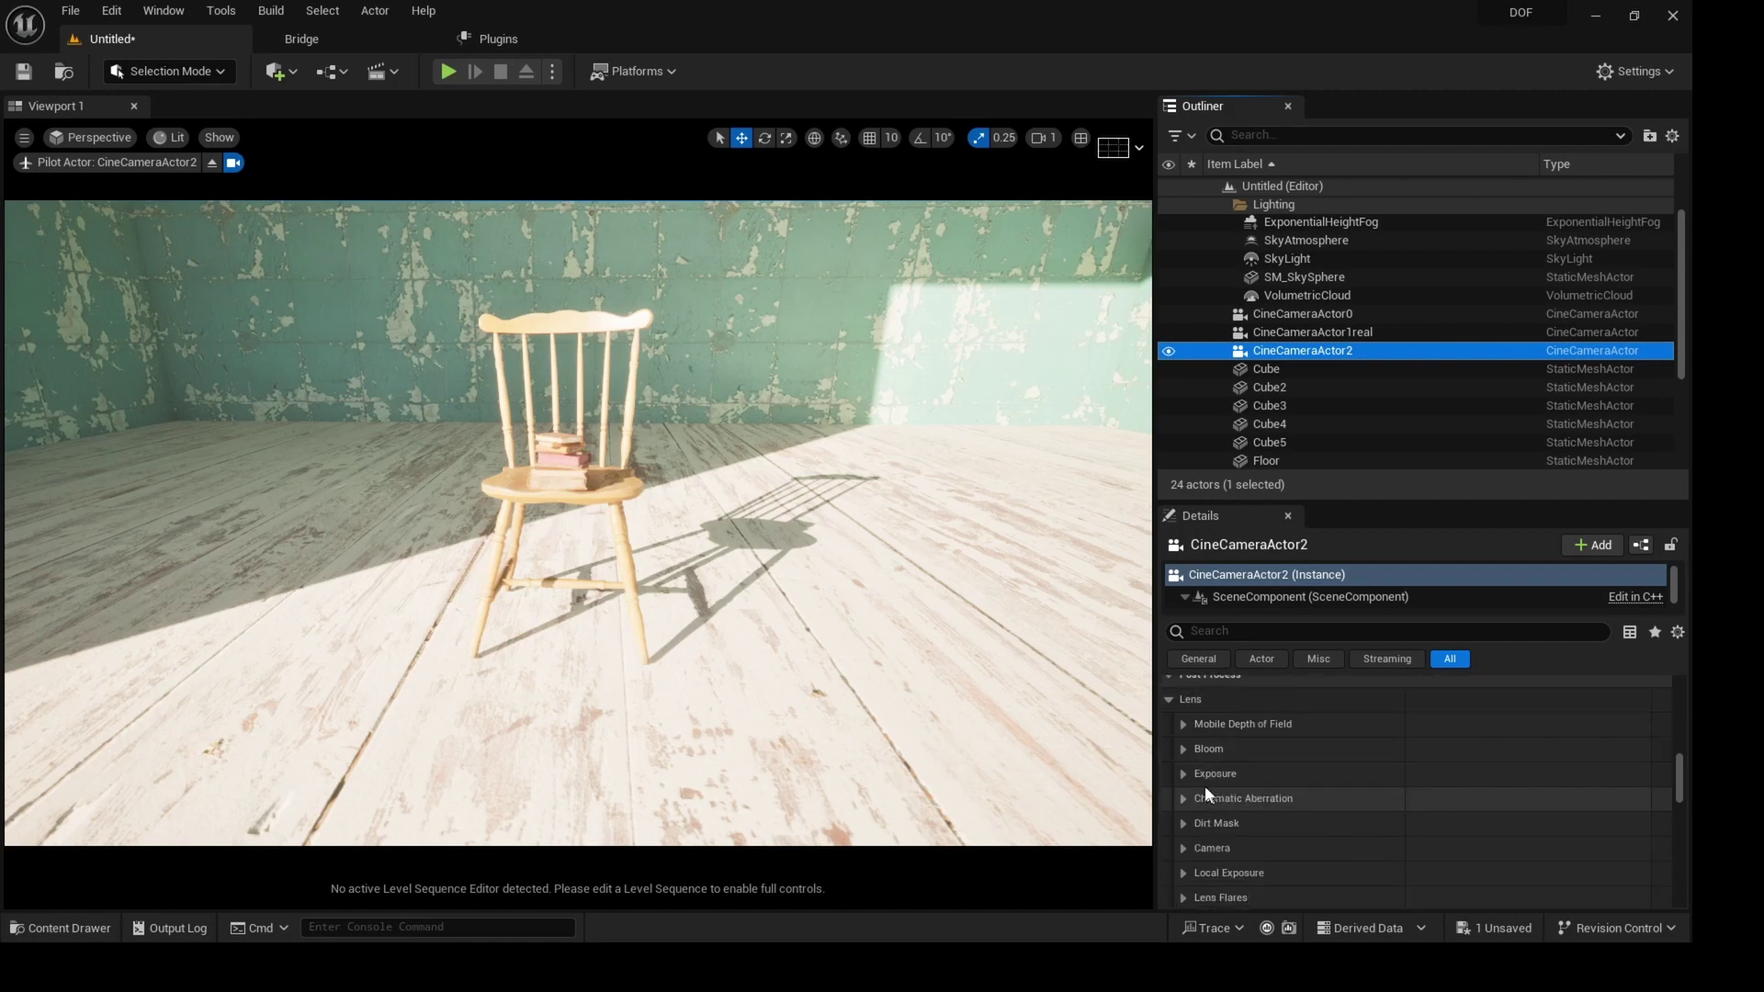
click(1182, 773)
click(1213, 798)
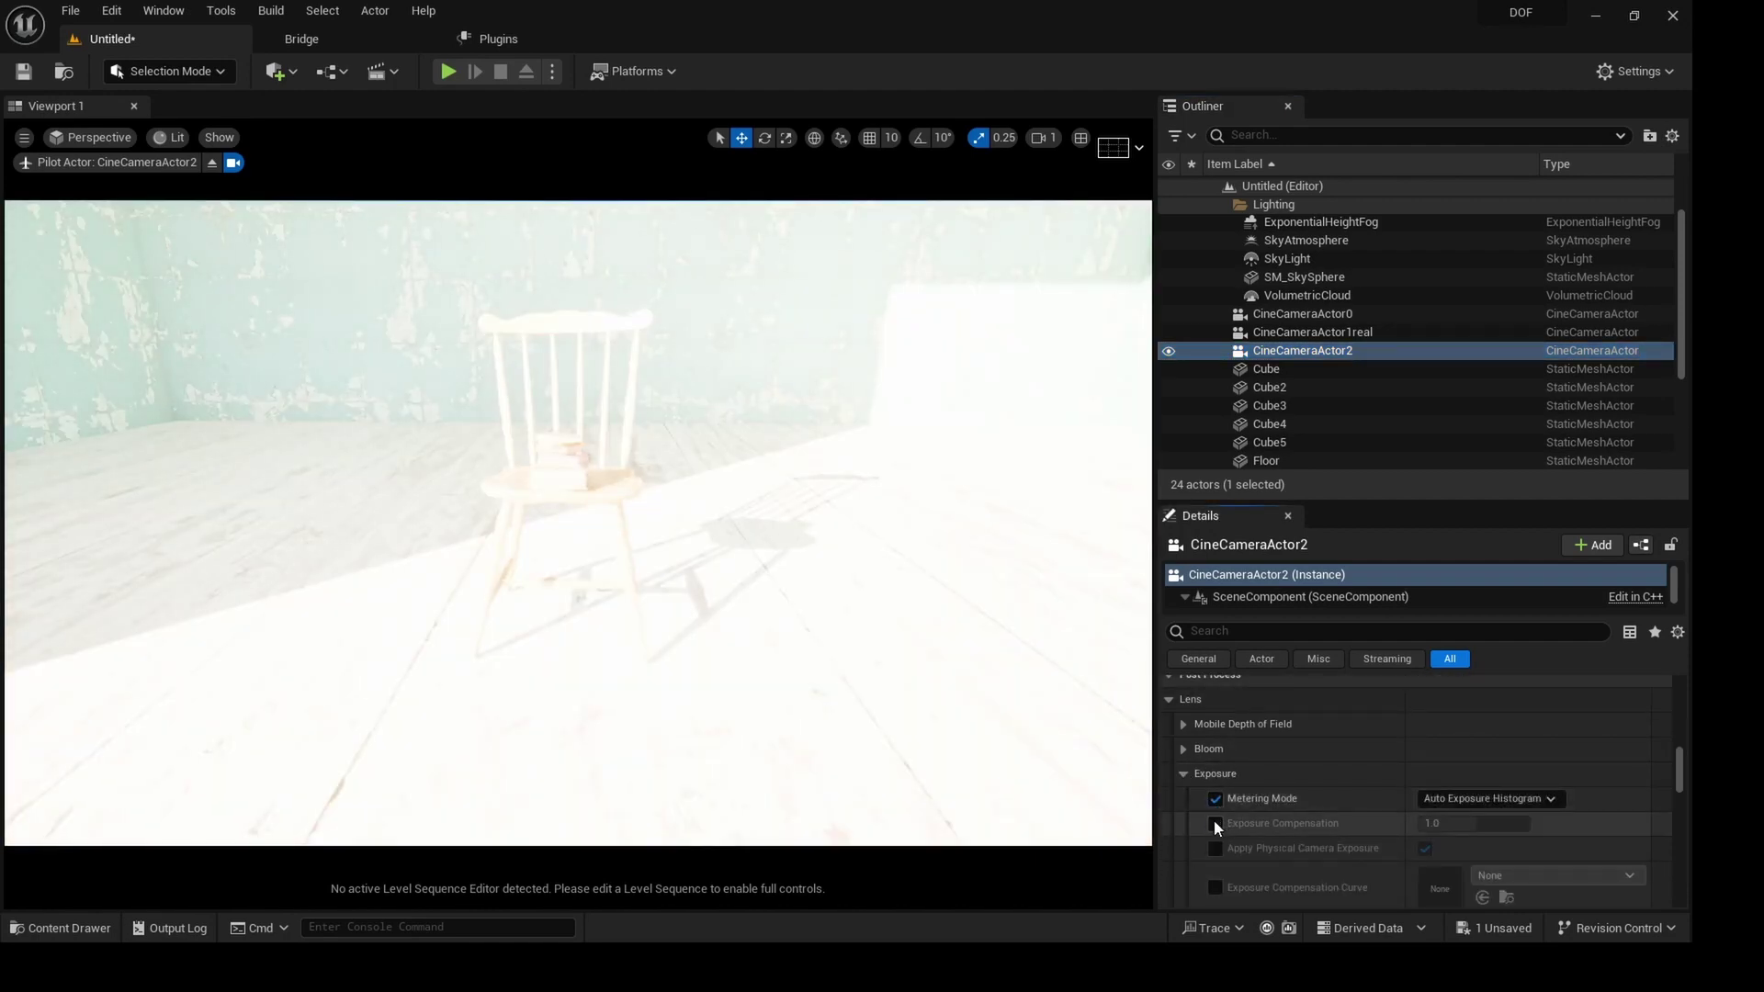
click(1214, 823)
click(1484, 799)
click(1457, 853)
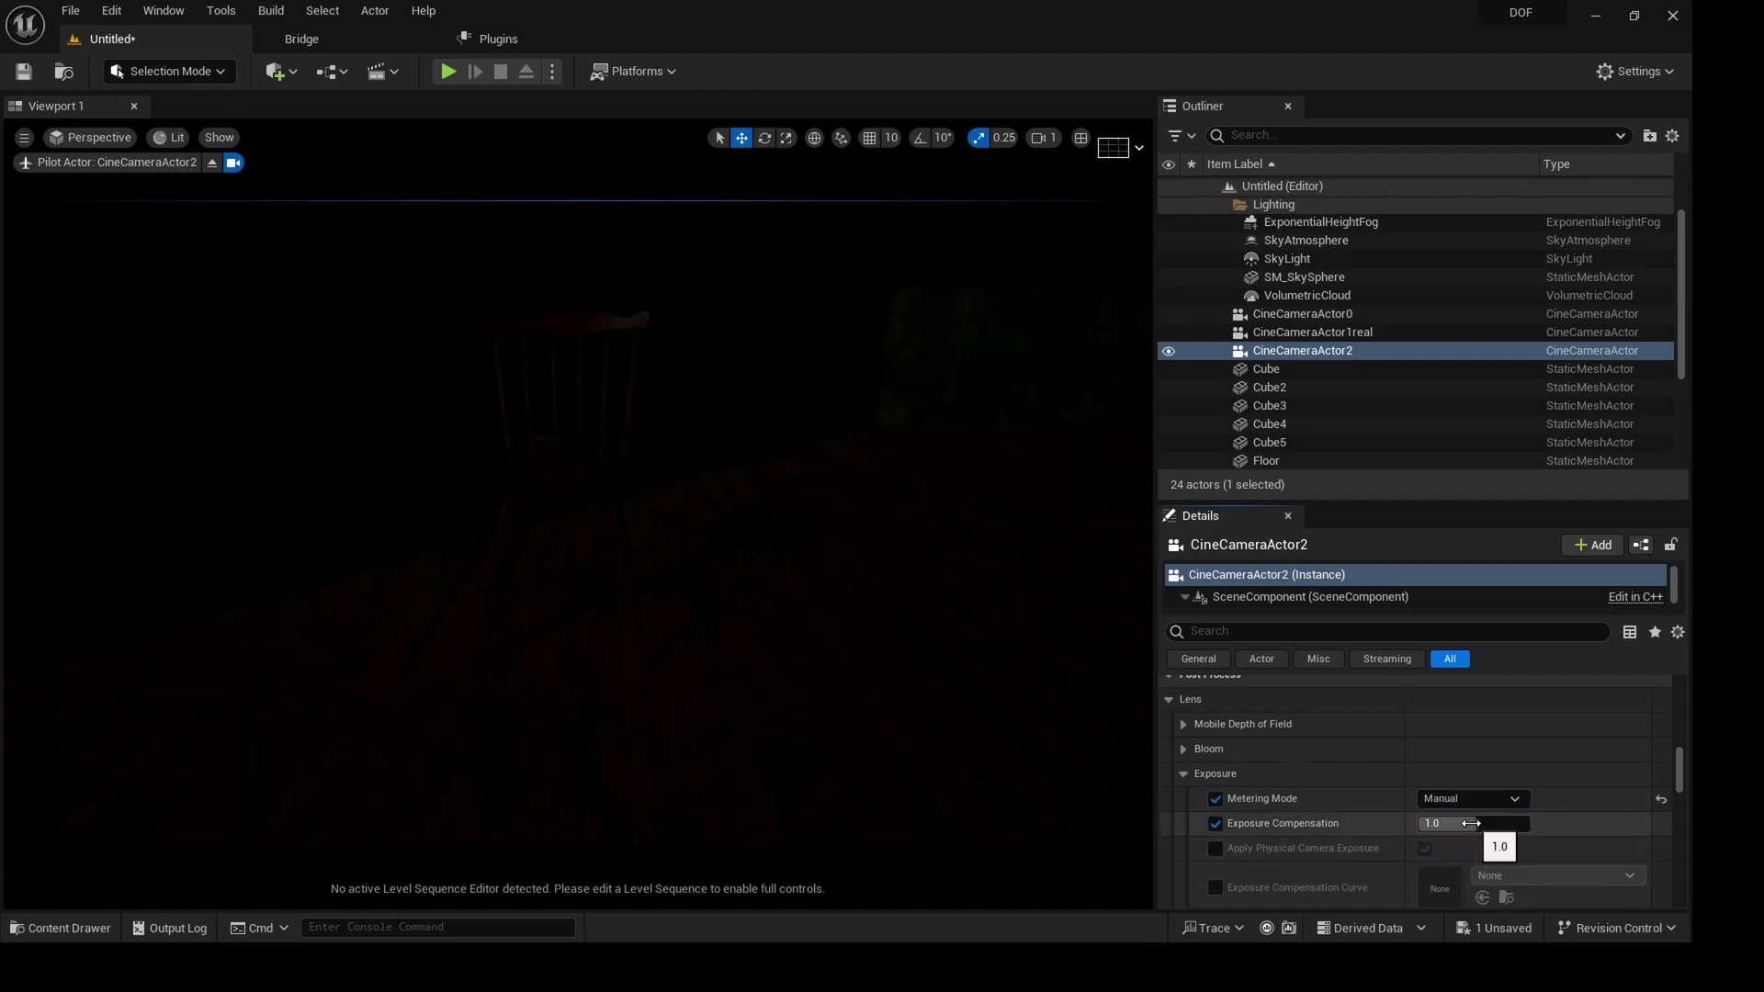
drag(1470, 823, 1635, 823)
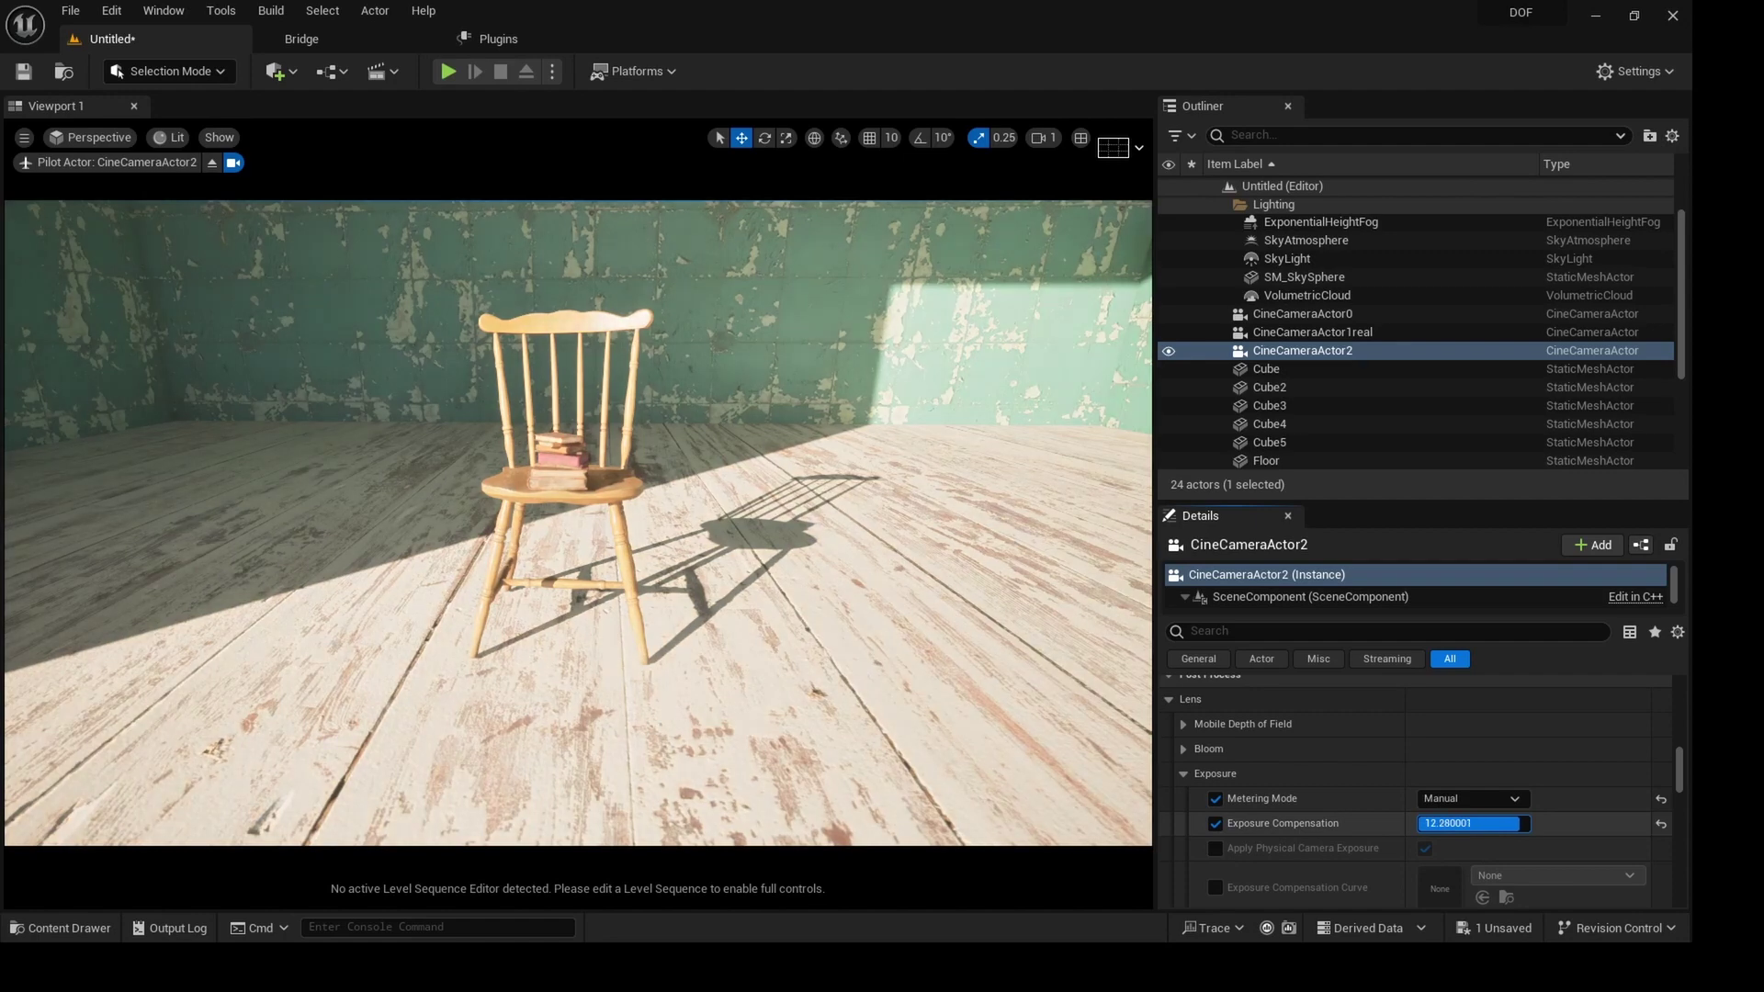
Adjust the piloted camera around the book stack so the window opening enters the upper corner of the shot.
click(555, 457)
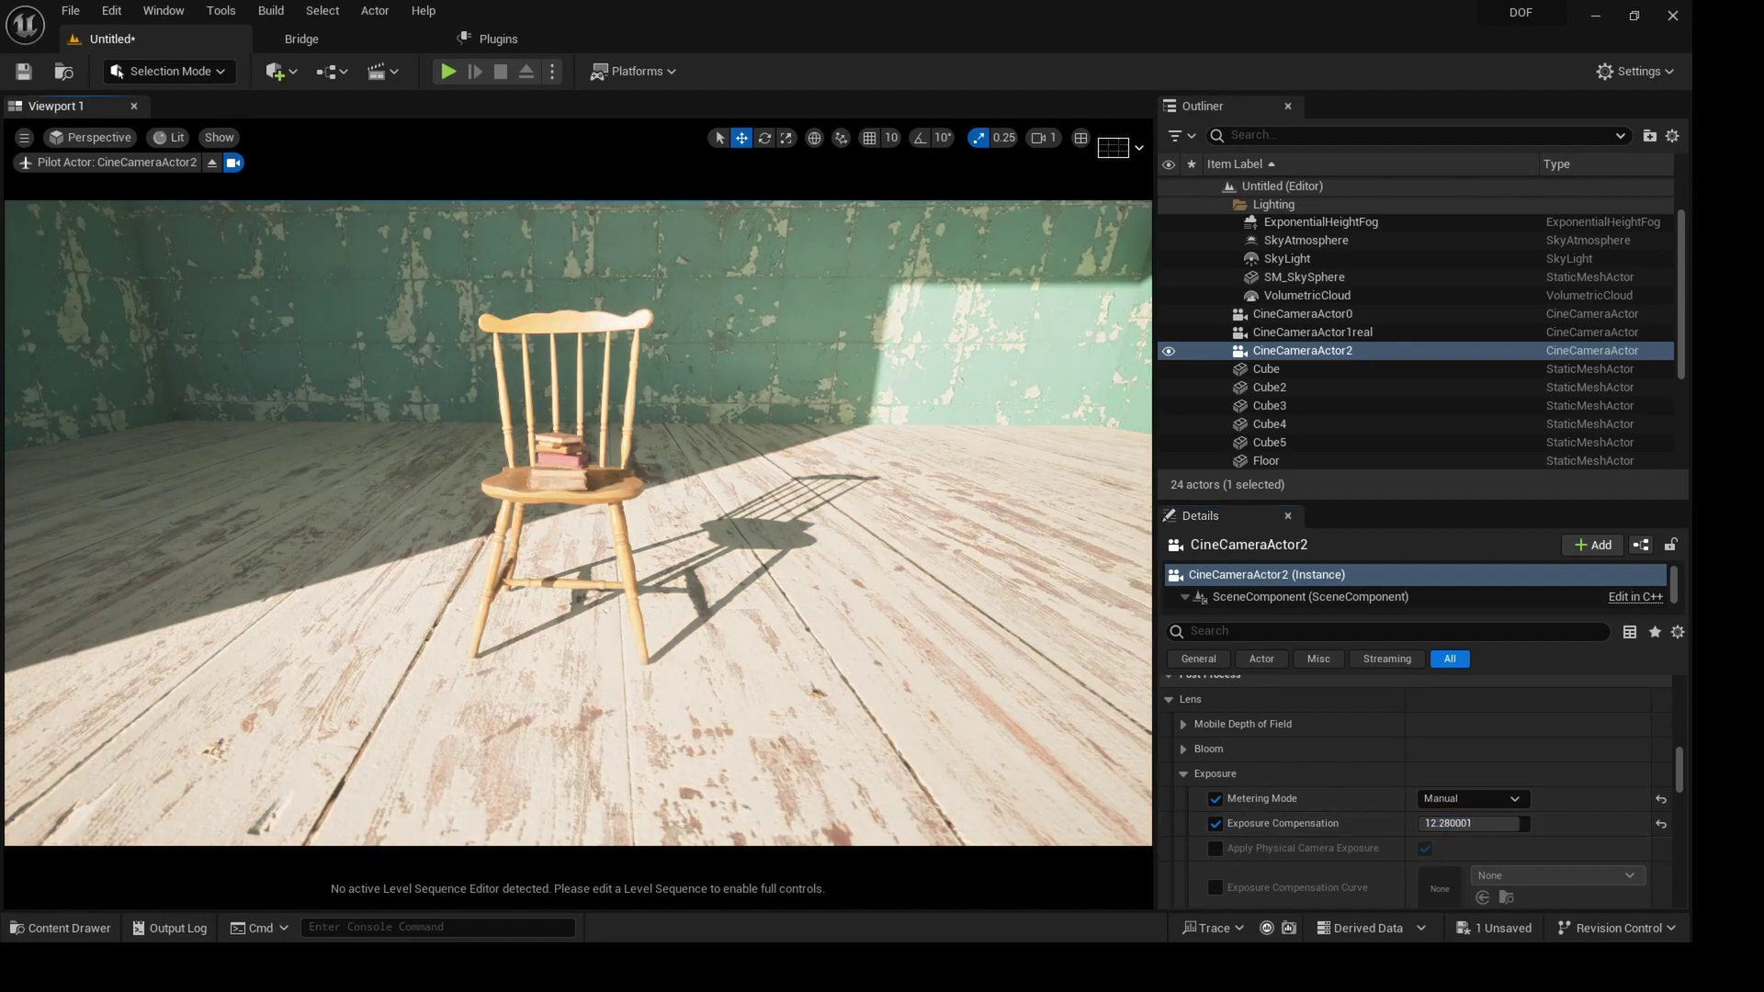
alt+drag(633, 607, 676, 585)
right_drag(646, 604, 634, 609)
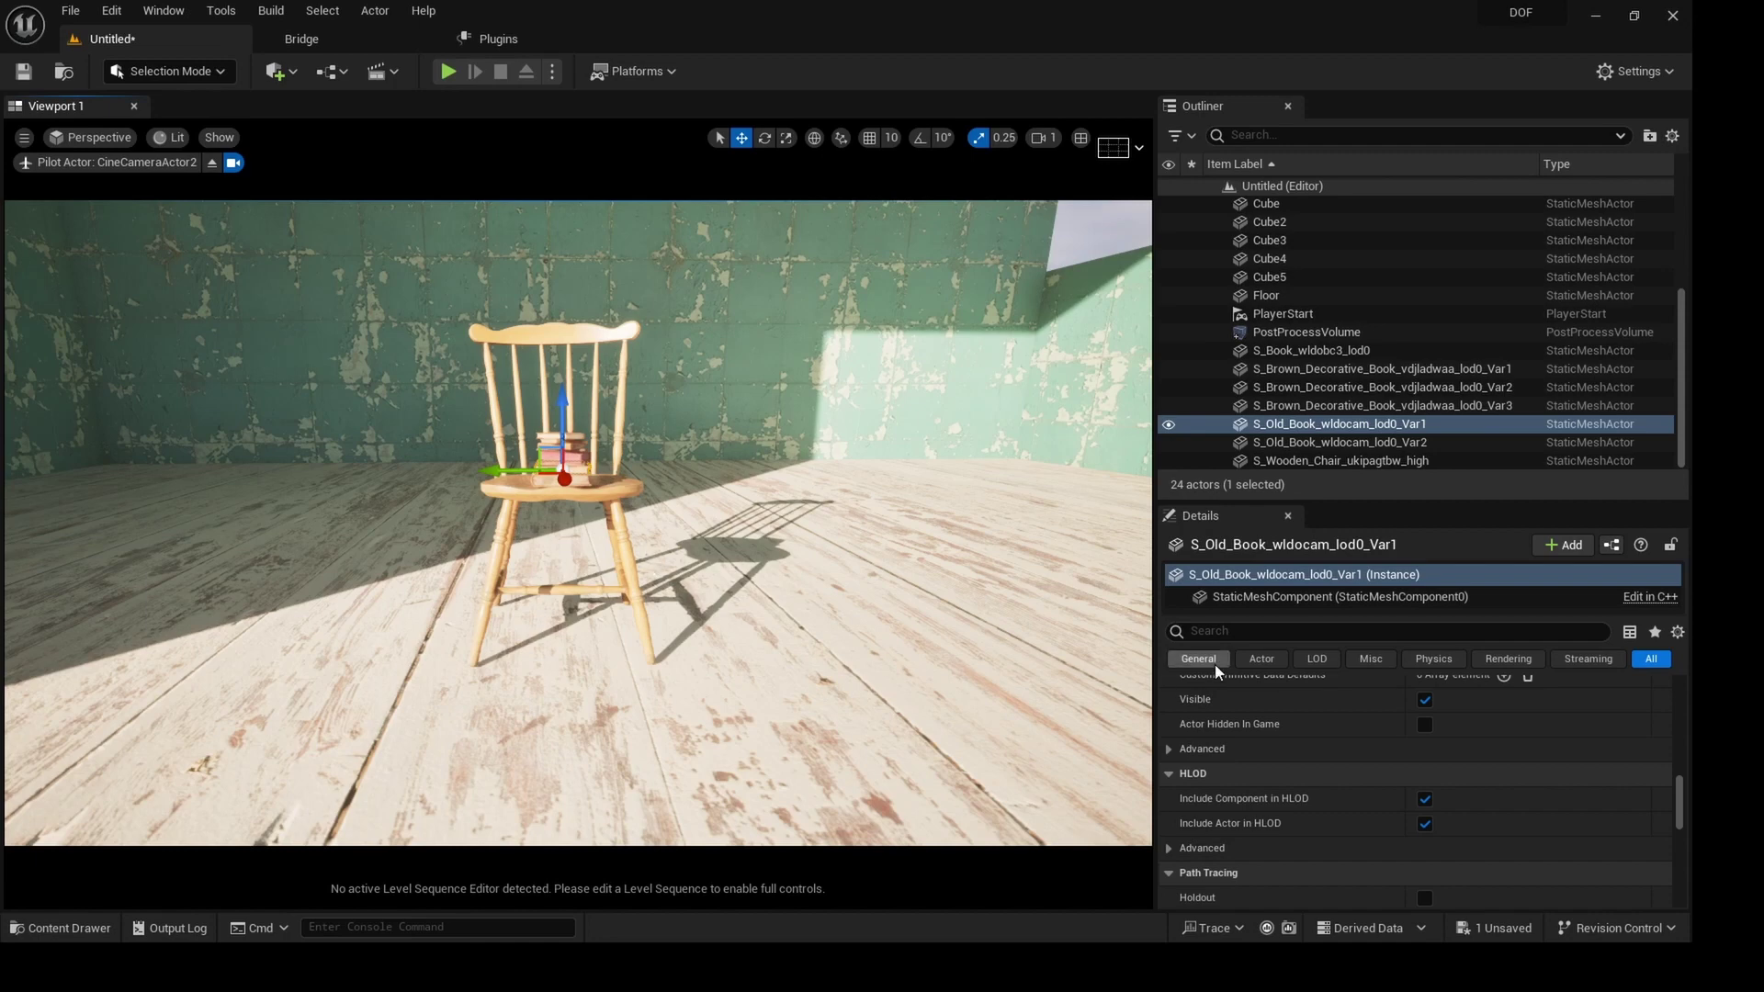
Set CineCameraActor2's lens preset to 50mm Prime f/1.8.
scroll(1254, 294, up, 4)
scroll(1264, 321, down, 2)
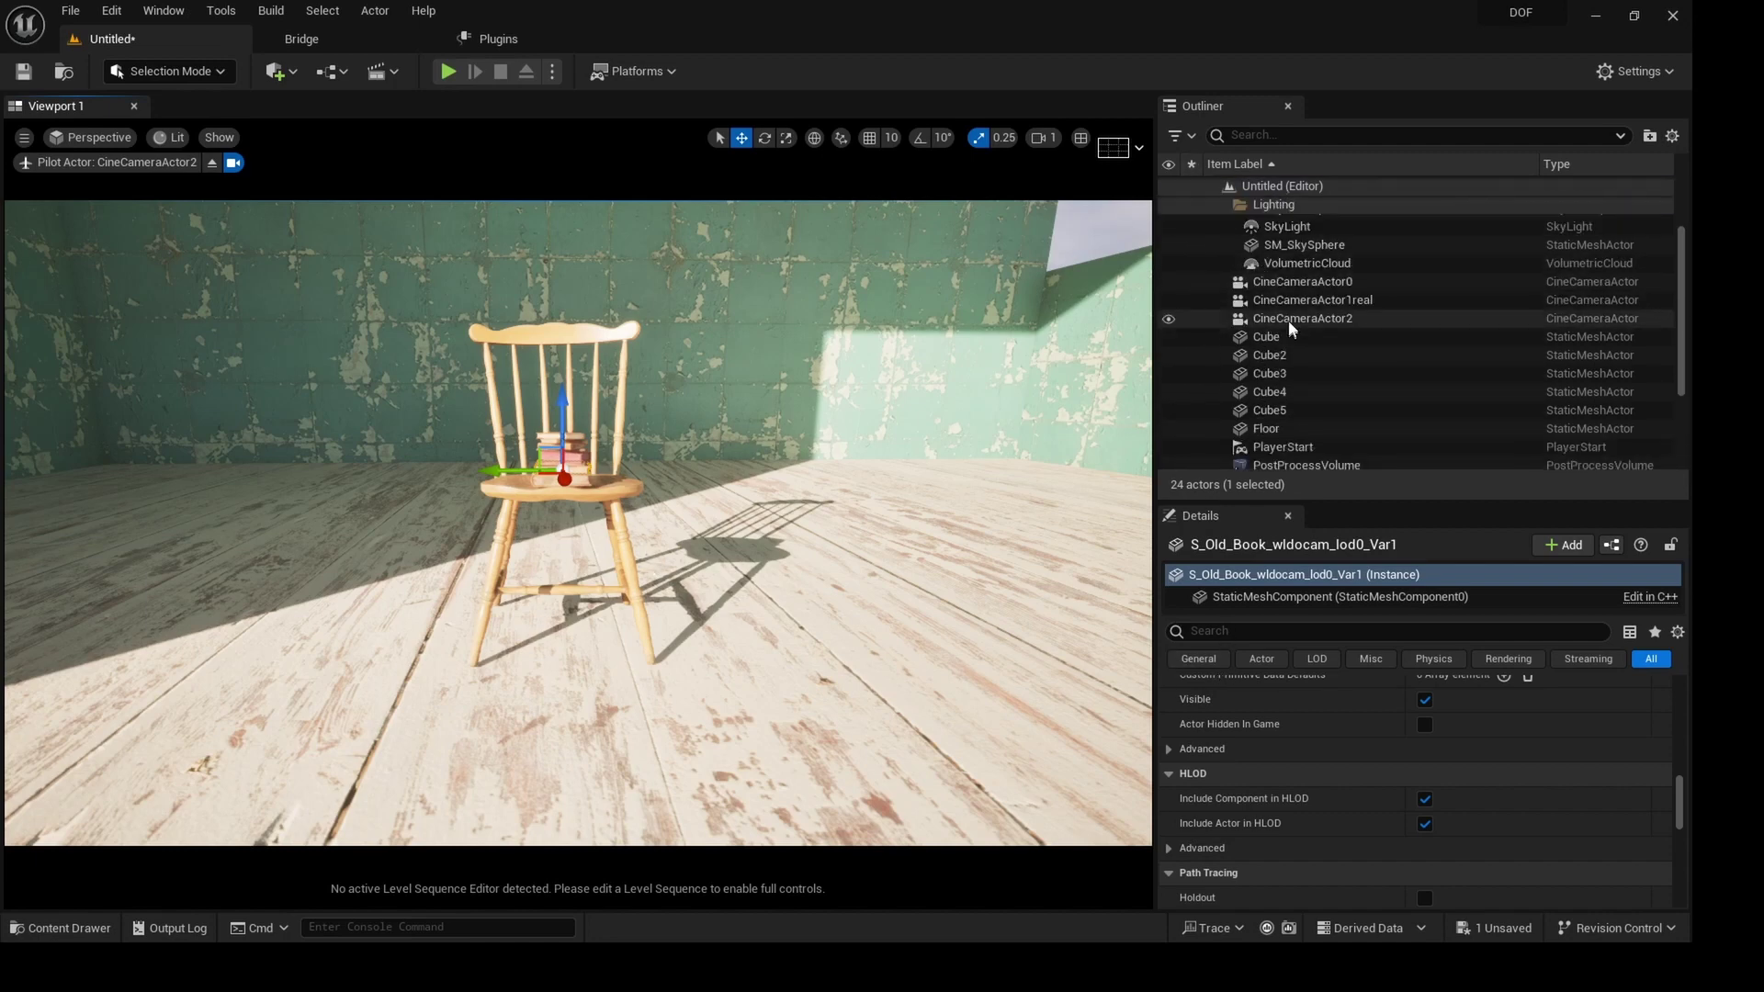
click(1290, 316)
scroll(1336, 797, up, 10)
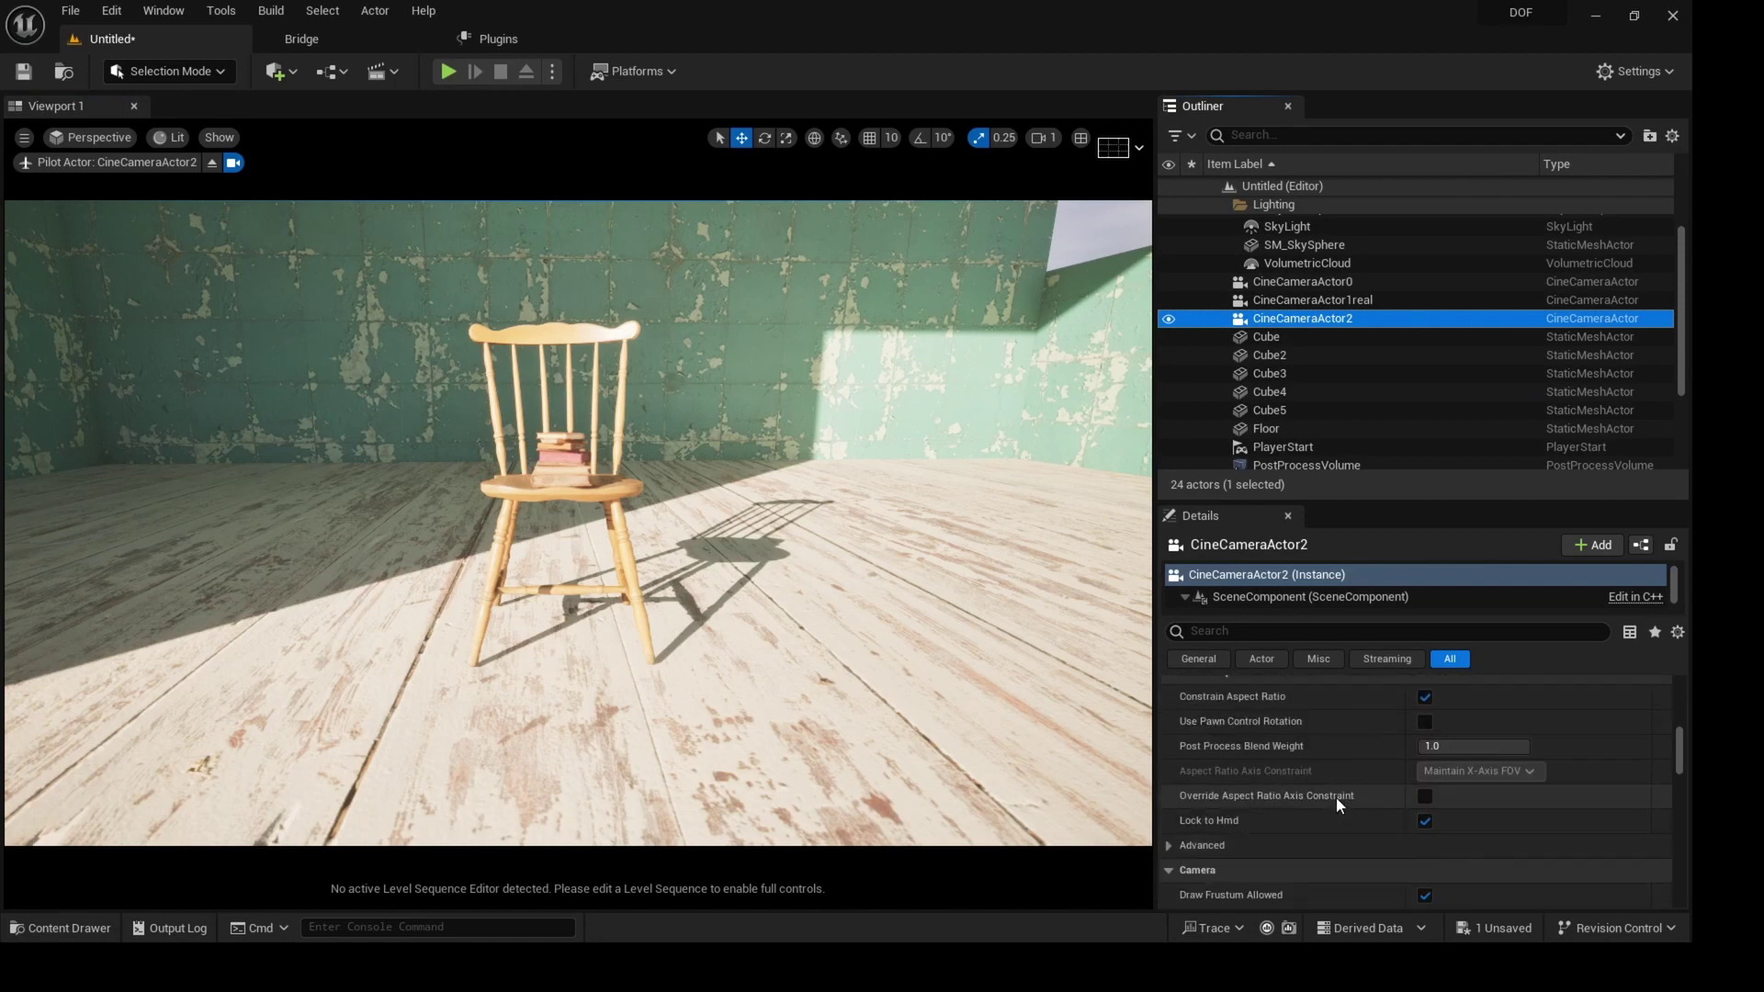
scroll(1335, 796, up, 8)
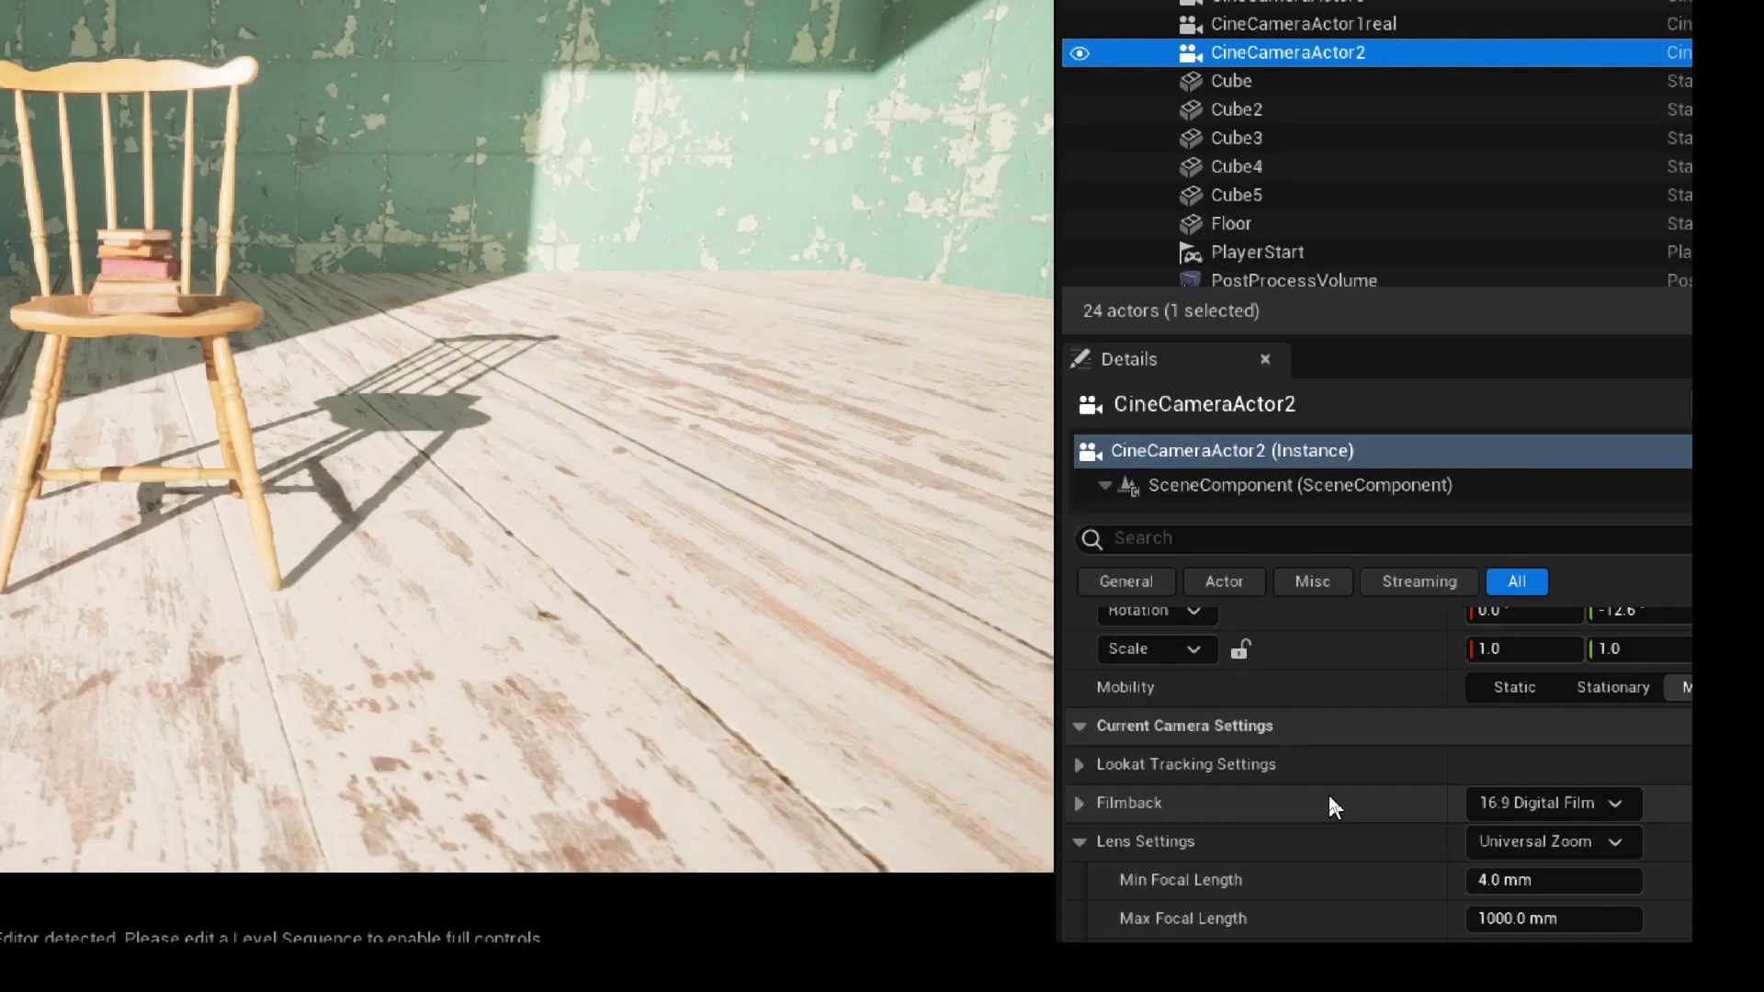
scroll(1231, 807, down, 2)
scroll(776, 758, down, 1)
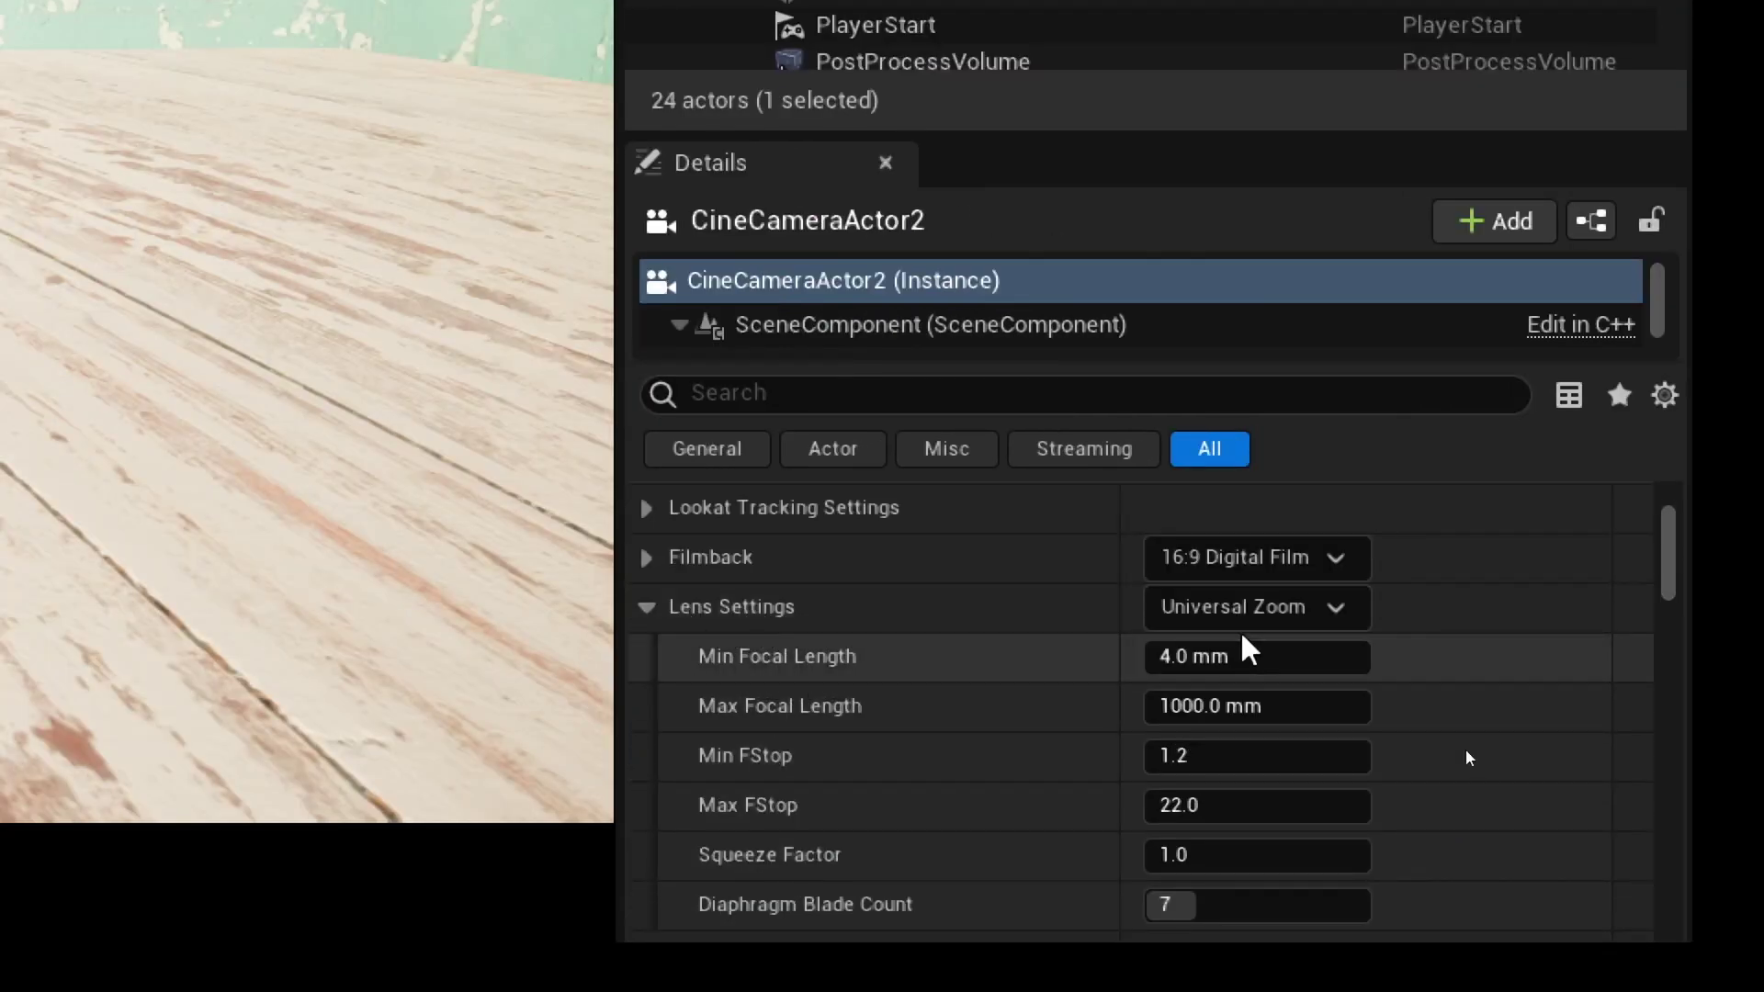
click(1338, 615)
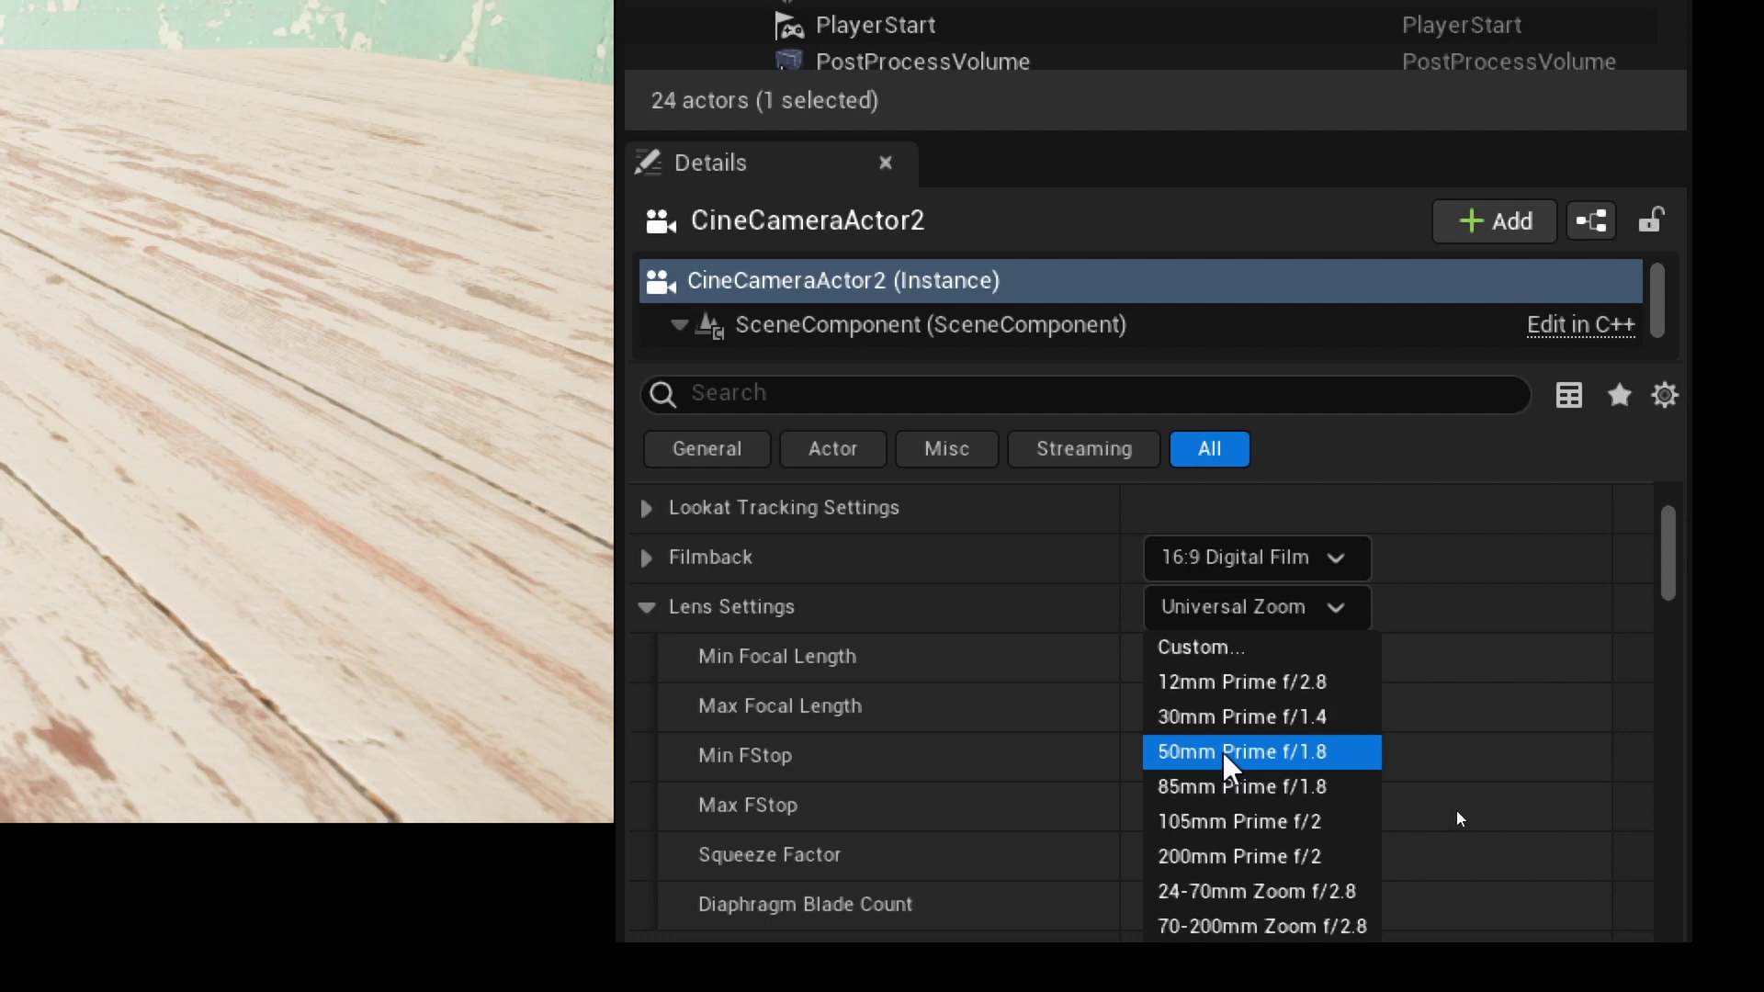
click(1227, 751)
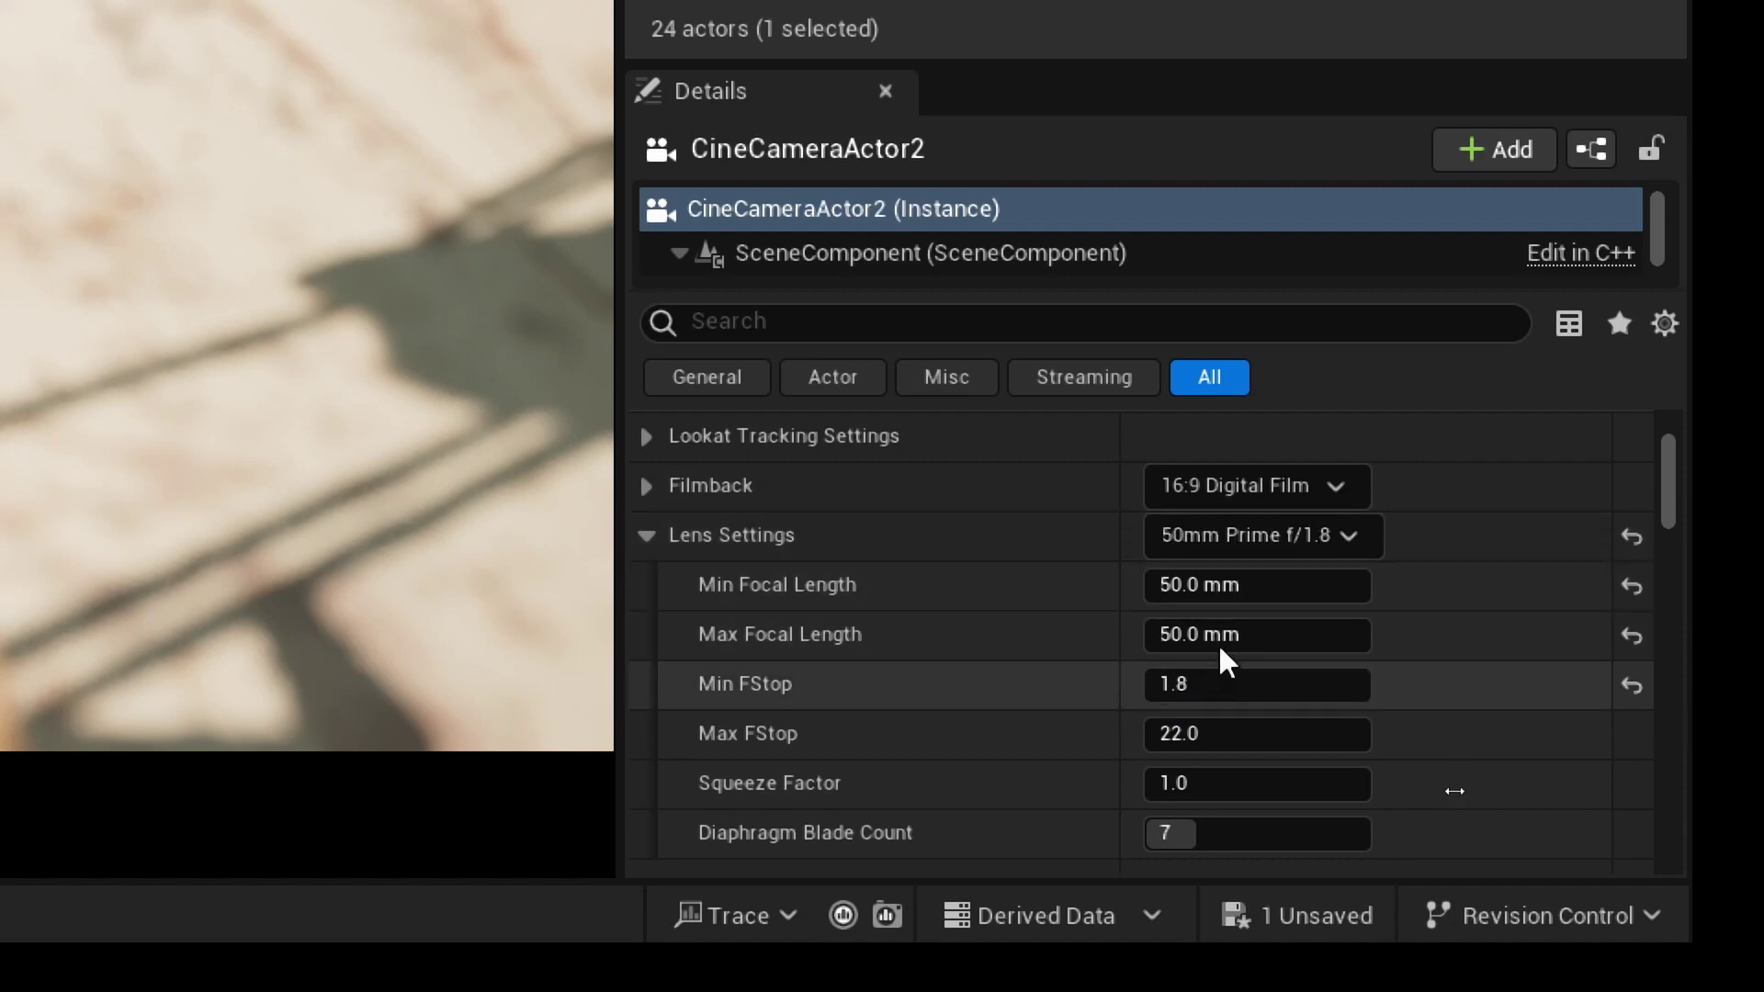
Try a custom minimum focal length of about 45.04 mm, and switch the lens preset to 12mm Prime f/2.8.
drag(1217, 588, 1185, 588)
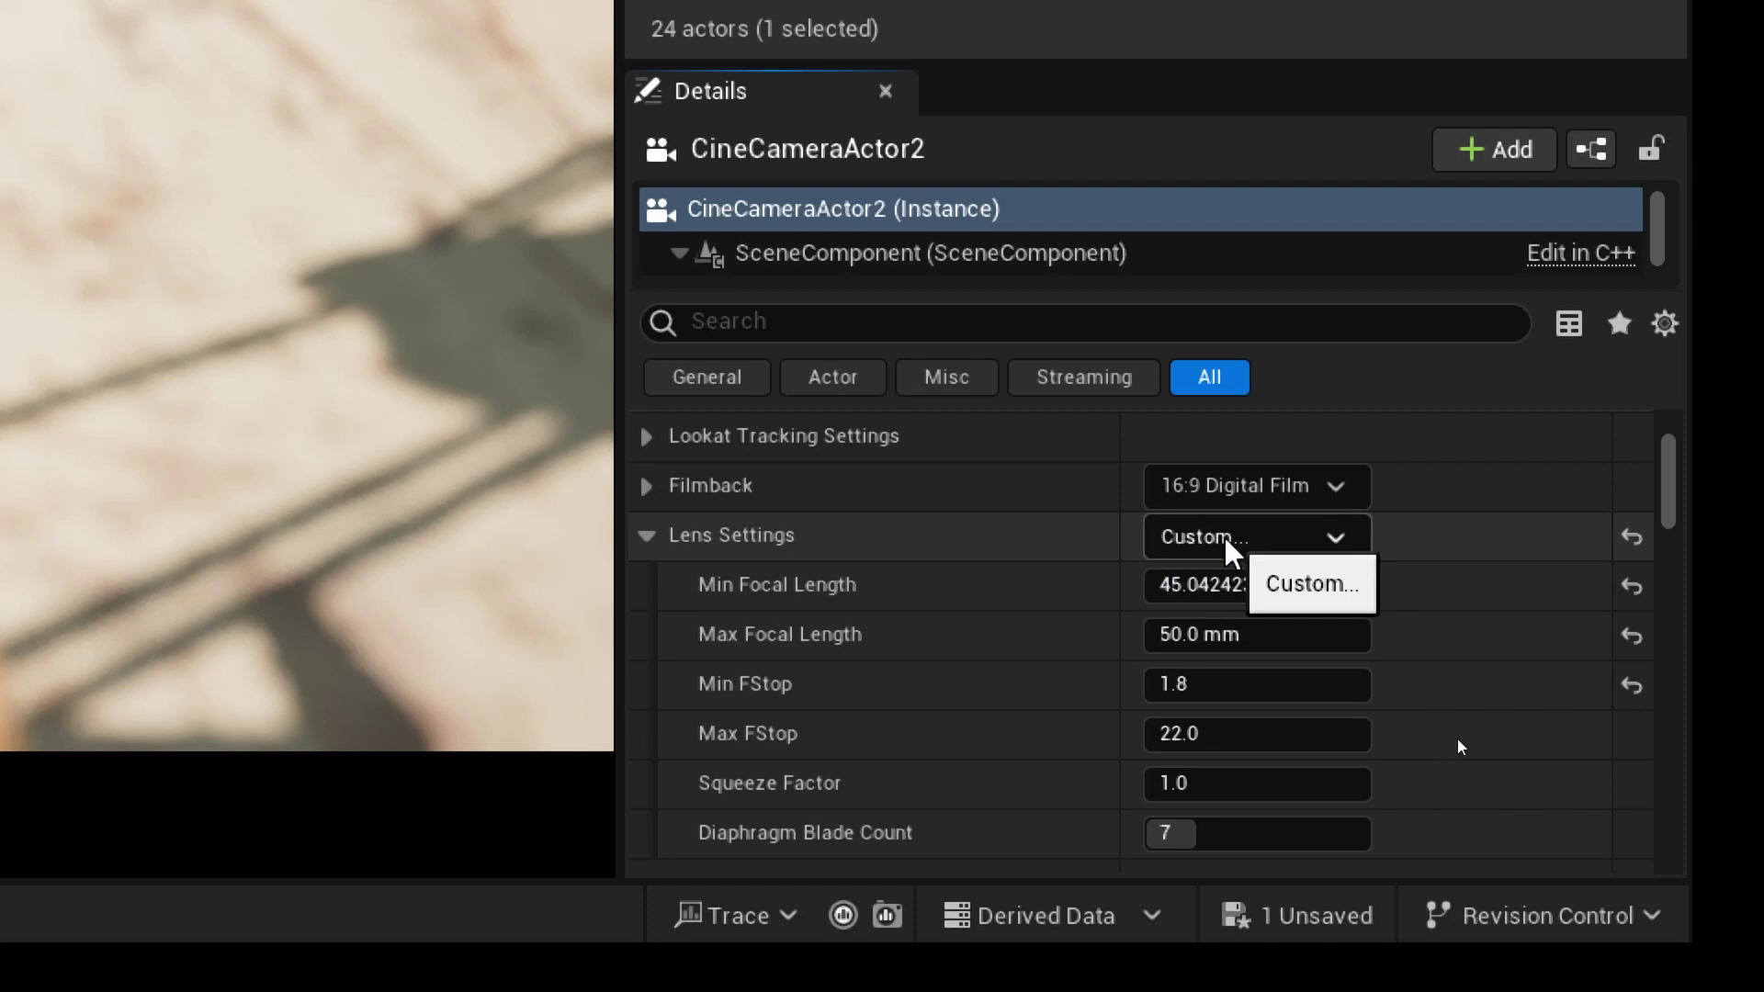
click(1338, 550)
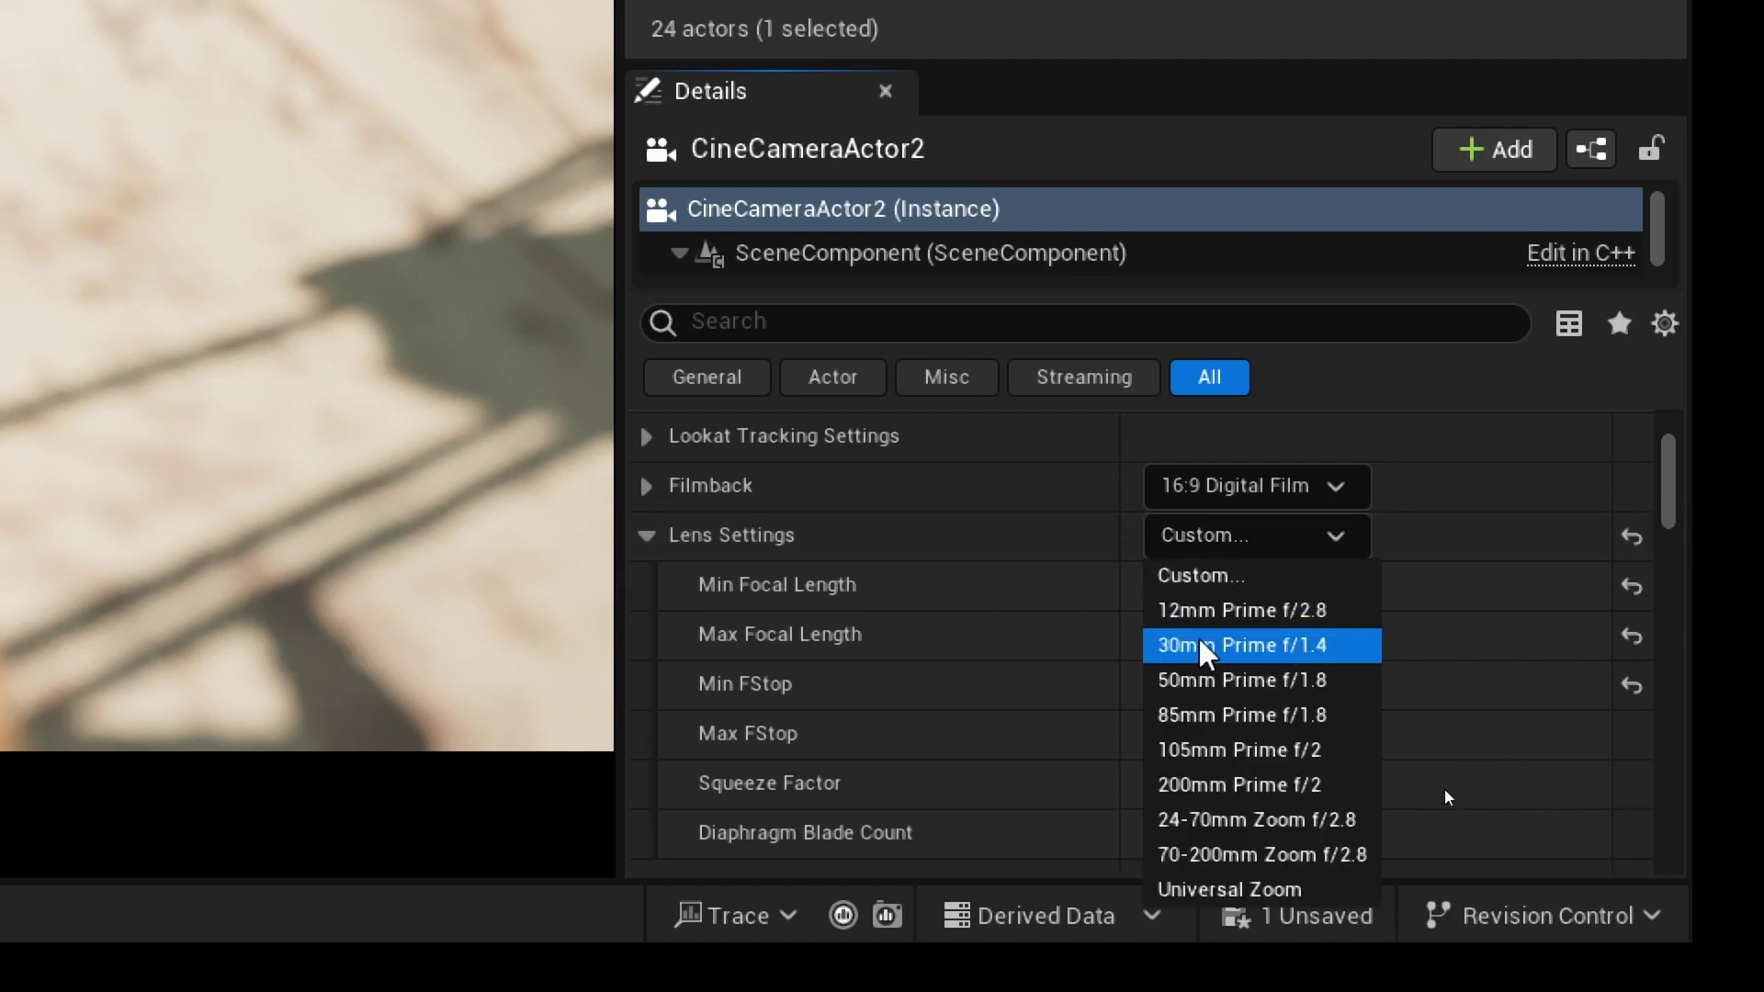
click(1185, 610)
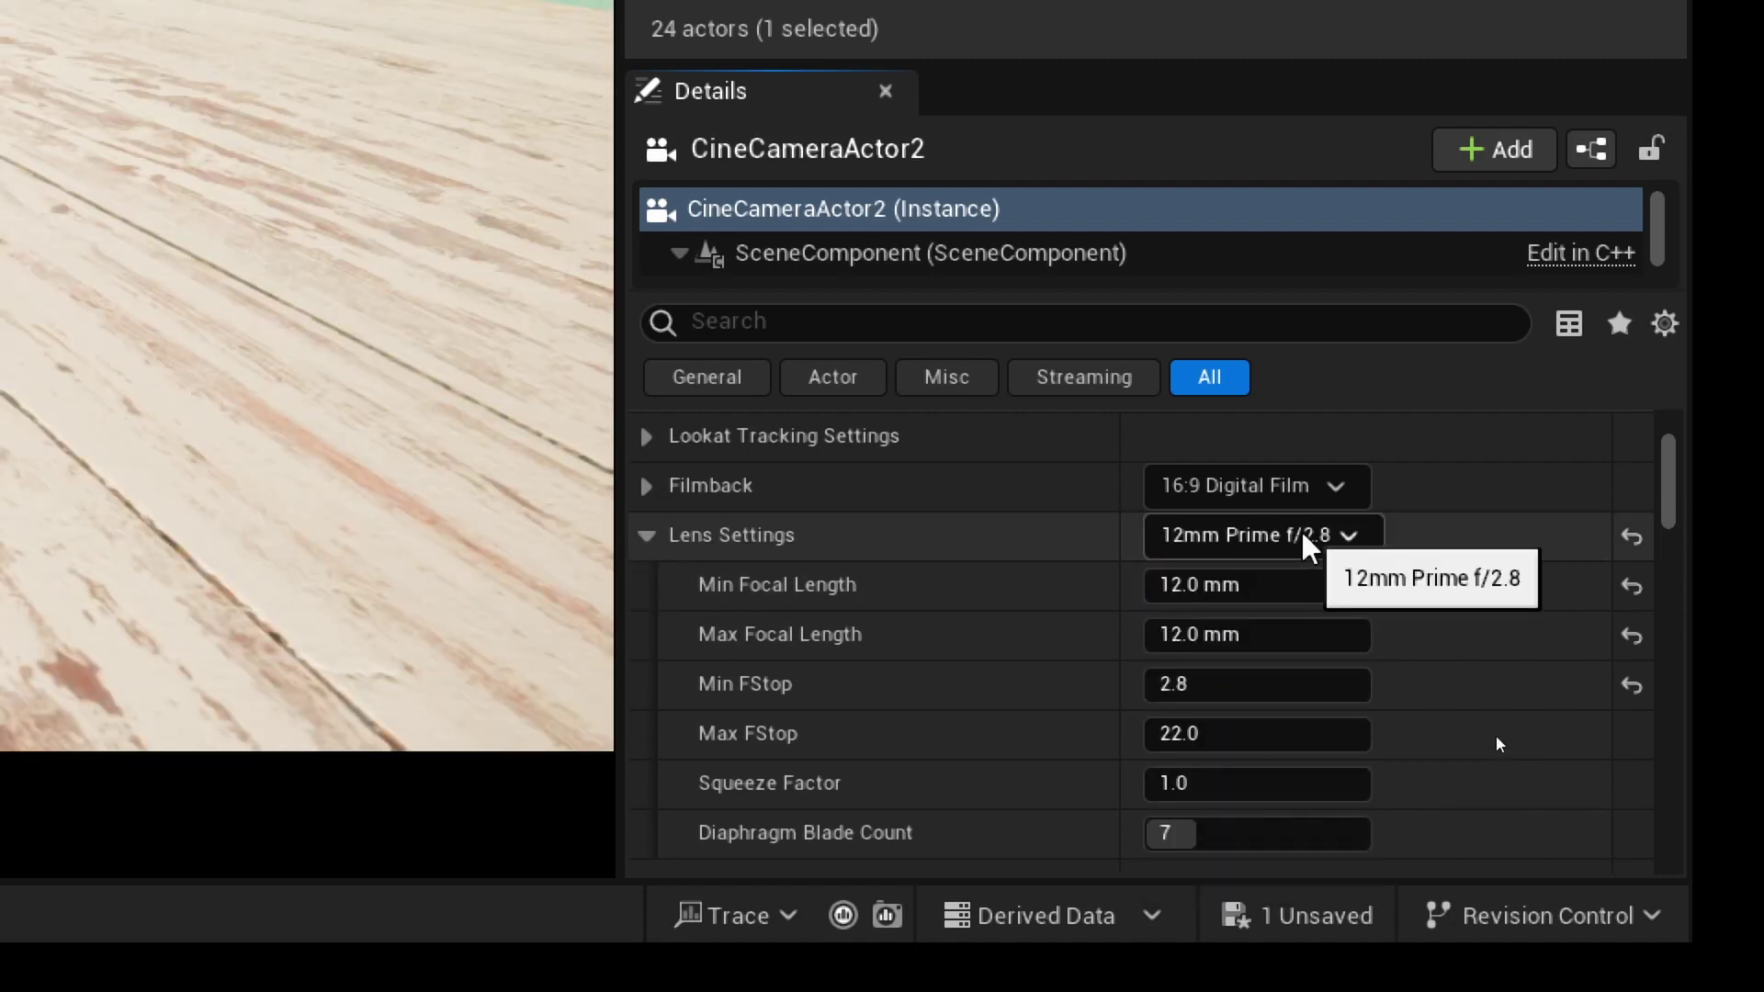
Try the 85mm Prime f/1.8 lens preset on CineCameraActor2, and set the preset to 50mm Prime f/1.8.
click(1339, 548)
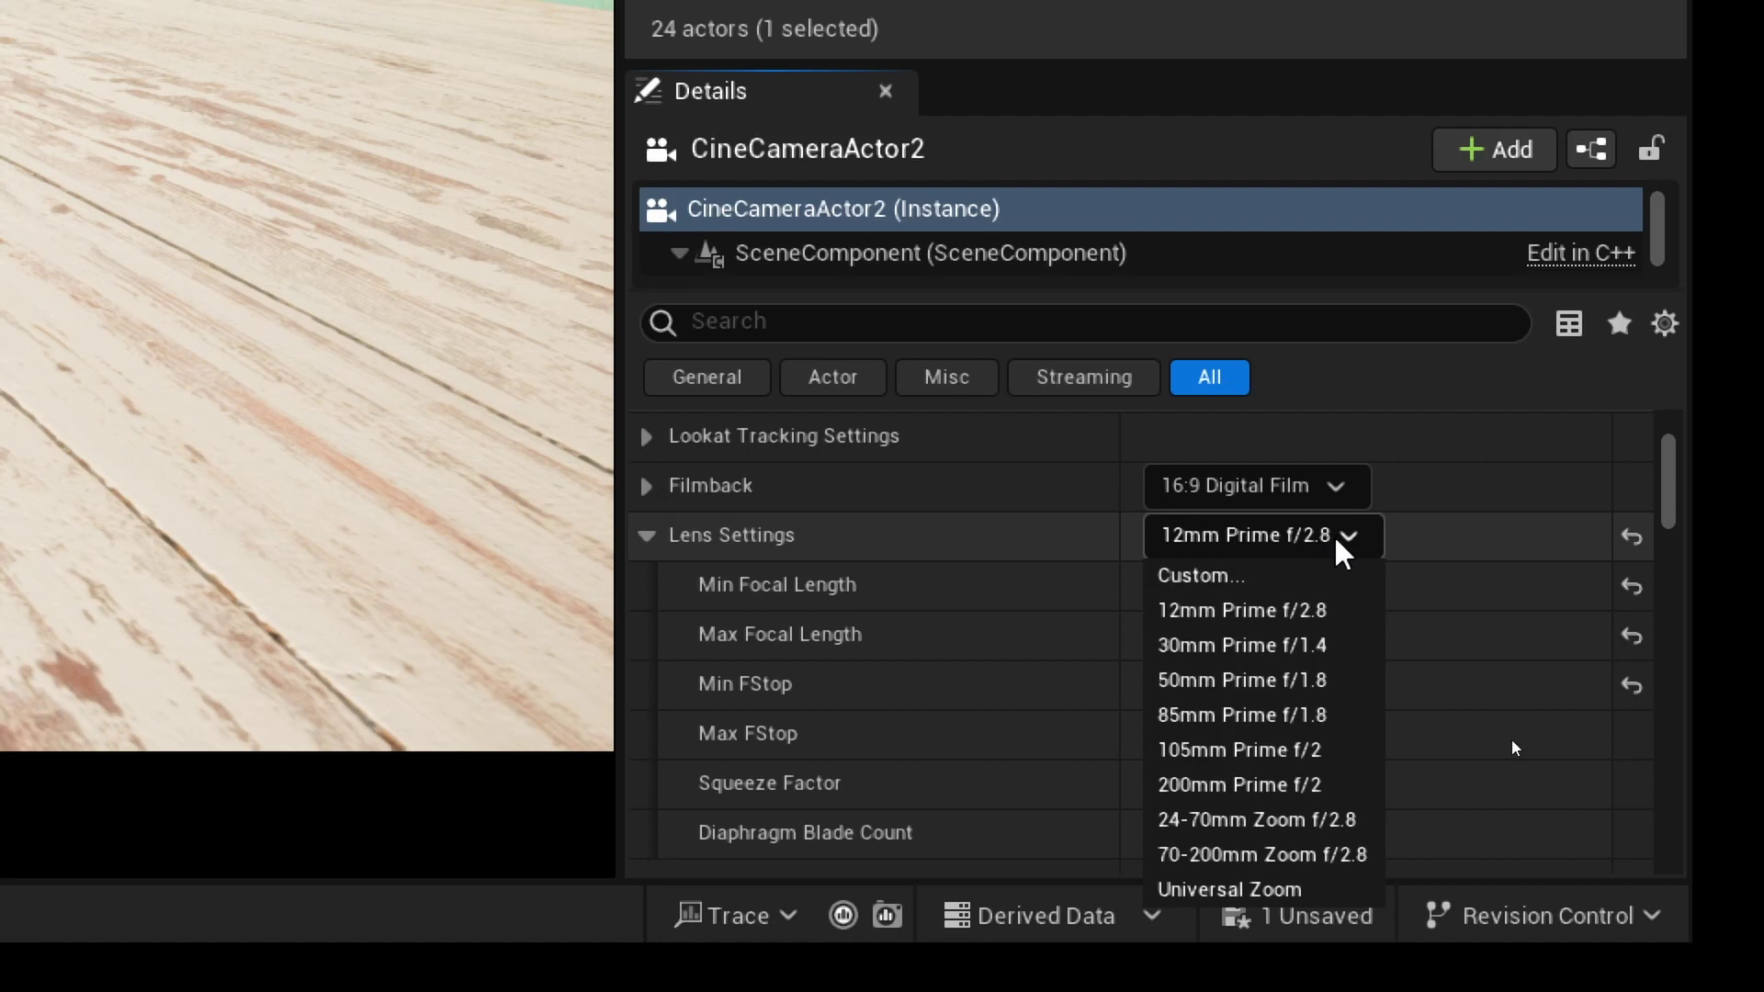
click(1203, 720)
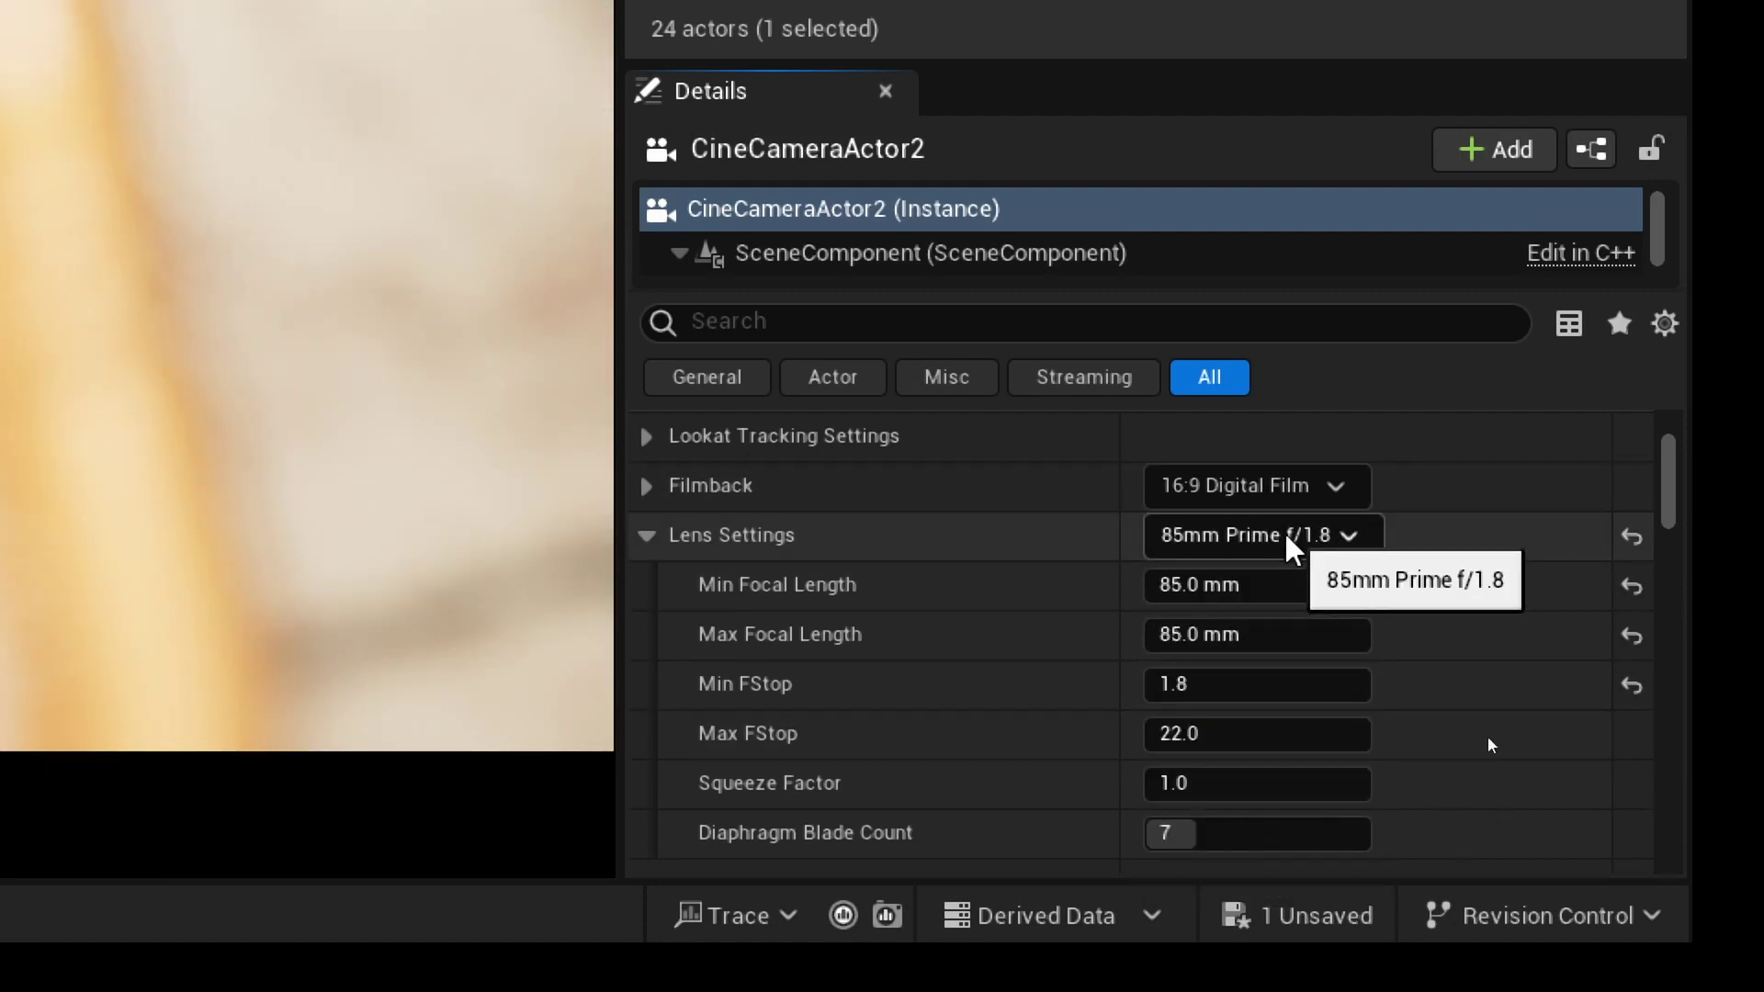
click(1350, 540)
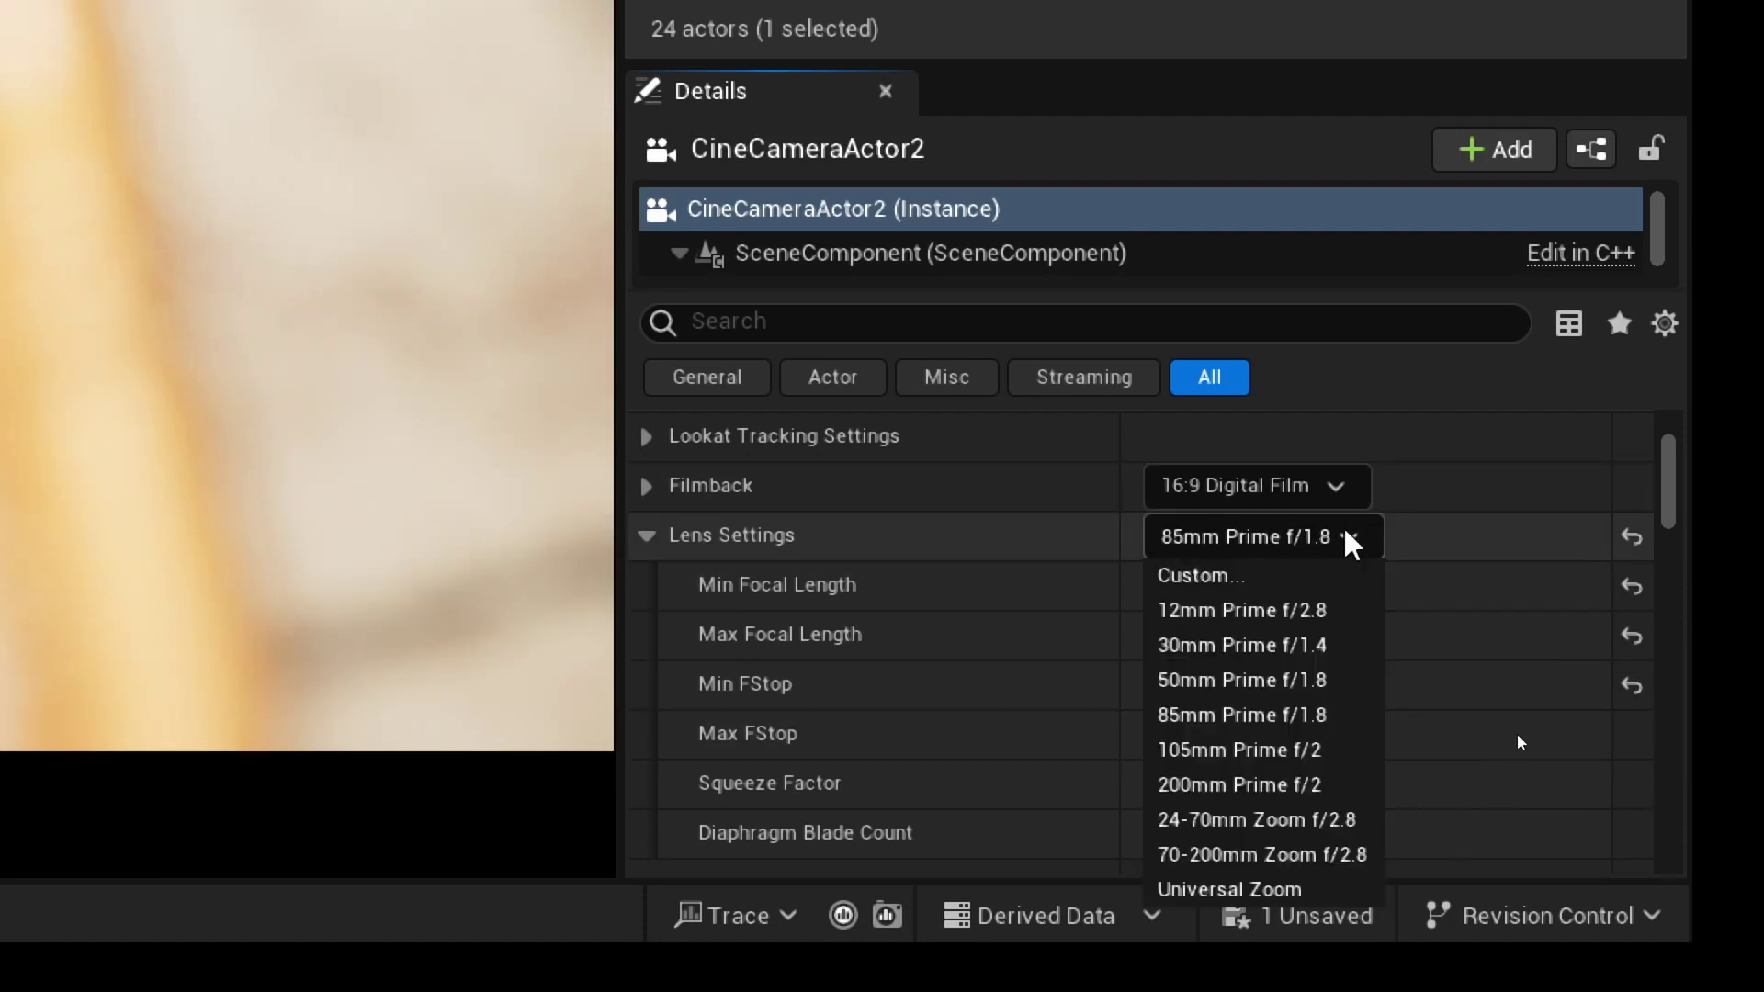
click(1216, 683)
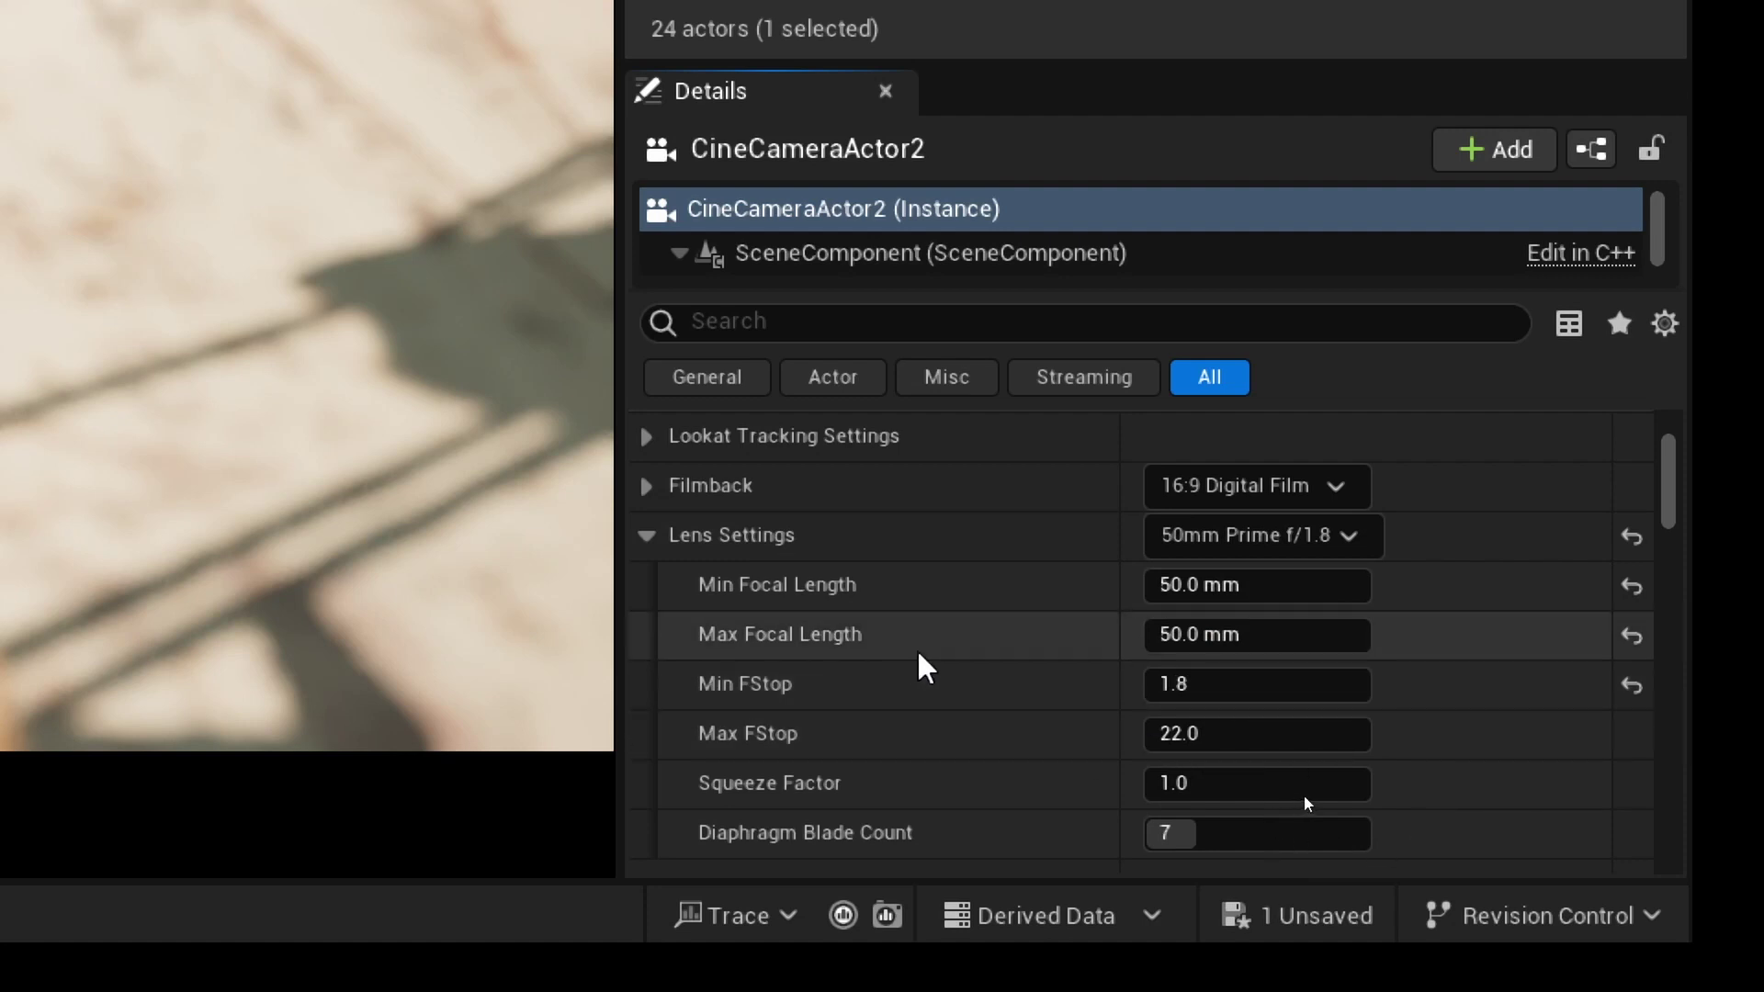
scroll(918, 657, down, 5)
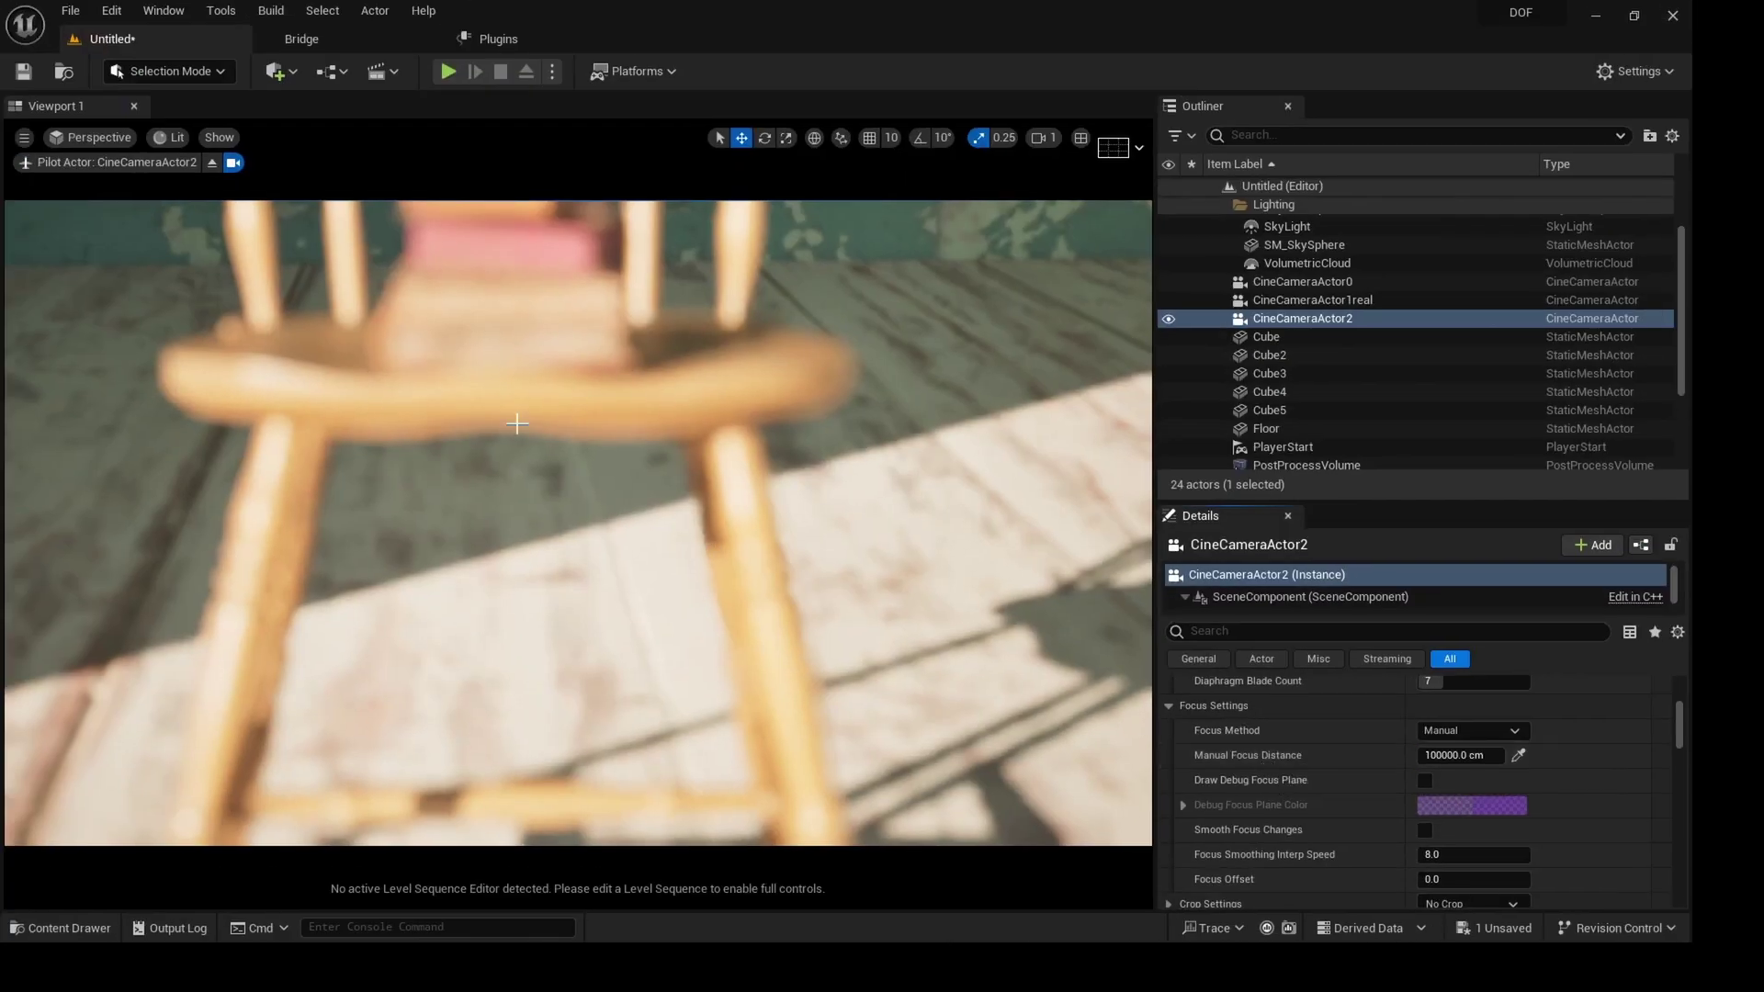
right_drag(989, 680, 988, 681)
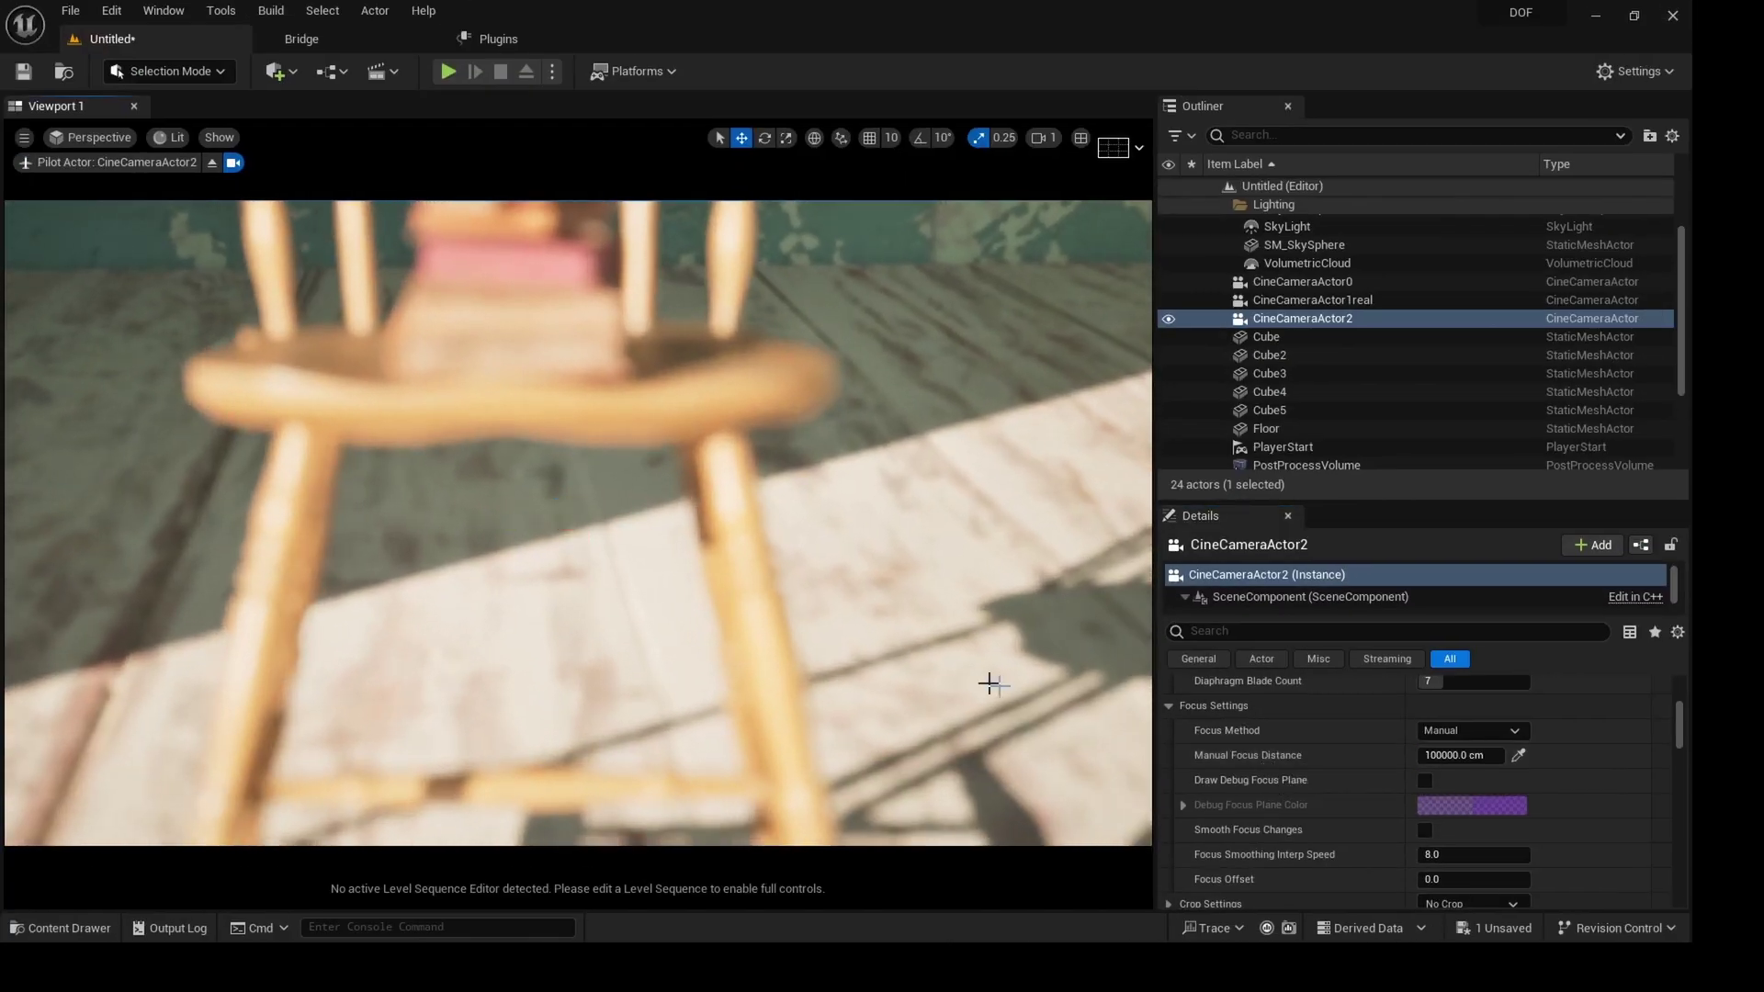
Compare the view with the 12mm Prime f/2.8 lens preset, and return to 50mm Prime f/1.8.
scroll(1221, 765, up, 1)
scroll(1222, 764, up, 3)
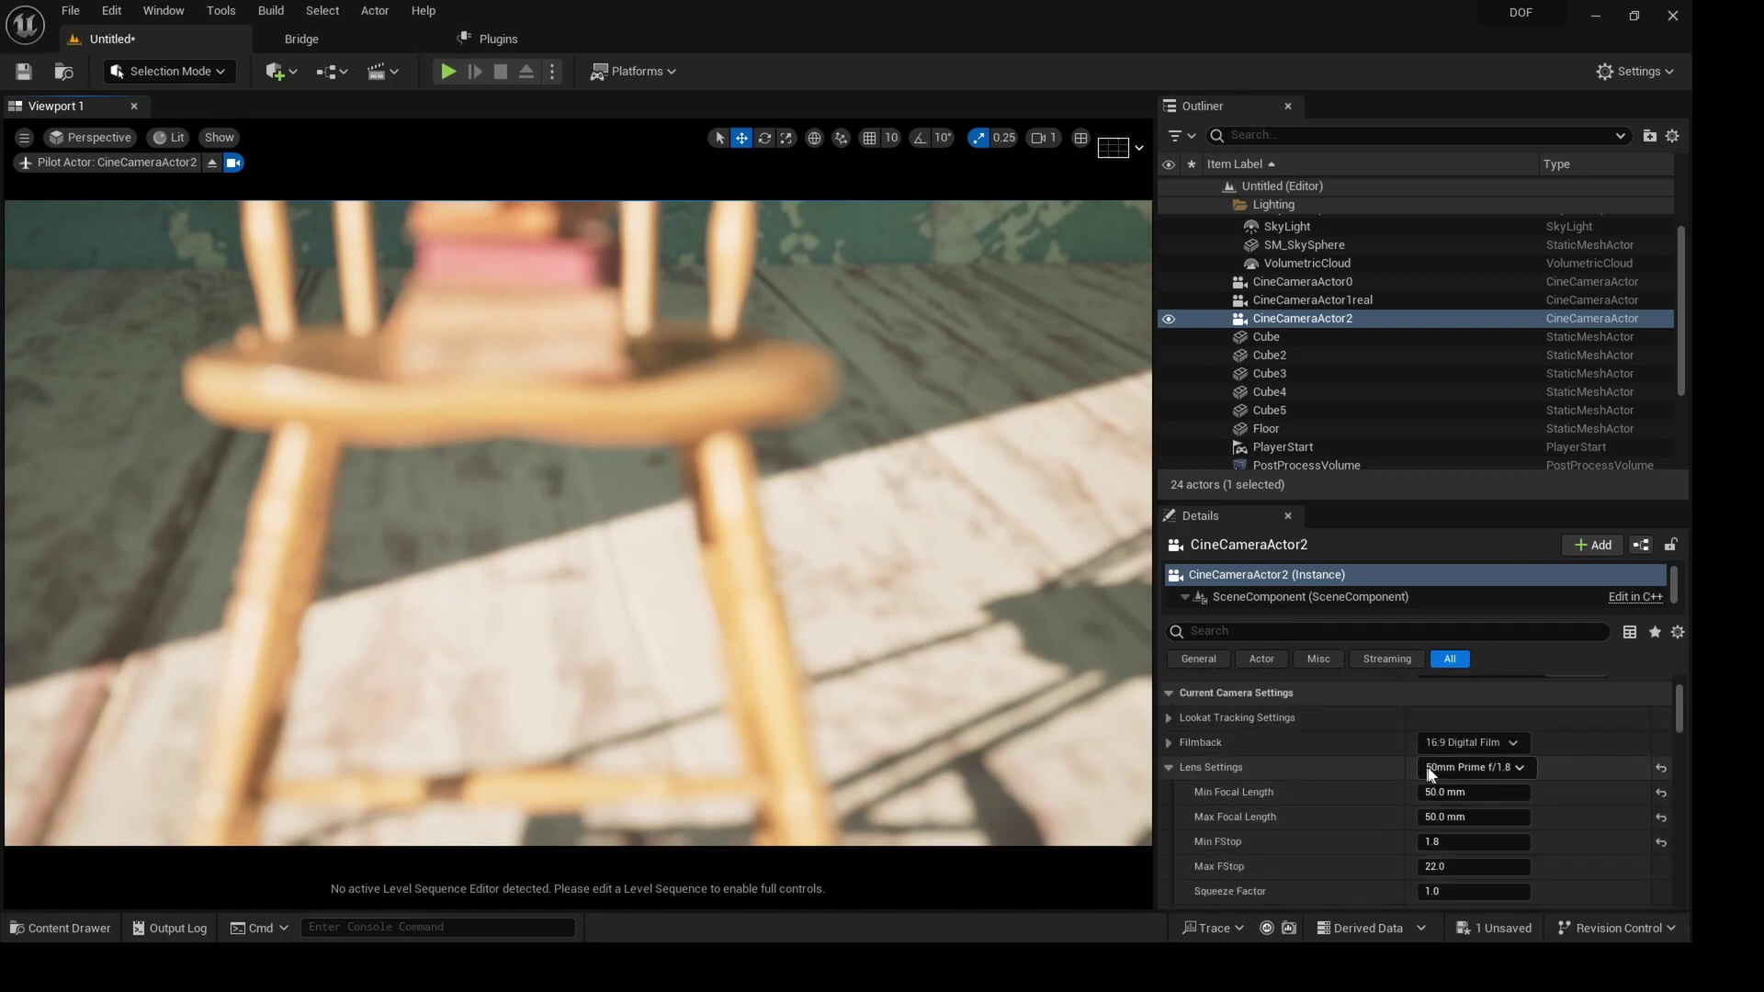
click(1479, 770)
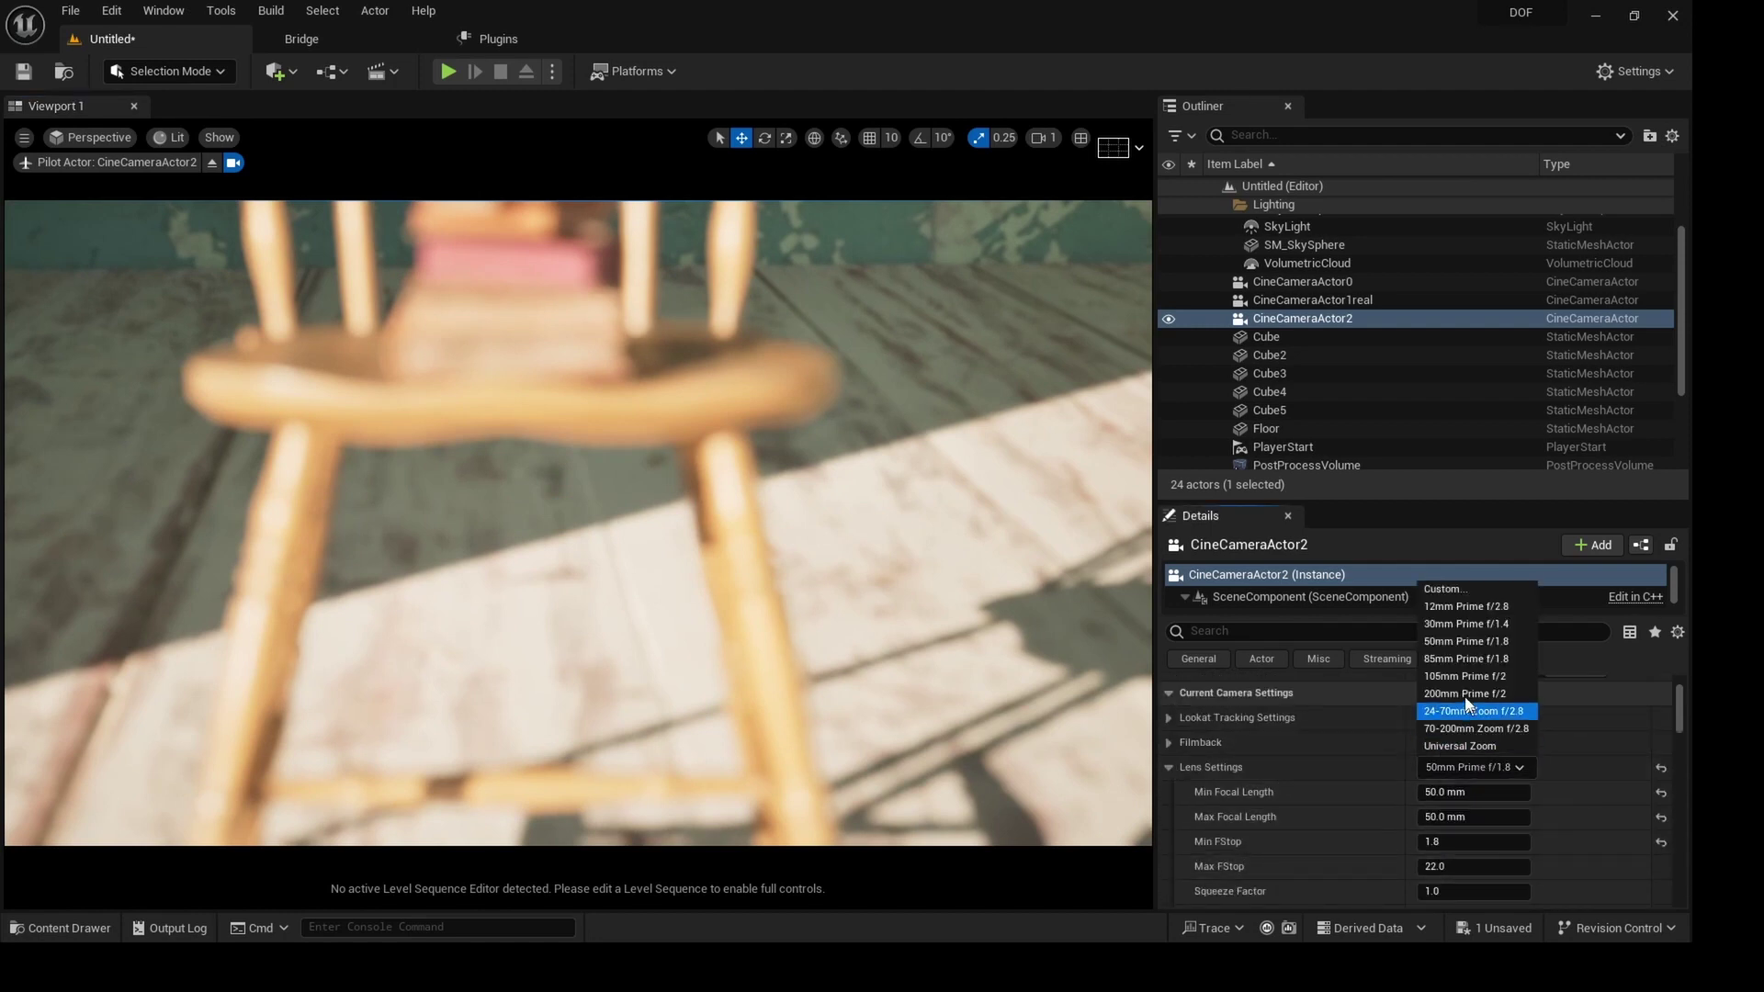
click(1464, 608)
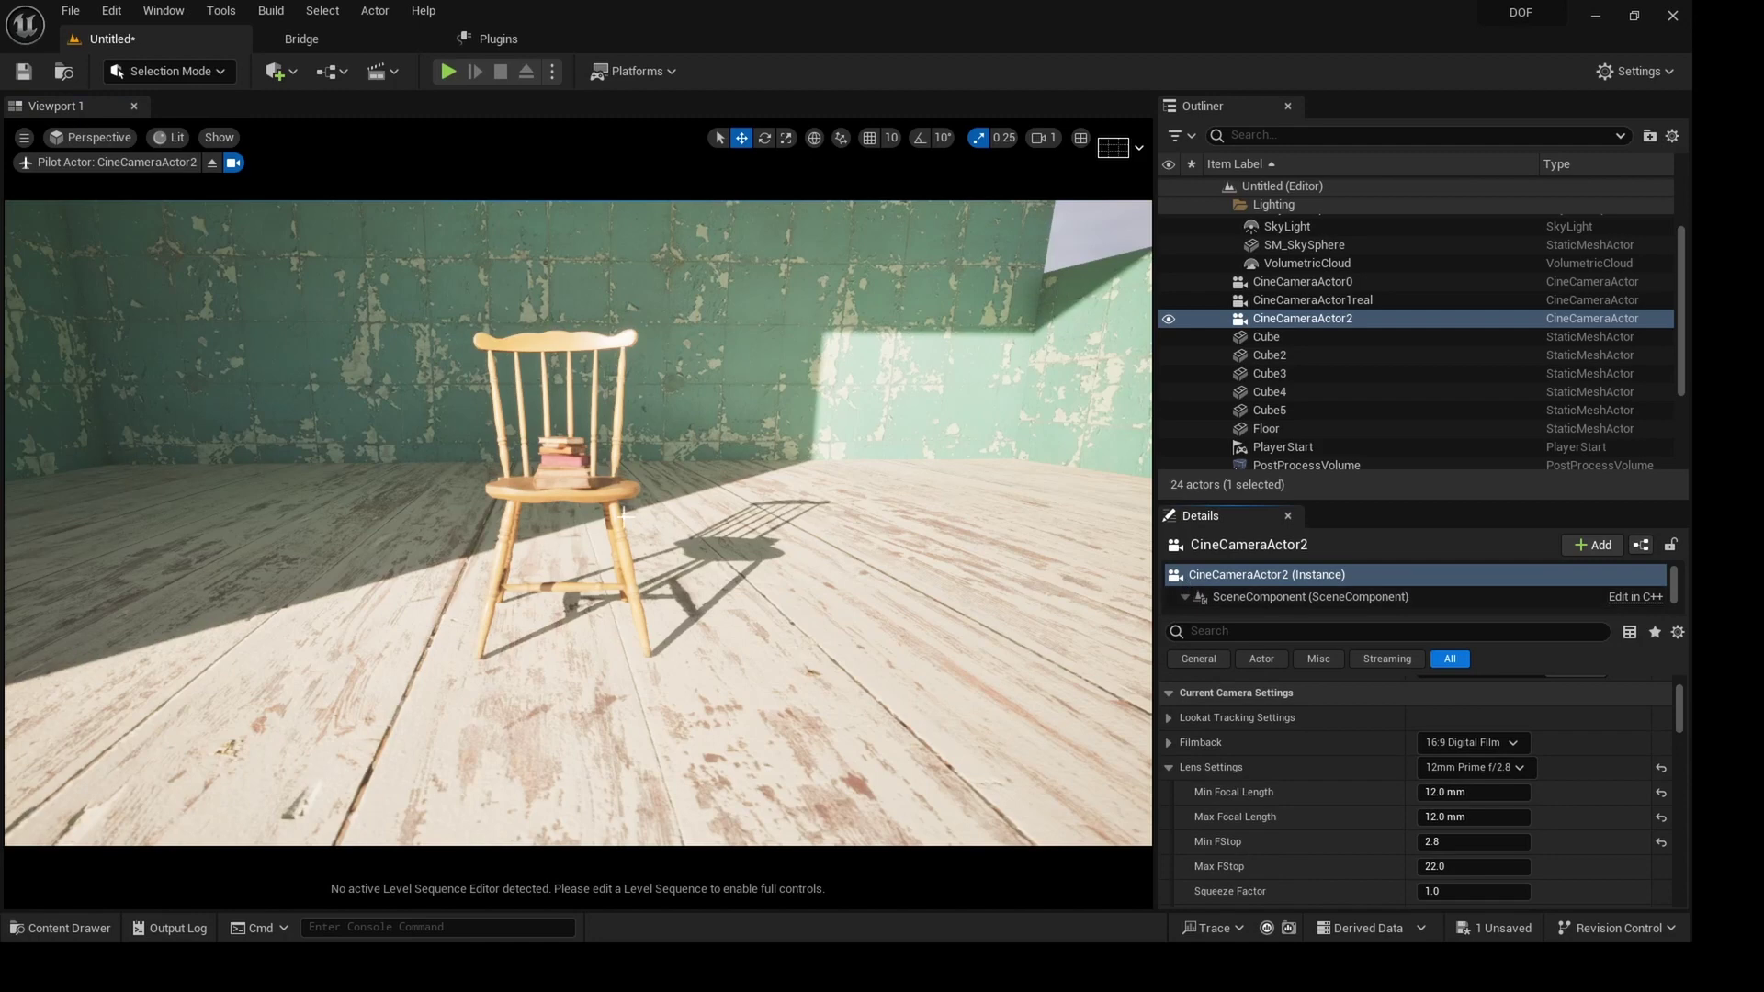
click(1468, 770)
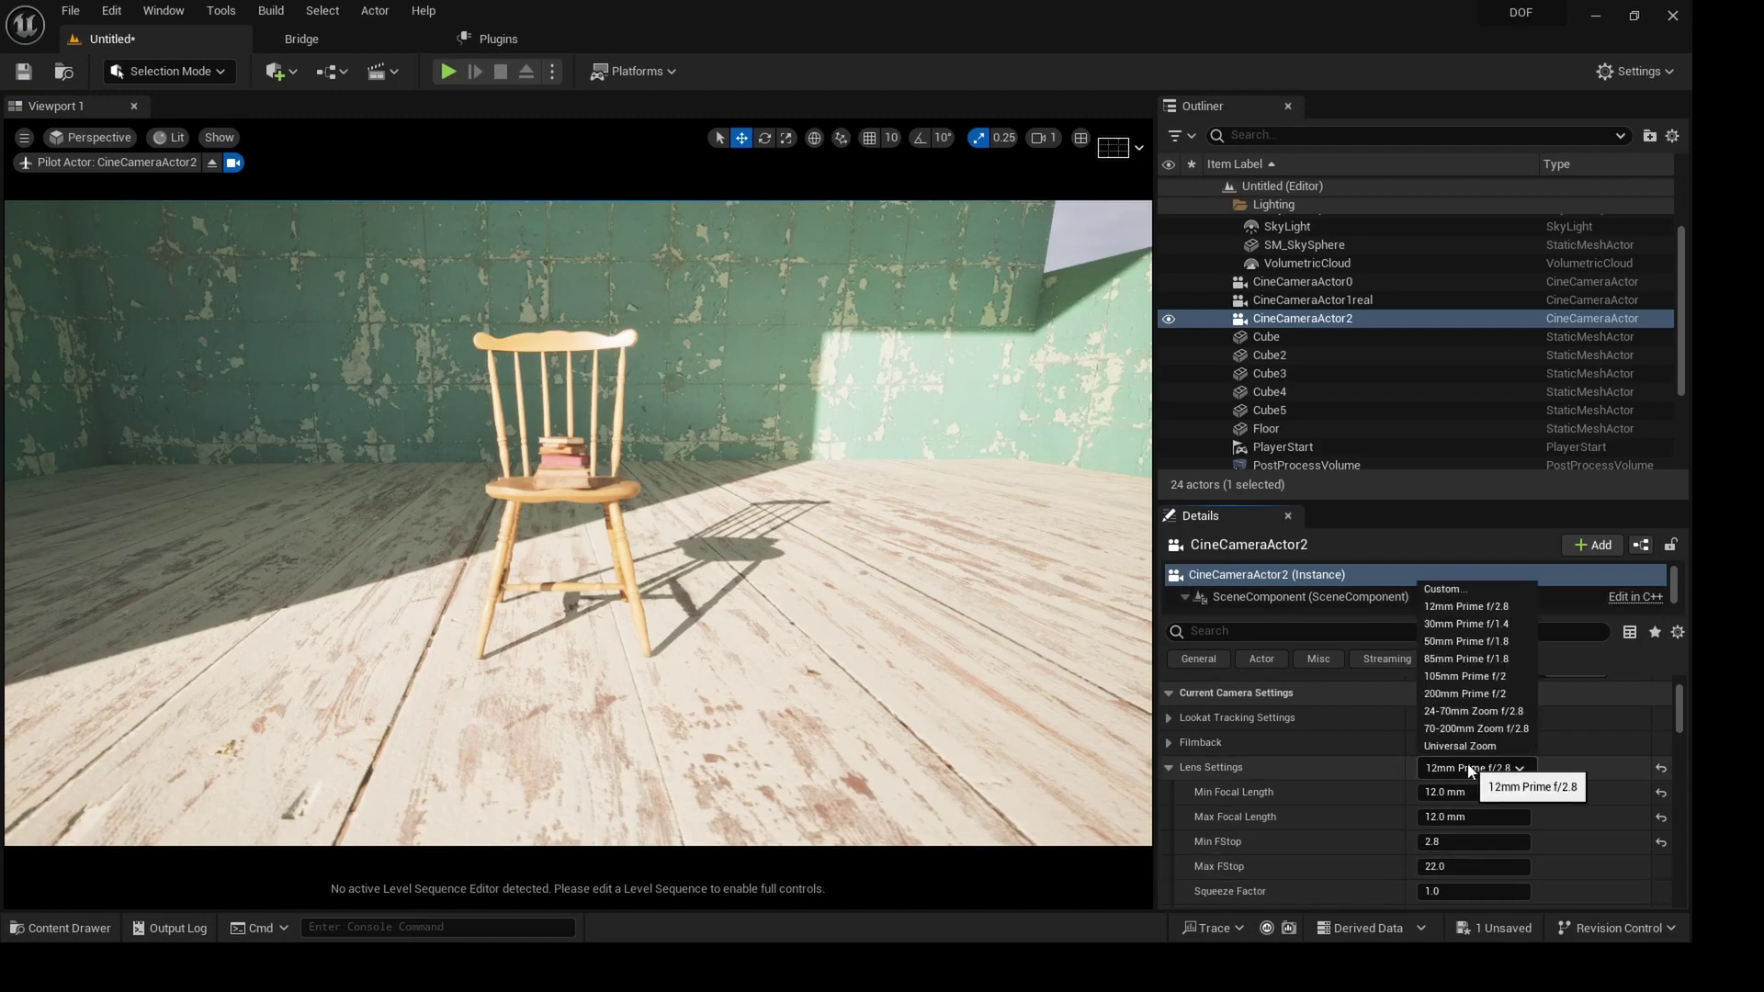
click(1458, 643)
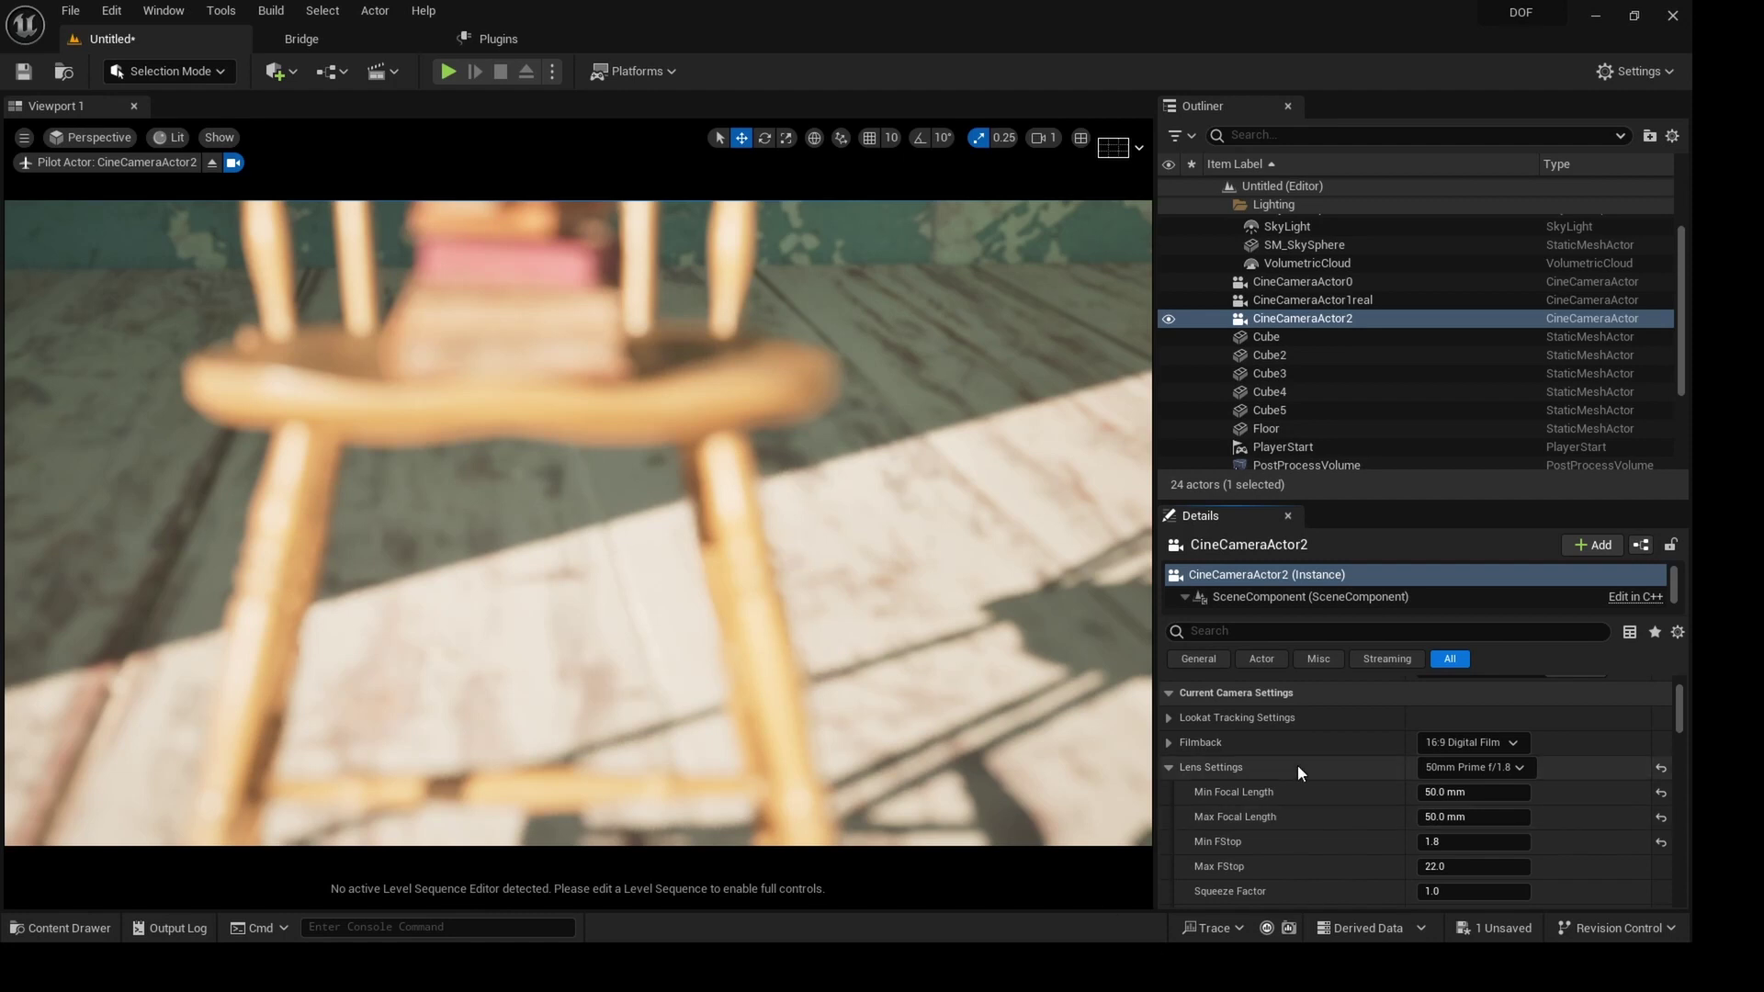
Move the piloted camera closer to the chair so the book stack fills the middle of the shot.
click(587, 391)
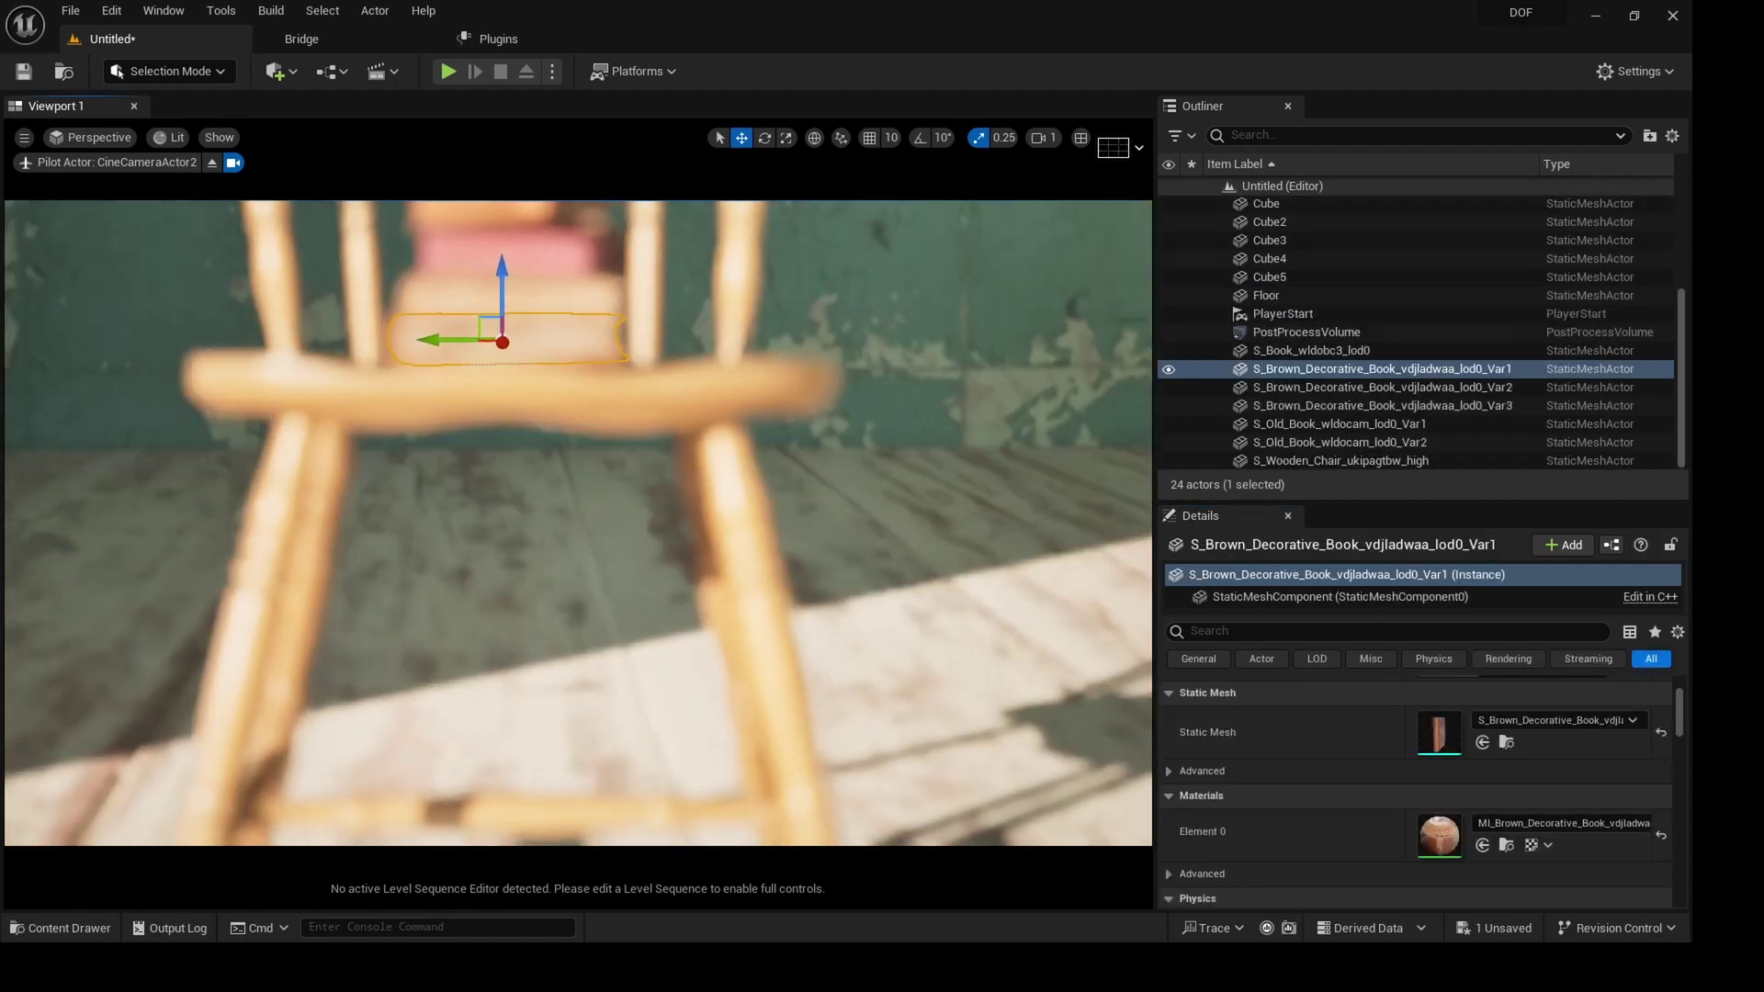
middle_drag(701, 417, 692, 329)
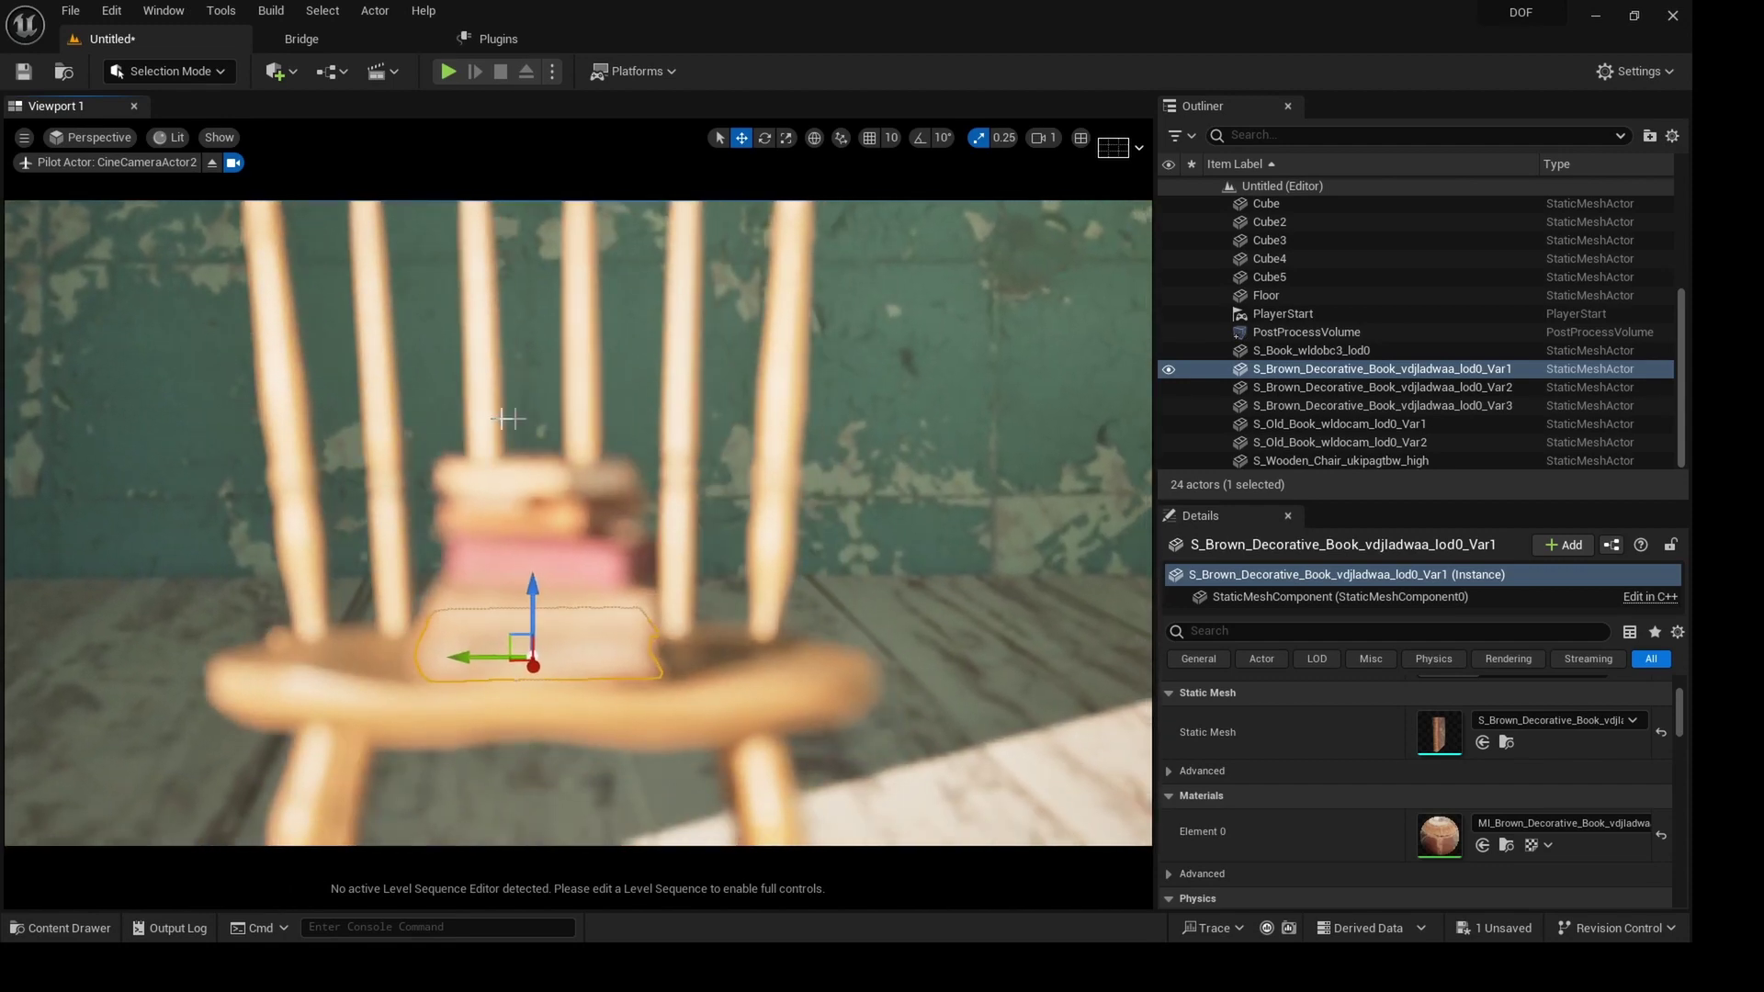
middle_drag(406, 450, 413, 448)
scroll(578, 523, up, 5)
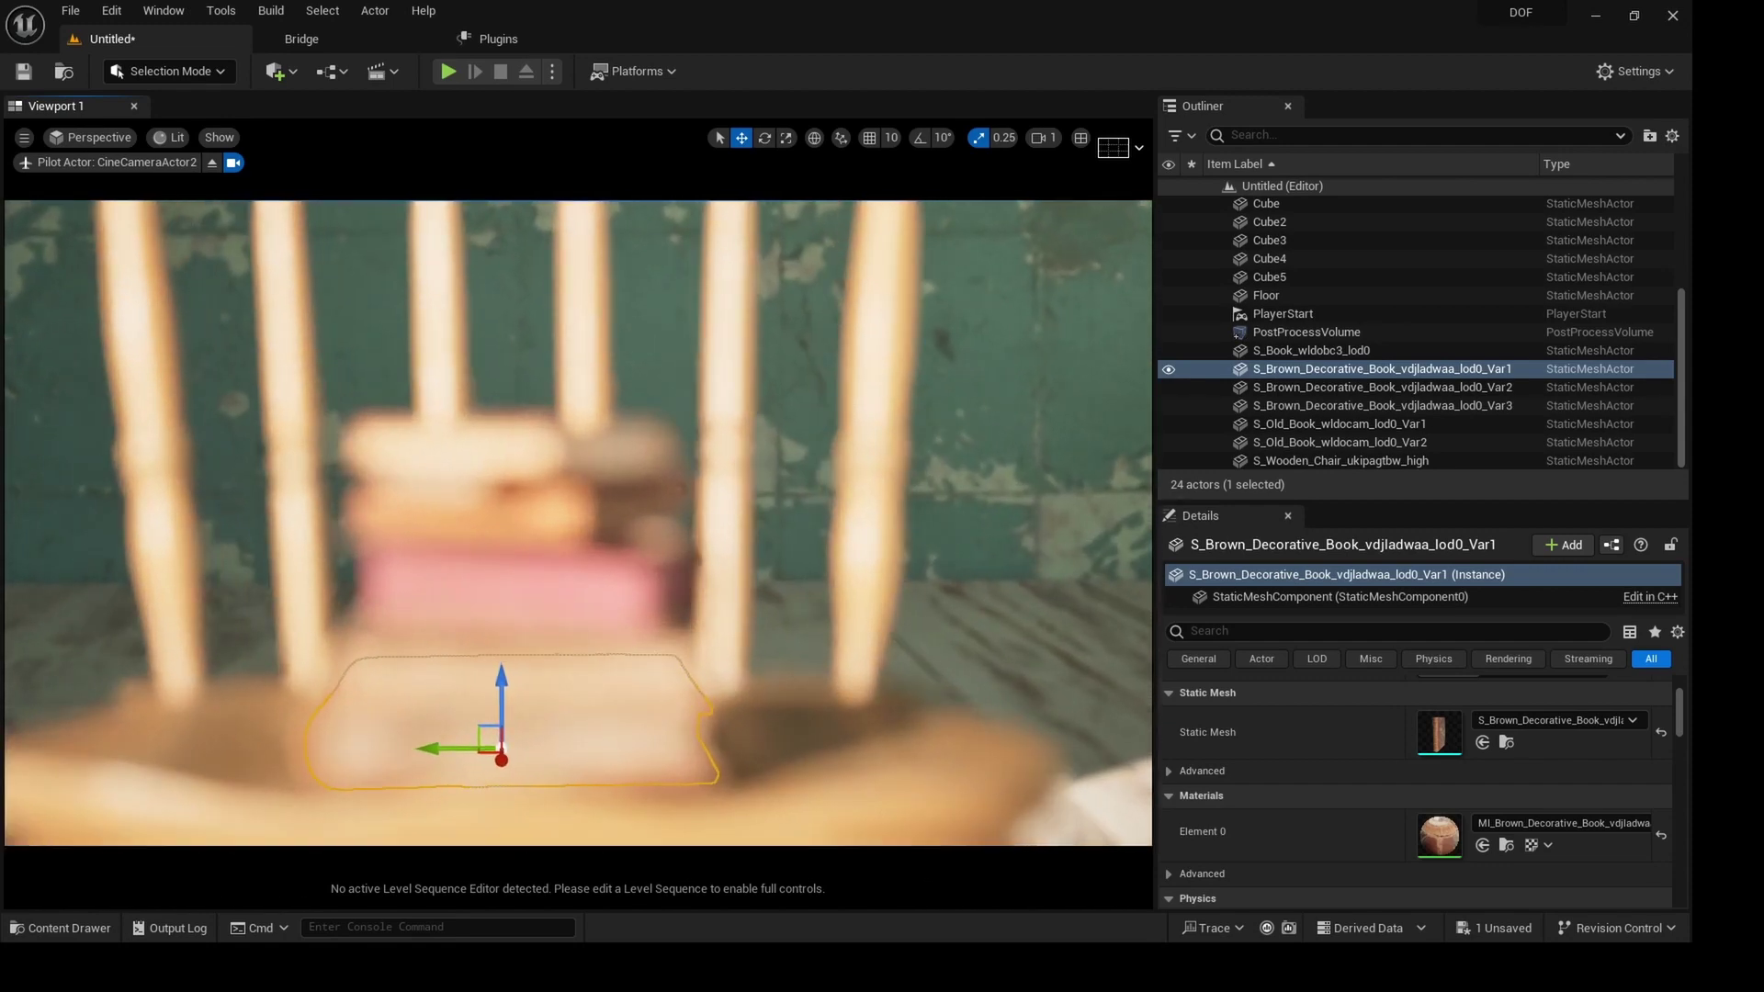
middle_drag(579, 524, 353, 493)
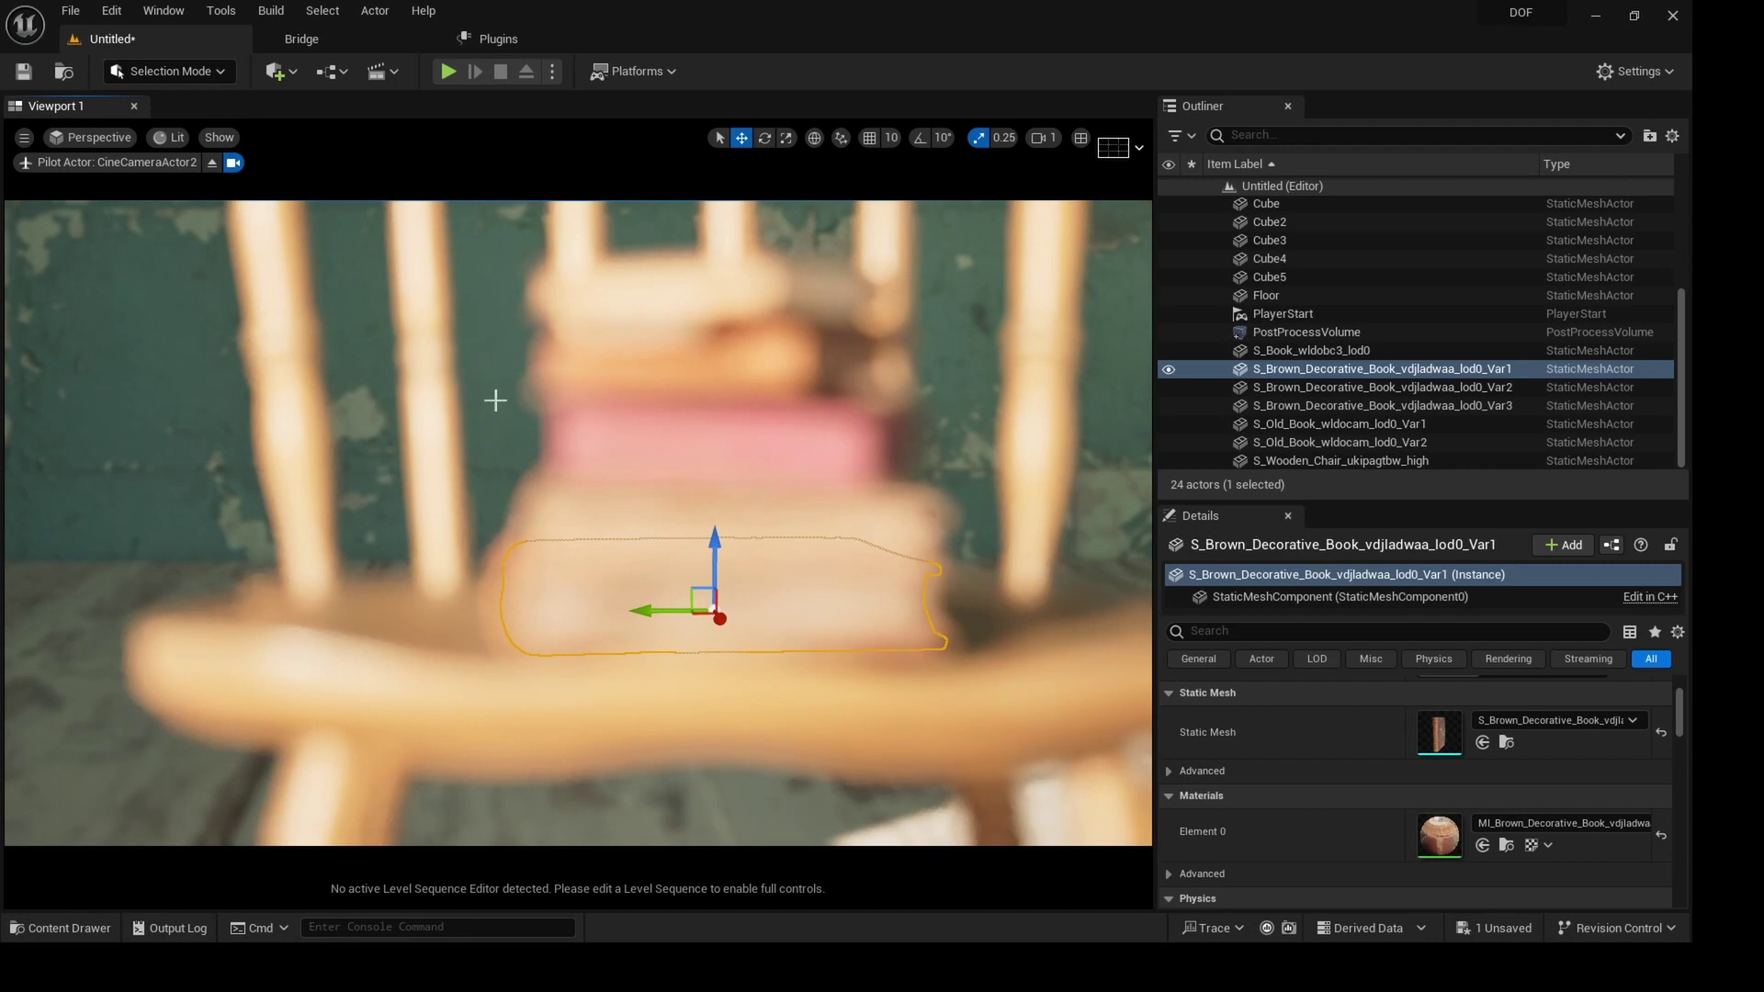
Reselect CineCameraActor2, keep its focus method on Manual, and reduce the manual focus distance to about 23,684 cm.
scroll(1282, 317, up, 5)
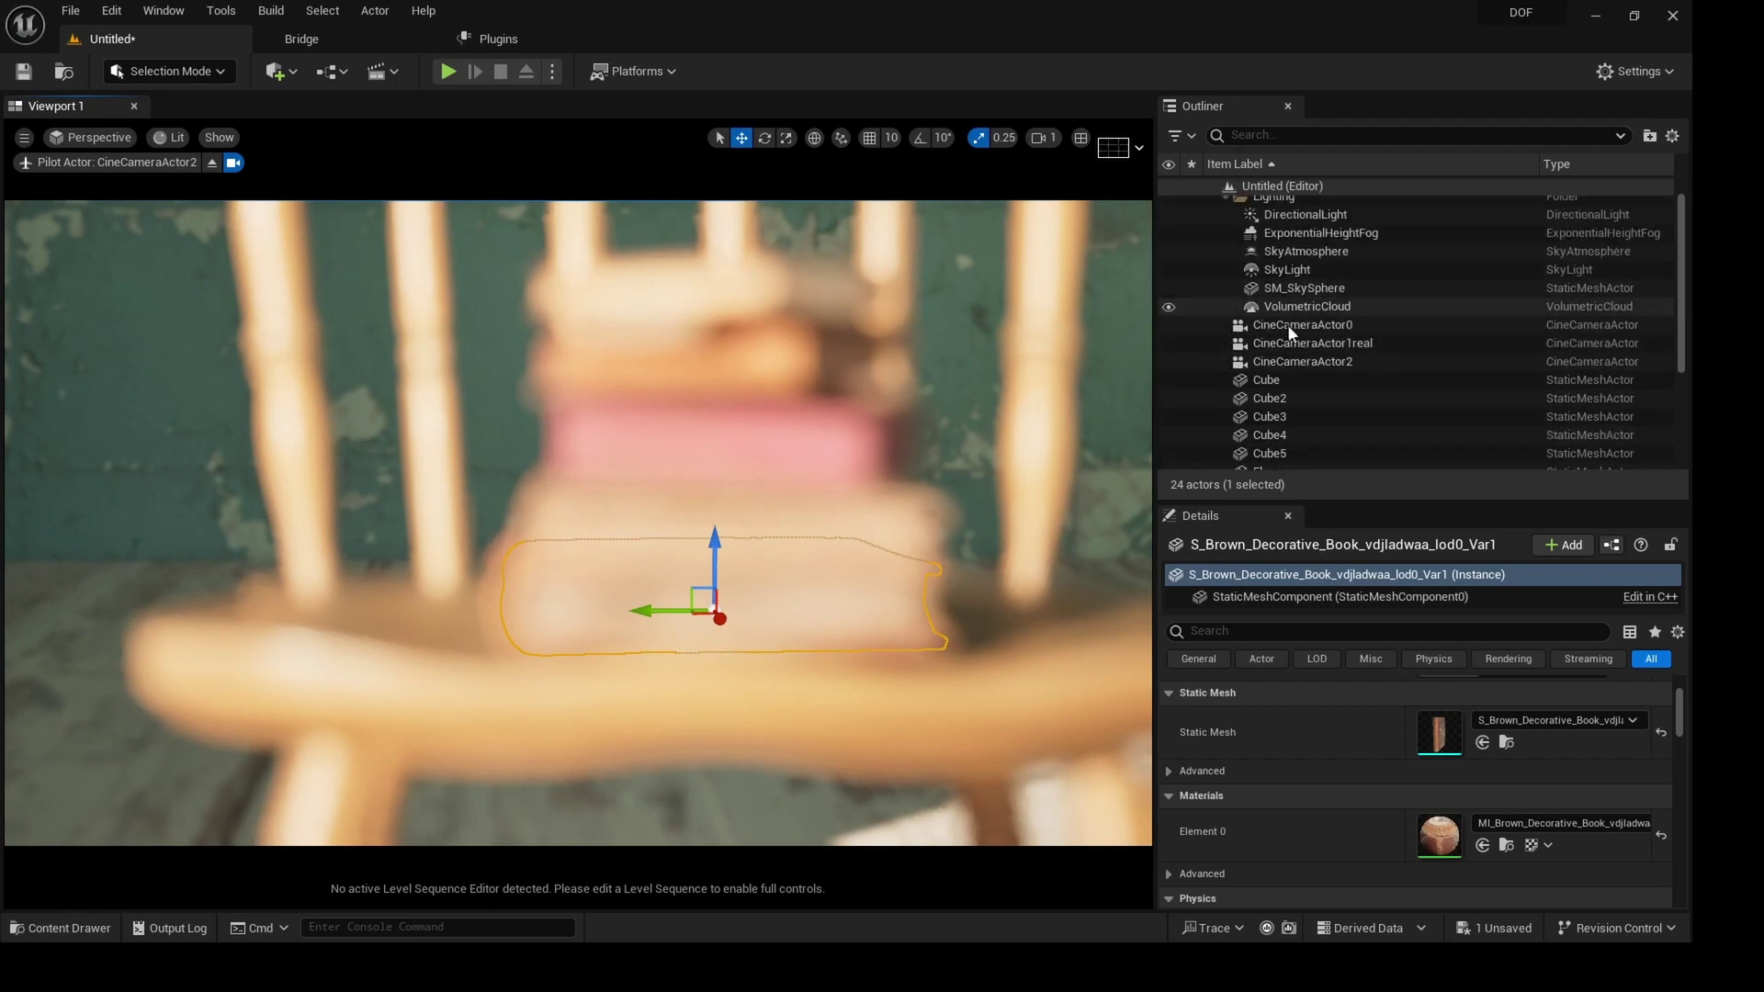
click(1297, 363)
scroll(1369, 812, down, 5)
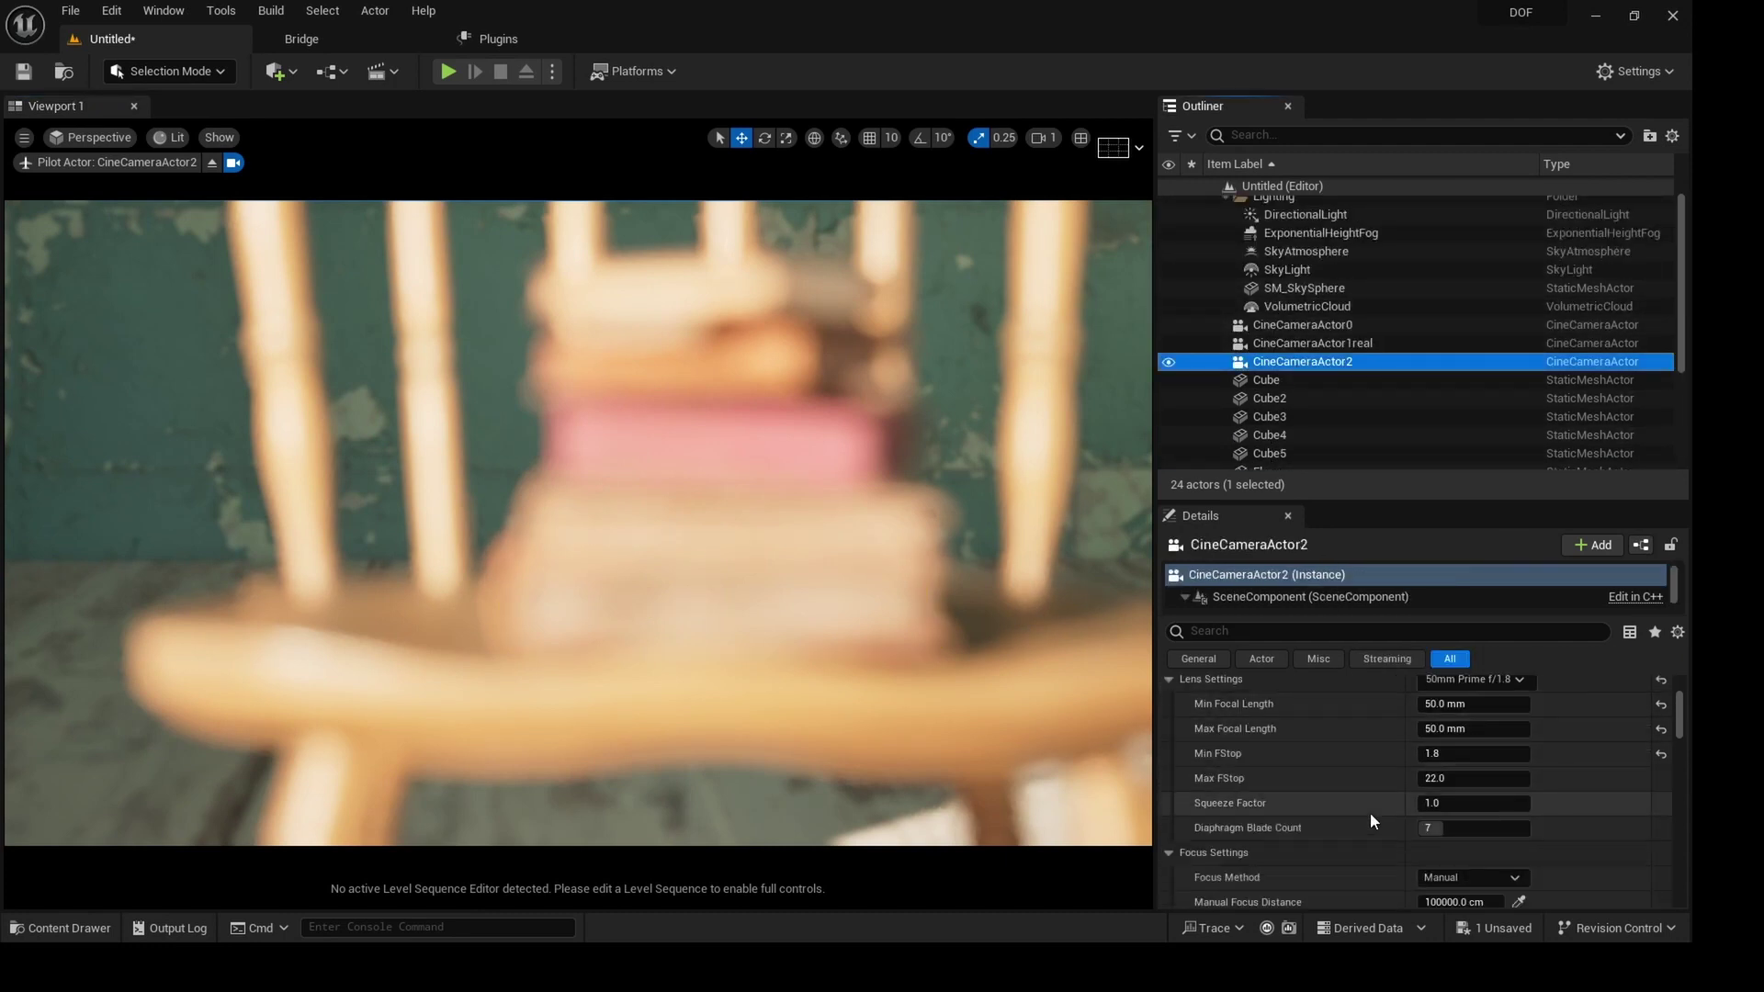
scroll(1365, 817, down, 2)
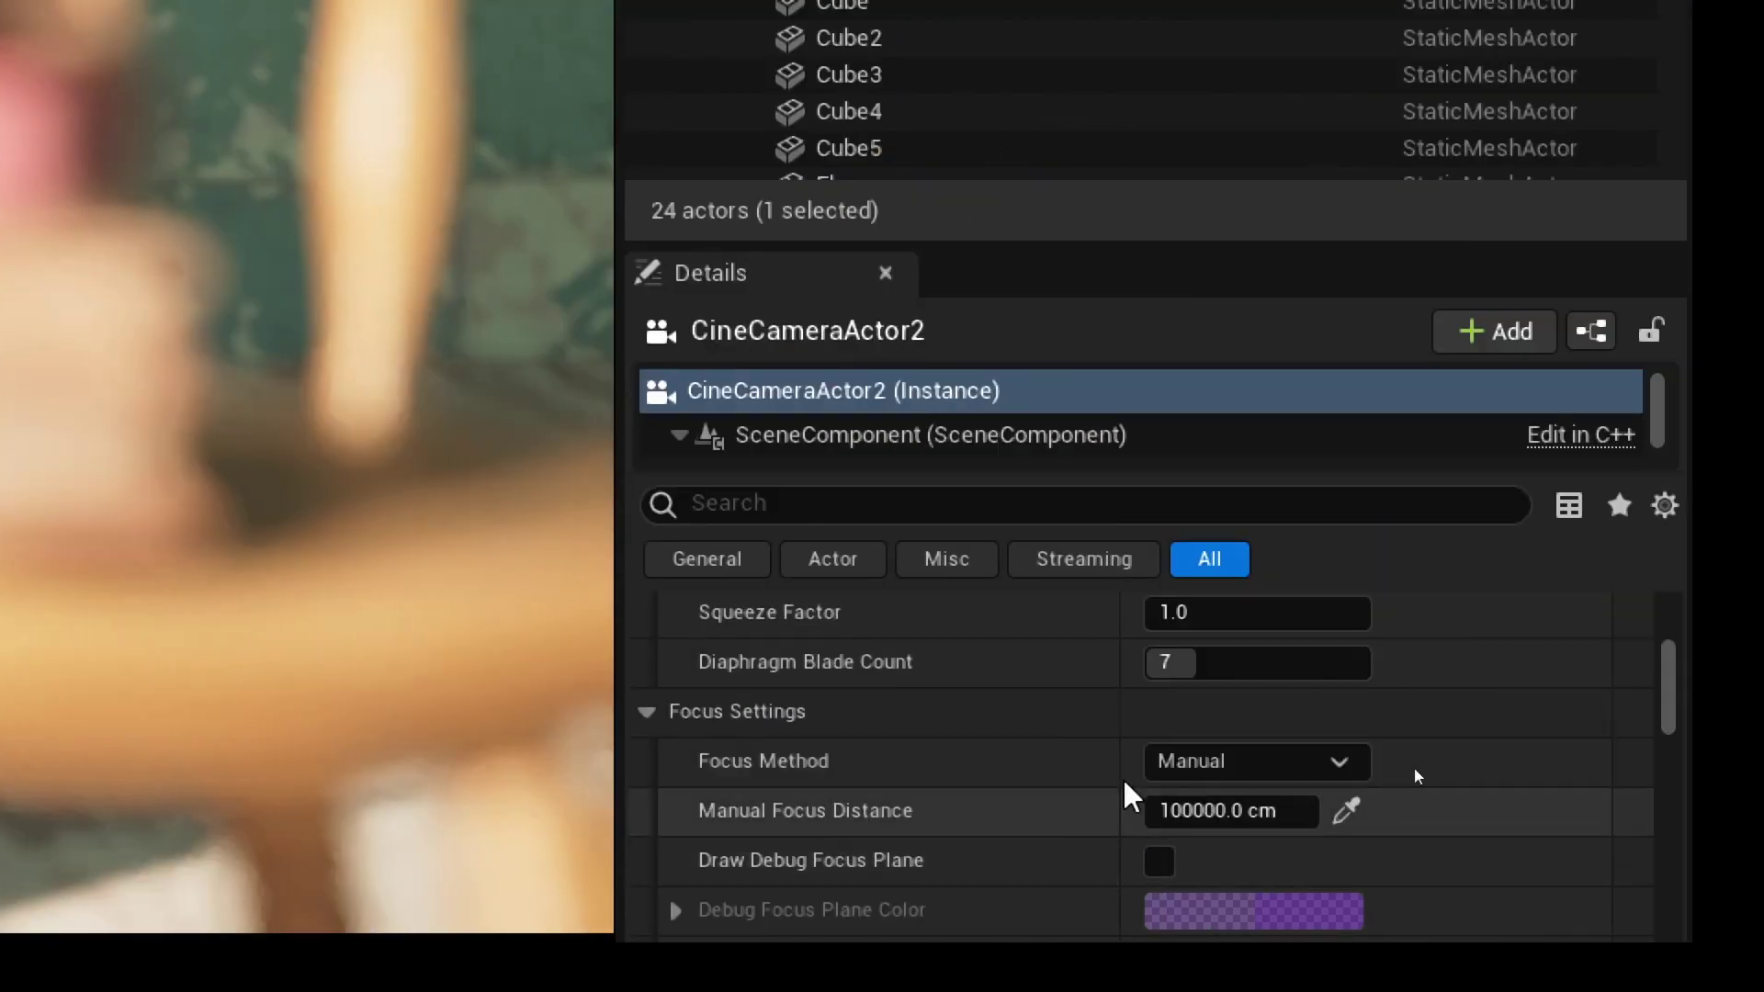
click(1277, 774)
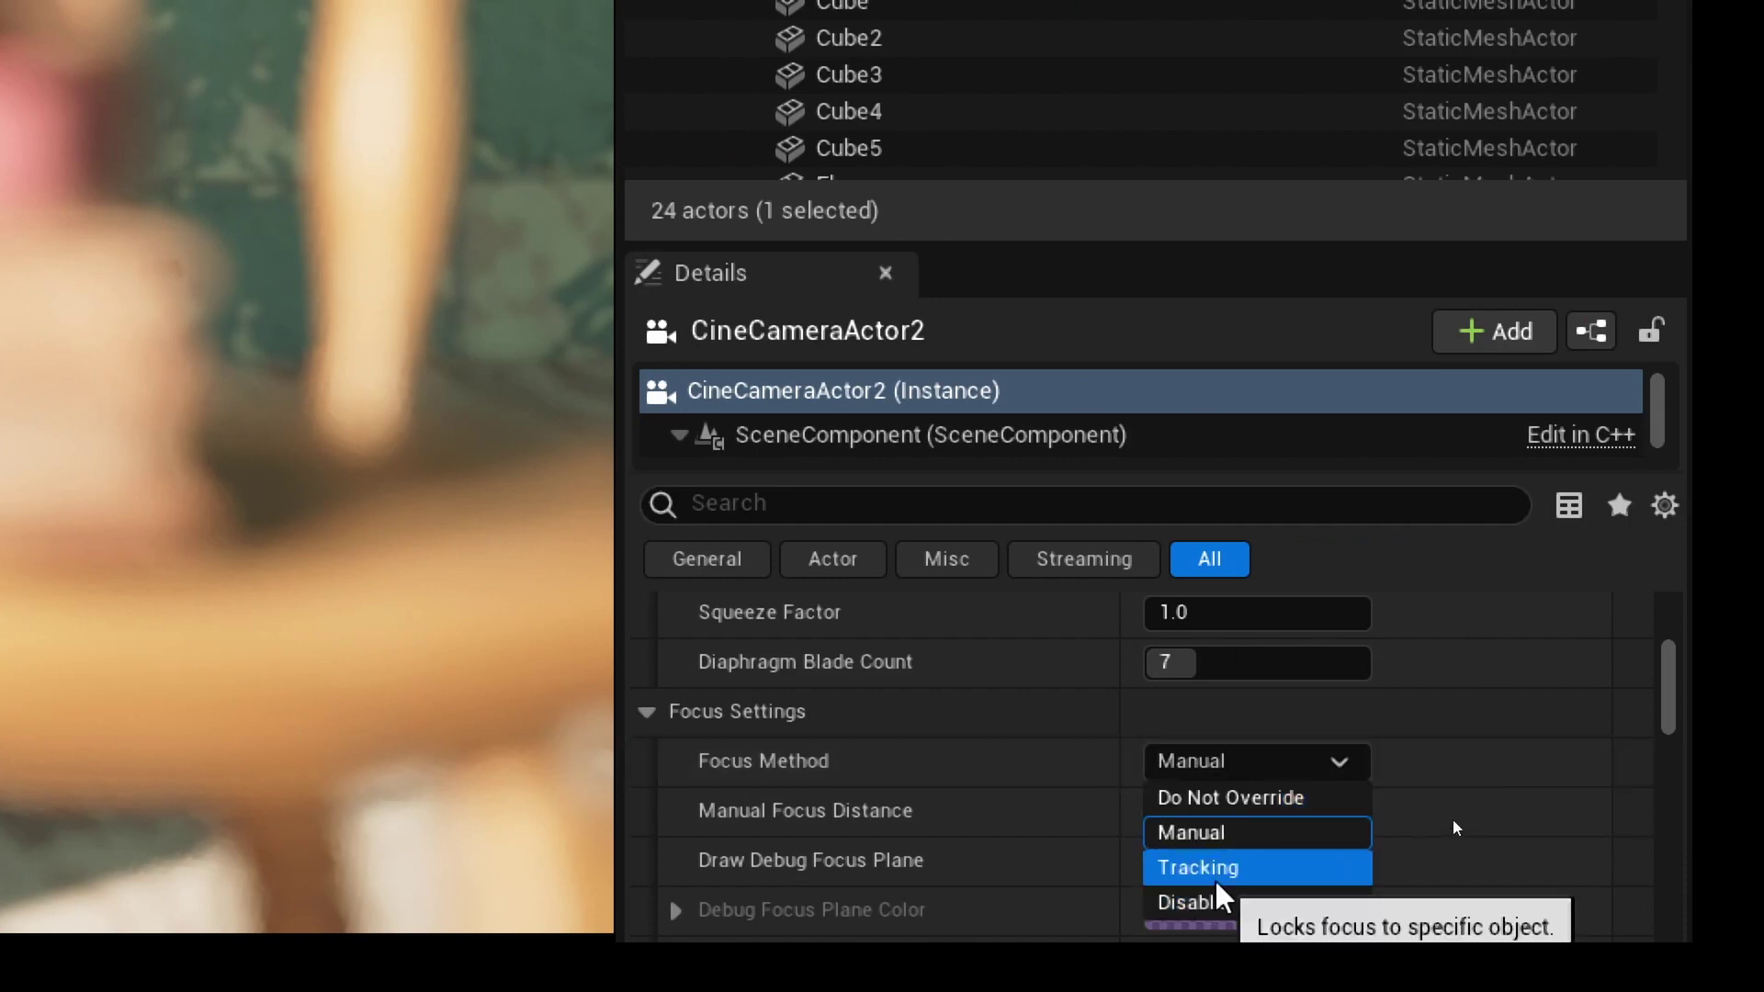
click(1286, 772)
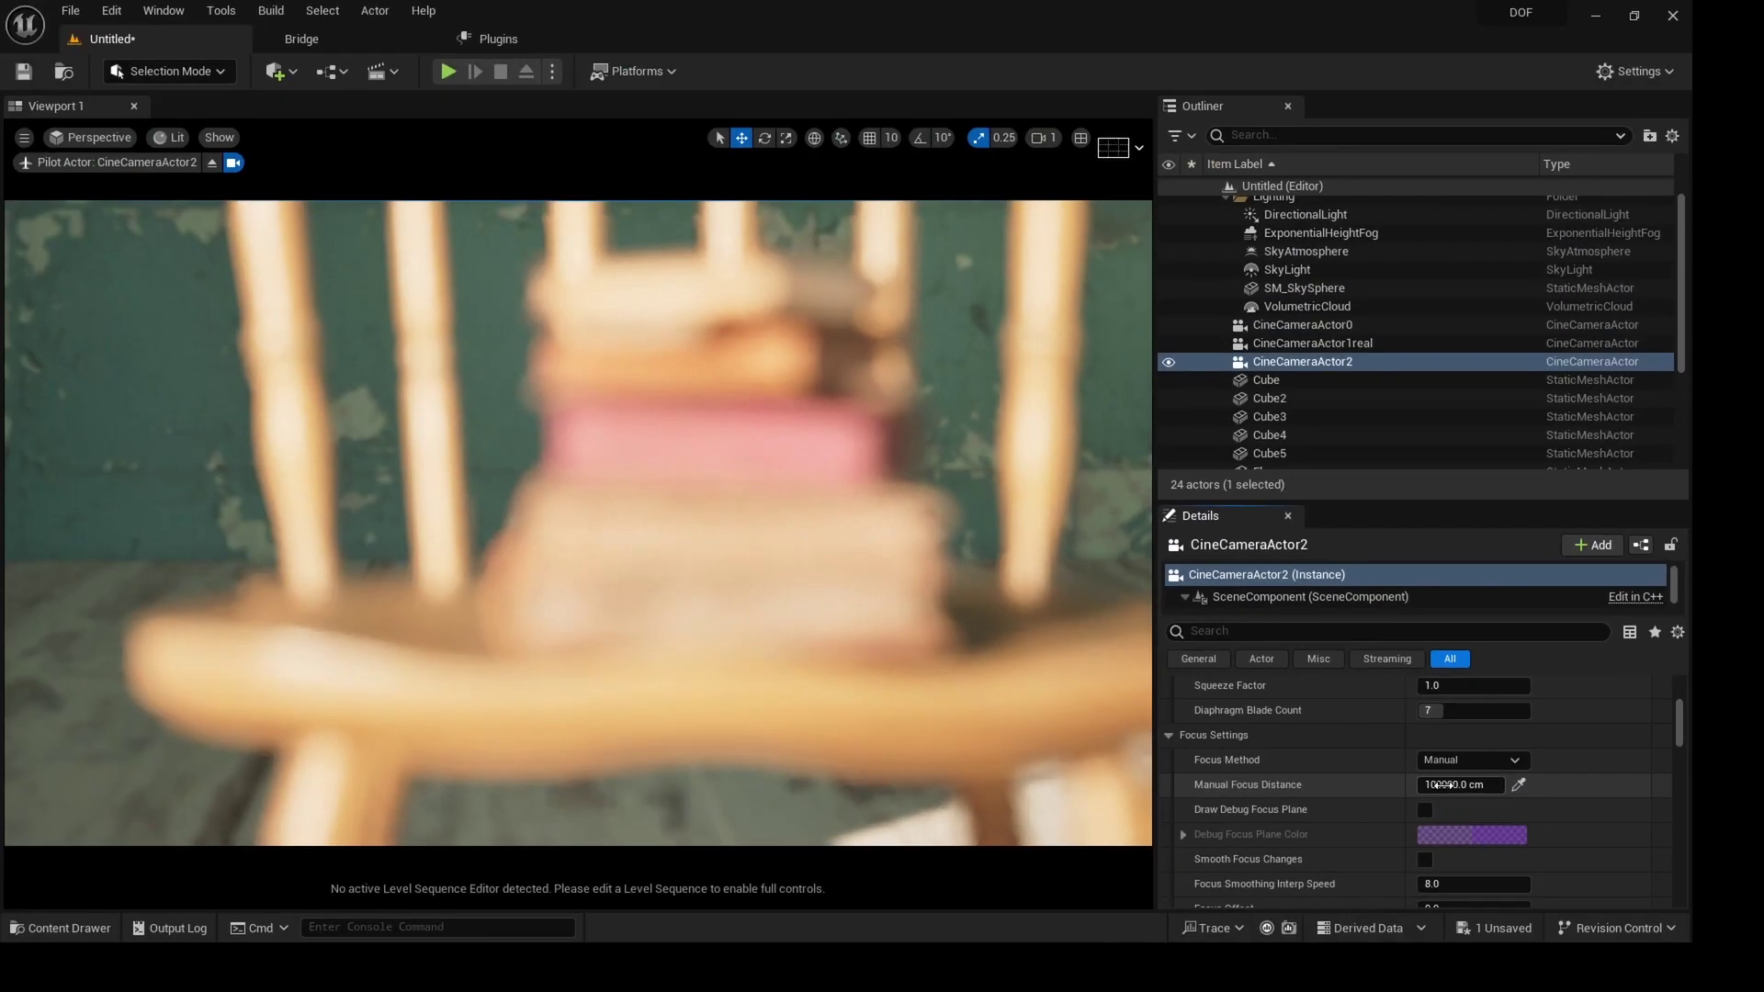
drag(1197, 811, 1221, 811)
Sample the manual focus distance from the green back wall, and resample it from the pink book in the stack.
click(1529, 786)
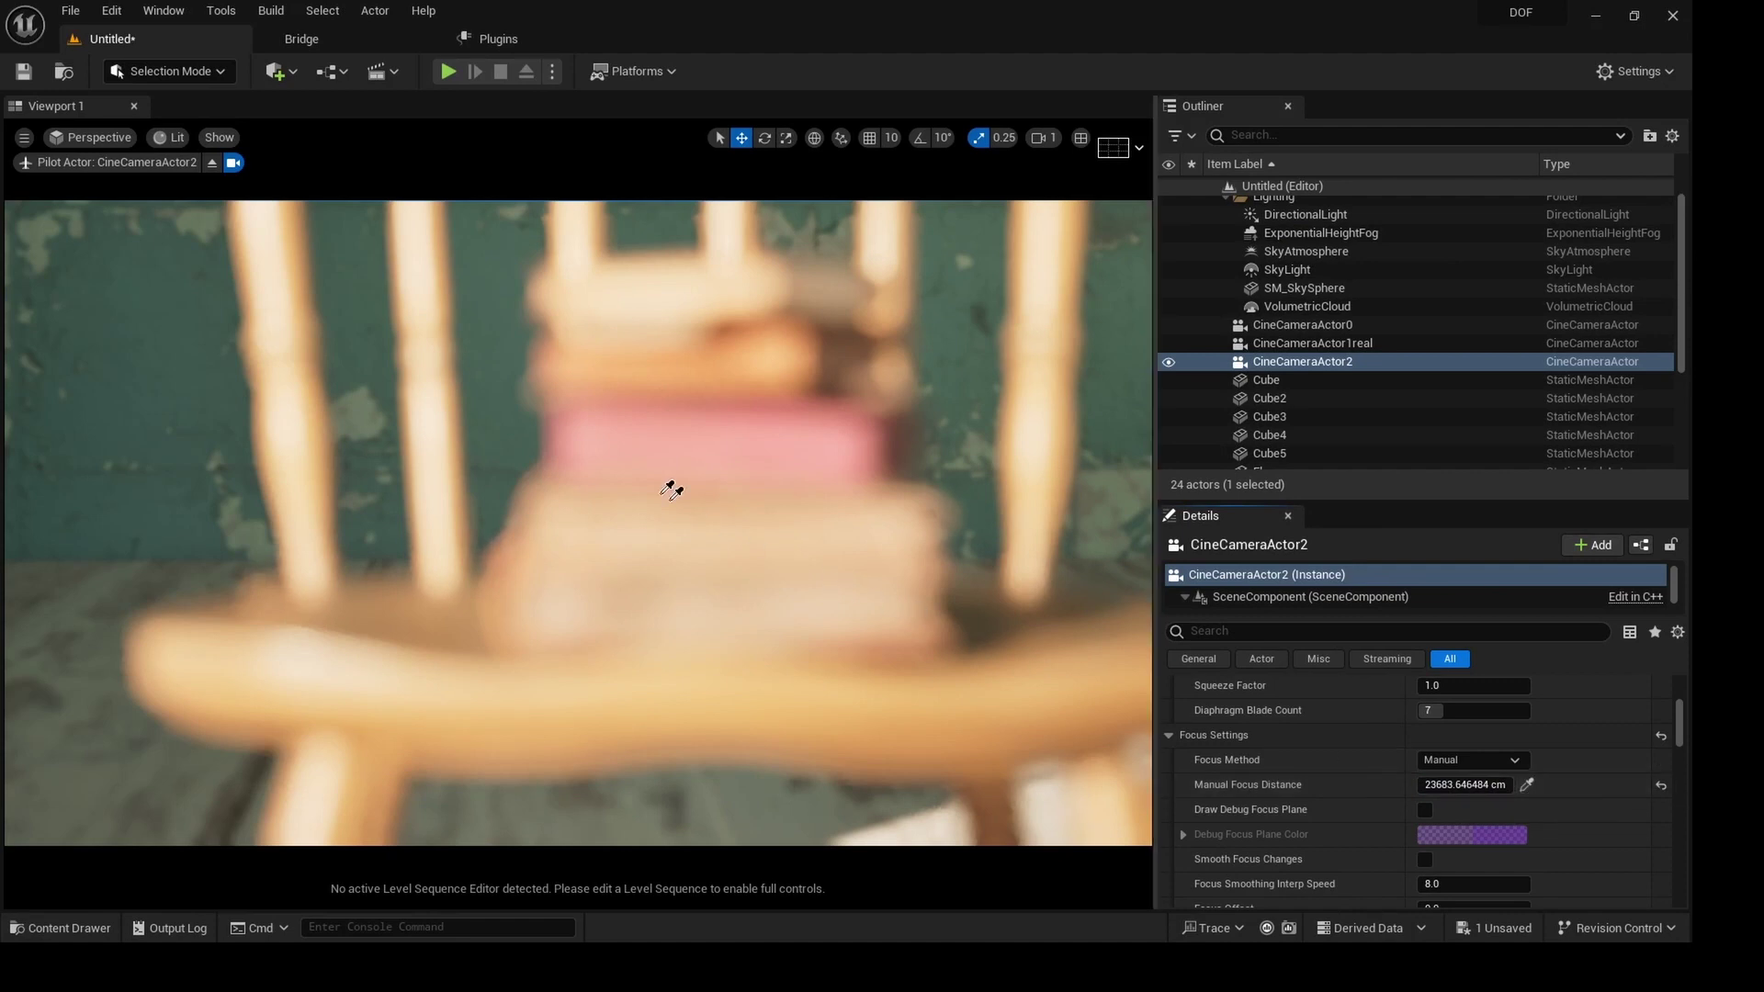
click(503, 323)
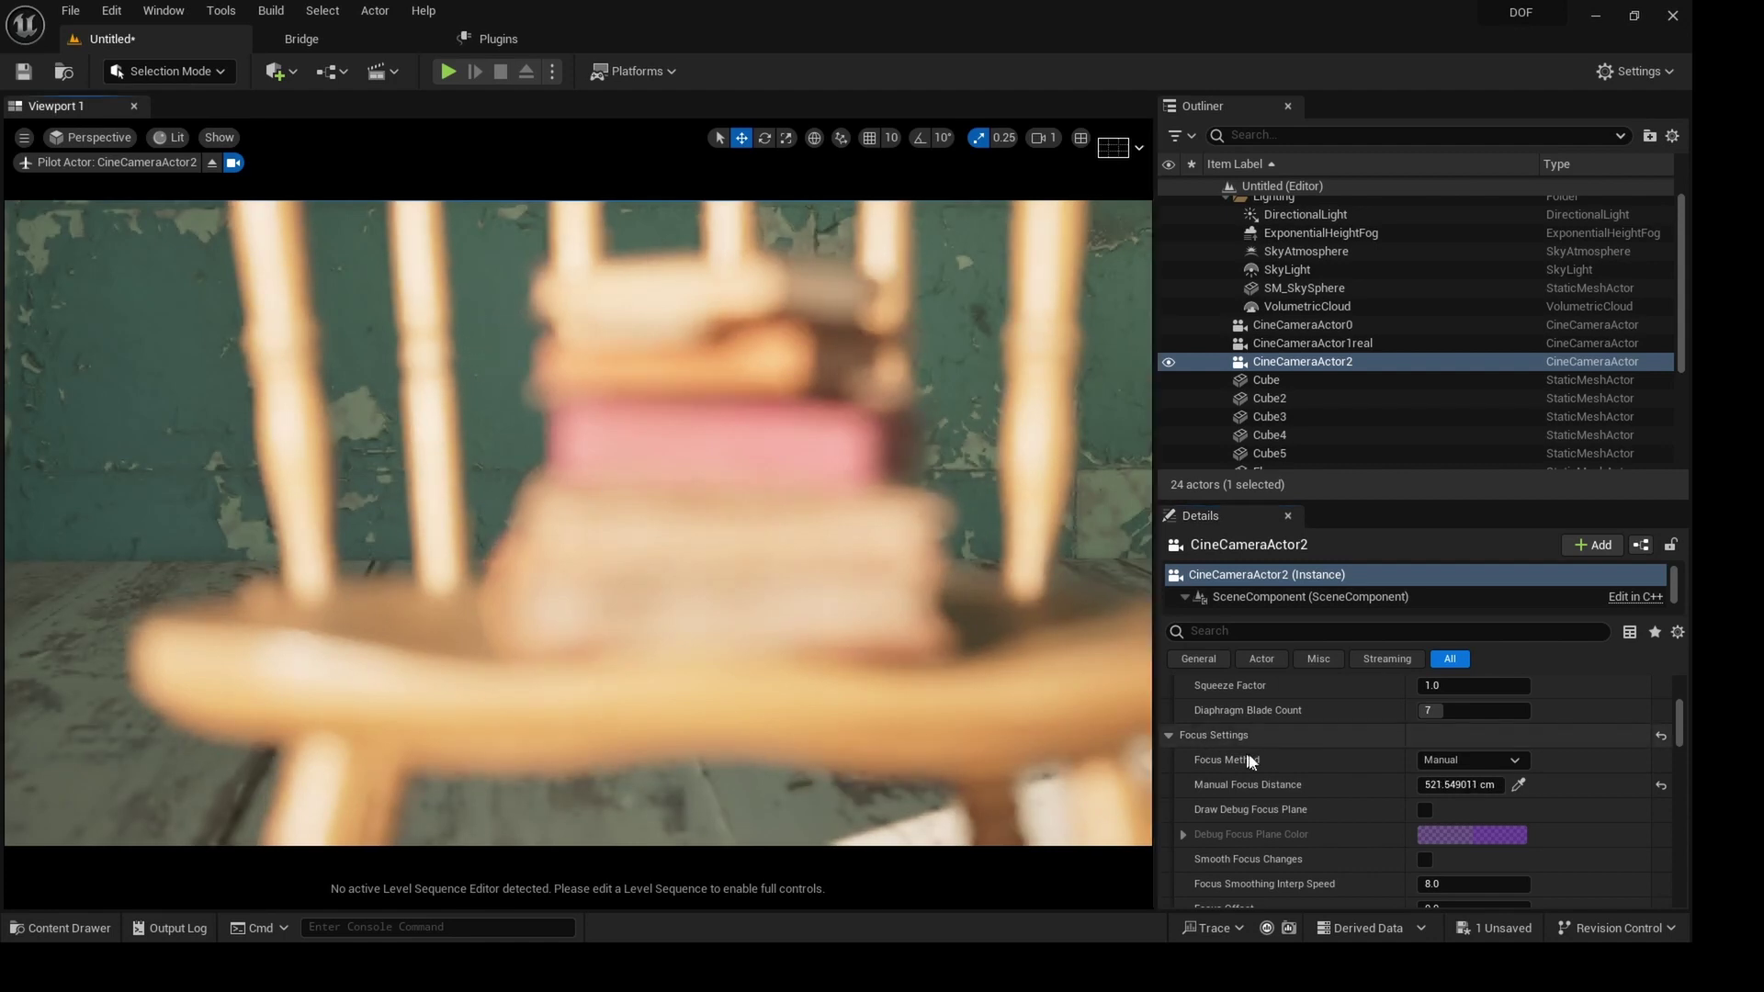
click(1520, 786)
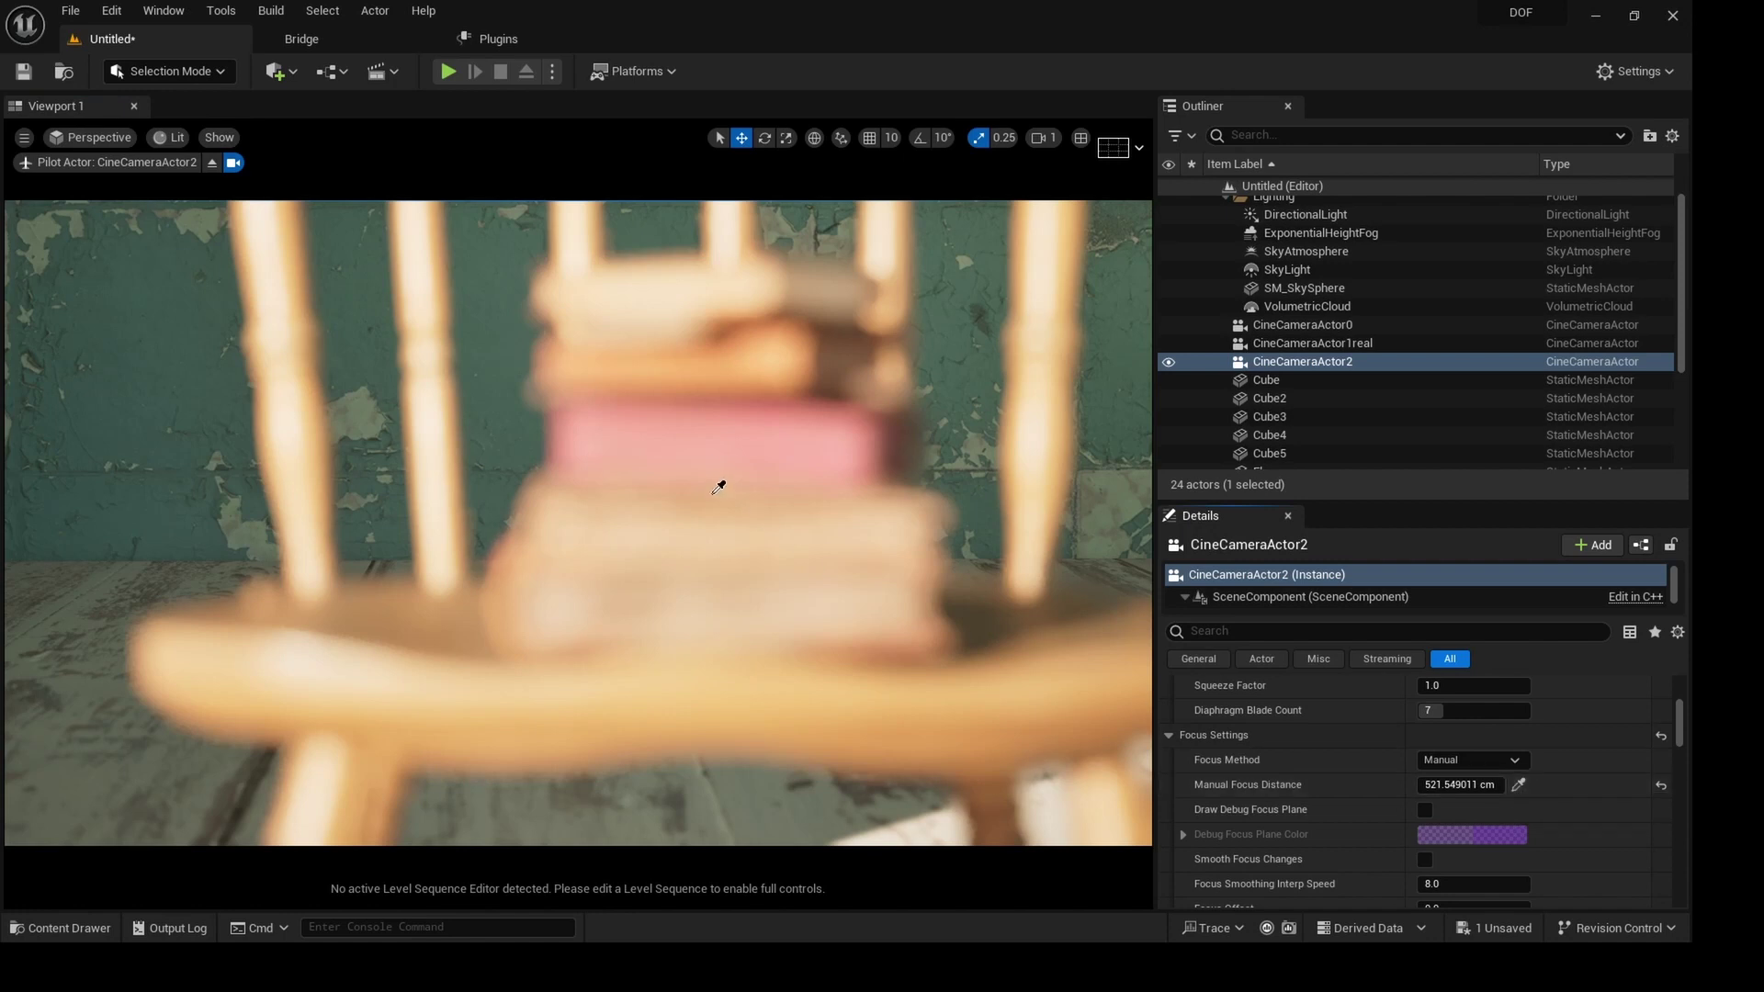
click(711, 439)
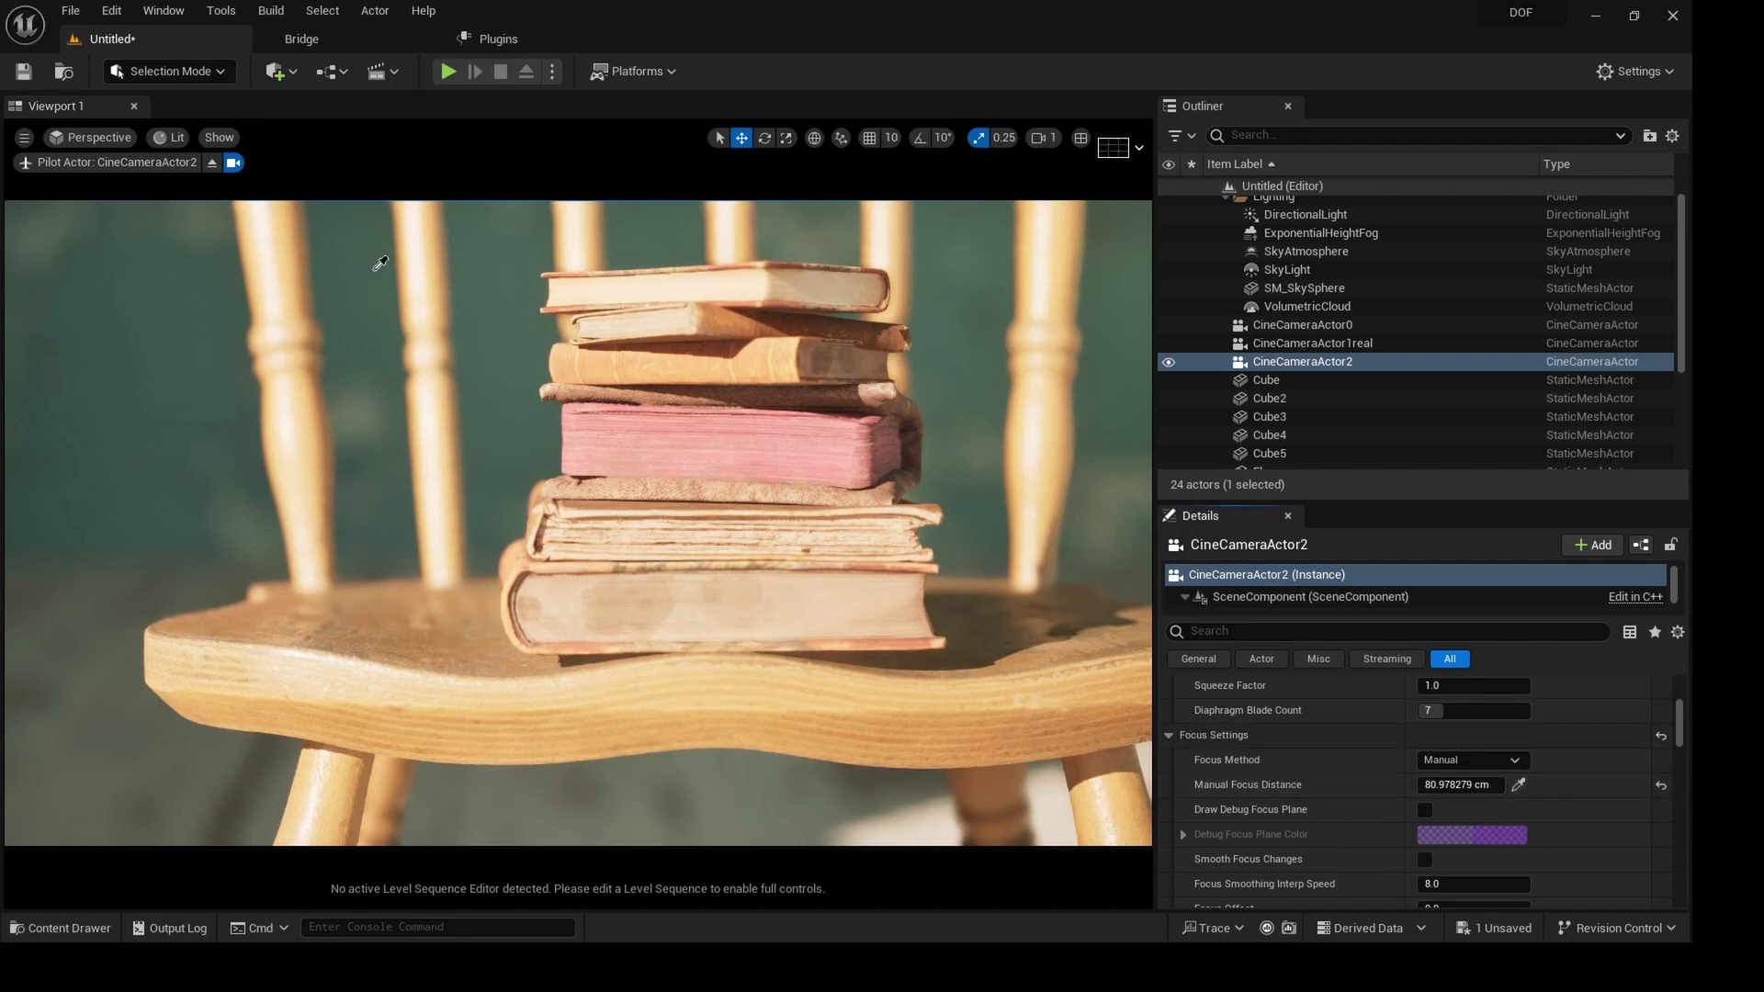
Sample the focus distance from a chair spindle behind the books, and return the focus to the pink book.
click(426, 254)
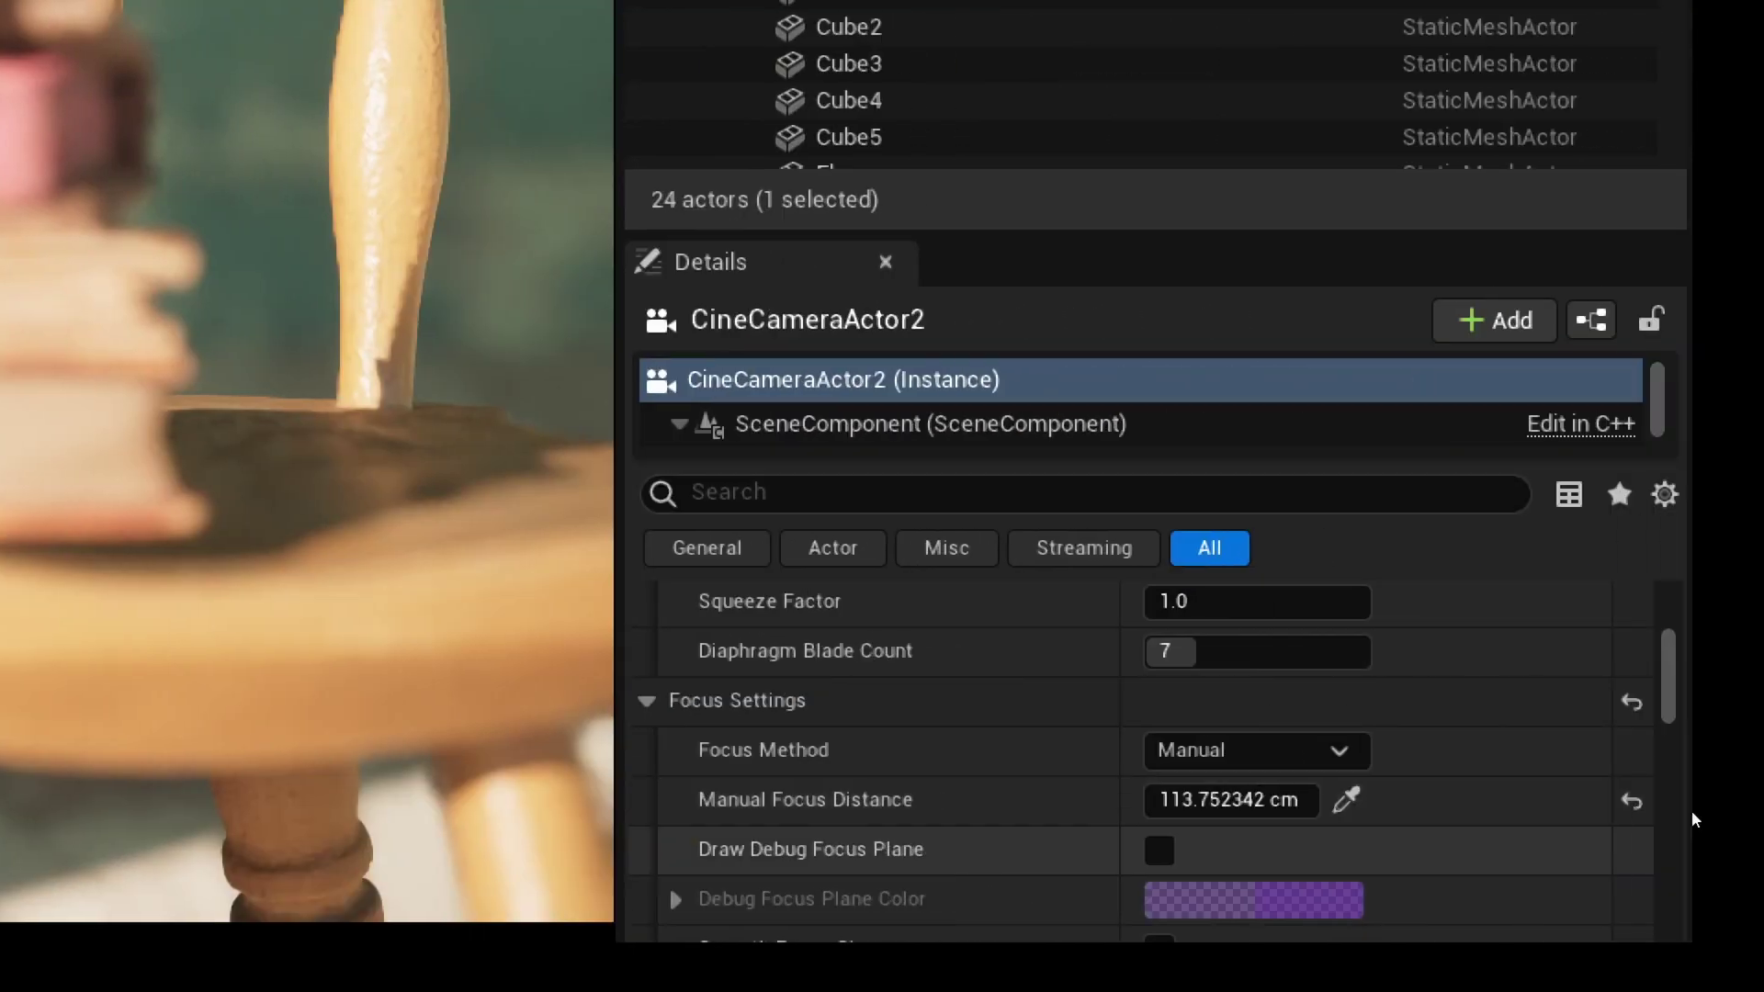
click(1321, 746)
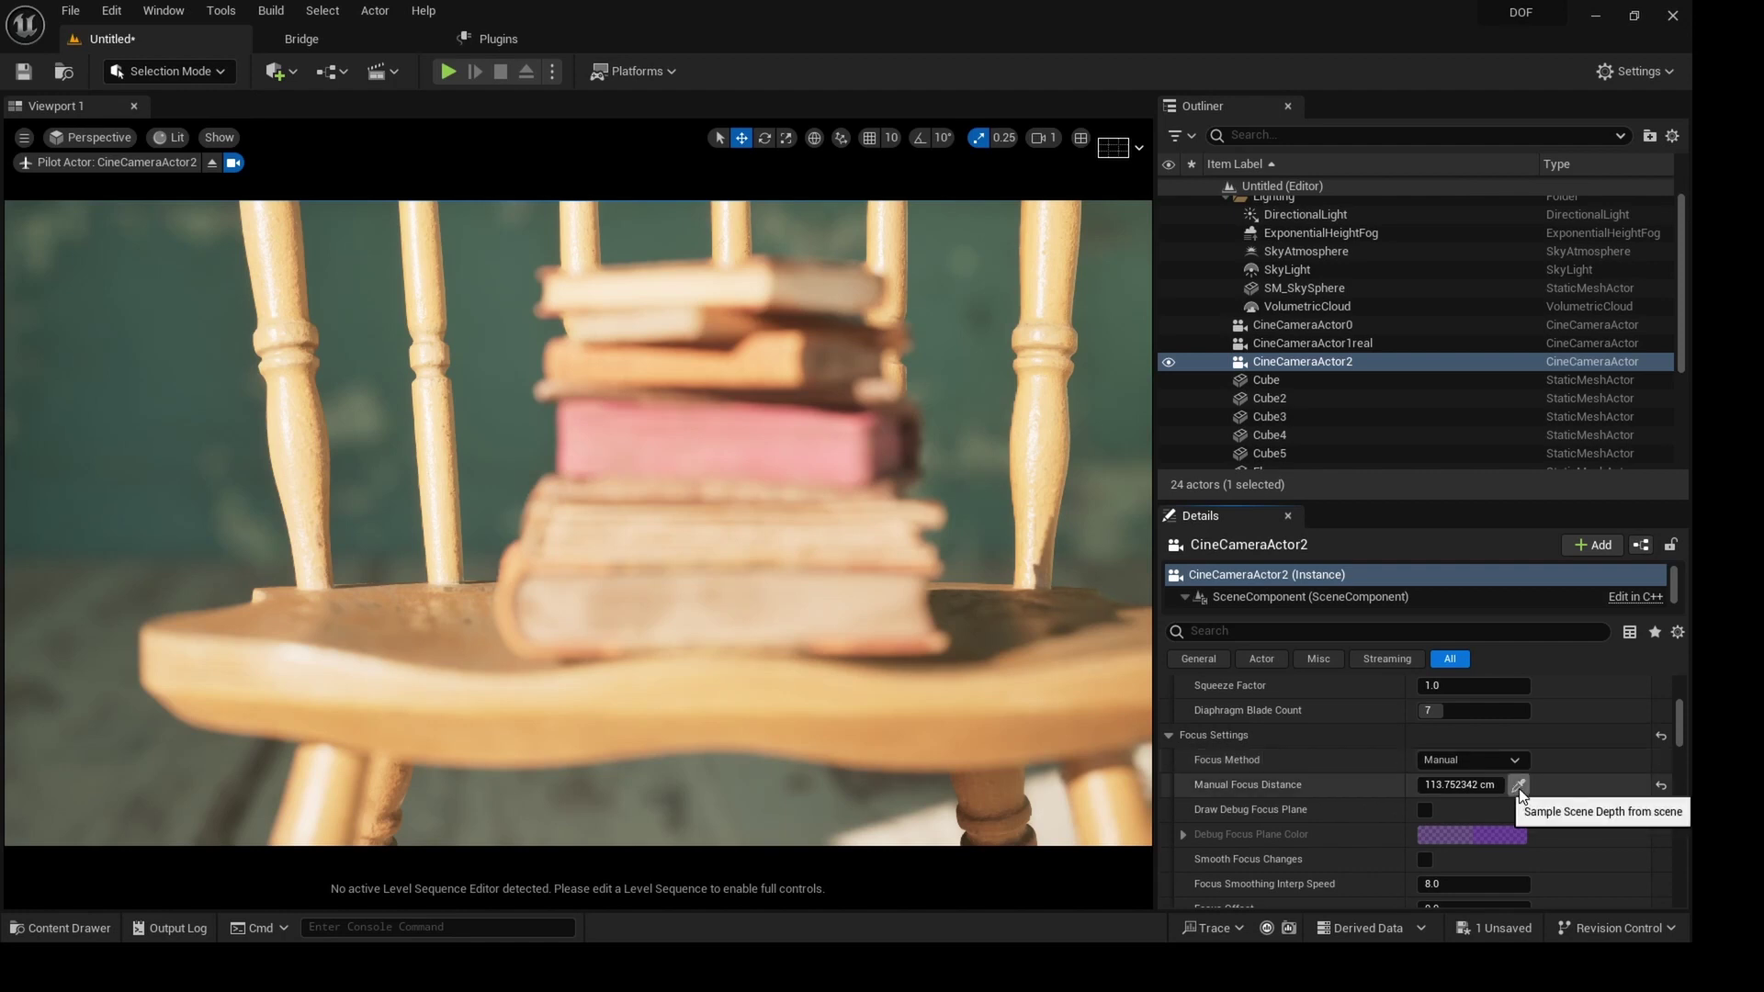
click(730, 440)
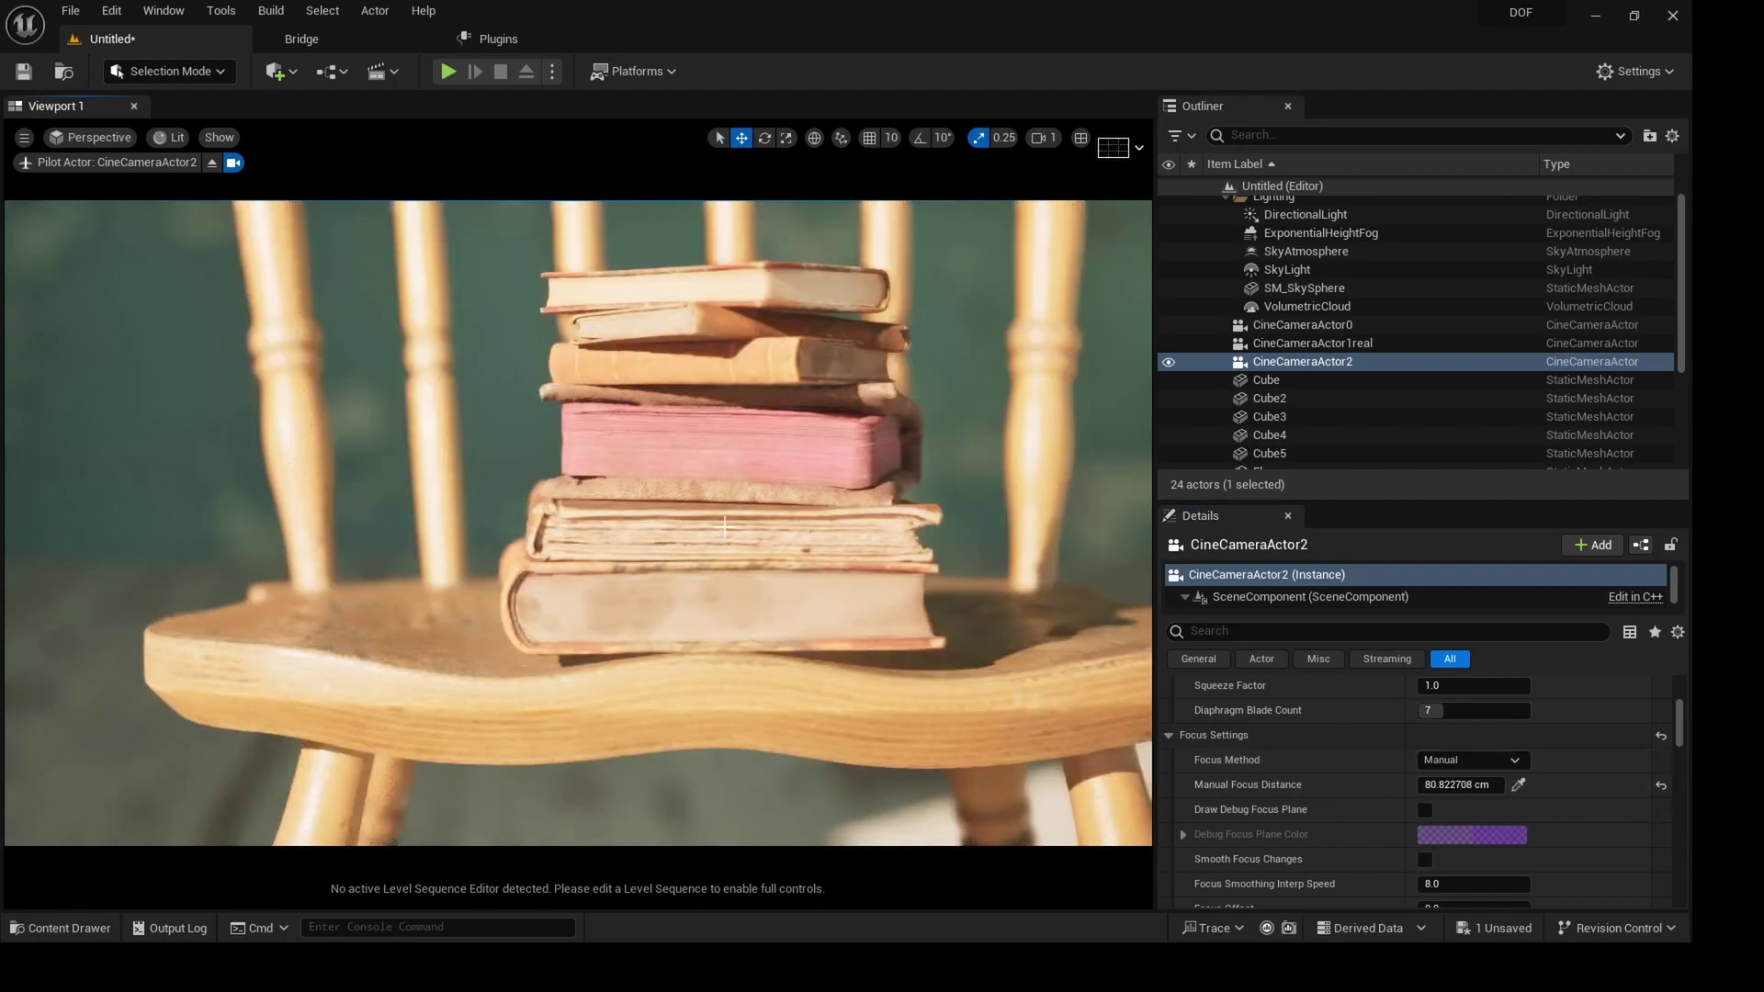
Move the piloted camera toward and away from the book stack with the manual focus distance fixed, ending close to the stack.
key(s)
right_drag(748, 526, 747, 527)
key(w)
key(w)
scroll(578, 522, down, 6)
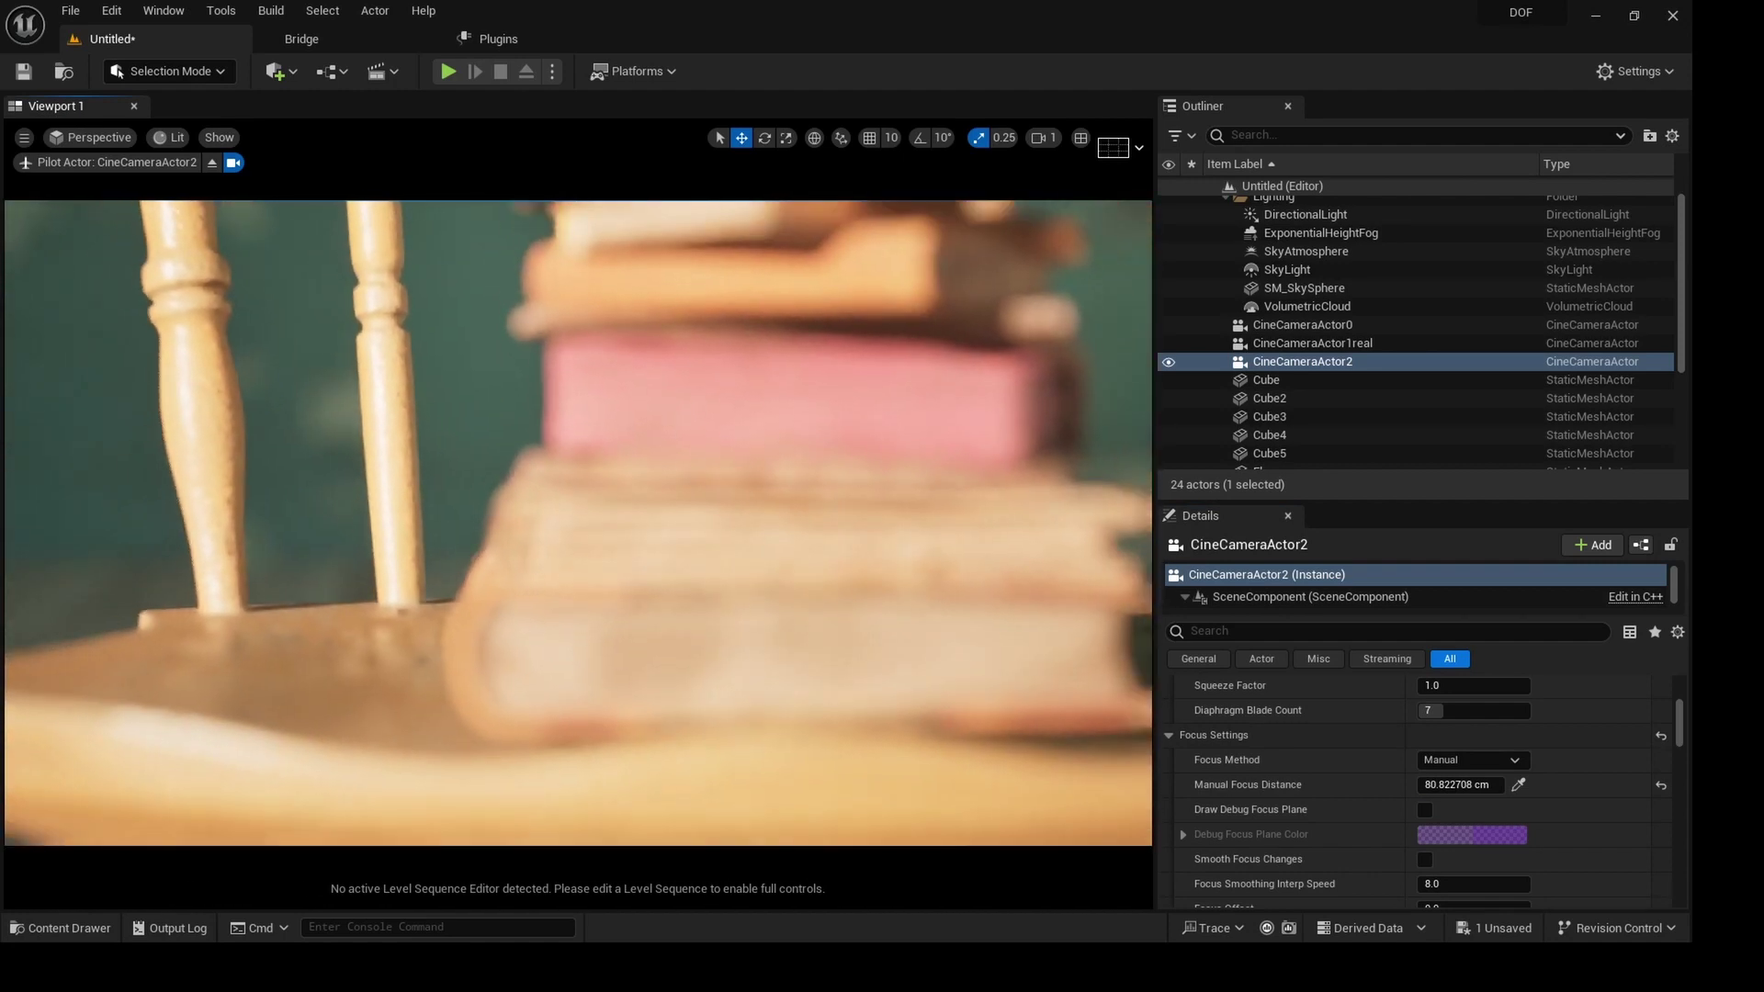
scroll(578, 522, down, 6)
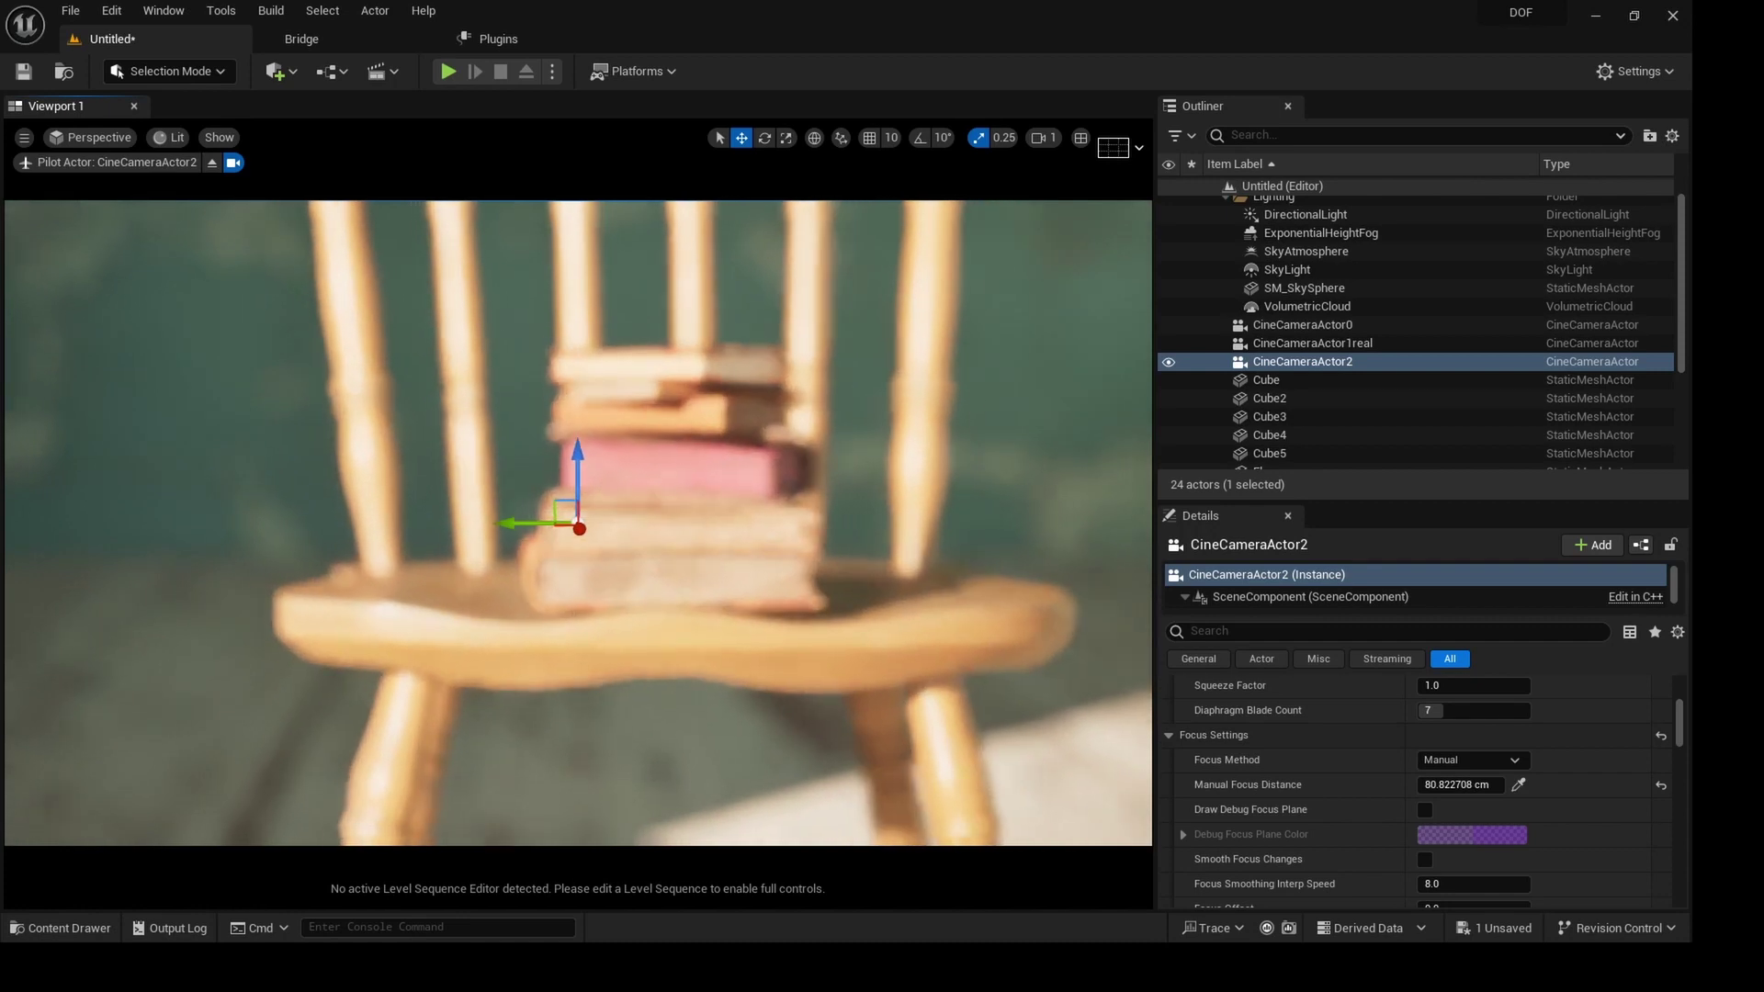
scroll(578, 522, up, 6)
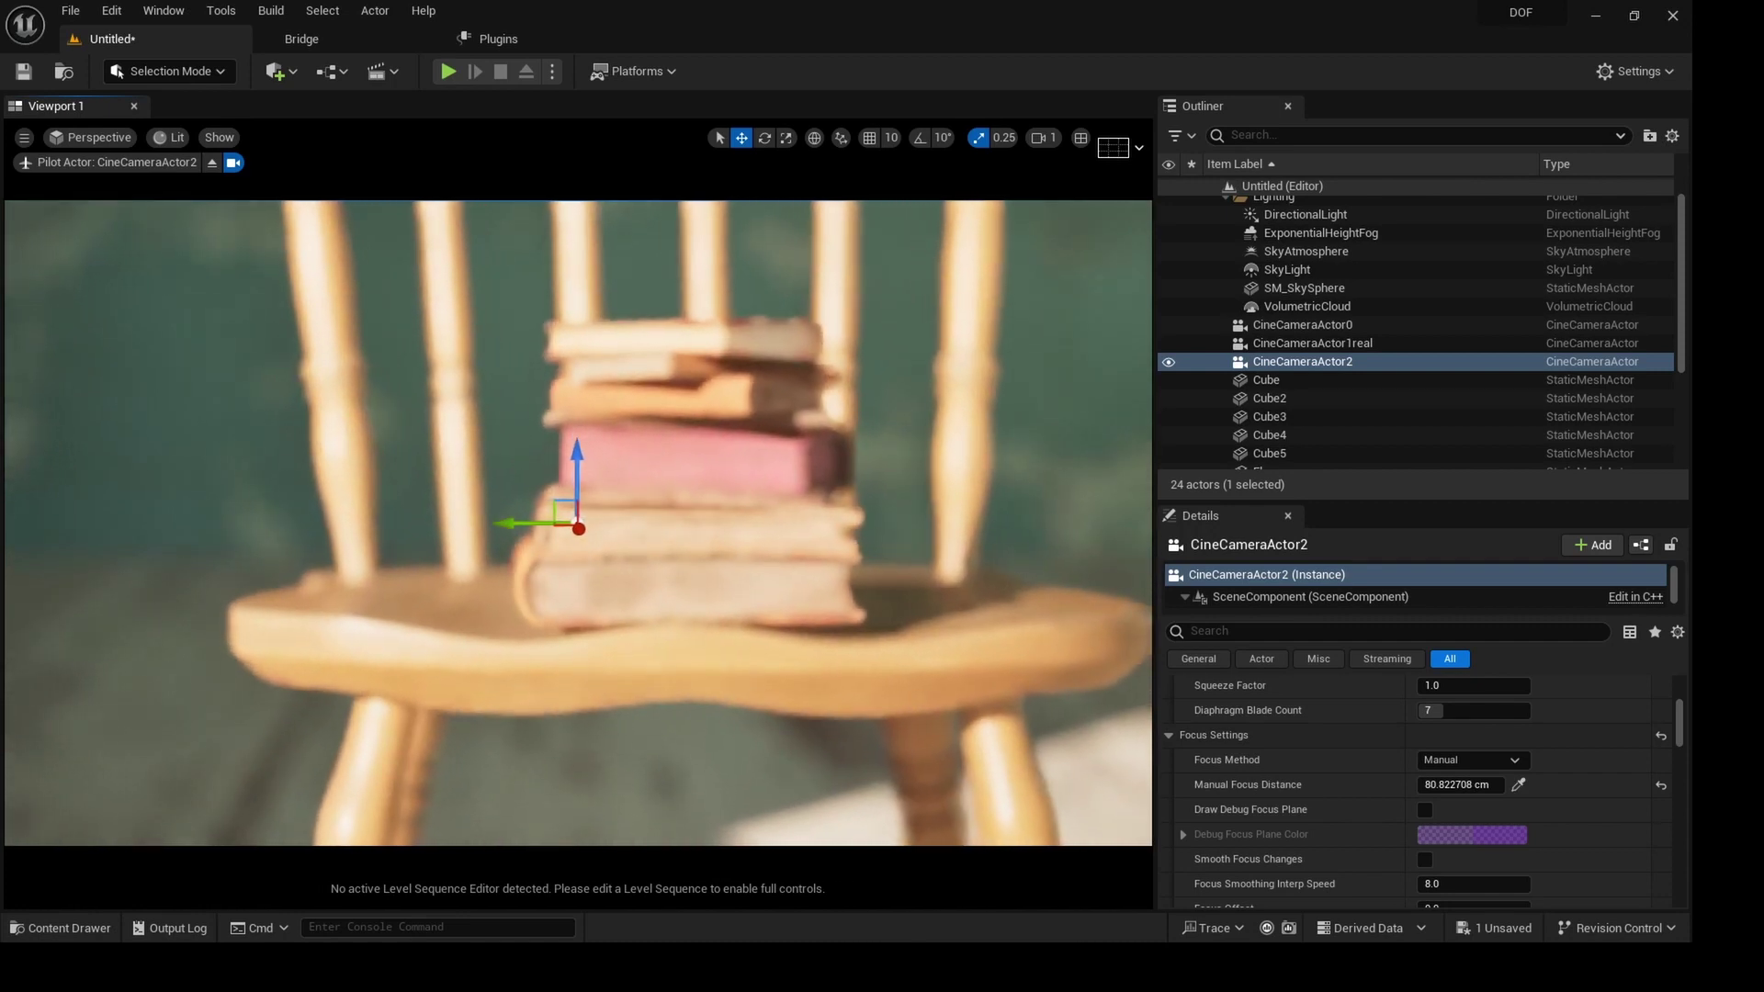
scroll(578, 522, up, 5)
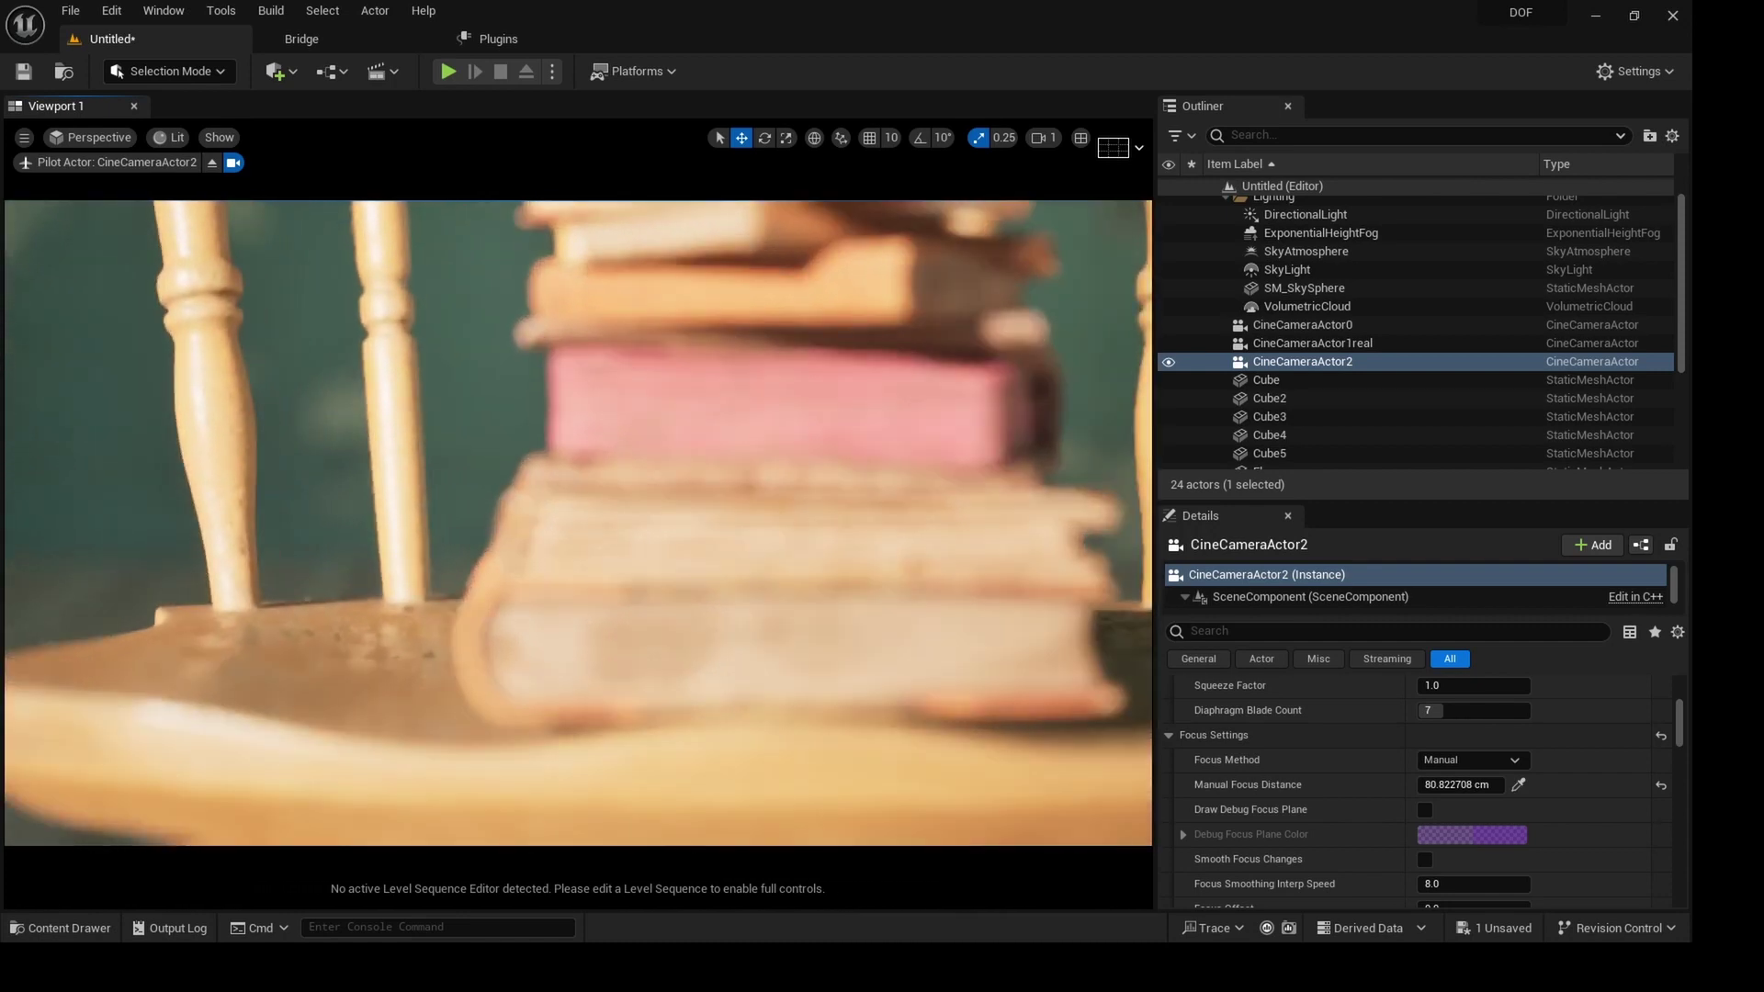
scroll(578, 522, down, 6)
scroll(577, 522, up, 3)
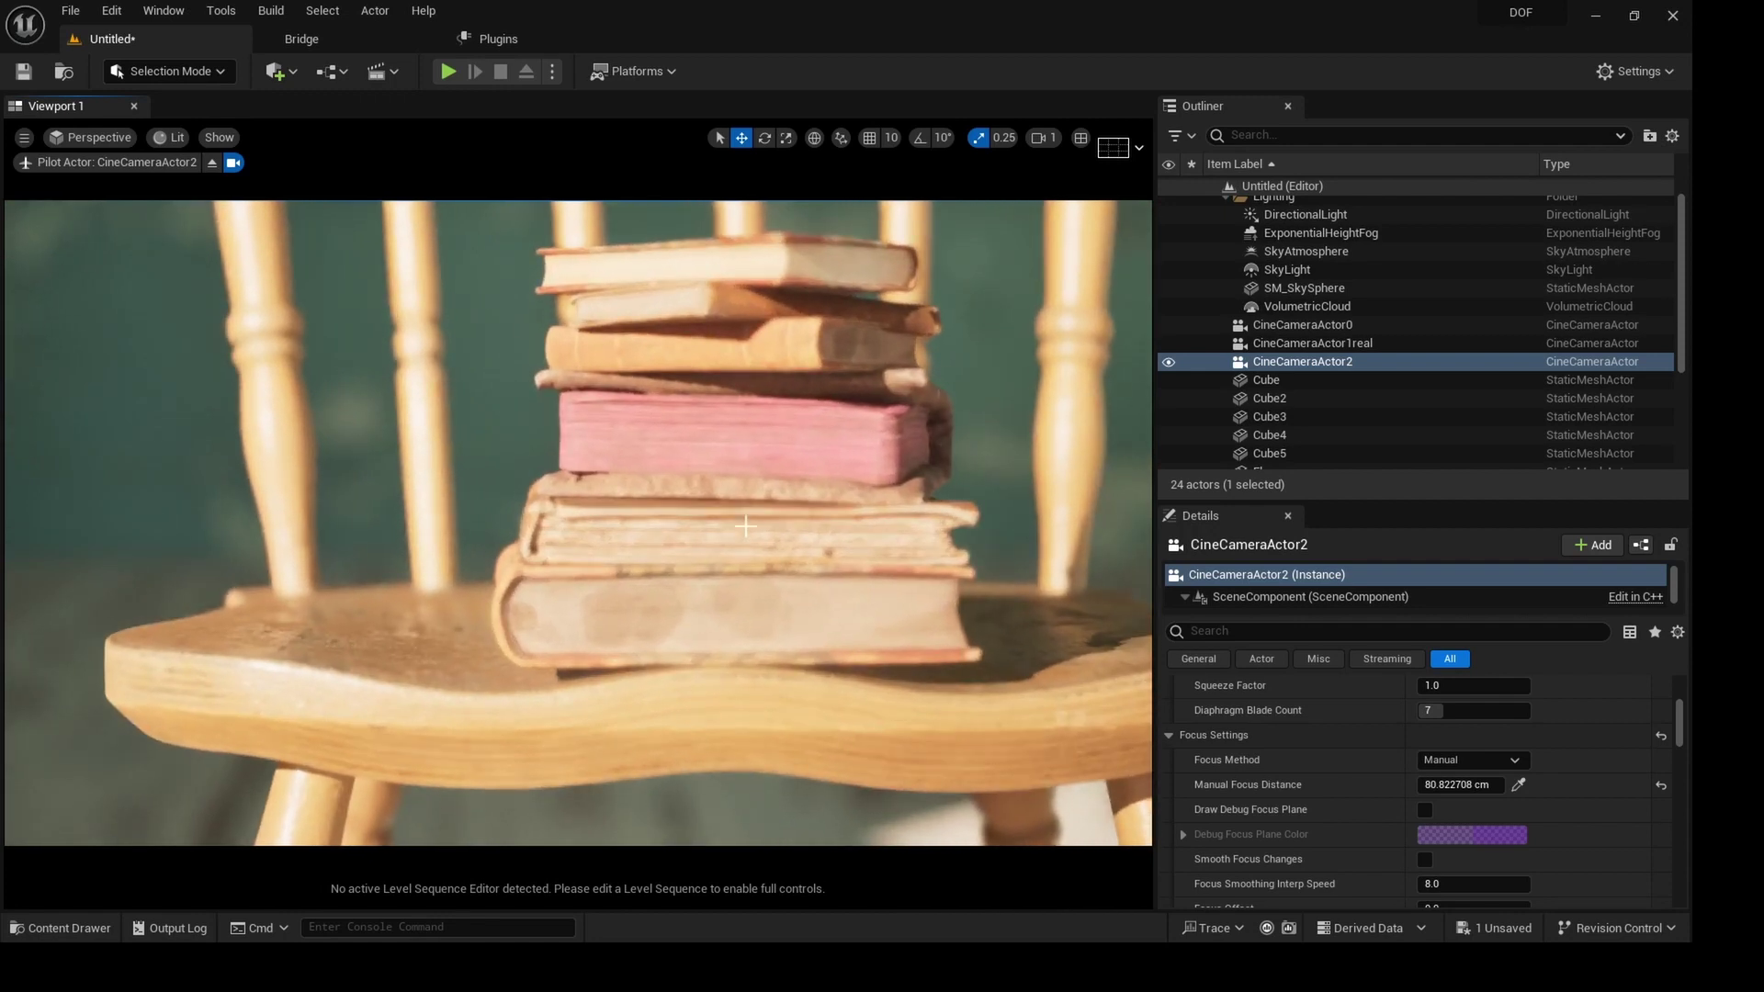
Set CineCameraActor2's focus method to Tracking.
click(1514, 762)
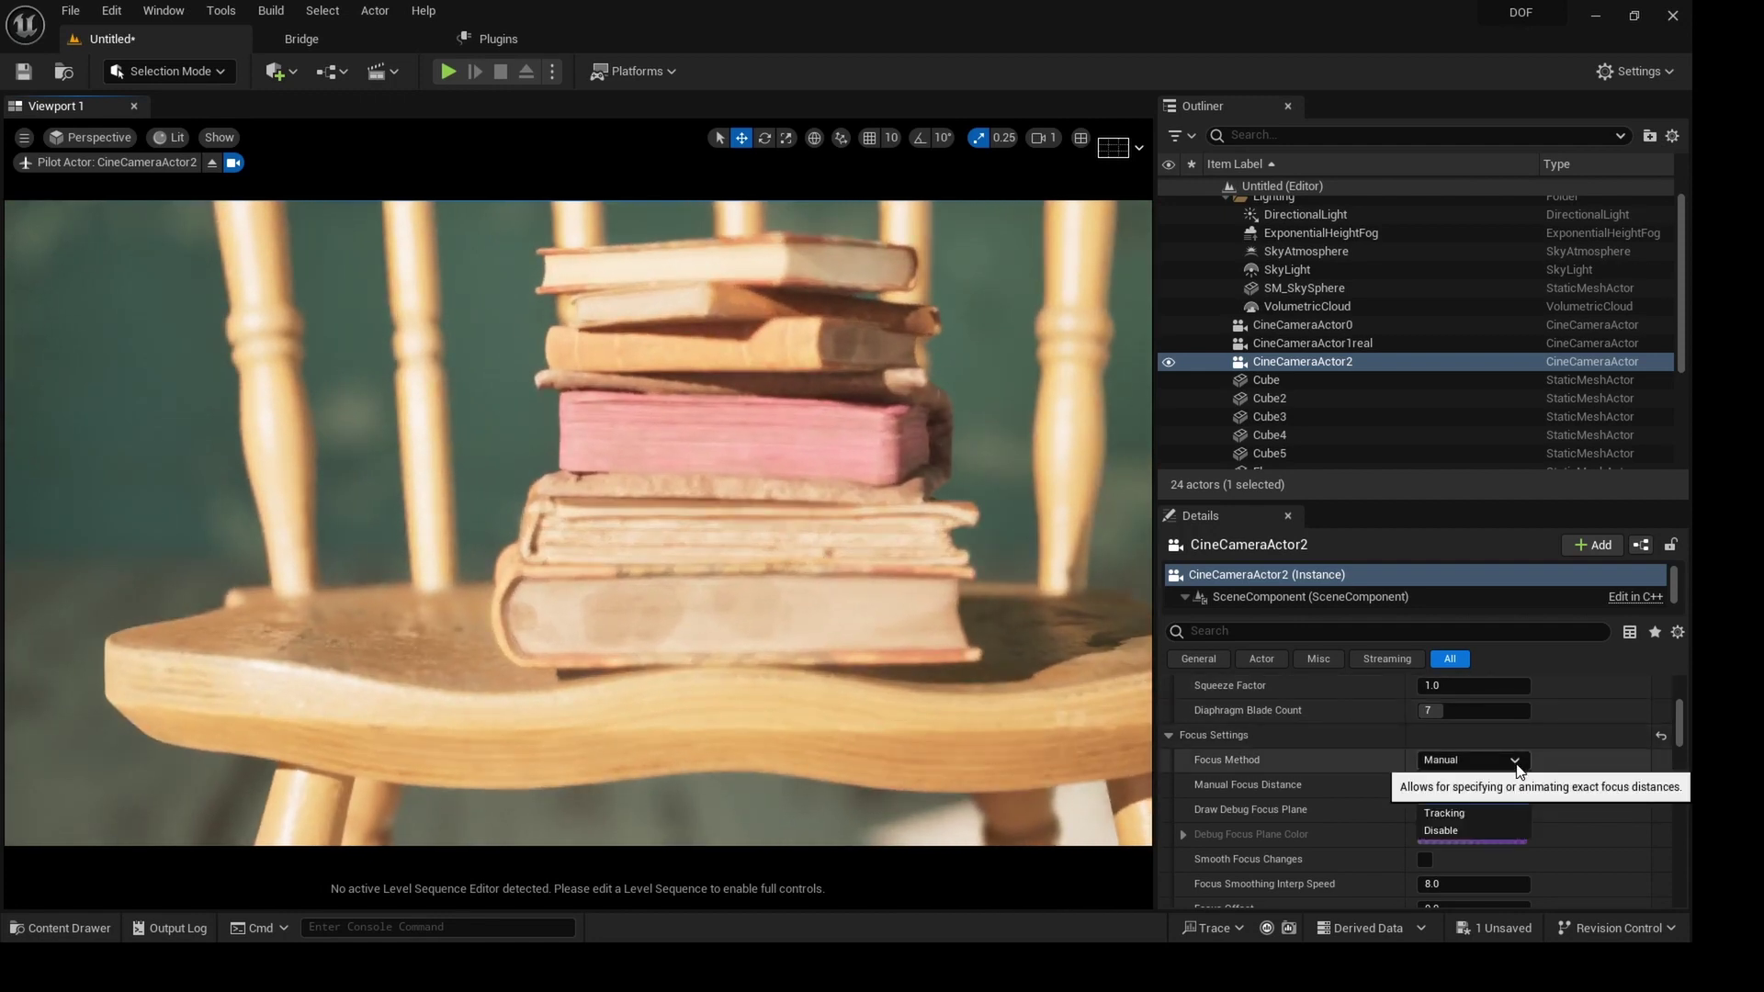
click(1447, 813)
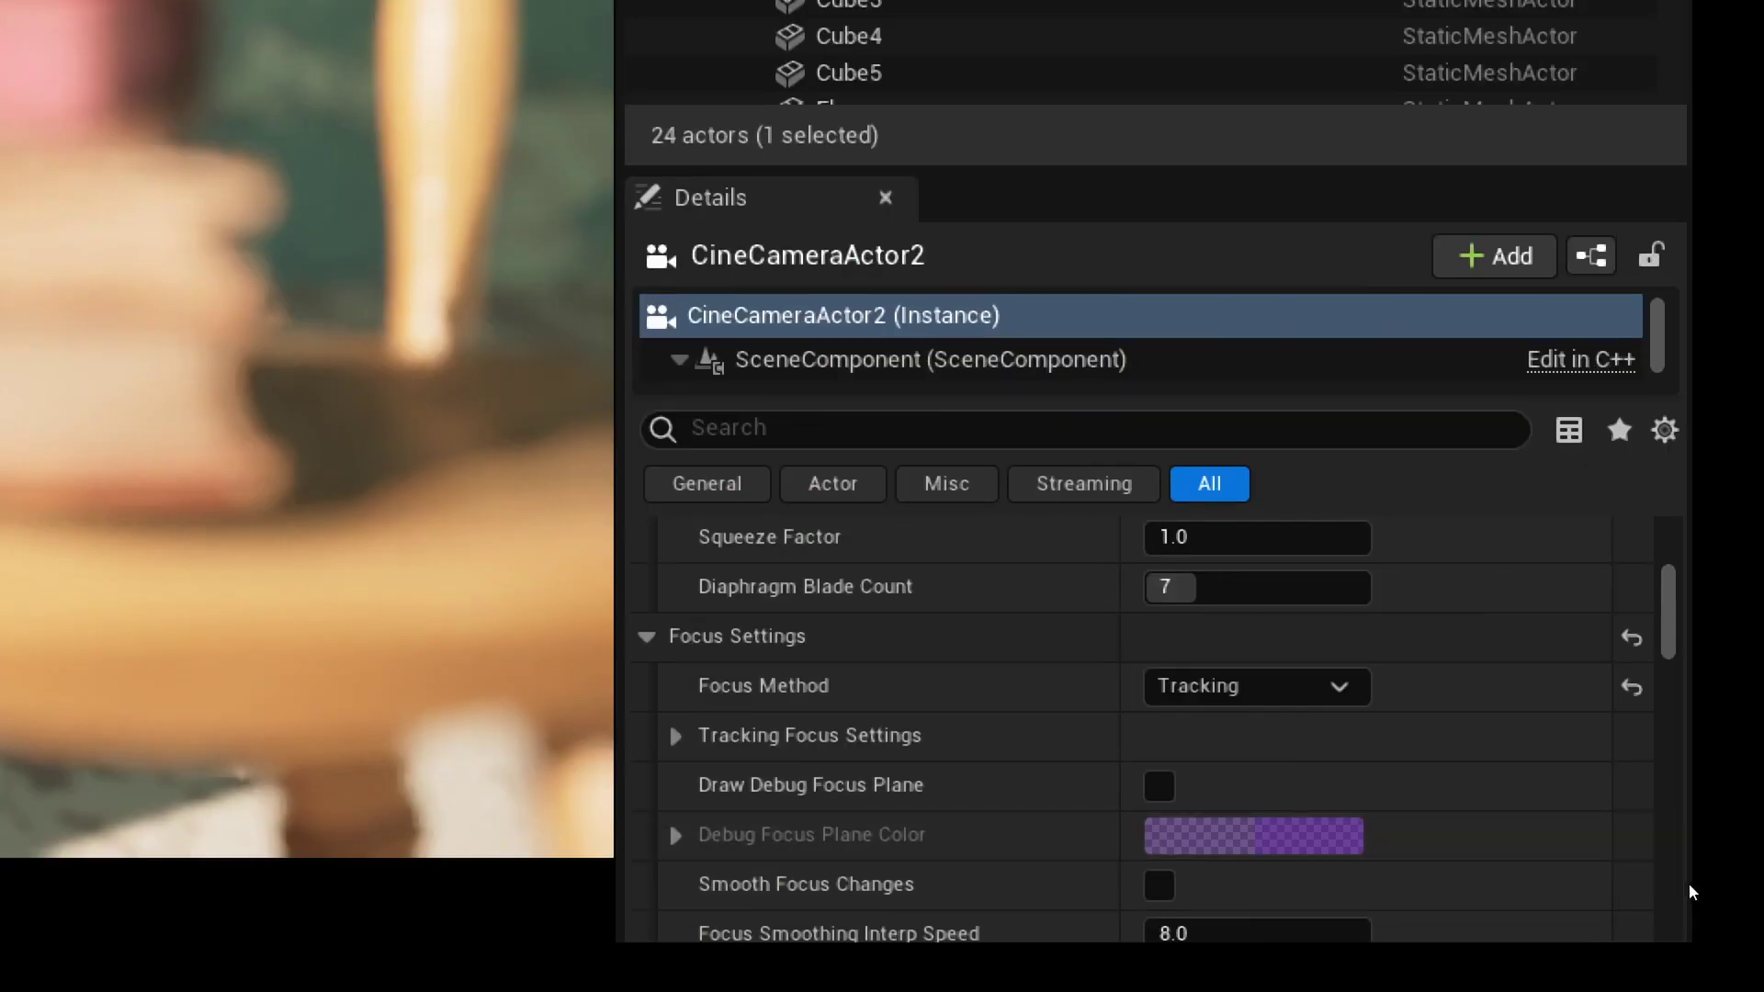
Set CineCameraActor2's tracking focus target to the wooden chair by picking a chair spindle in the scene.
click(675, 735)
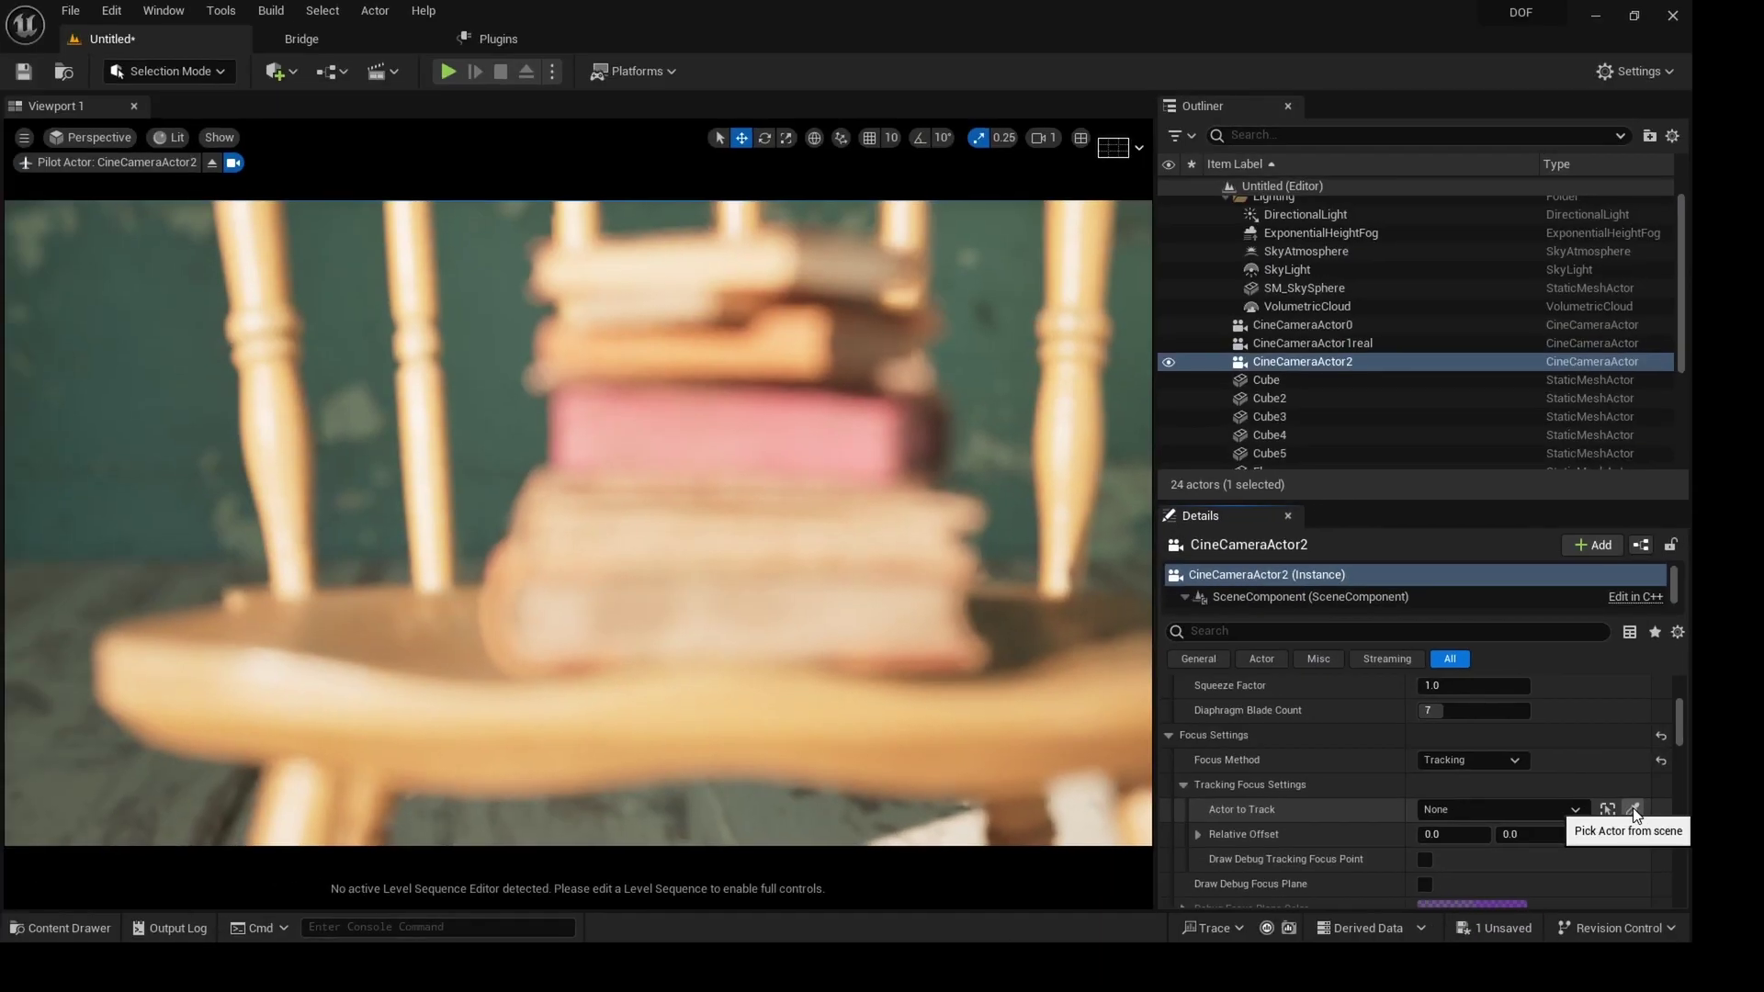
click(1634, 812)
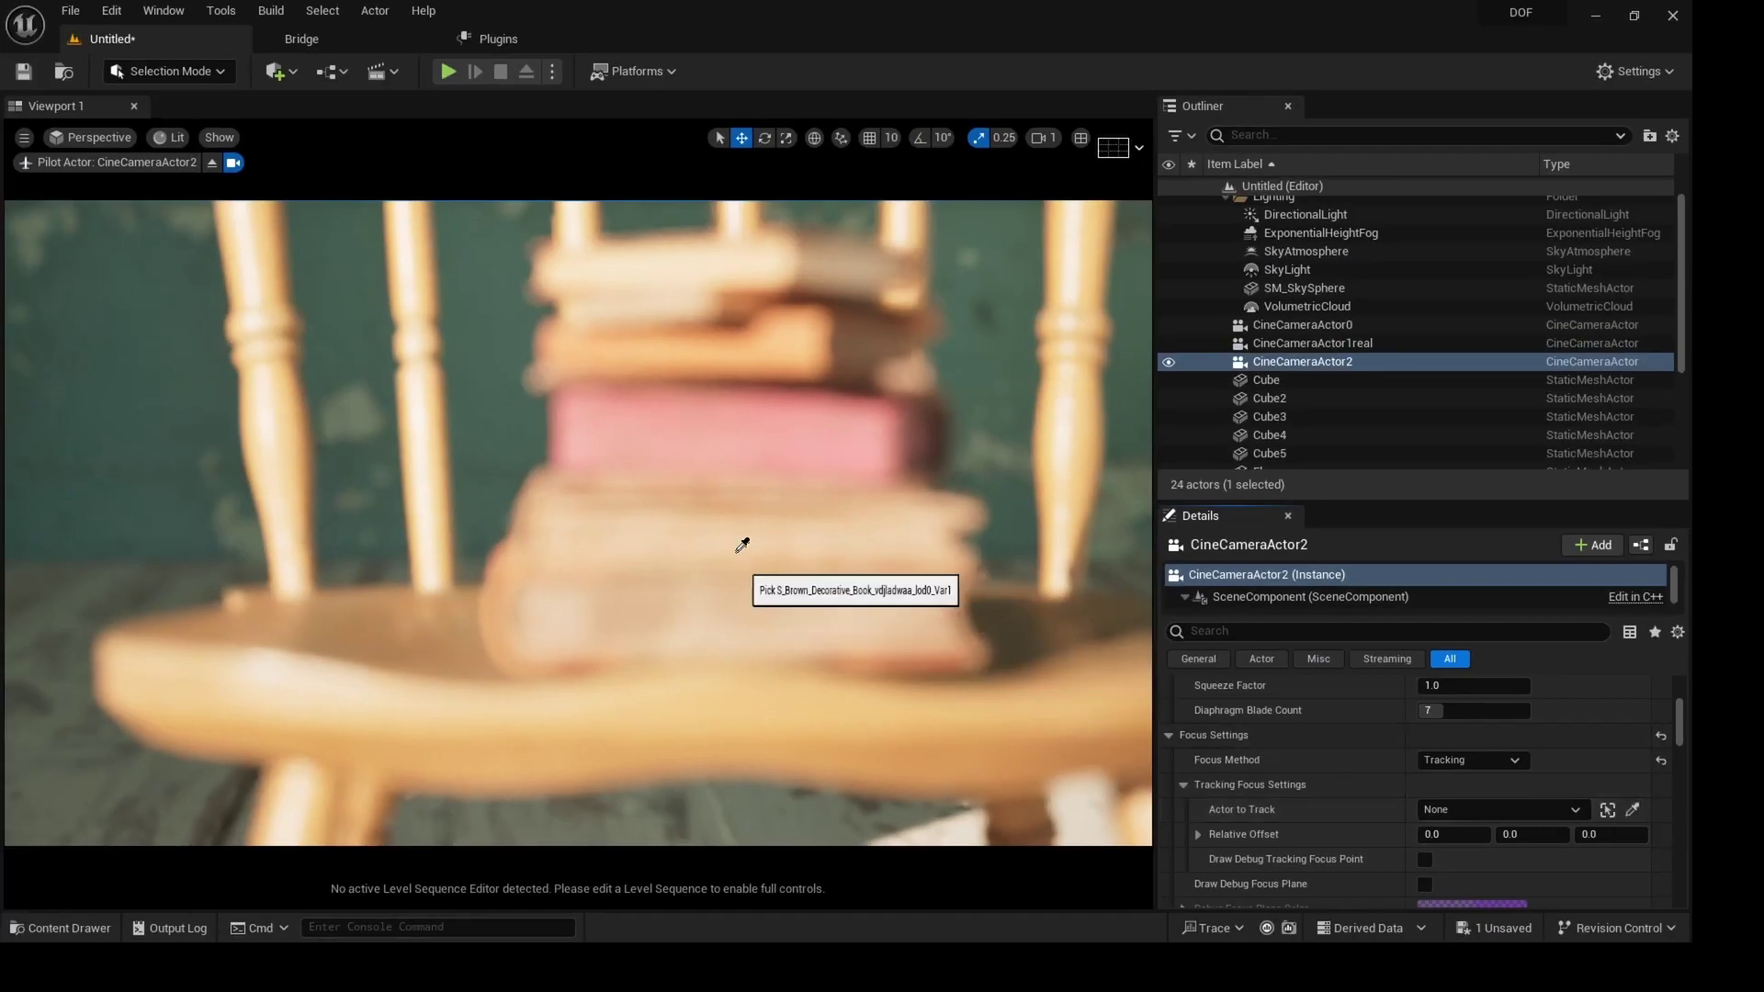
click(415, 361)
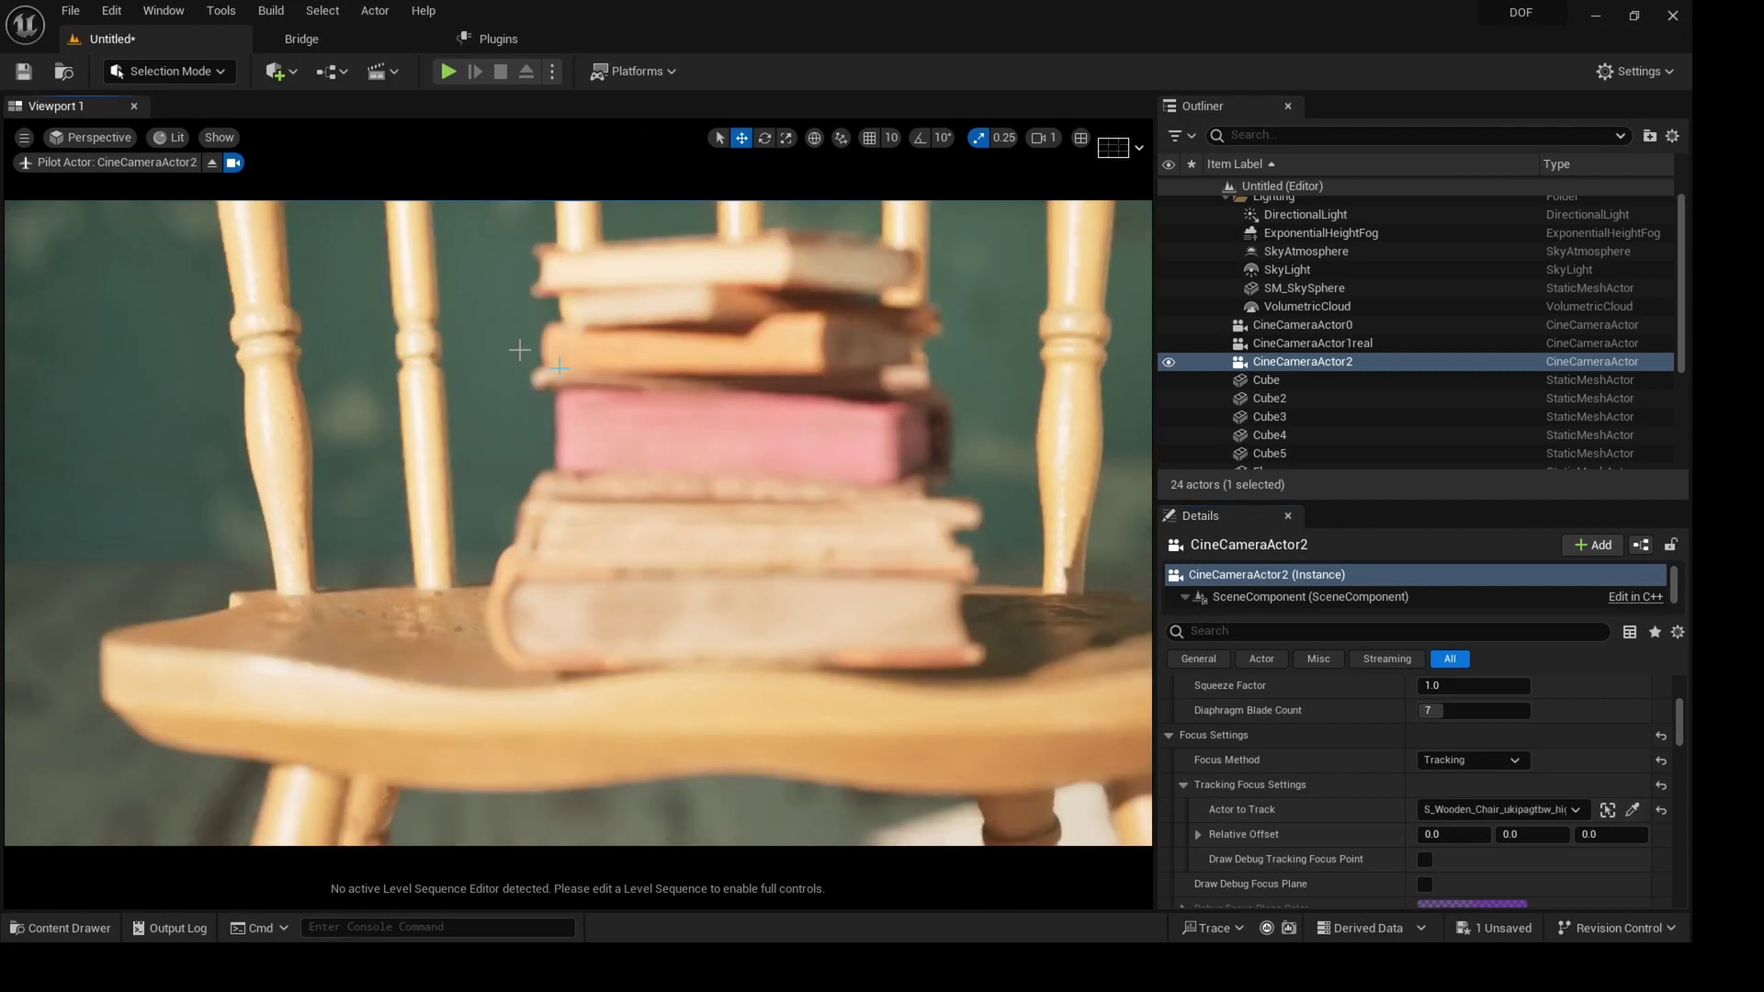
Move the piloted camera away from and toward the chair to check the tracking focus on it.
key(s)
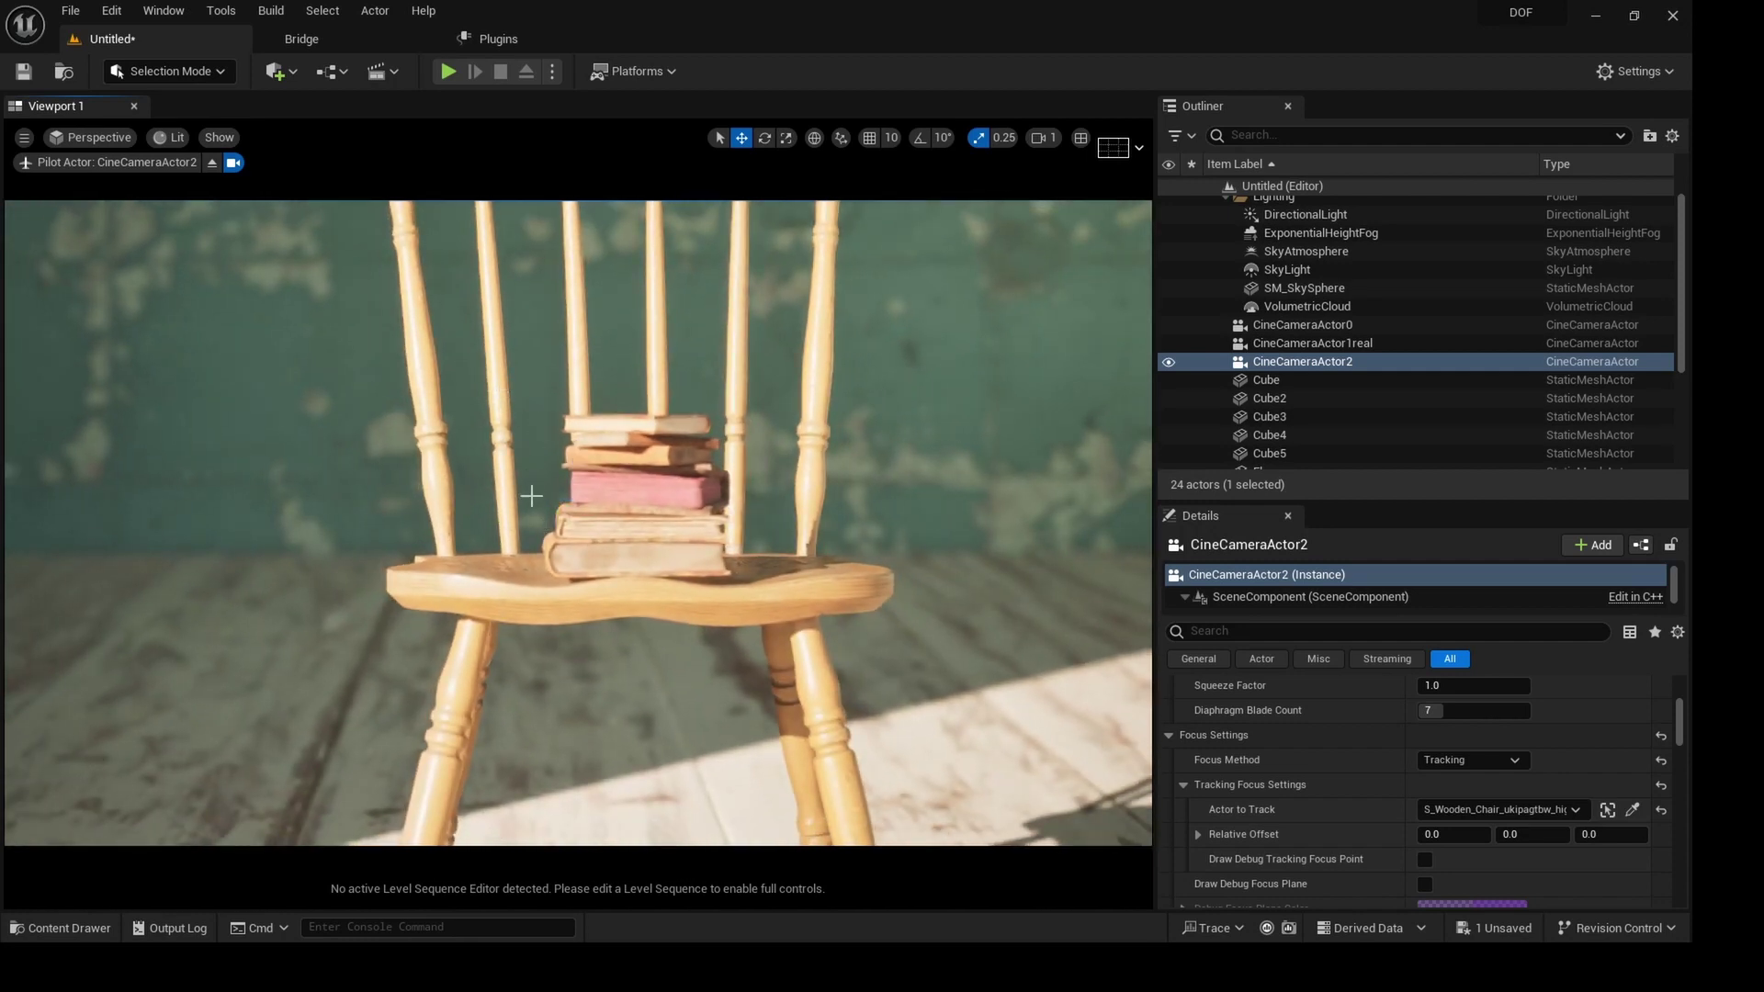
key(w)
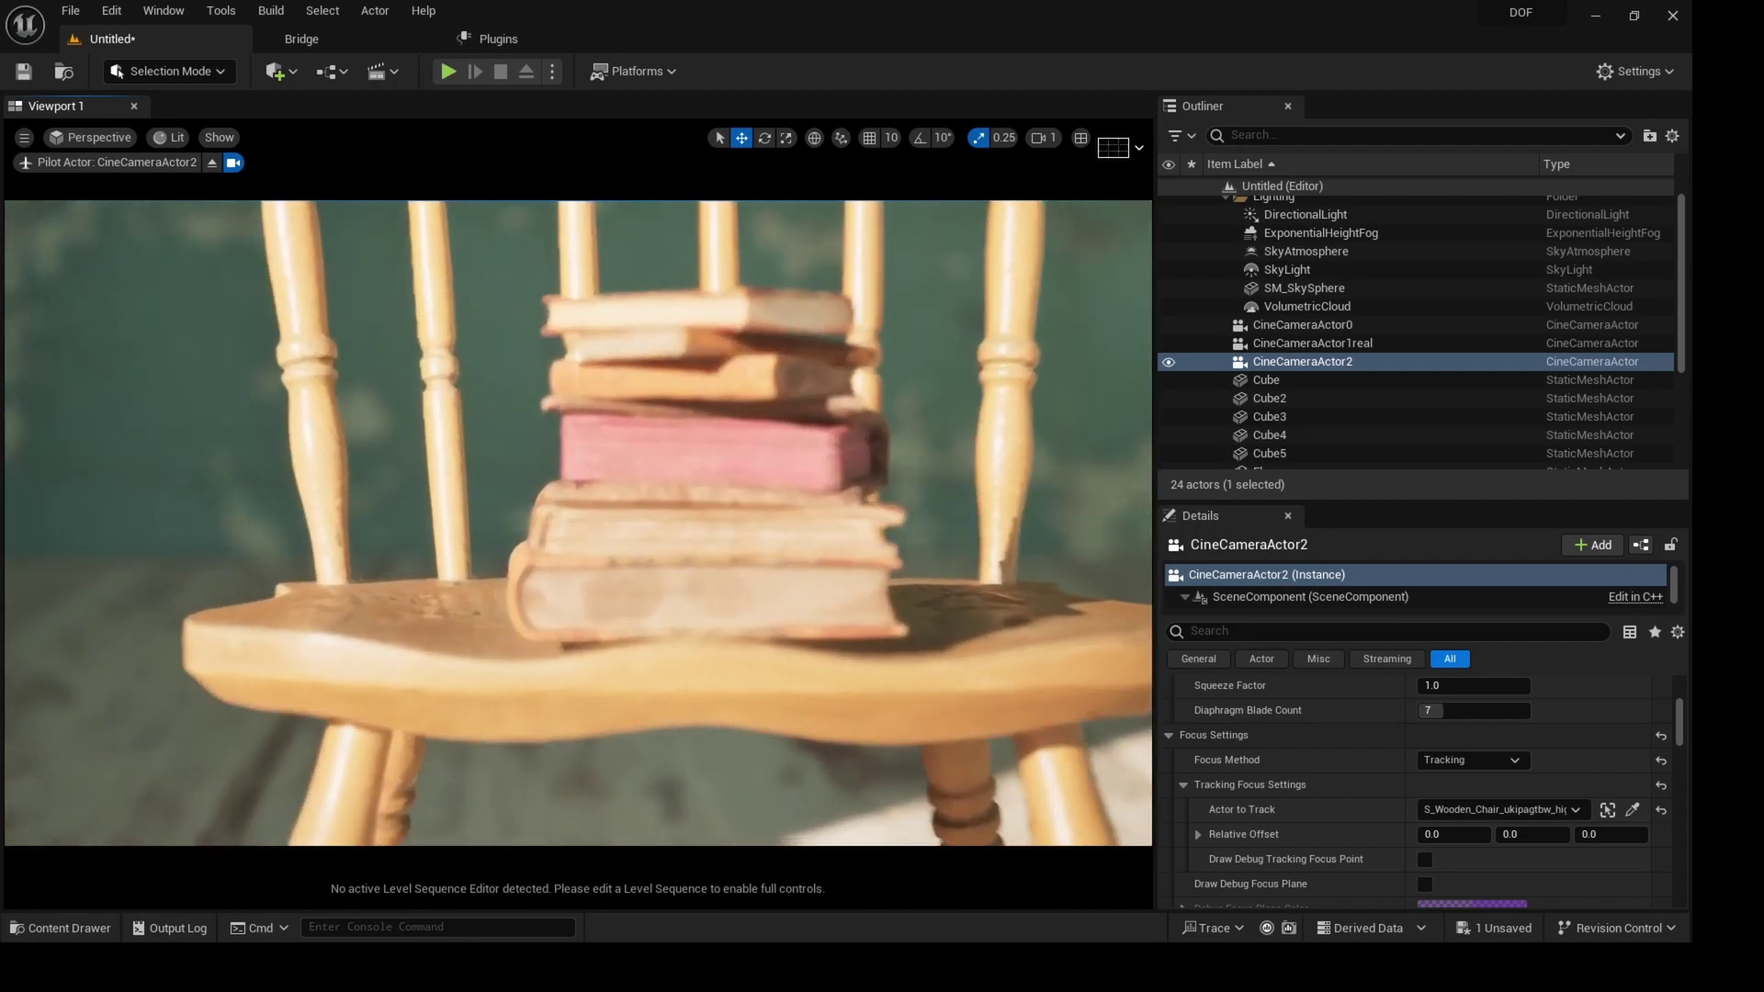
key(w)
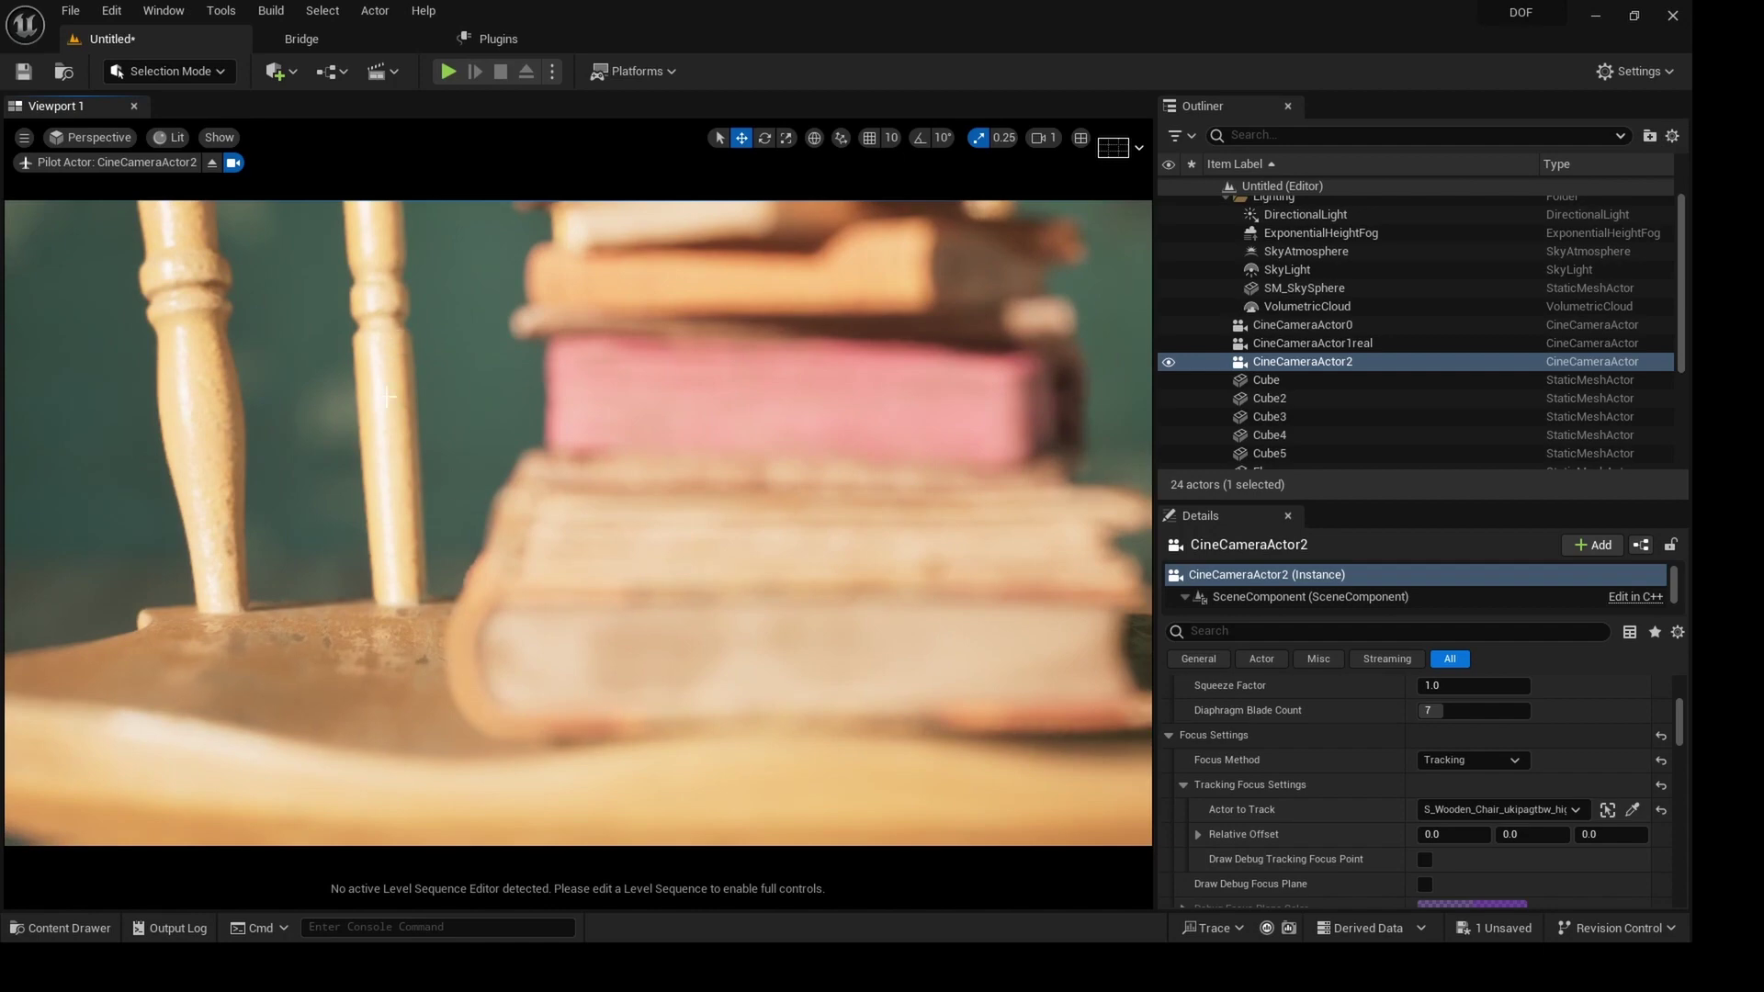
key(ctrl+z)
mouse_move(591, 571)
right_down()
mouse_move(735, 597)
mouse_move(588, 570)
right_up()
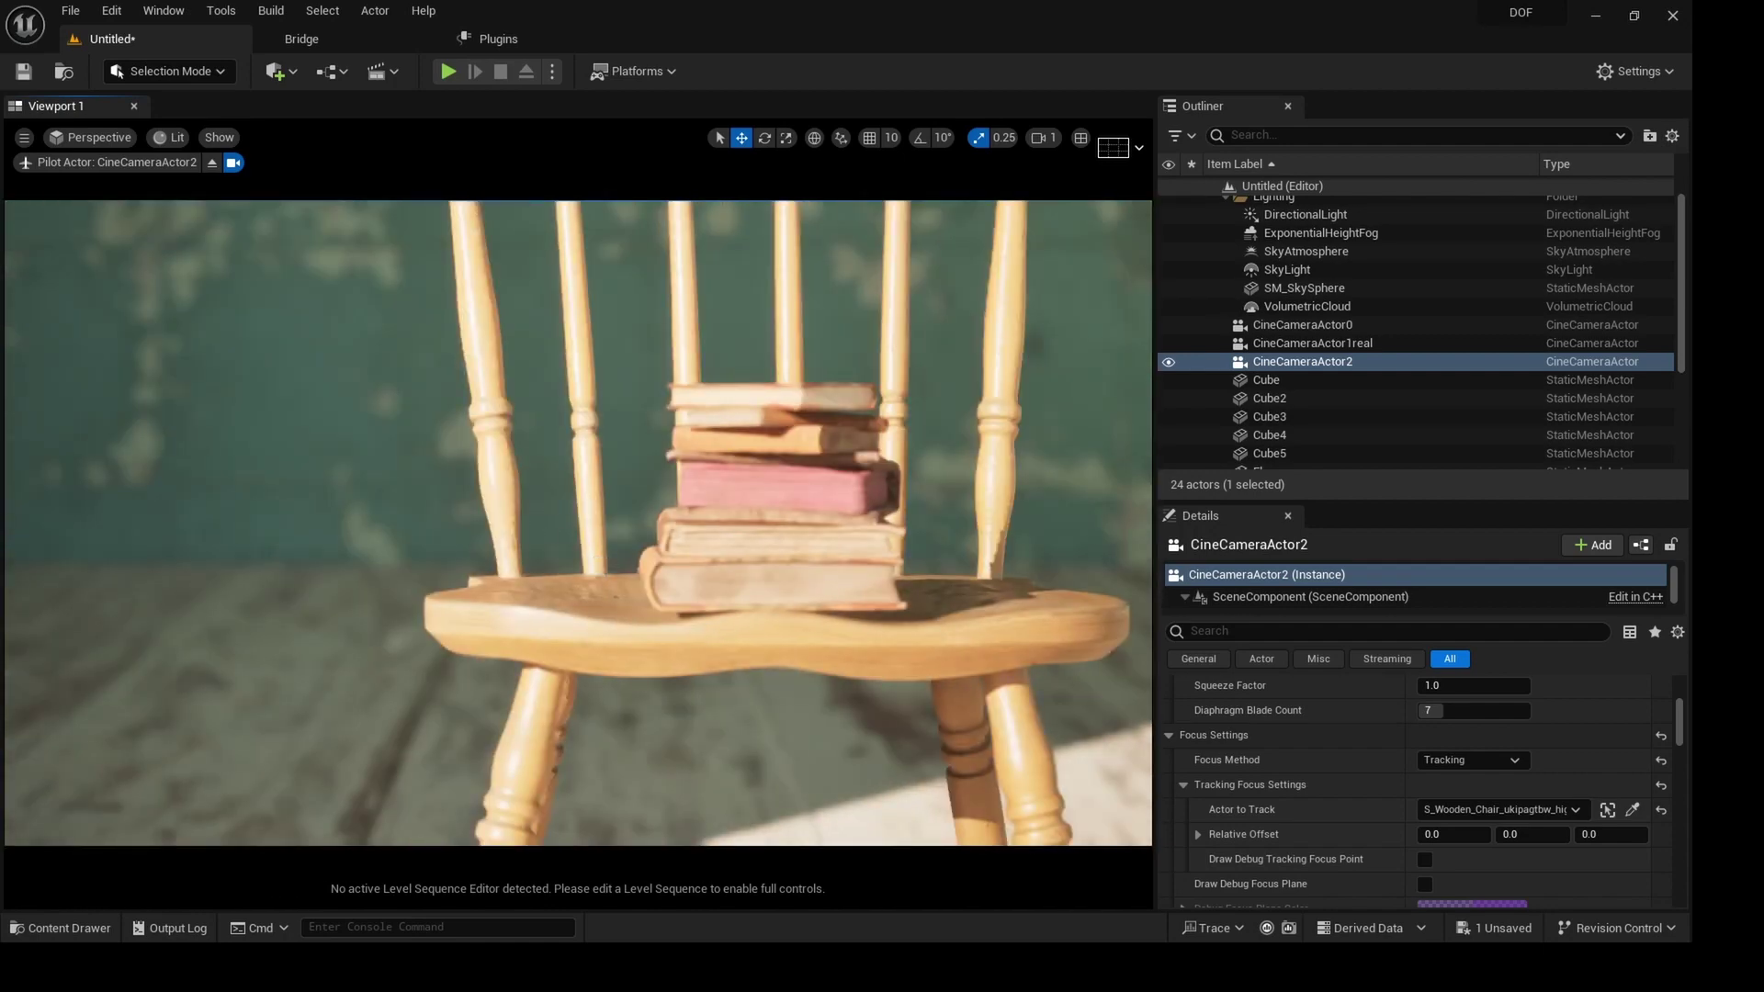
Select the wooden chair and swing the piloted camera around both sides of it to examine the tracked focus.
click(591, 597)
alt+drag(590, 597, 781, 597)
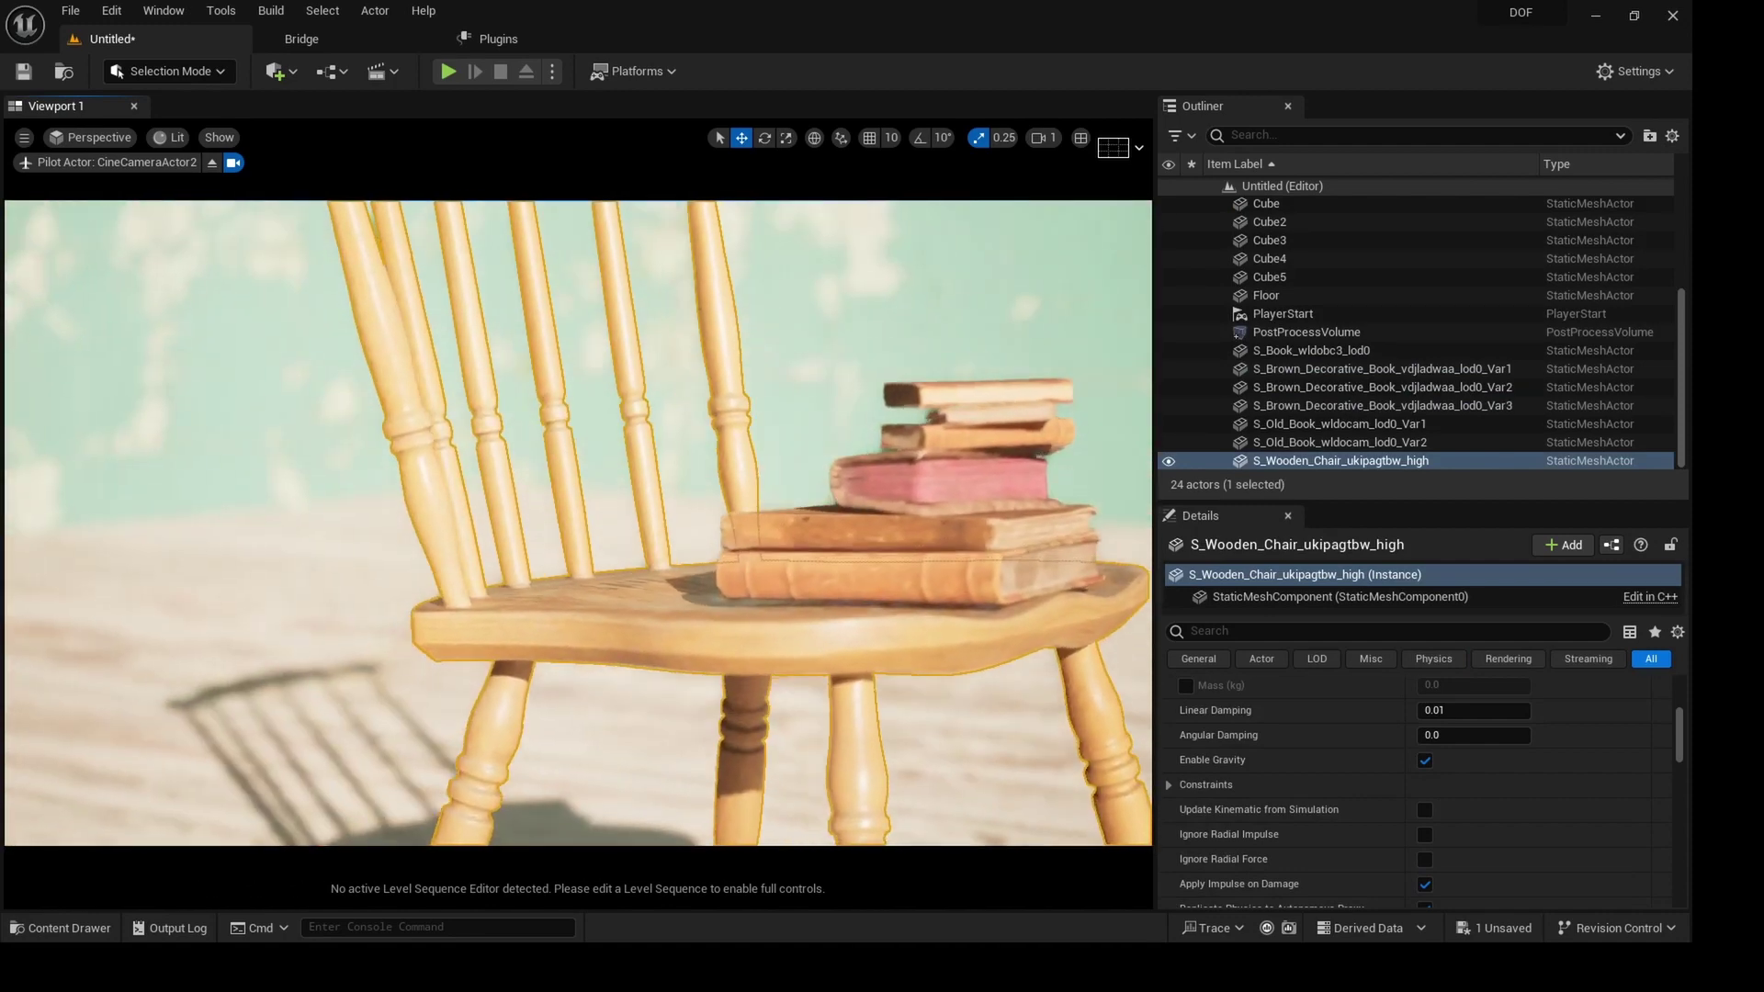
alt+drag(459, 542, 448, 476)
scroll(447, 477, up, 5)
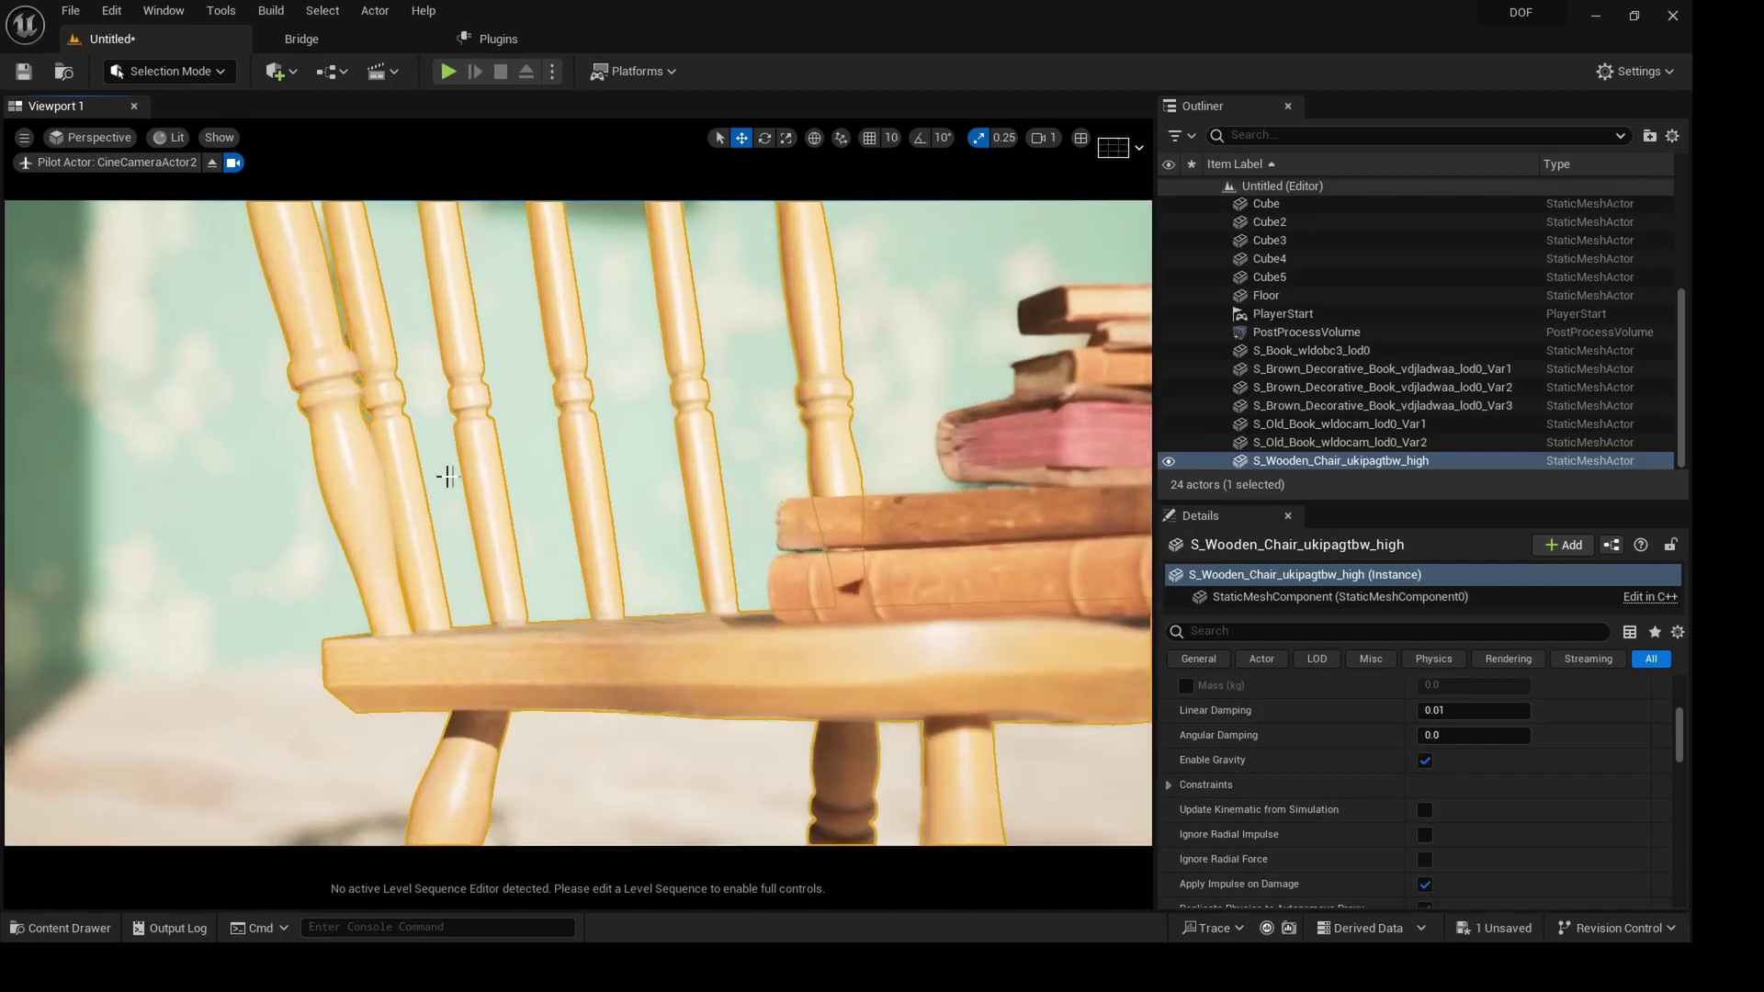
right_drag(447, 476, 448, 476)
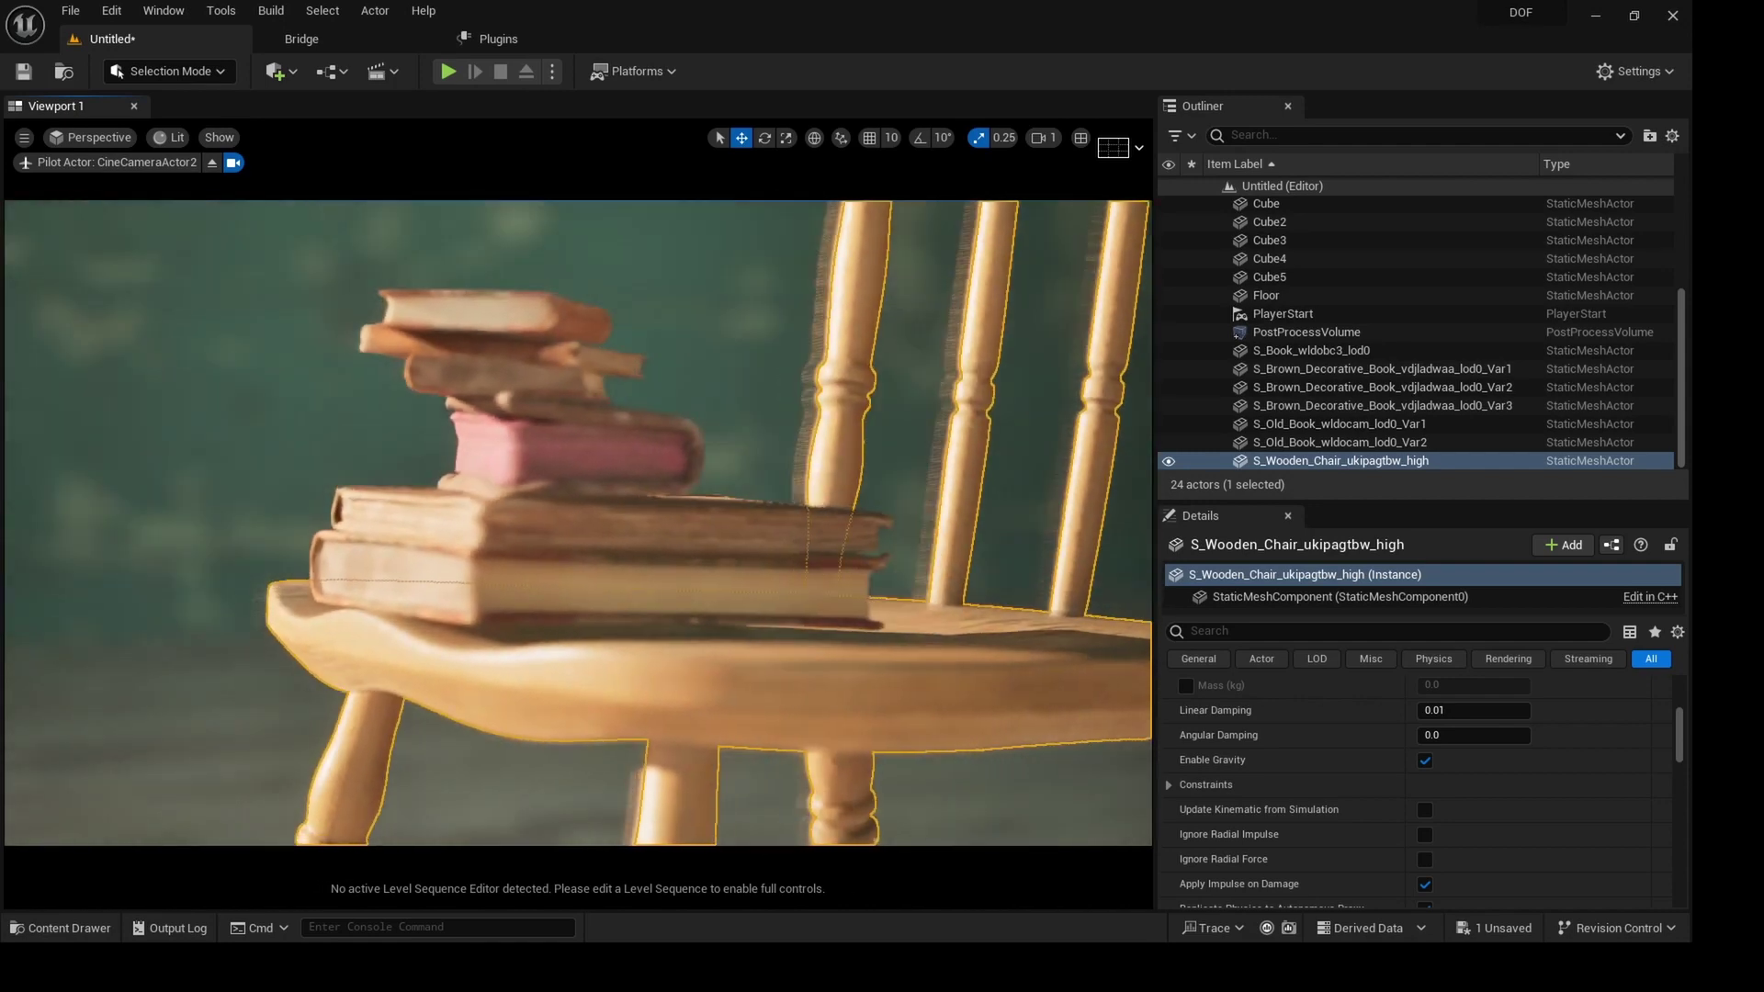
alt+drag(447, 476, 668, 478)
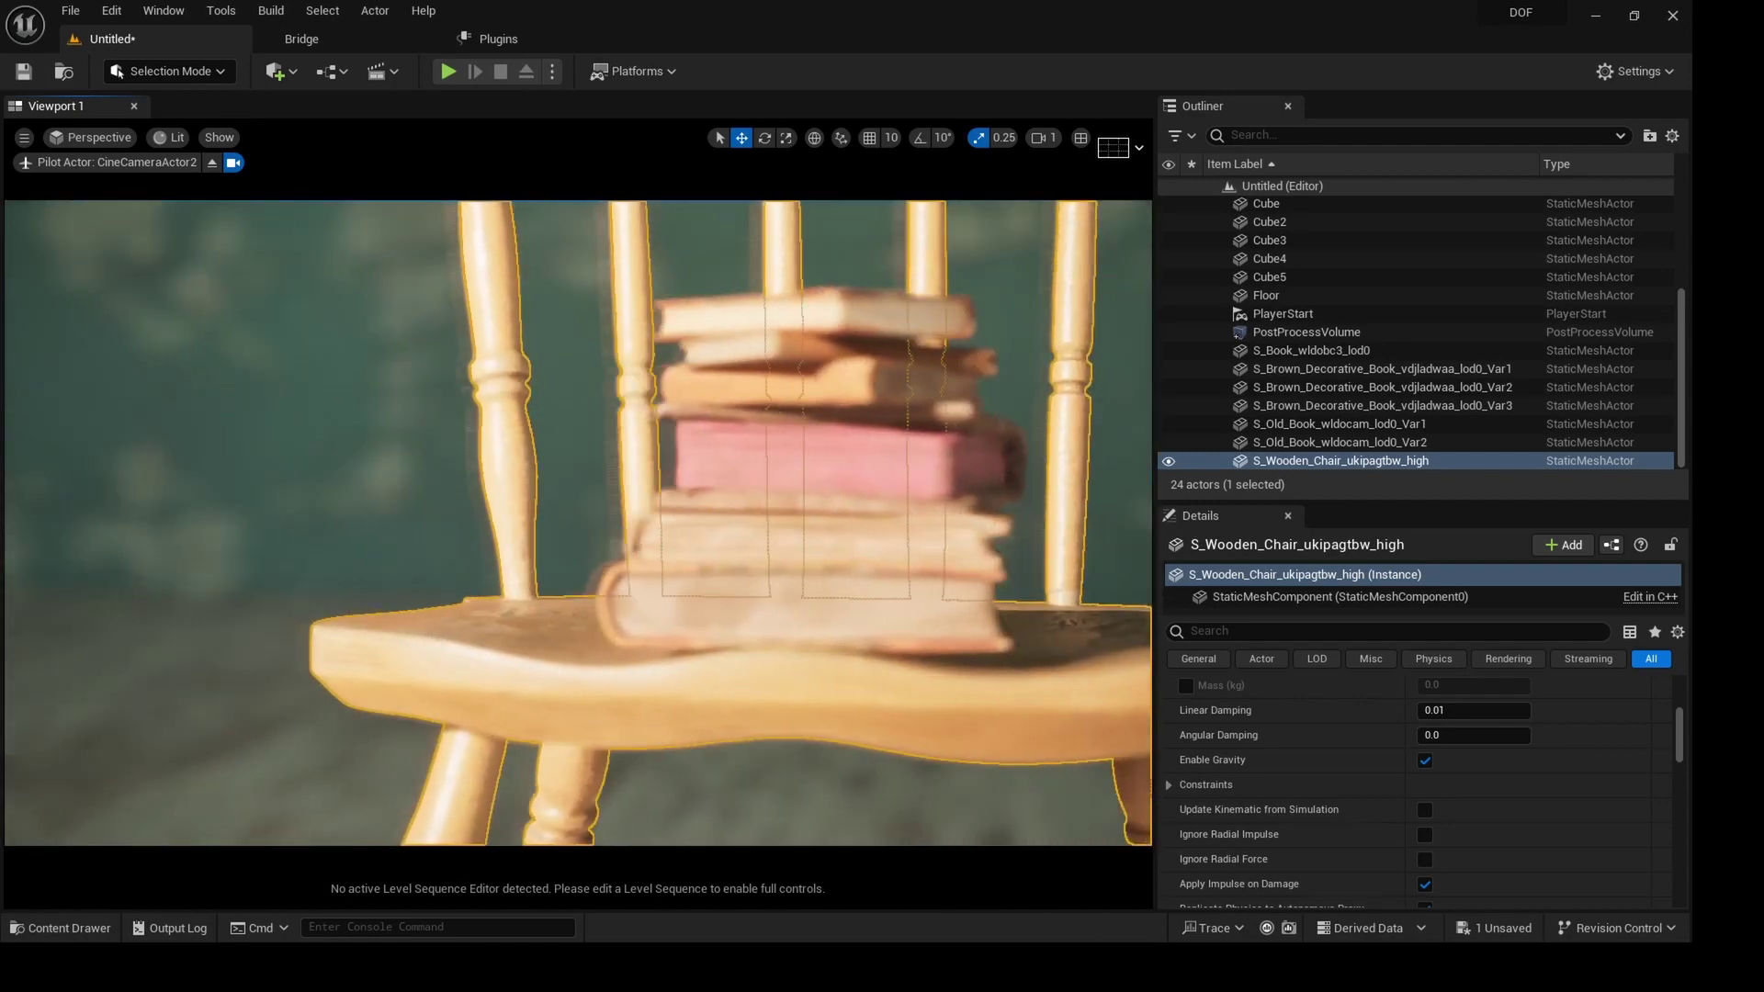
right_drag(448, 476, 447, 476)
scroll(1314, 323, up, 3)
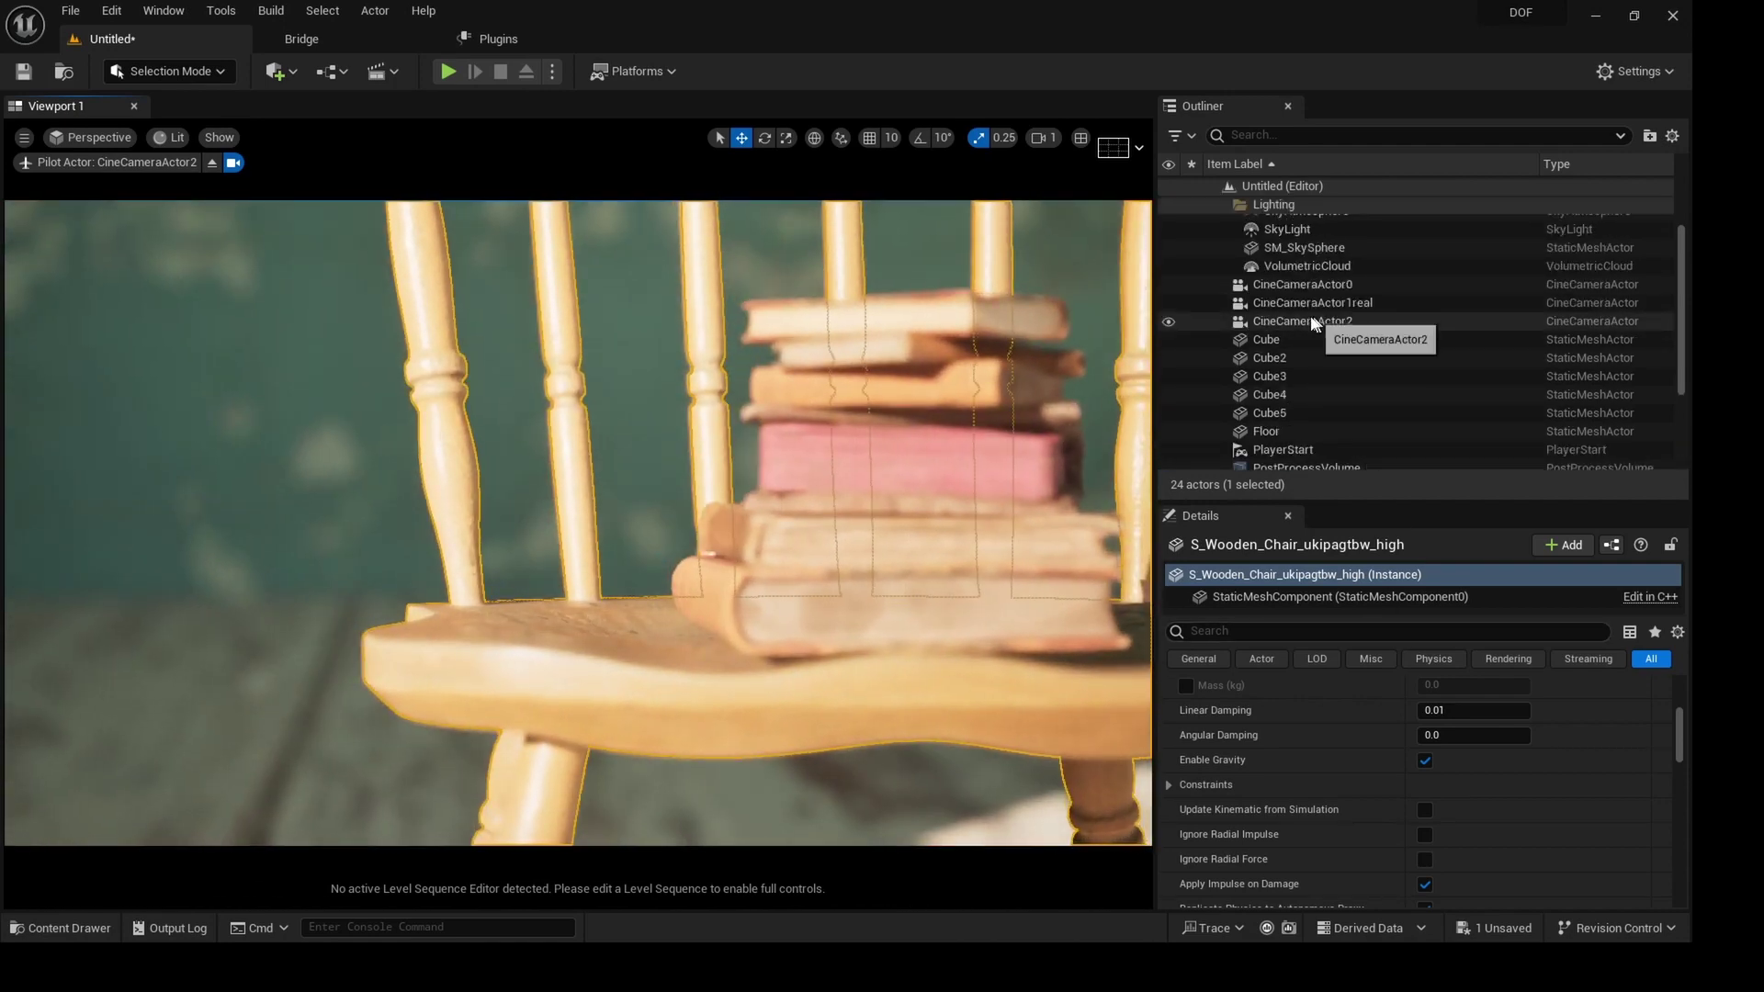
Change CineCameraActor2's tracked actor to the pink book, S_Book_wldobc3_lod0, by picking it from the scene.
click(1314, 322)
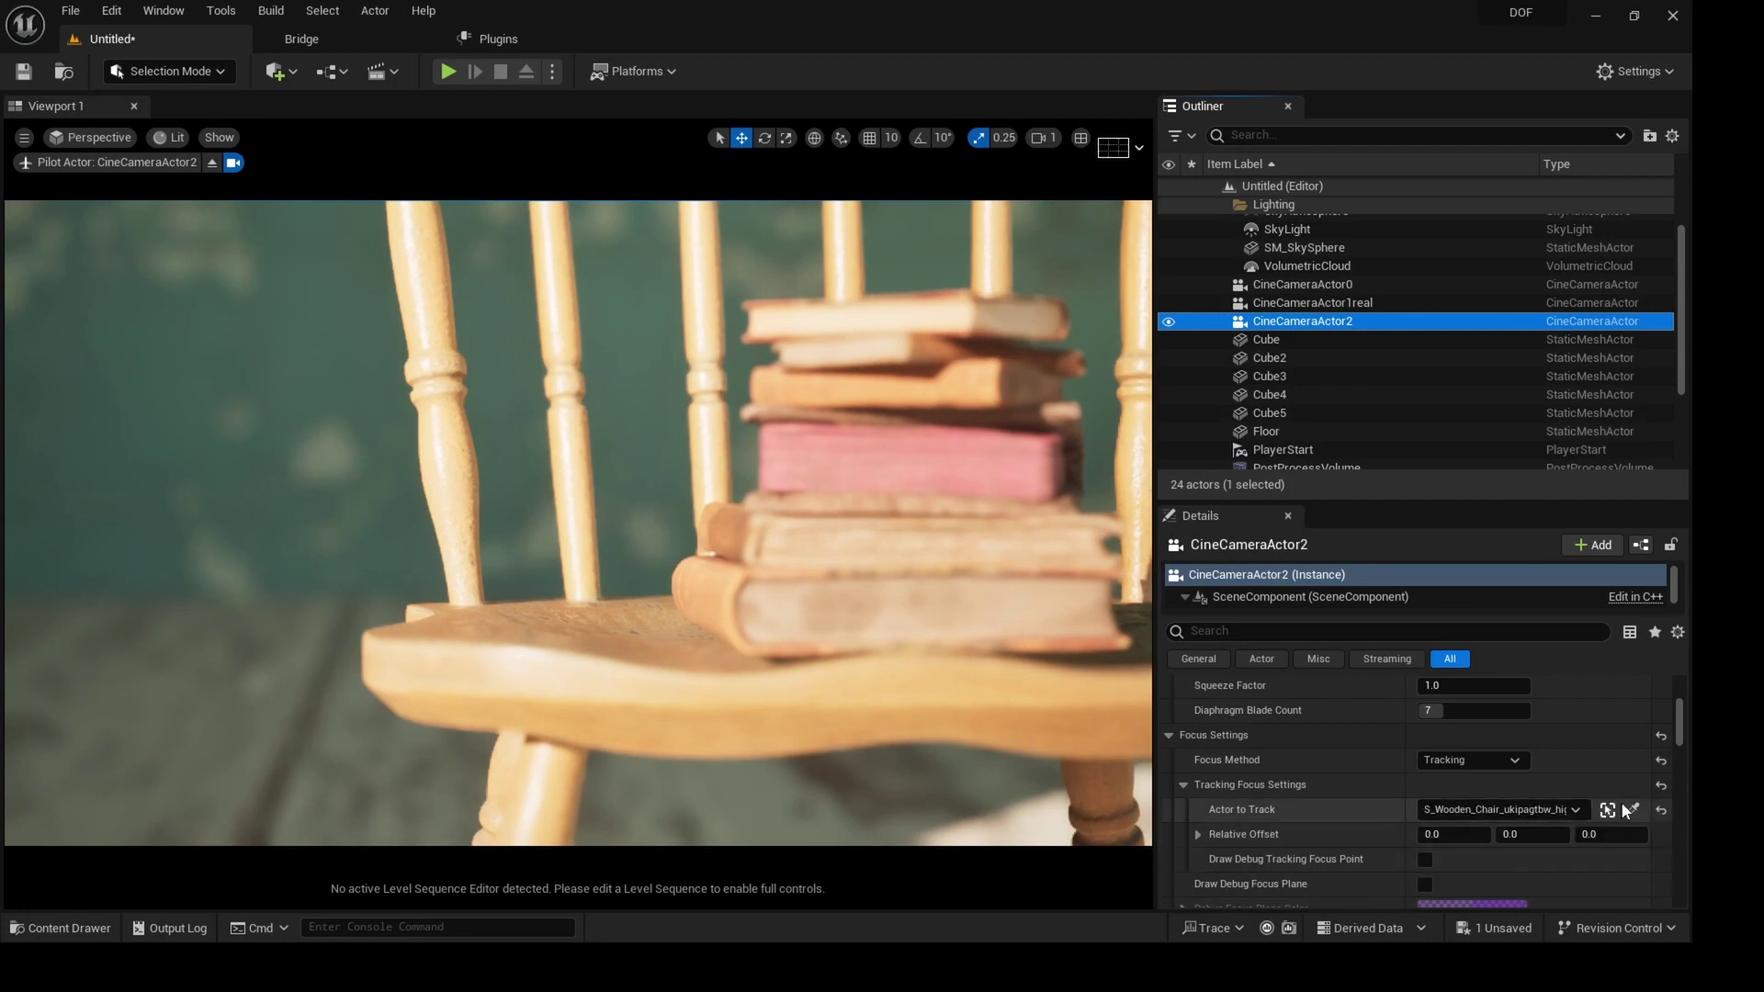
click(1632, 808)
click(900, 459)
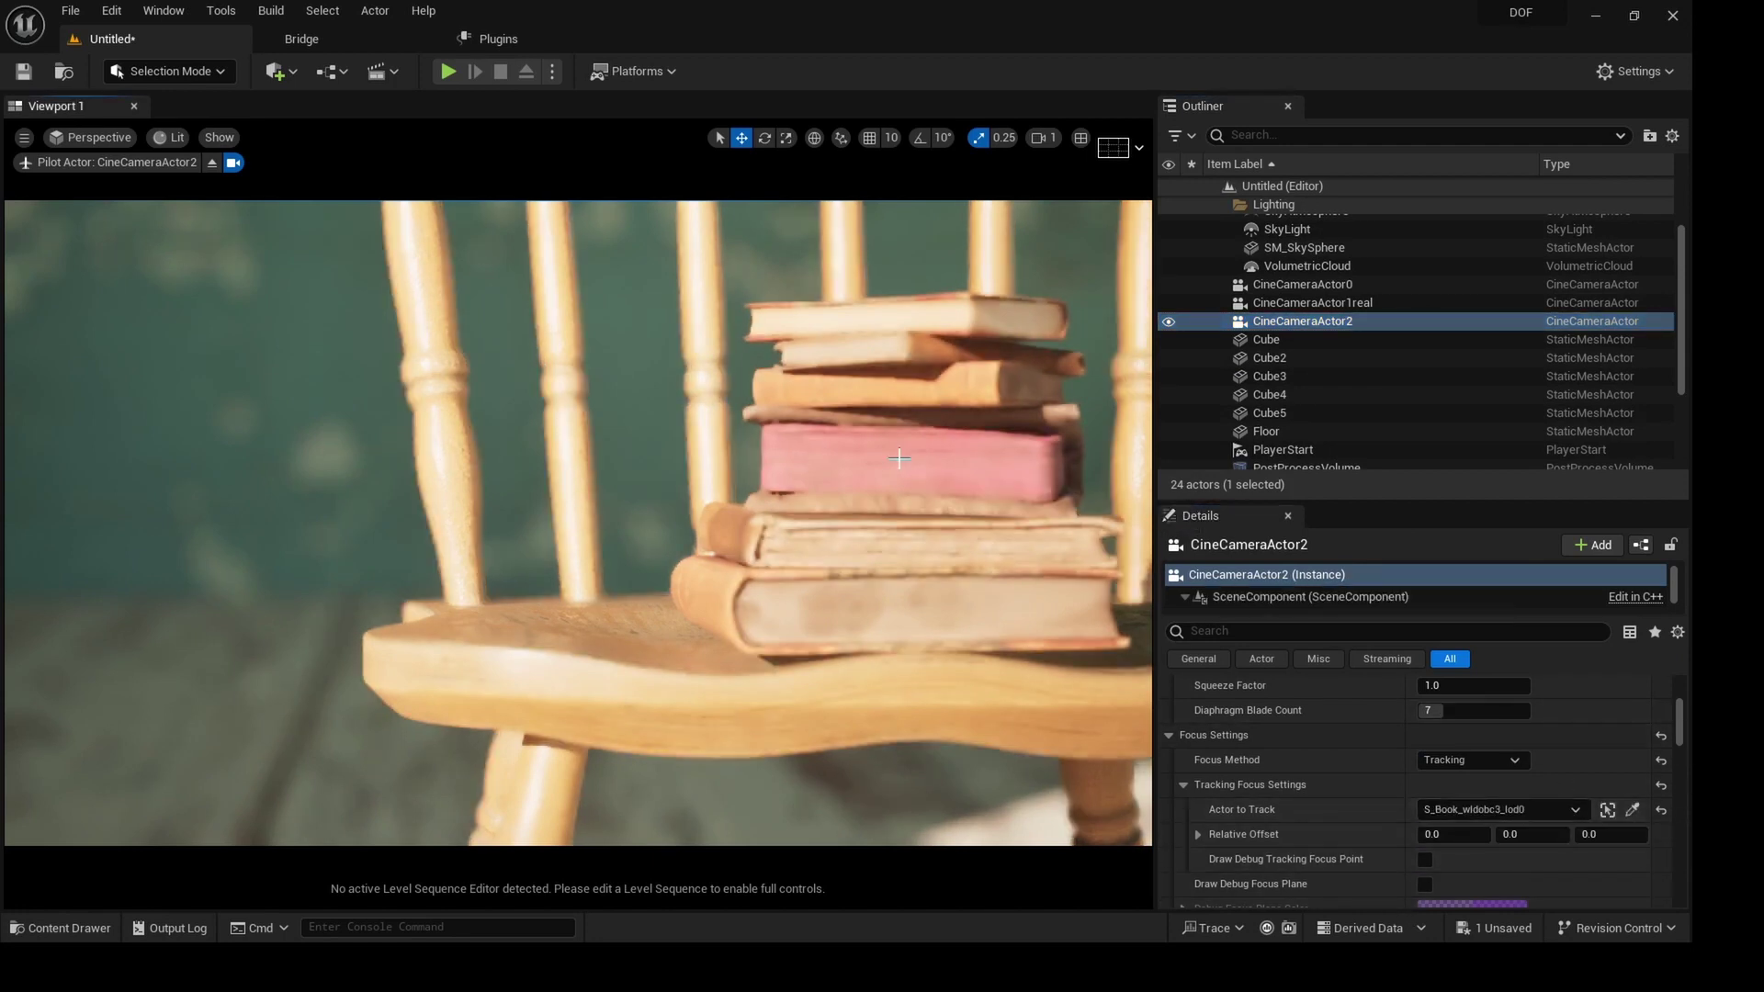
Move the piloted camera around the book stack to check the tracking focus, ending with the whole stack framed close up.
click(907, 560)
alt+drag(1005, 648, 1005, 647)
alt+right_drag(1005, 648, 1004, 649)
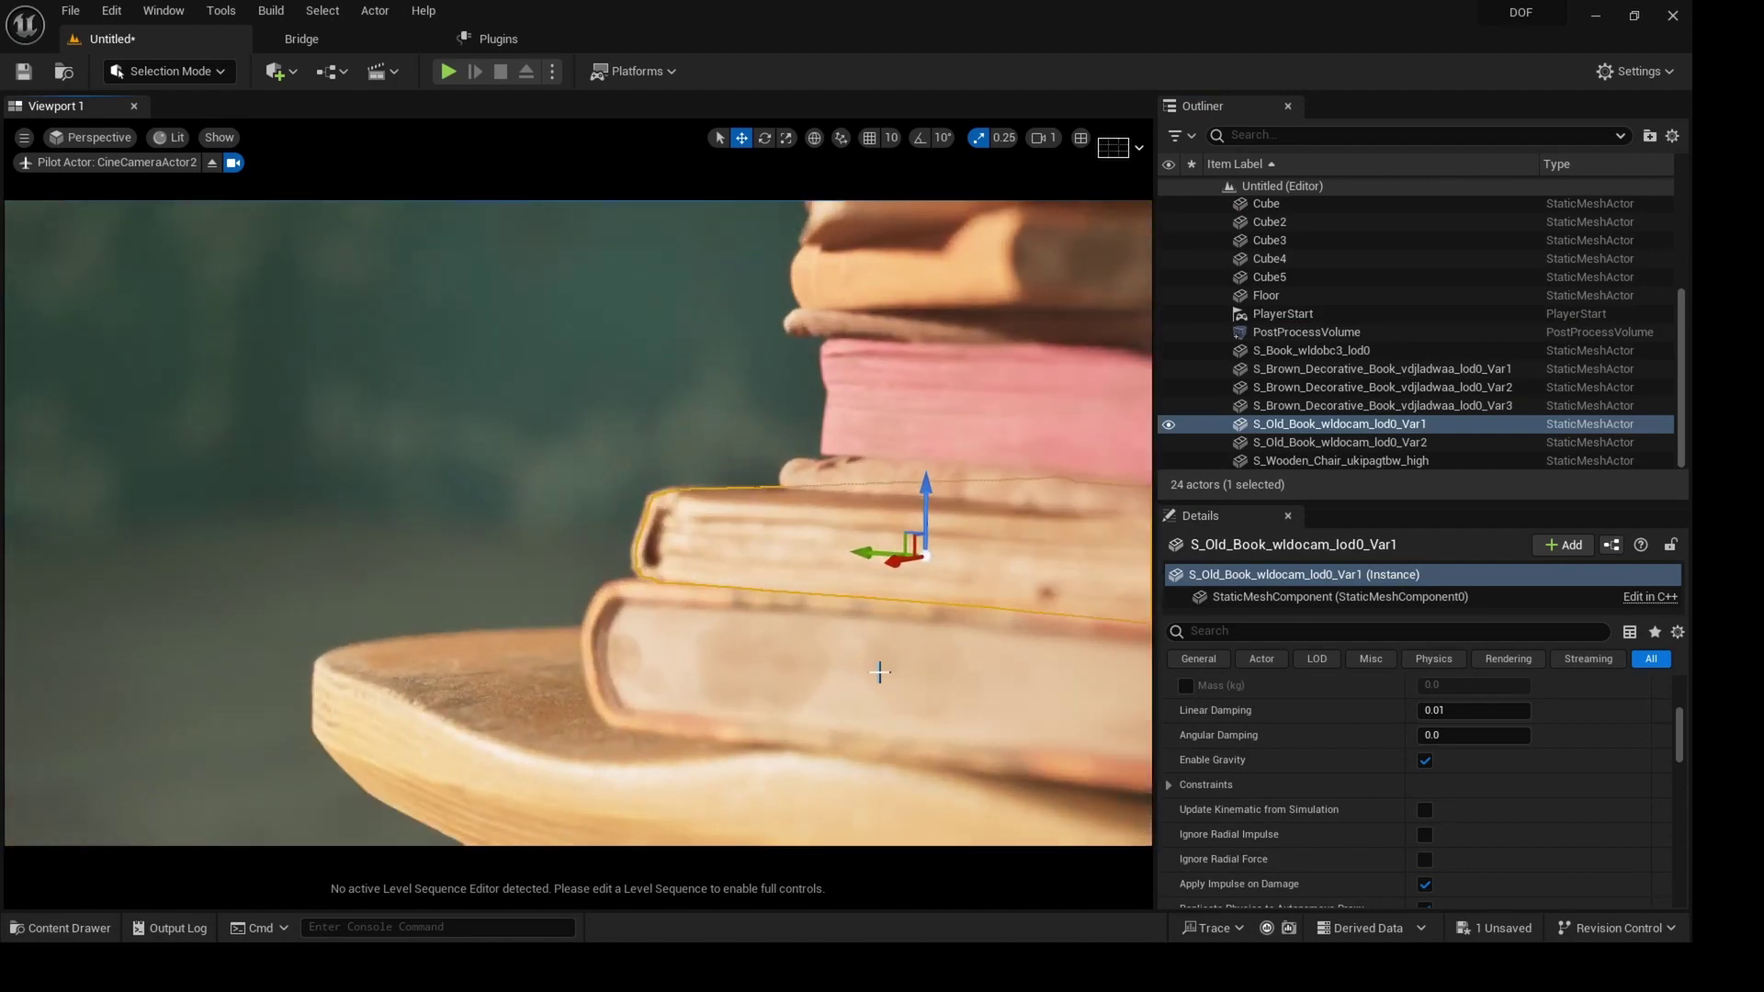
alt+drag(879, 672, 862, 660)
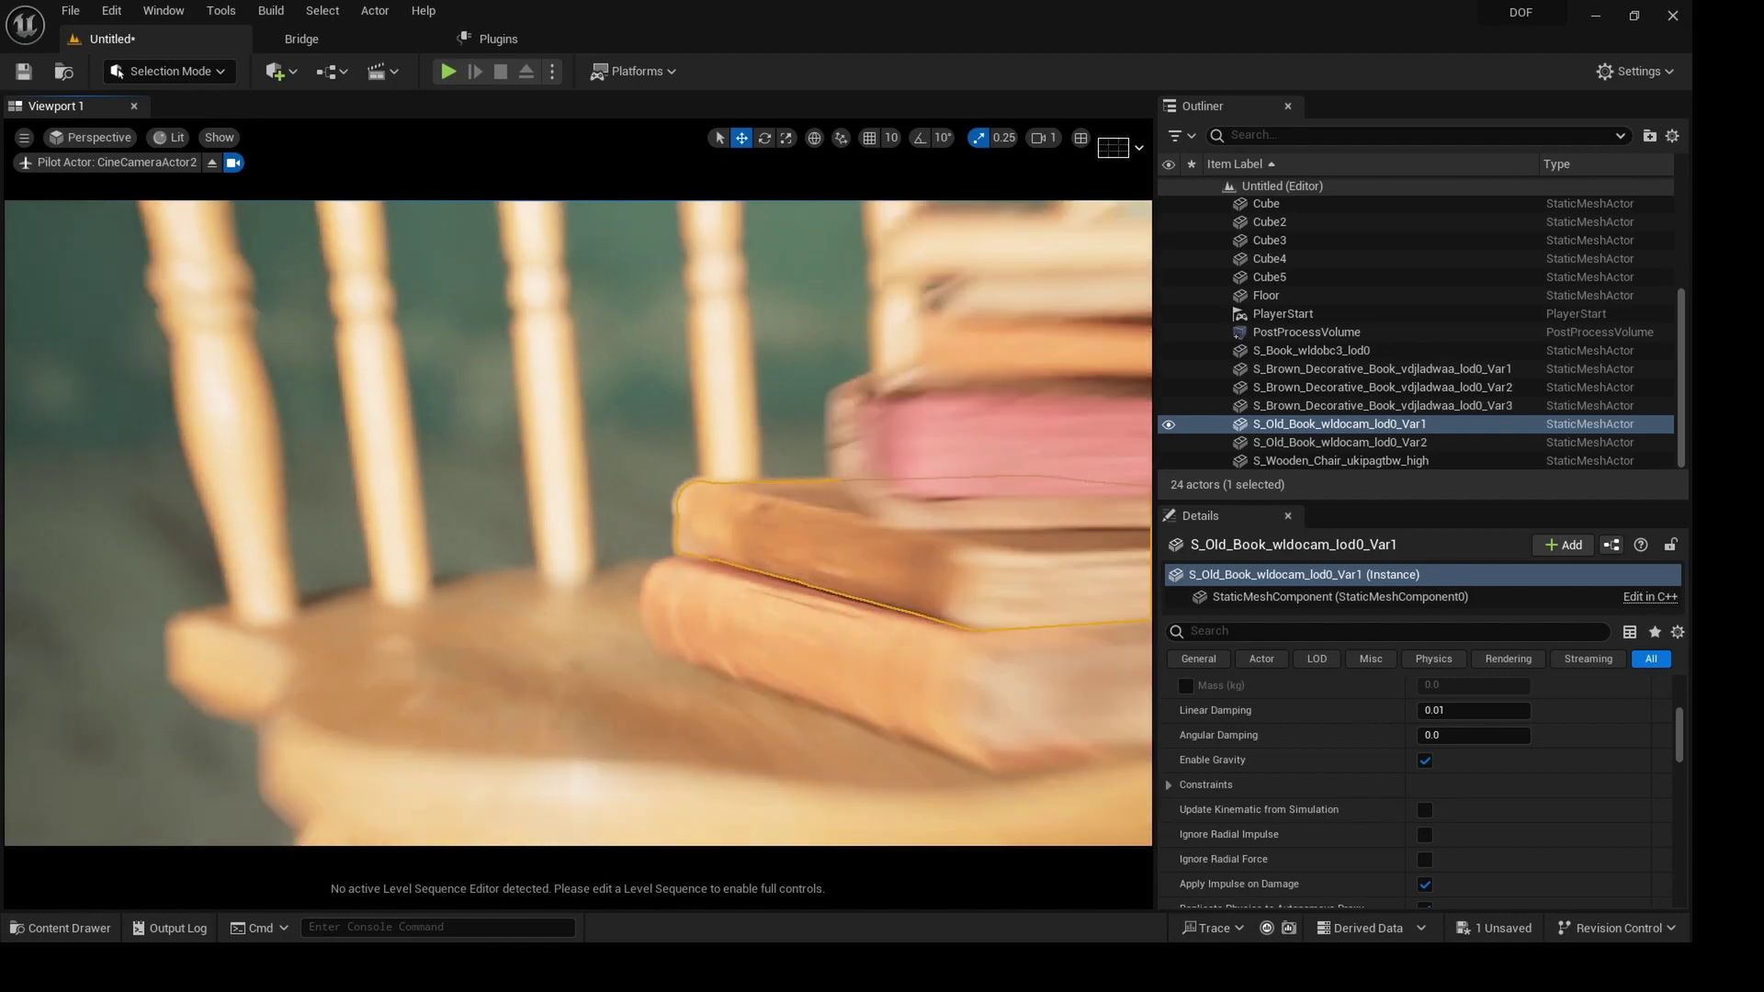
alt+right_drag(861, 659, 862, 659)
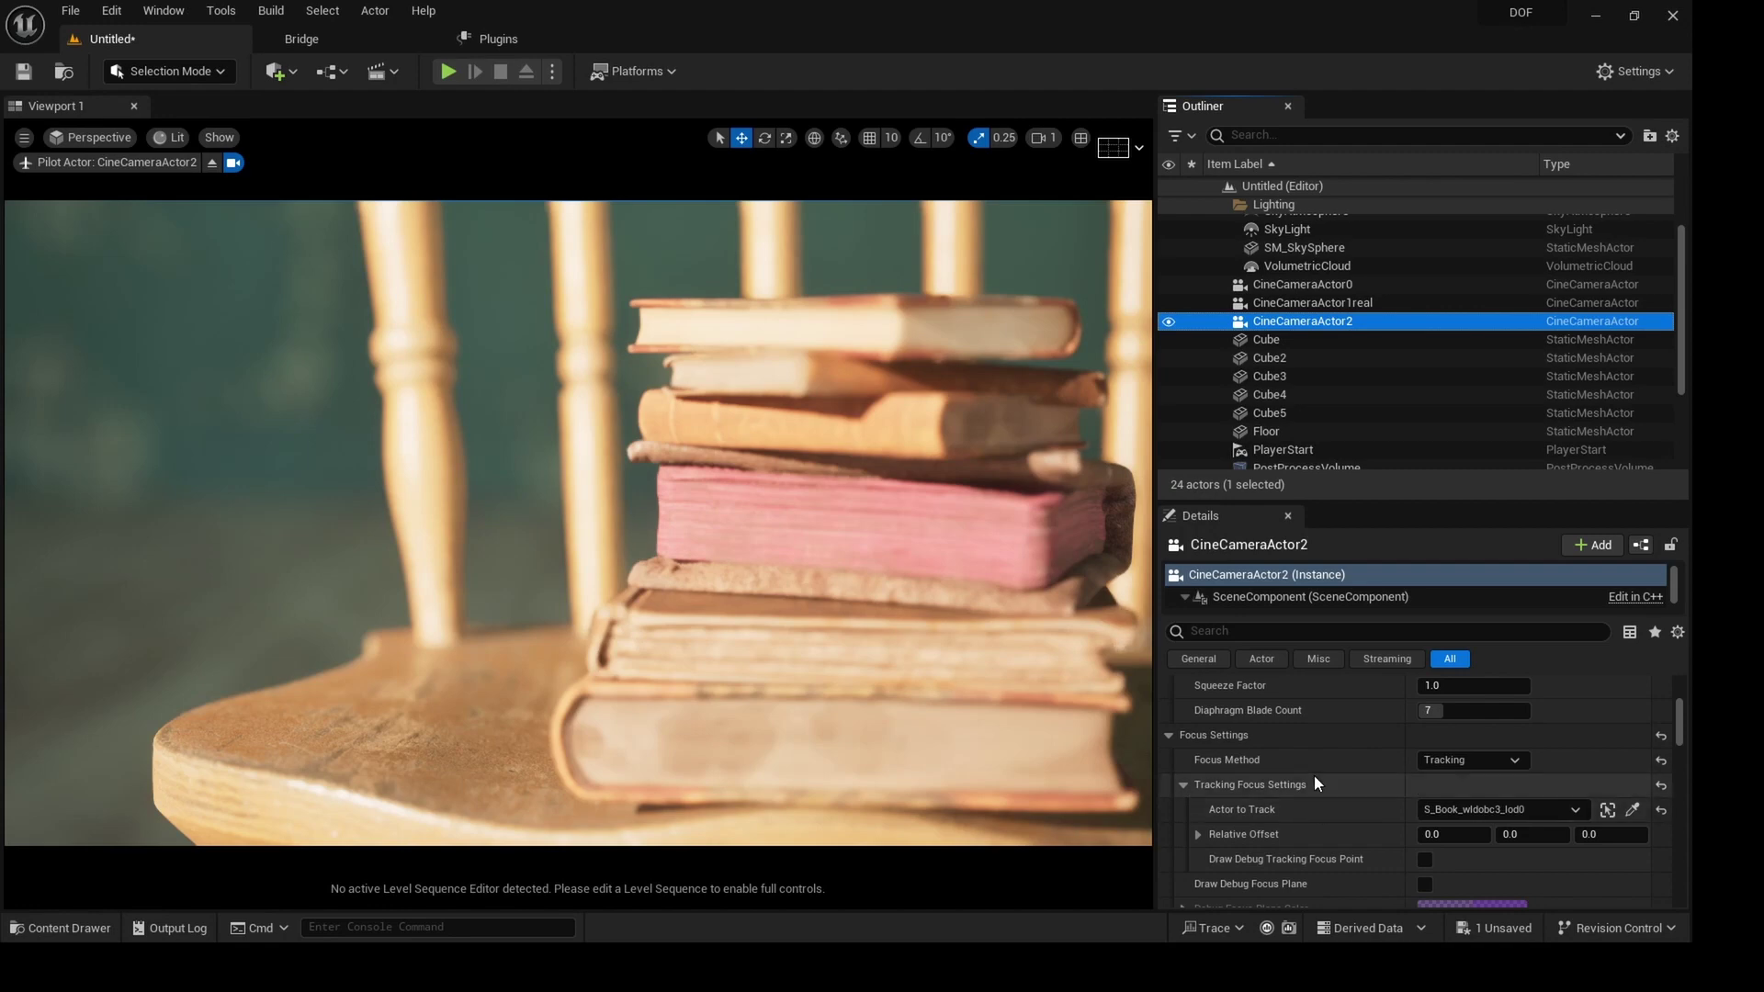
Set CineCameraActor2's current aperture to 1.8.
scroll(1315, 774, up, 5)
scroll(1317, 775, down, 1)
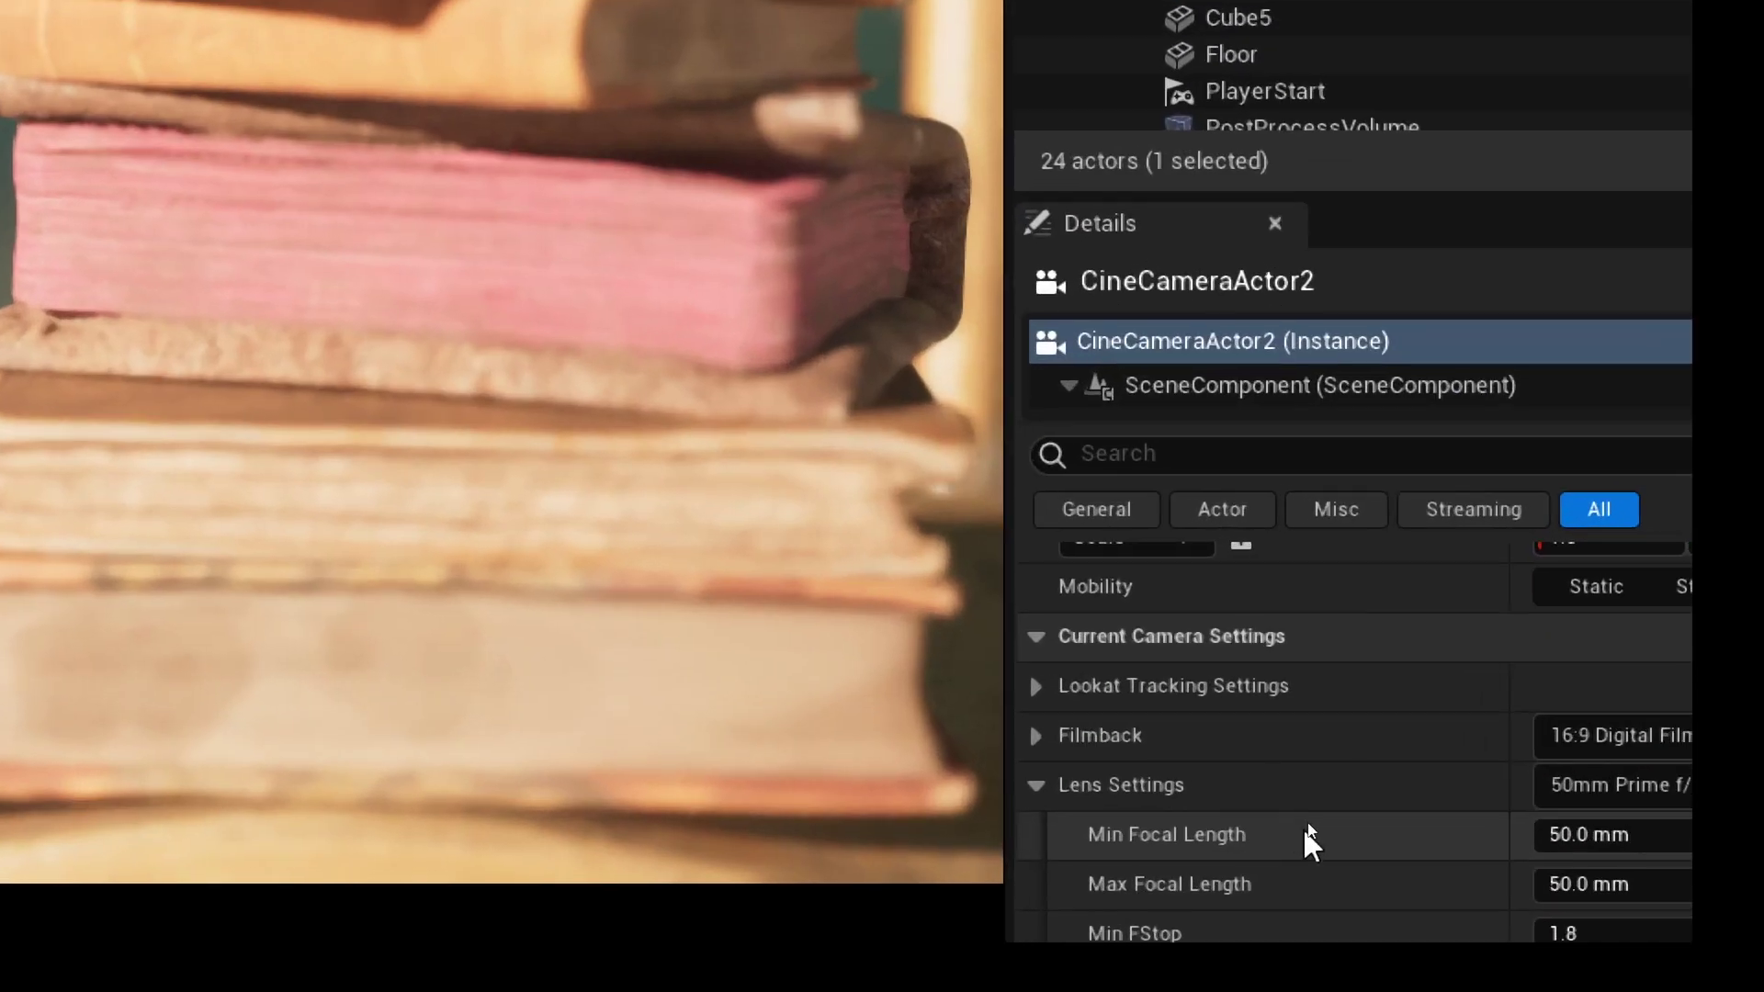
scroll(1010, 744, down, 2)
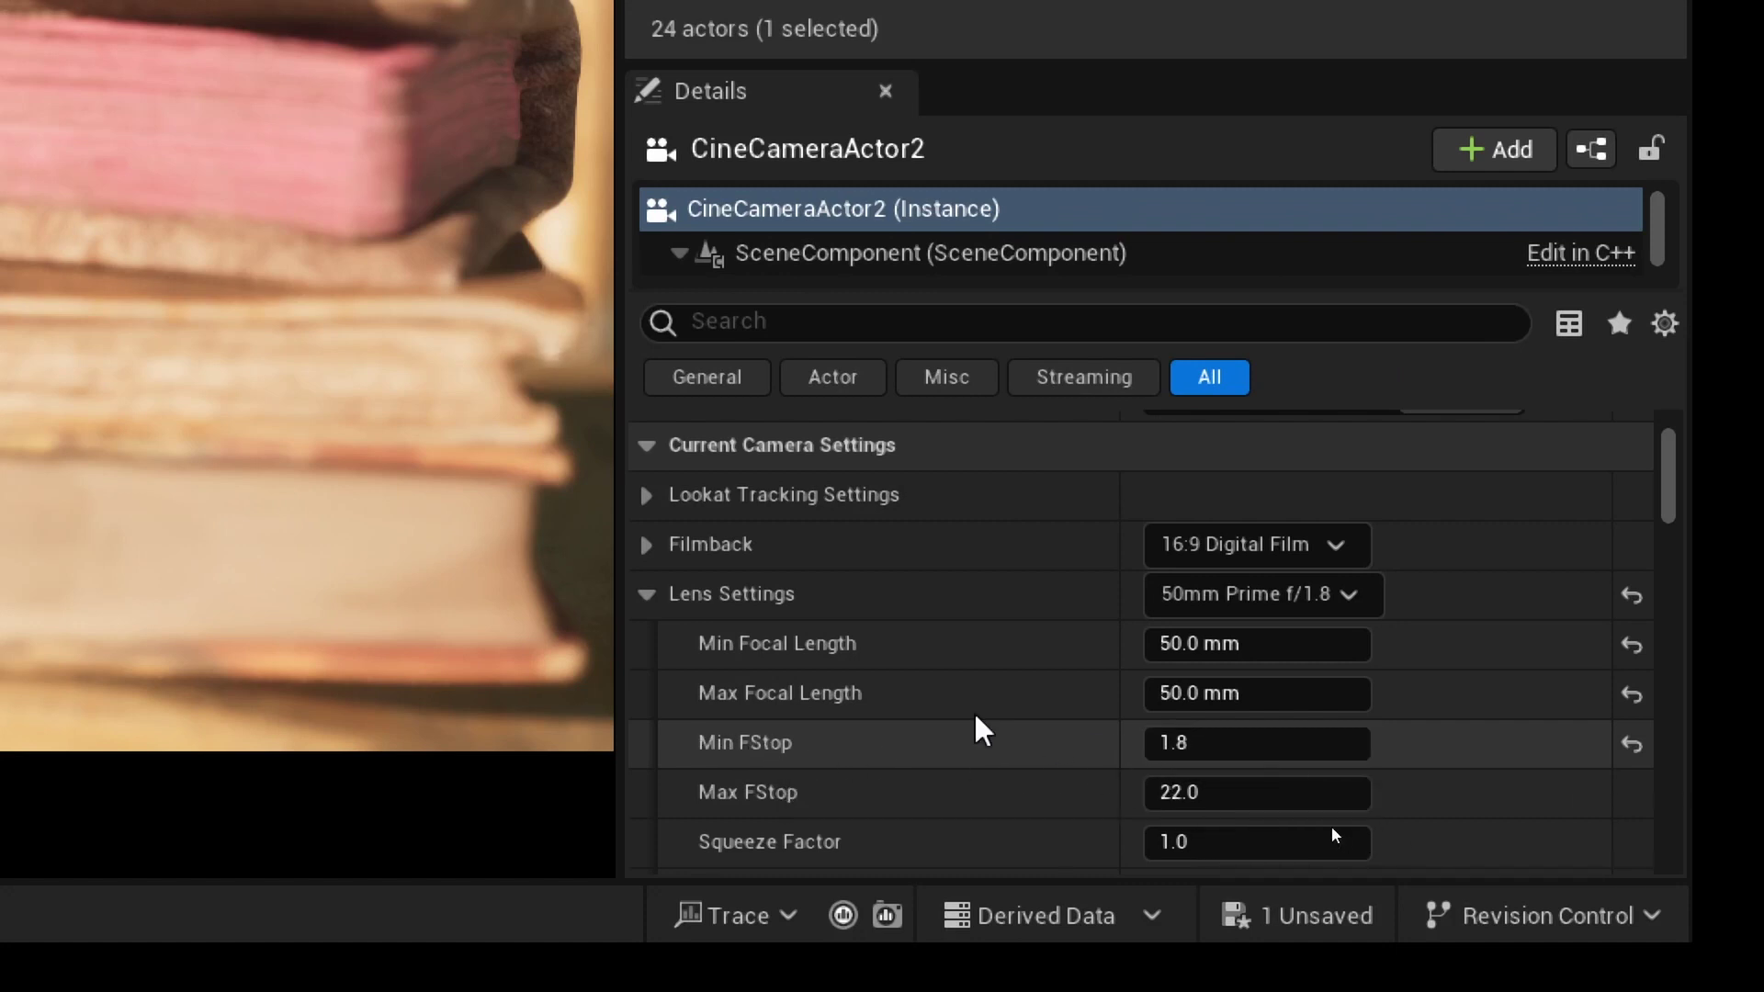
scroll(973, 729, down, 14)
scroll(965, 718, down, 20)
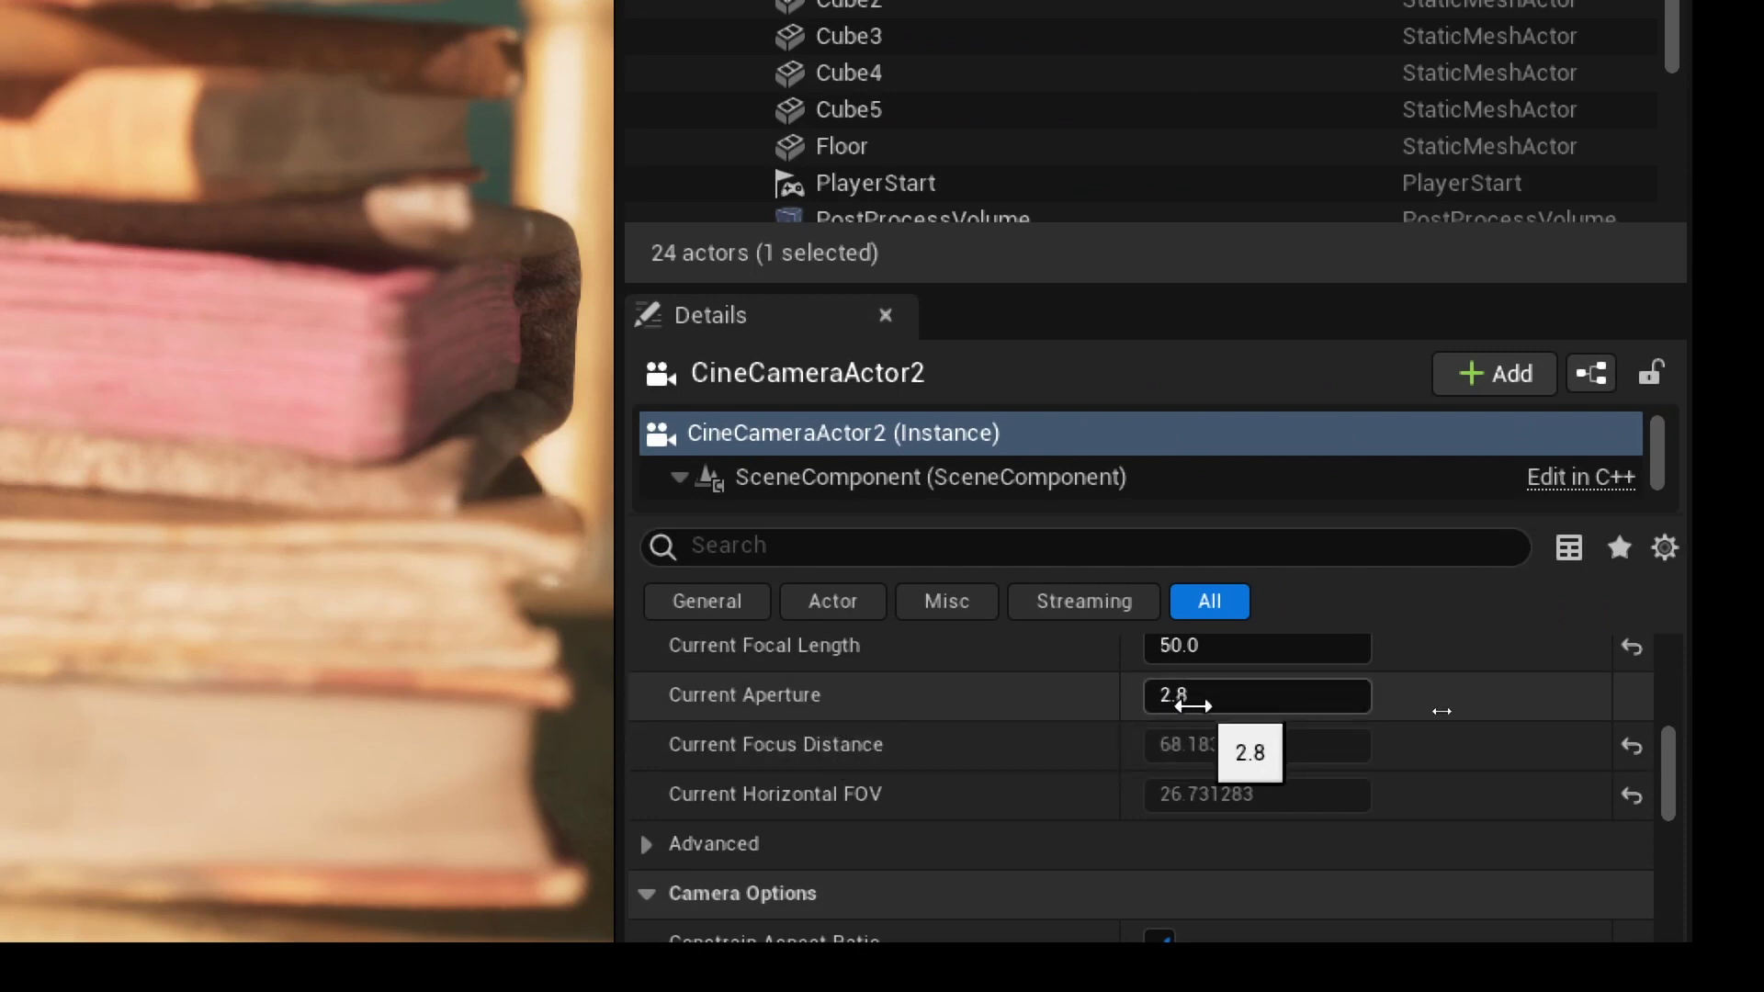
click(1185, 703)
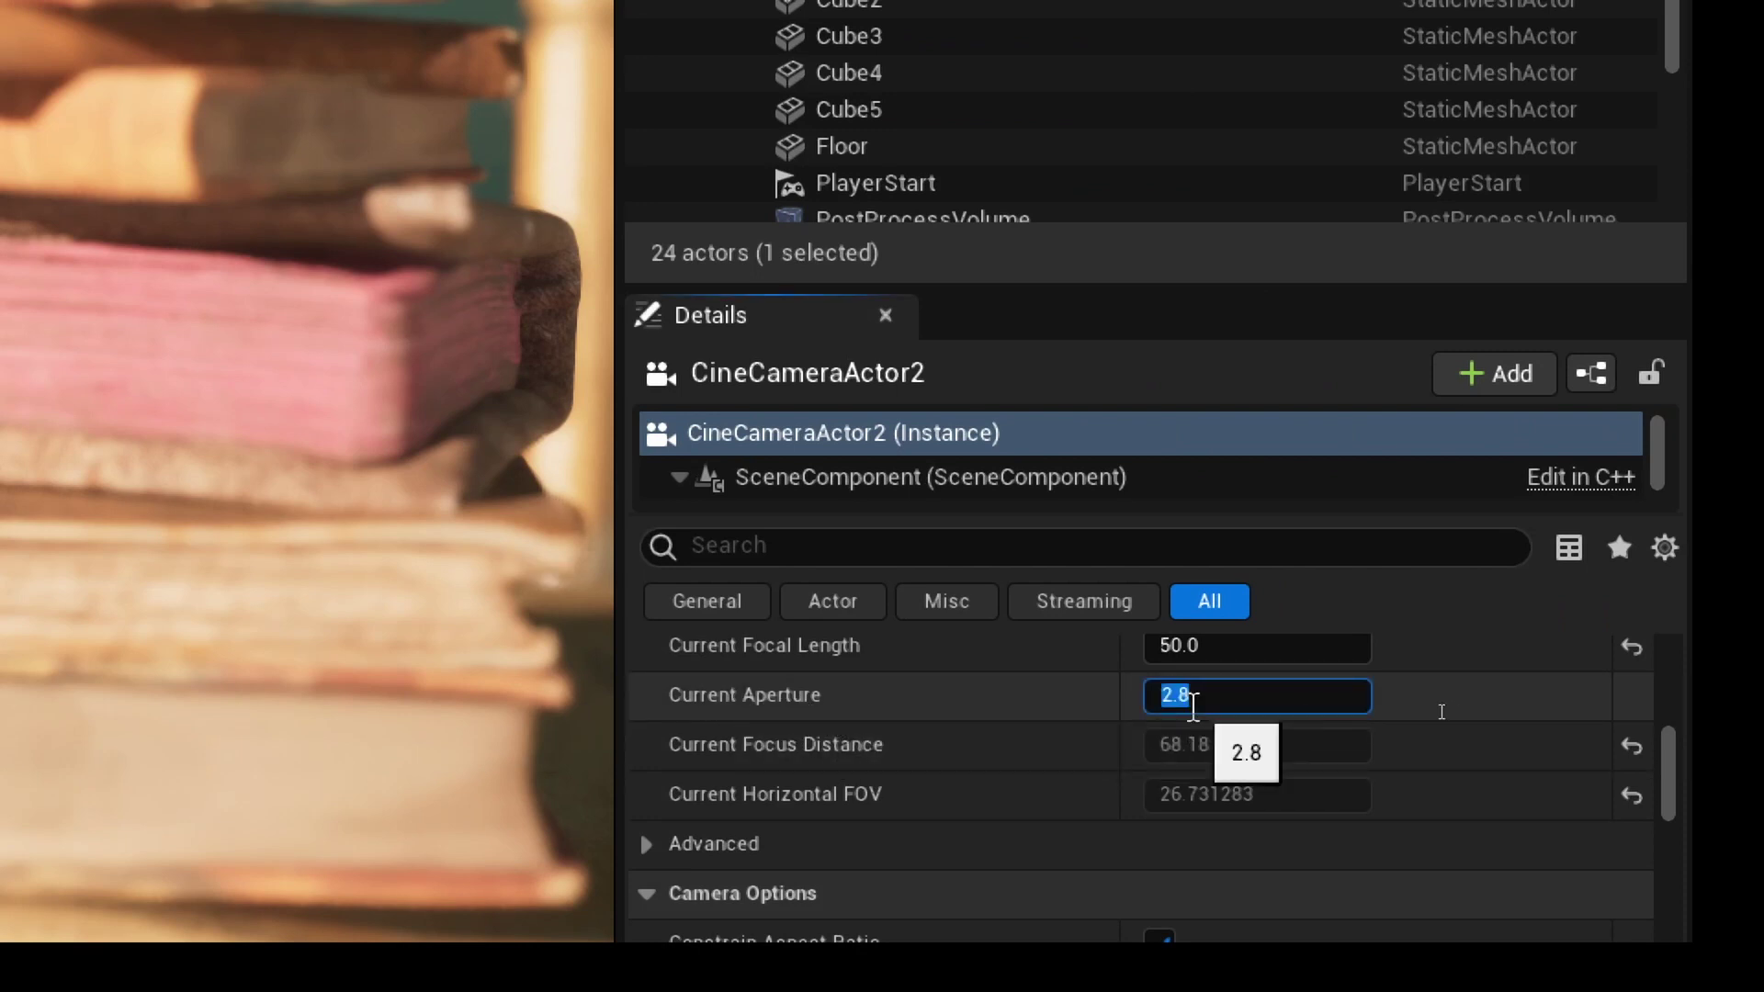
text(1.8)
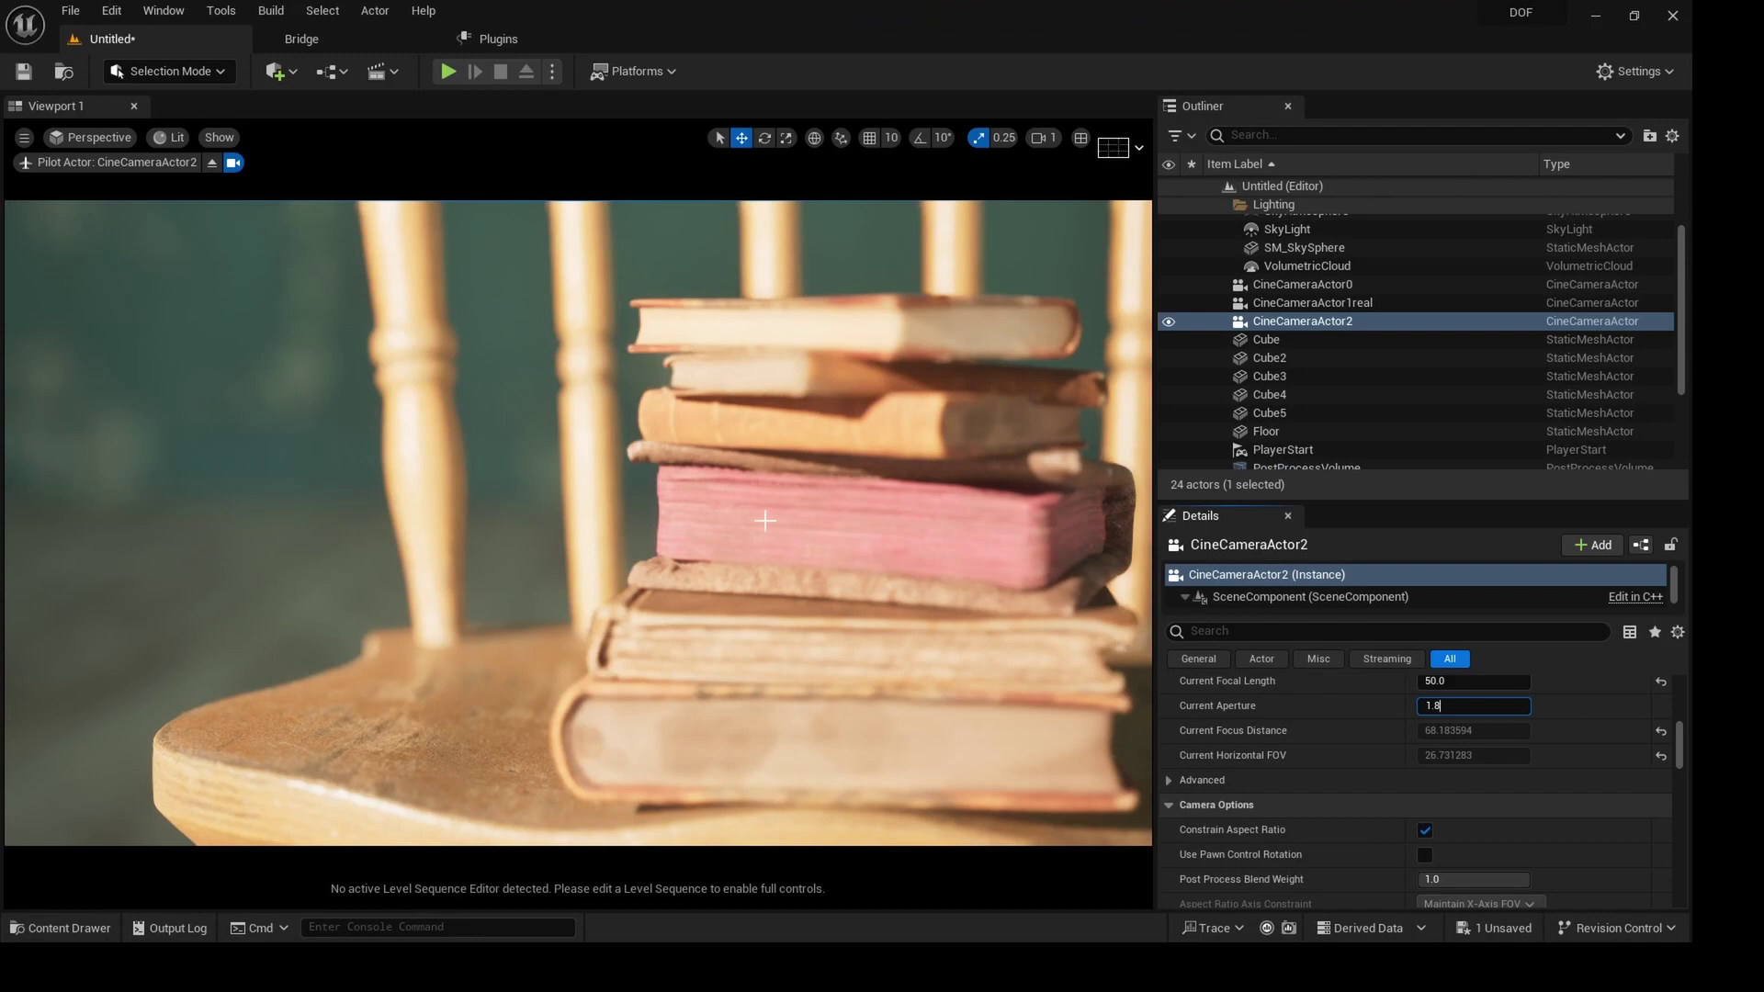
key(Return)
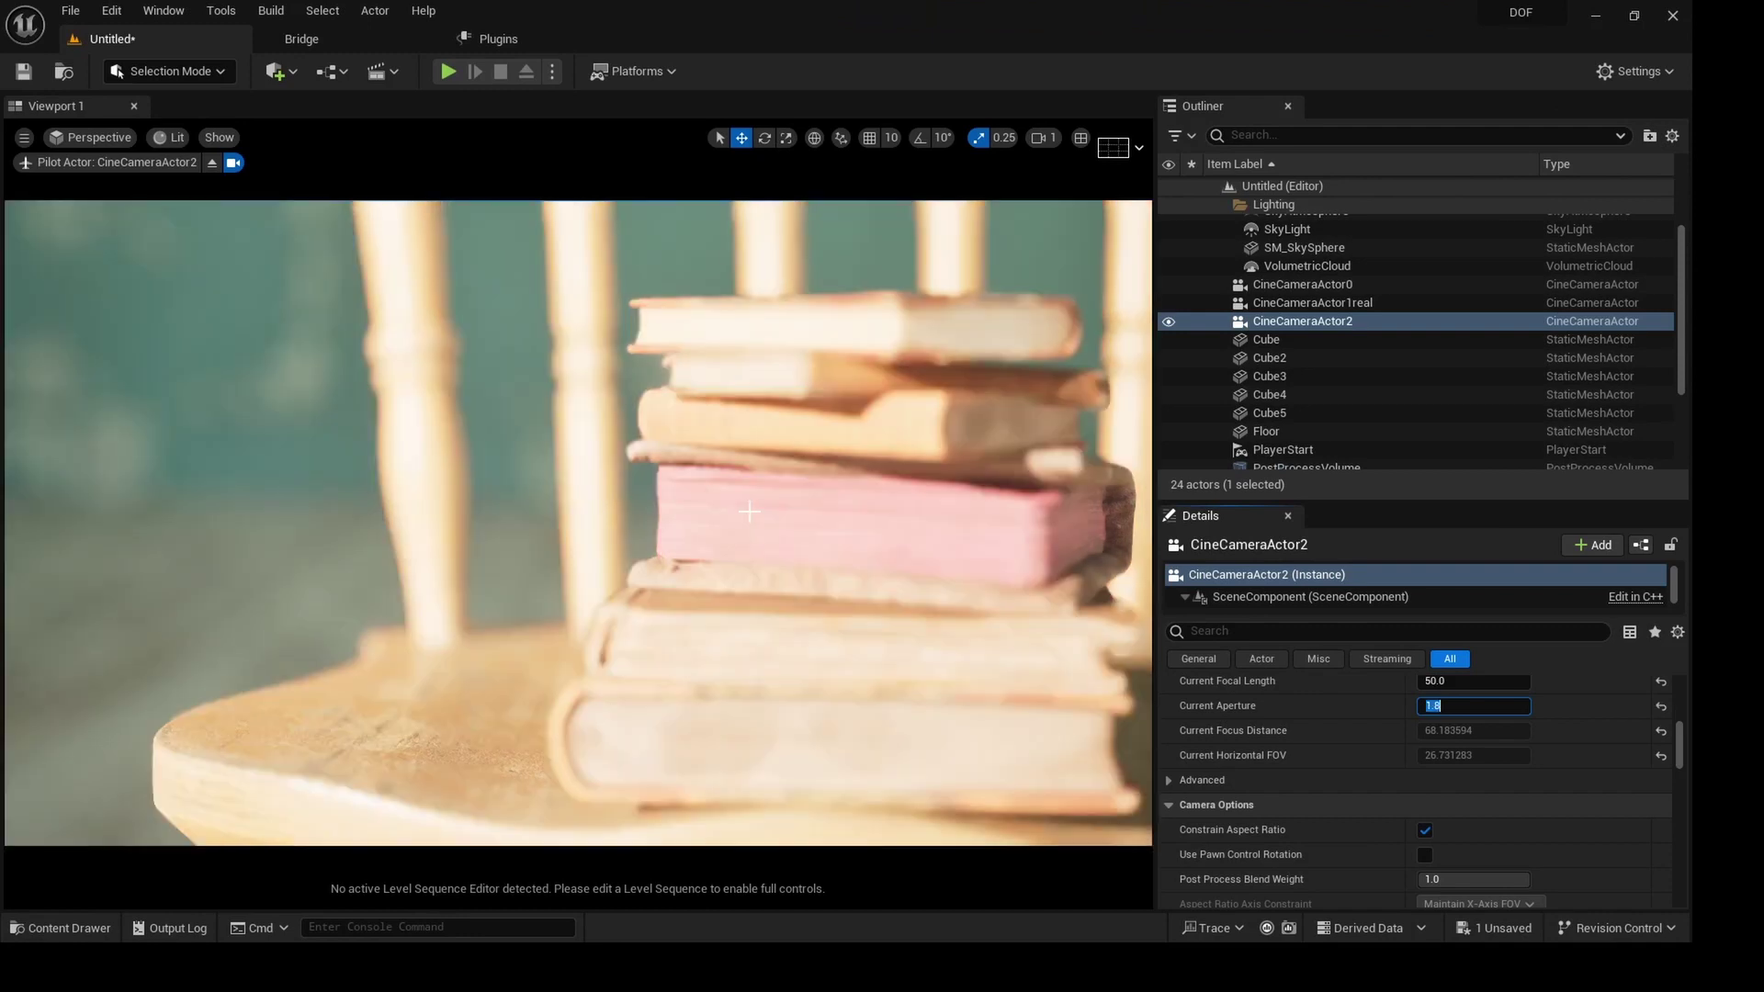
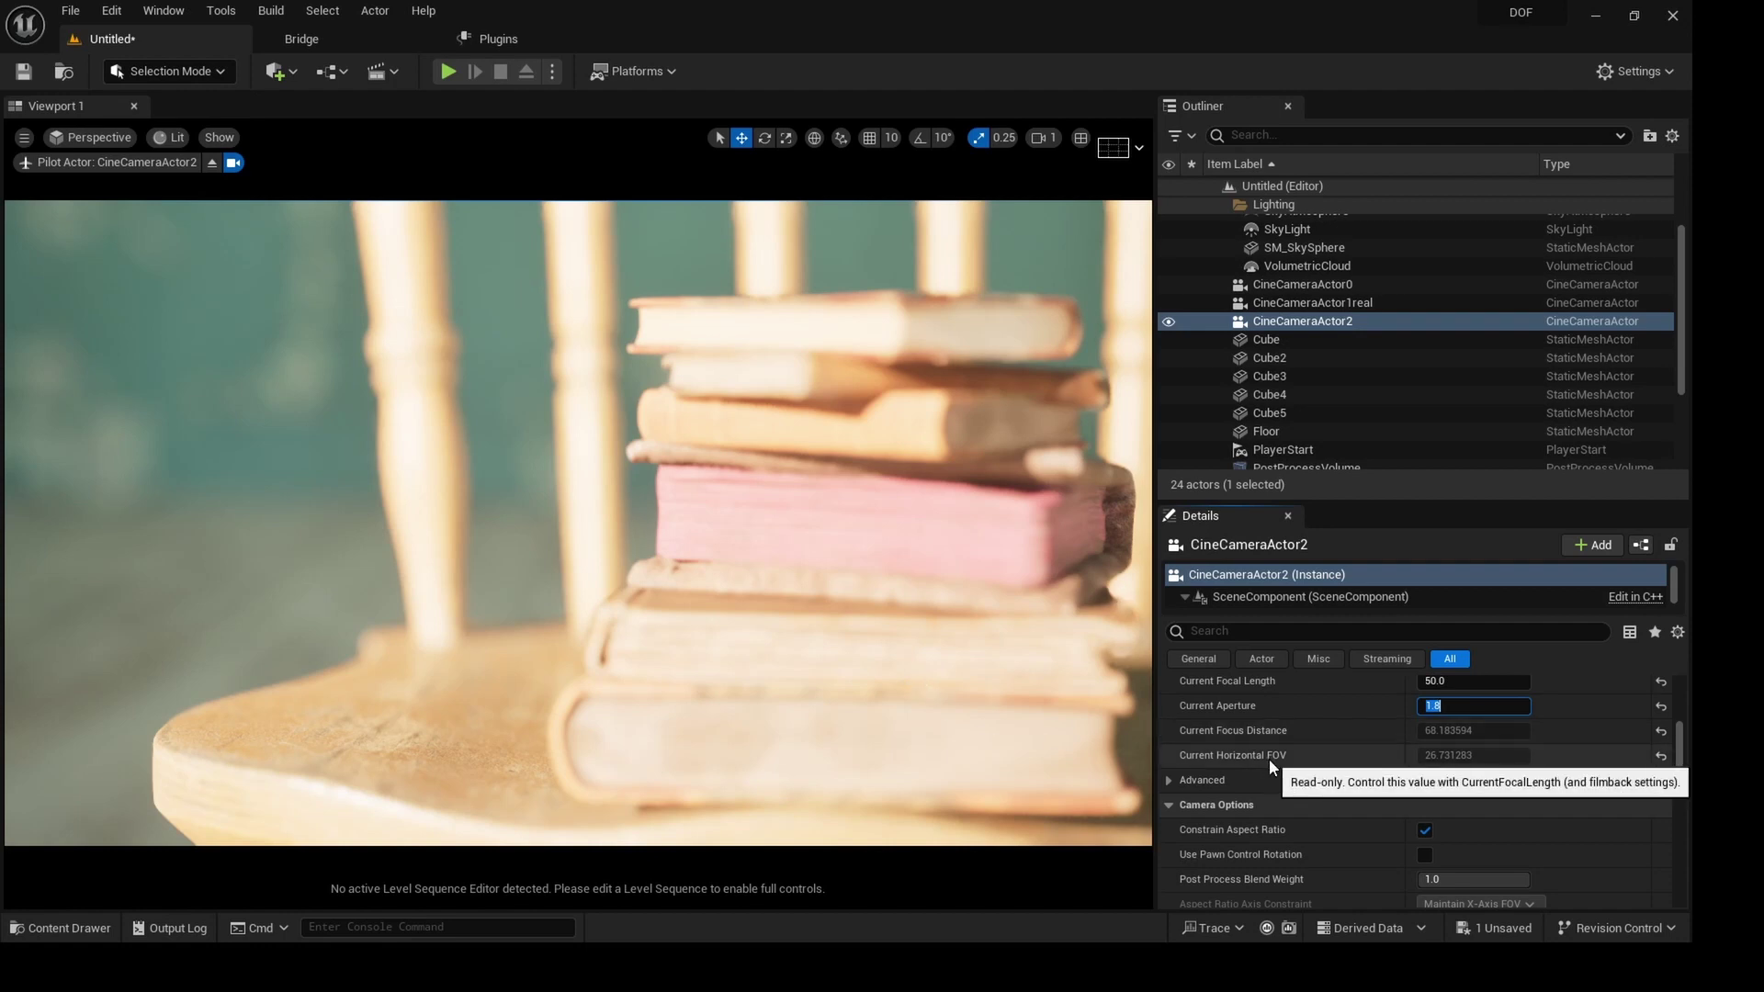
Lower CineCameraActor2's exposure compensation in its post-process settings to about 11.32.
scroll(1261, 771, down, 2)
scroll(1268, 780, down, 8)
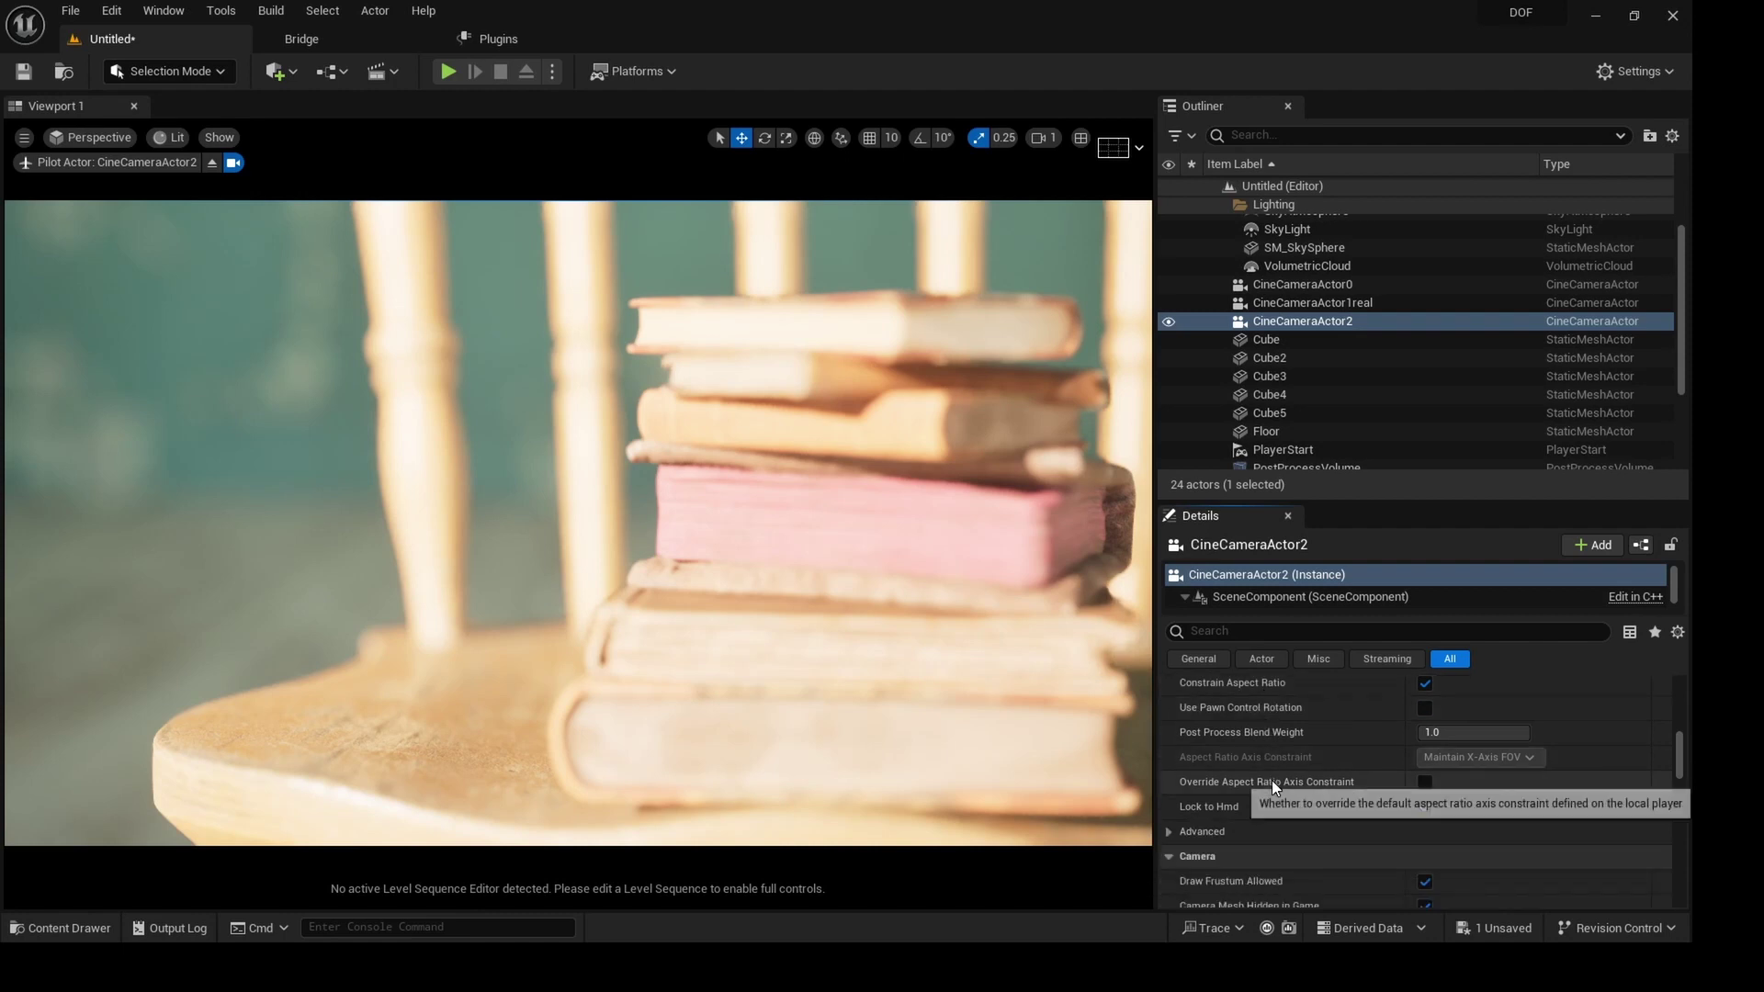
scroll(1284, 785, down, 2)
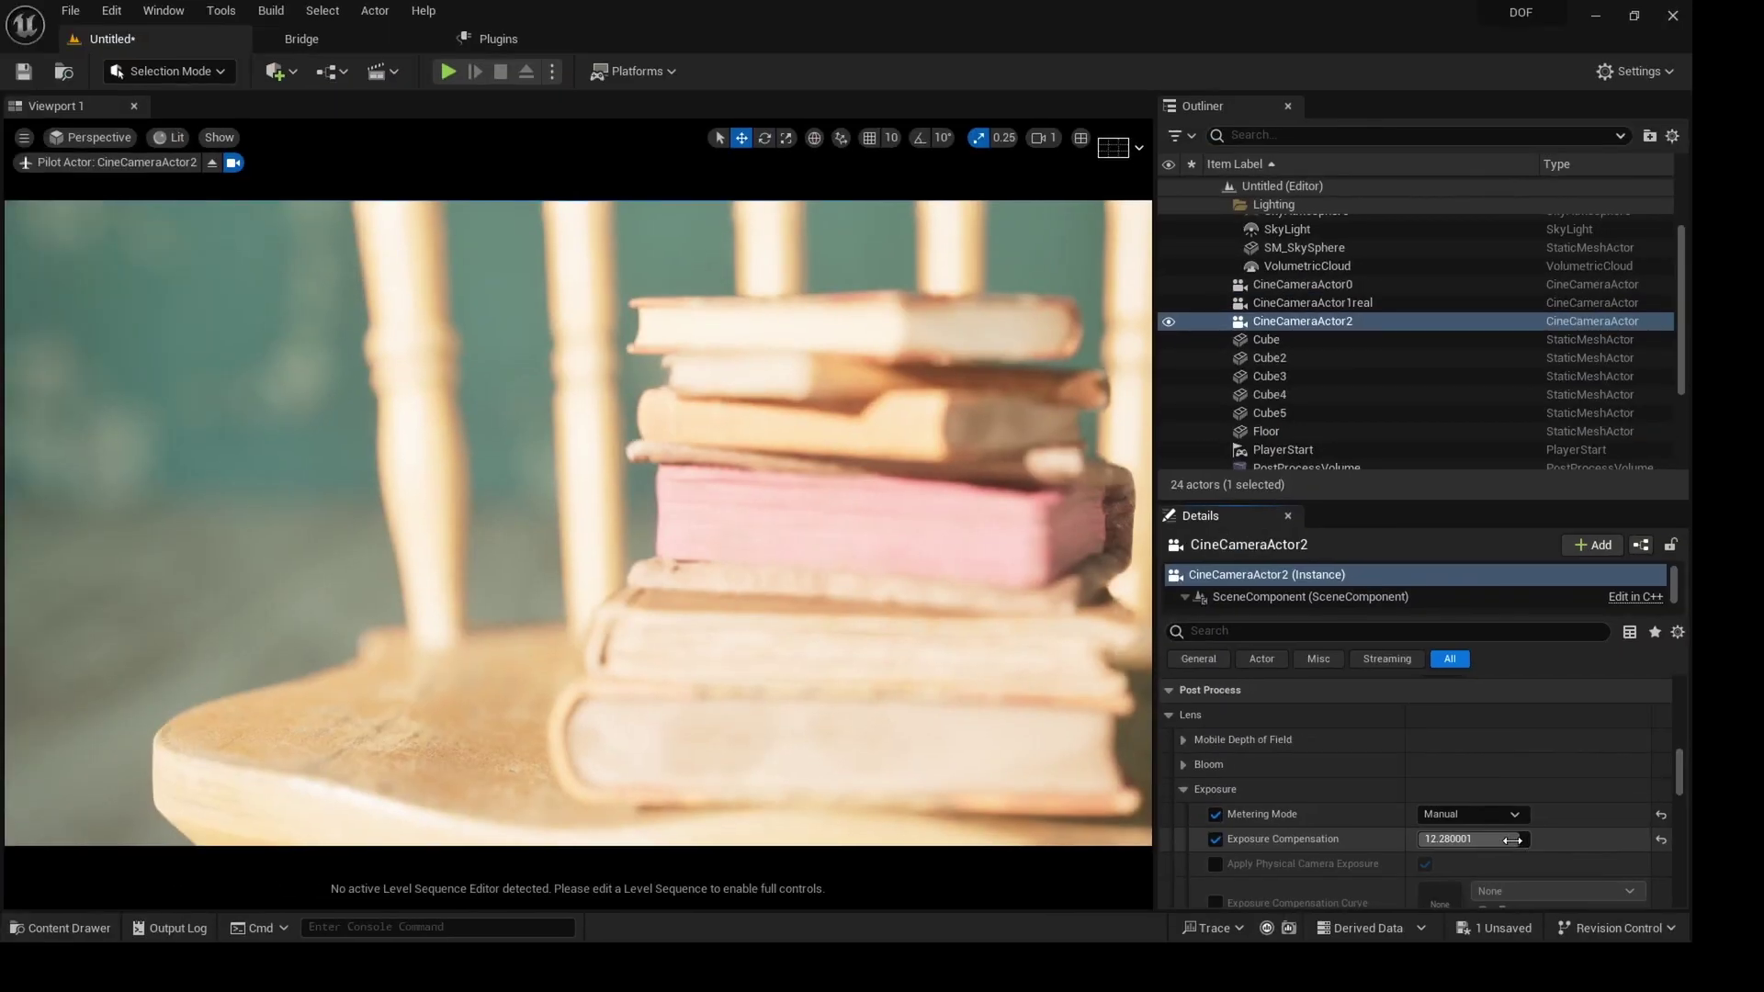
drag(1509, 841, 1470, 840)
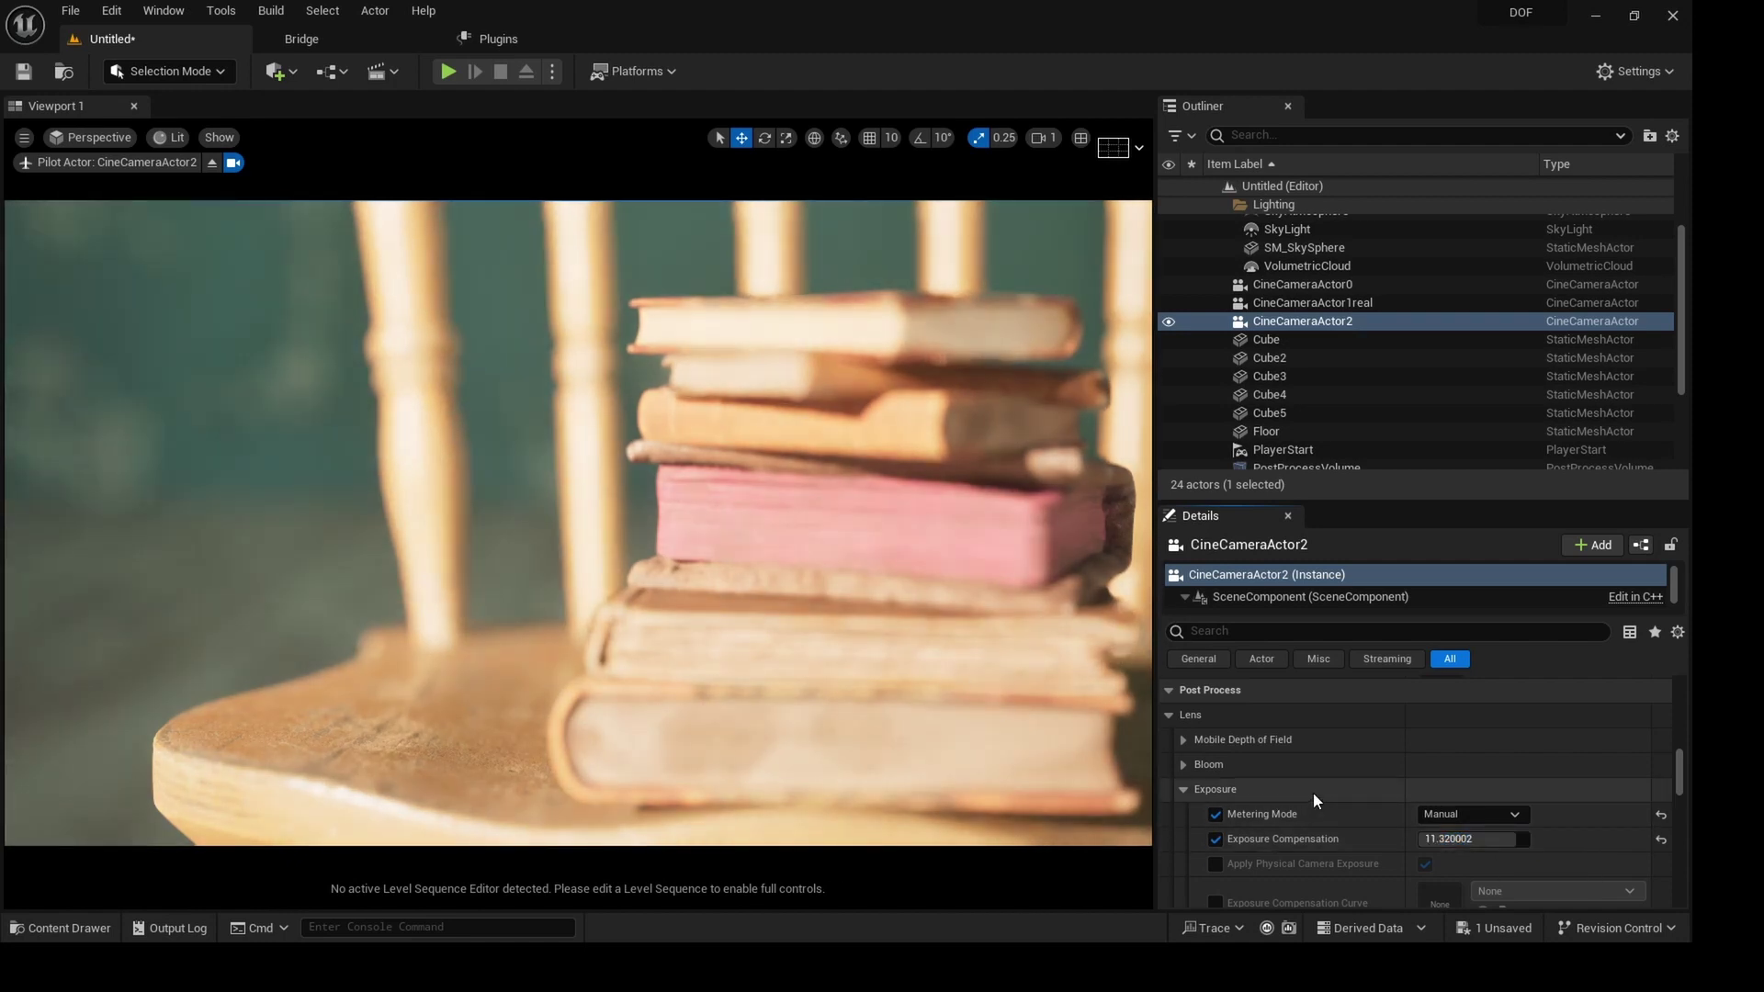
Change CineCameraActor2's tracked actor to the wooden chair, S_Wooden_Chair_ukipagtbw_high, and pull the piloted camera back to check its focus.
scroll(1315, 790, up, 5)
scroll(1341, 792, down, 6)
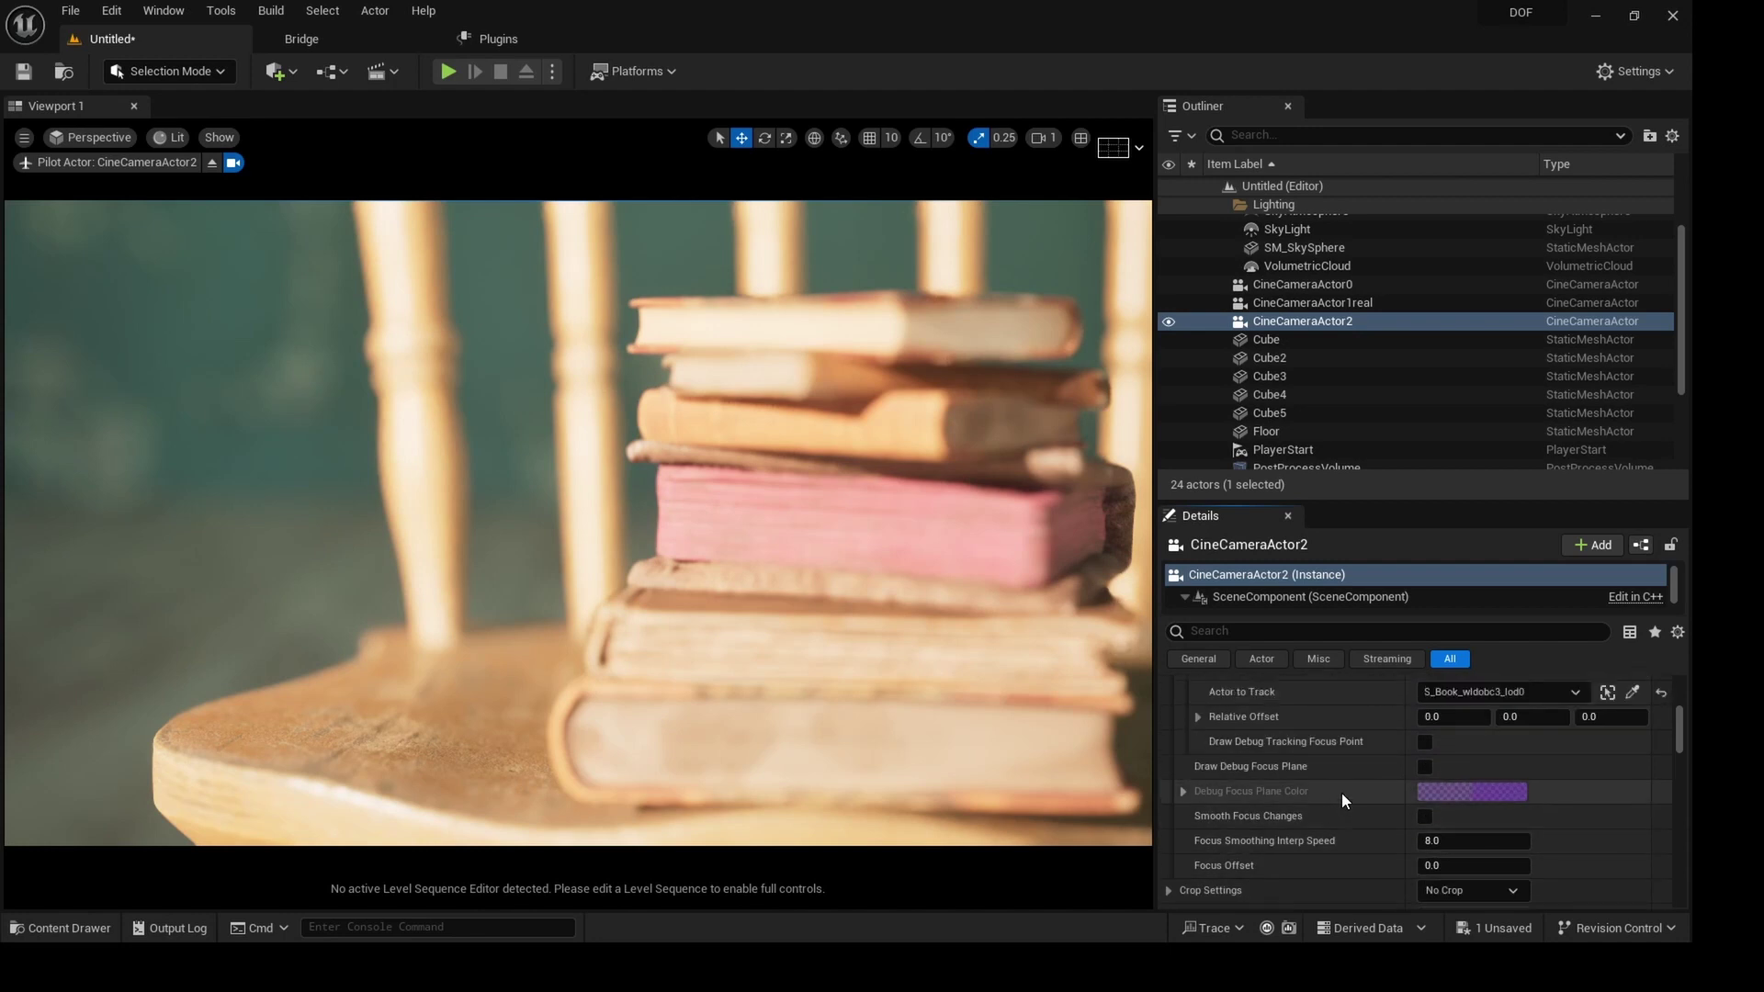
click(1632, 751)
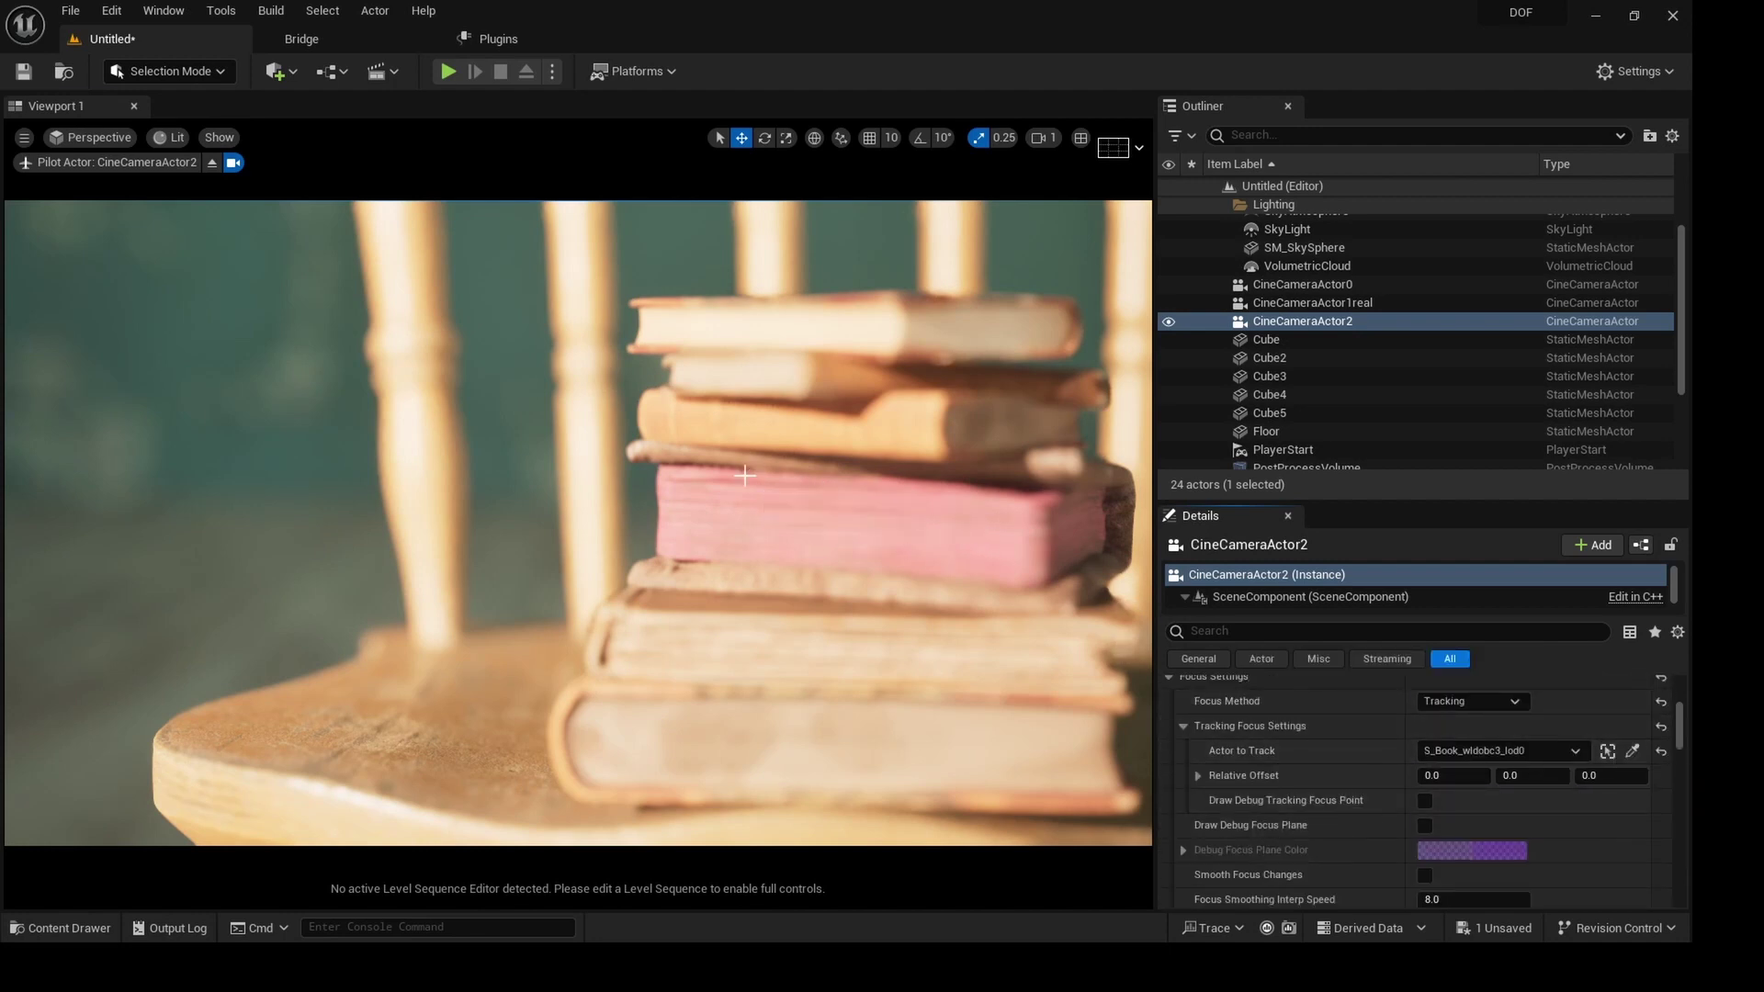
click(1632, 752)
click(564, 365)
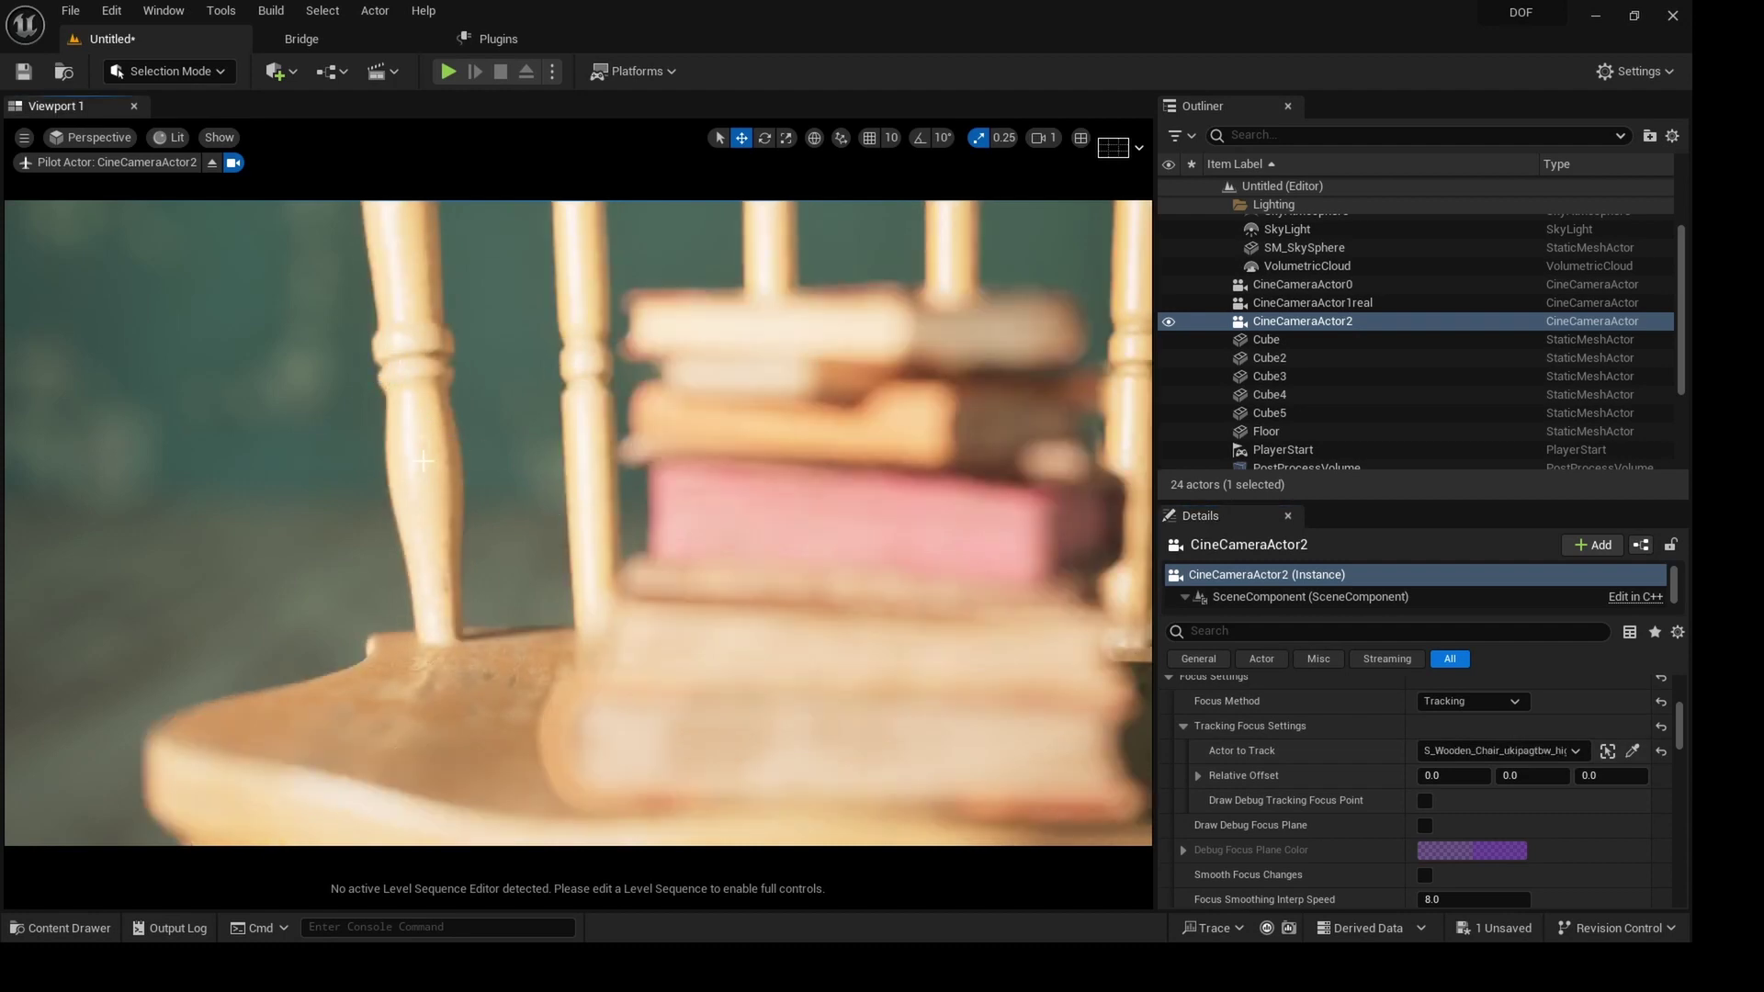
click(429, 677)
alt+drag(429, 677, 473, 664)
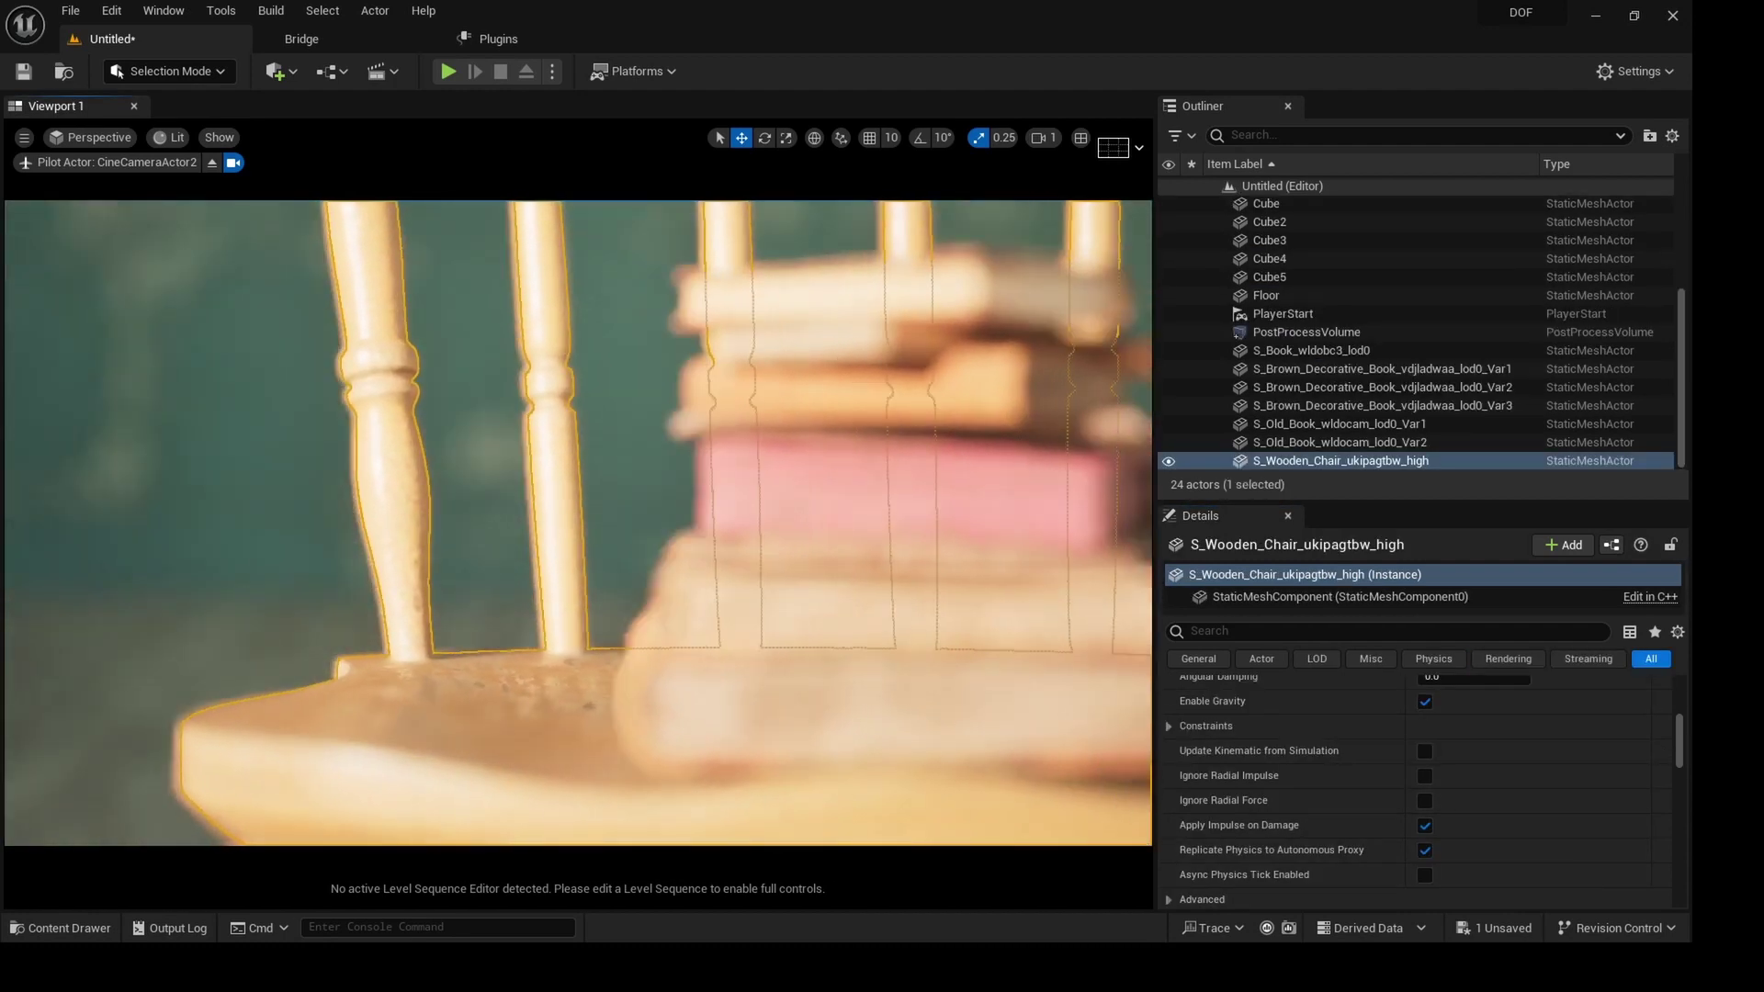
scroll(432, 718, down, 5)
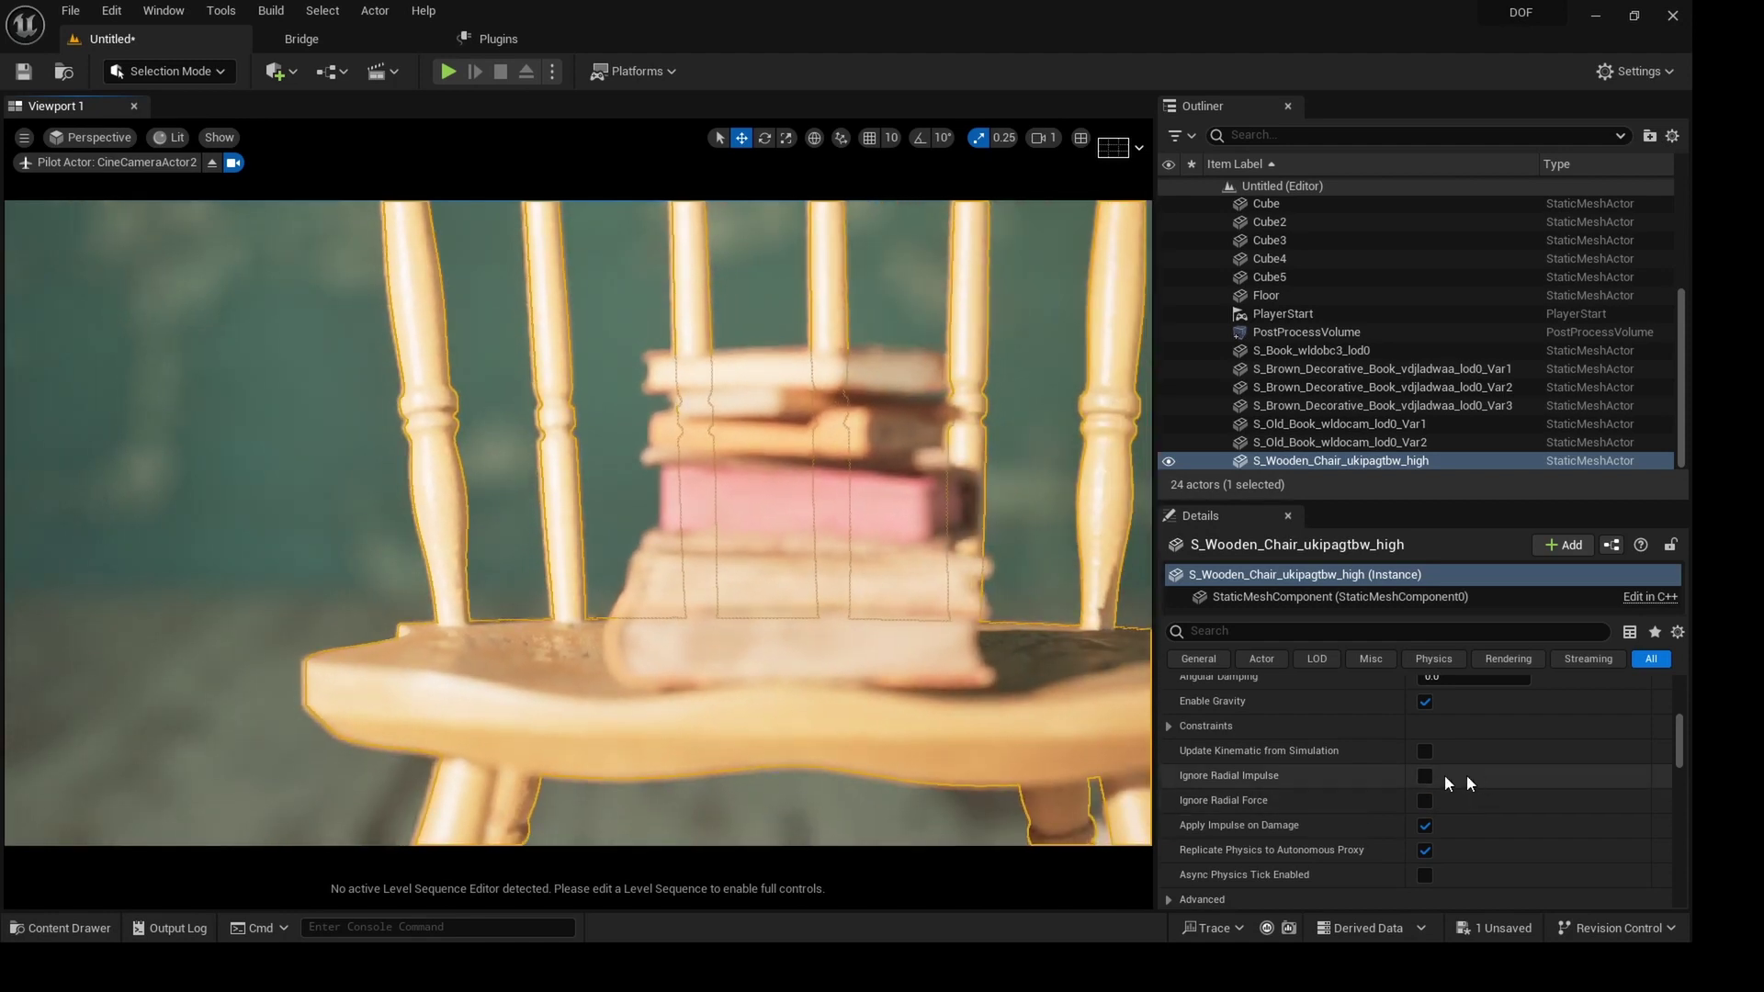
Change CineCameraActor2's tracked actor back to the pink book, S_Book_wldobc3_lod0, by picking it from the scene.
scroll(1378, 781, up, 10)
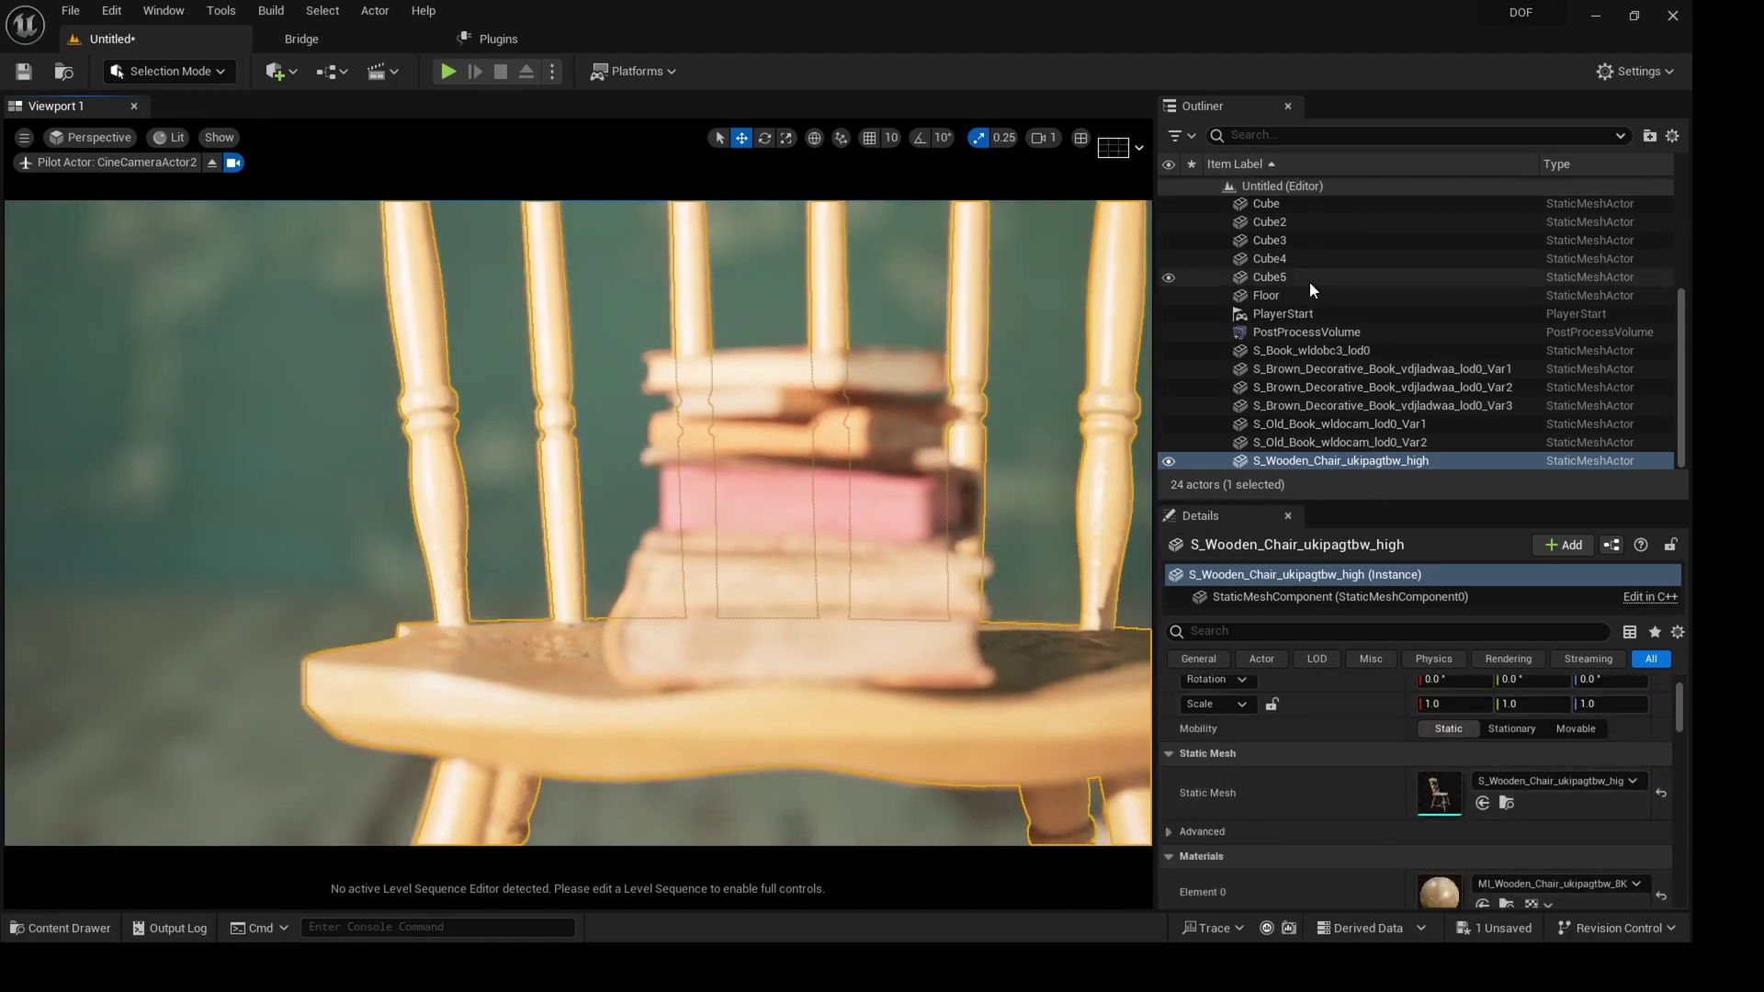
scroll(1309, 290, up, 3)
click(1303, 350)
scroll(1346, 835, down, 3)
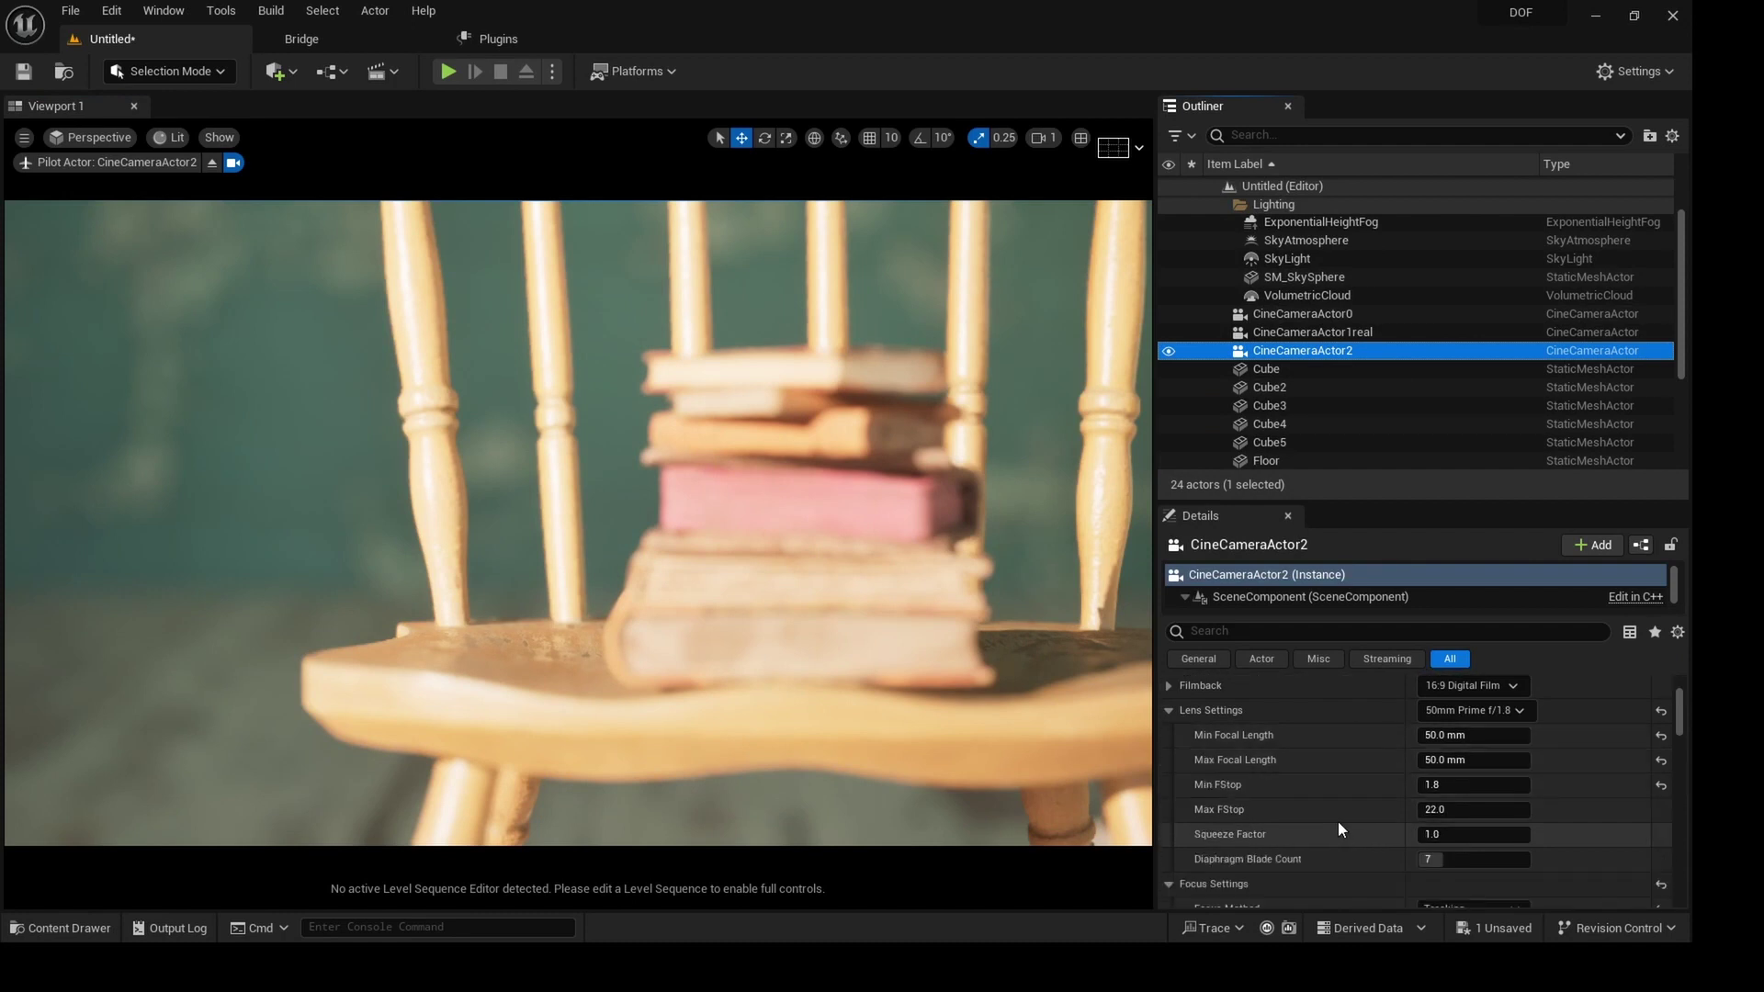
scroll(1338, 827, down, 5)
click(1633, 723)
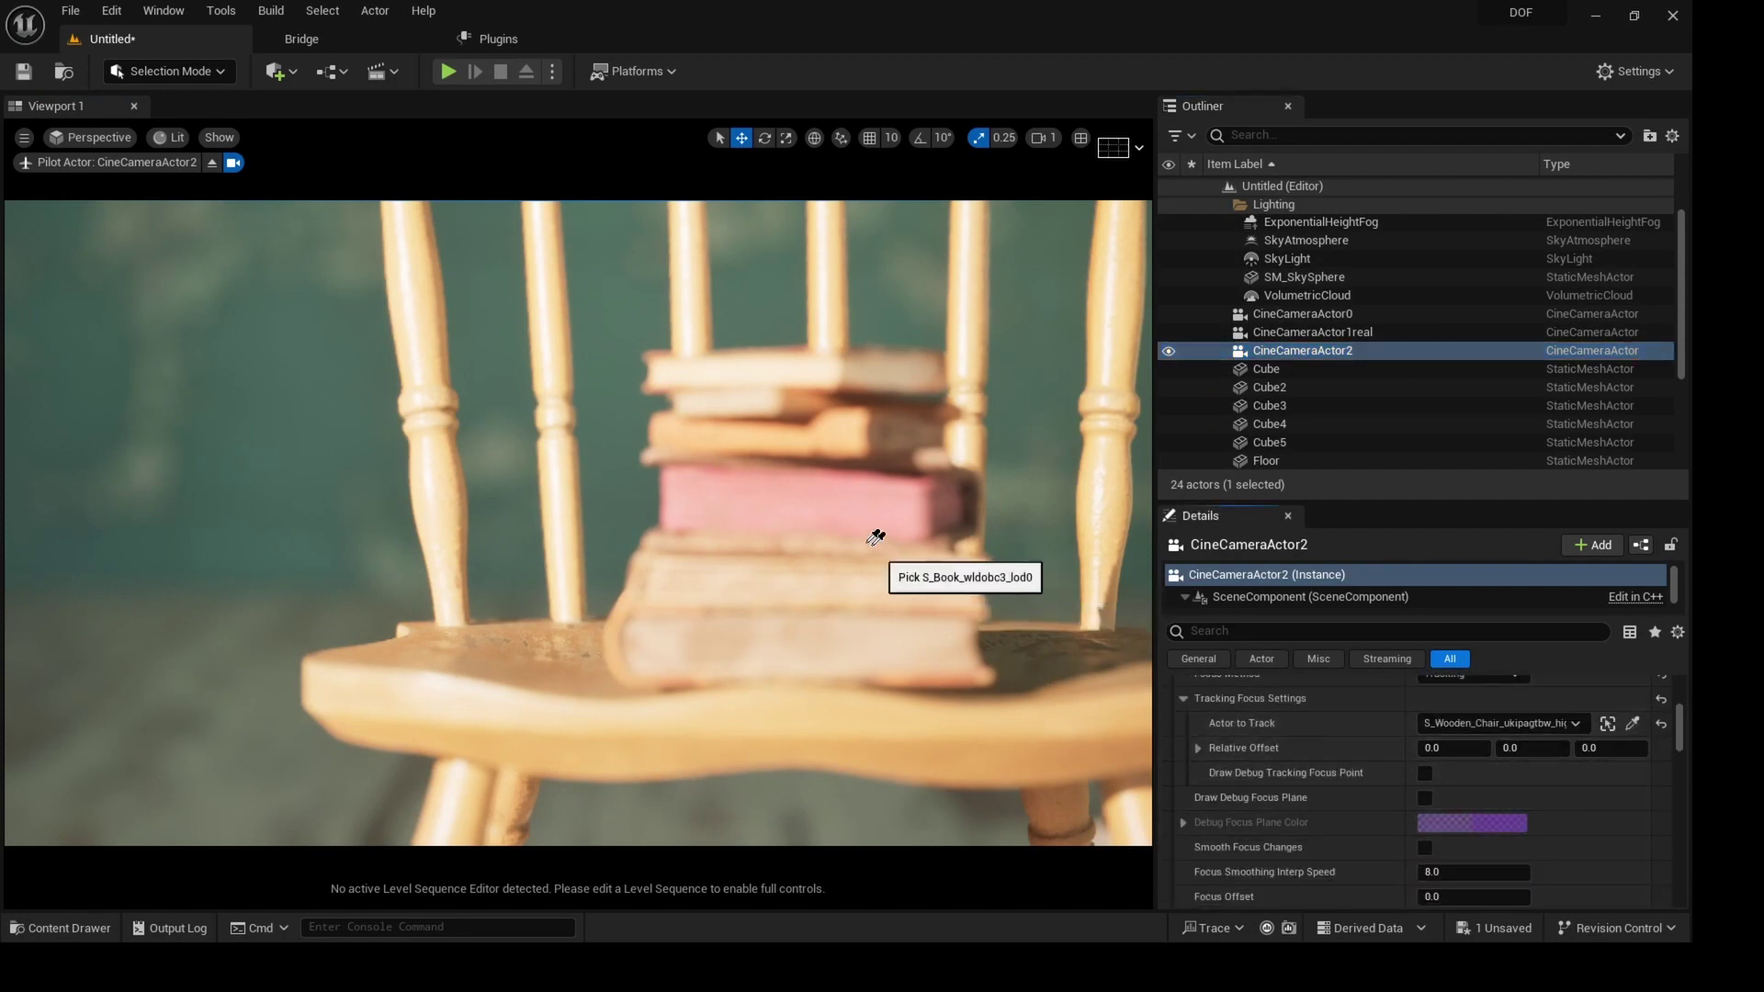
click(870, 541)
Move the piloted camera around, towards and away from the book stack to examine how focus tracks the pink book.
click(799, 558)
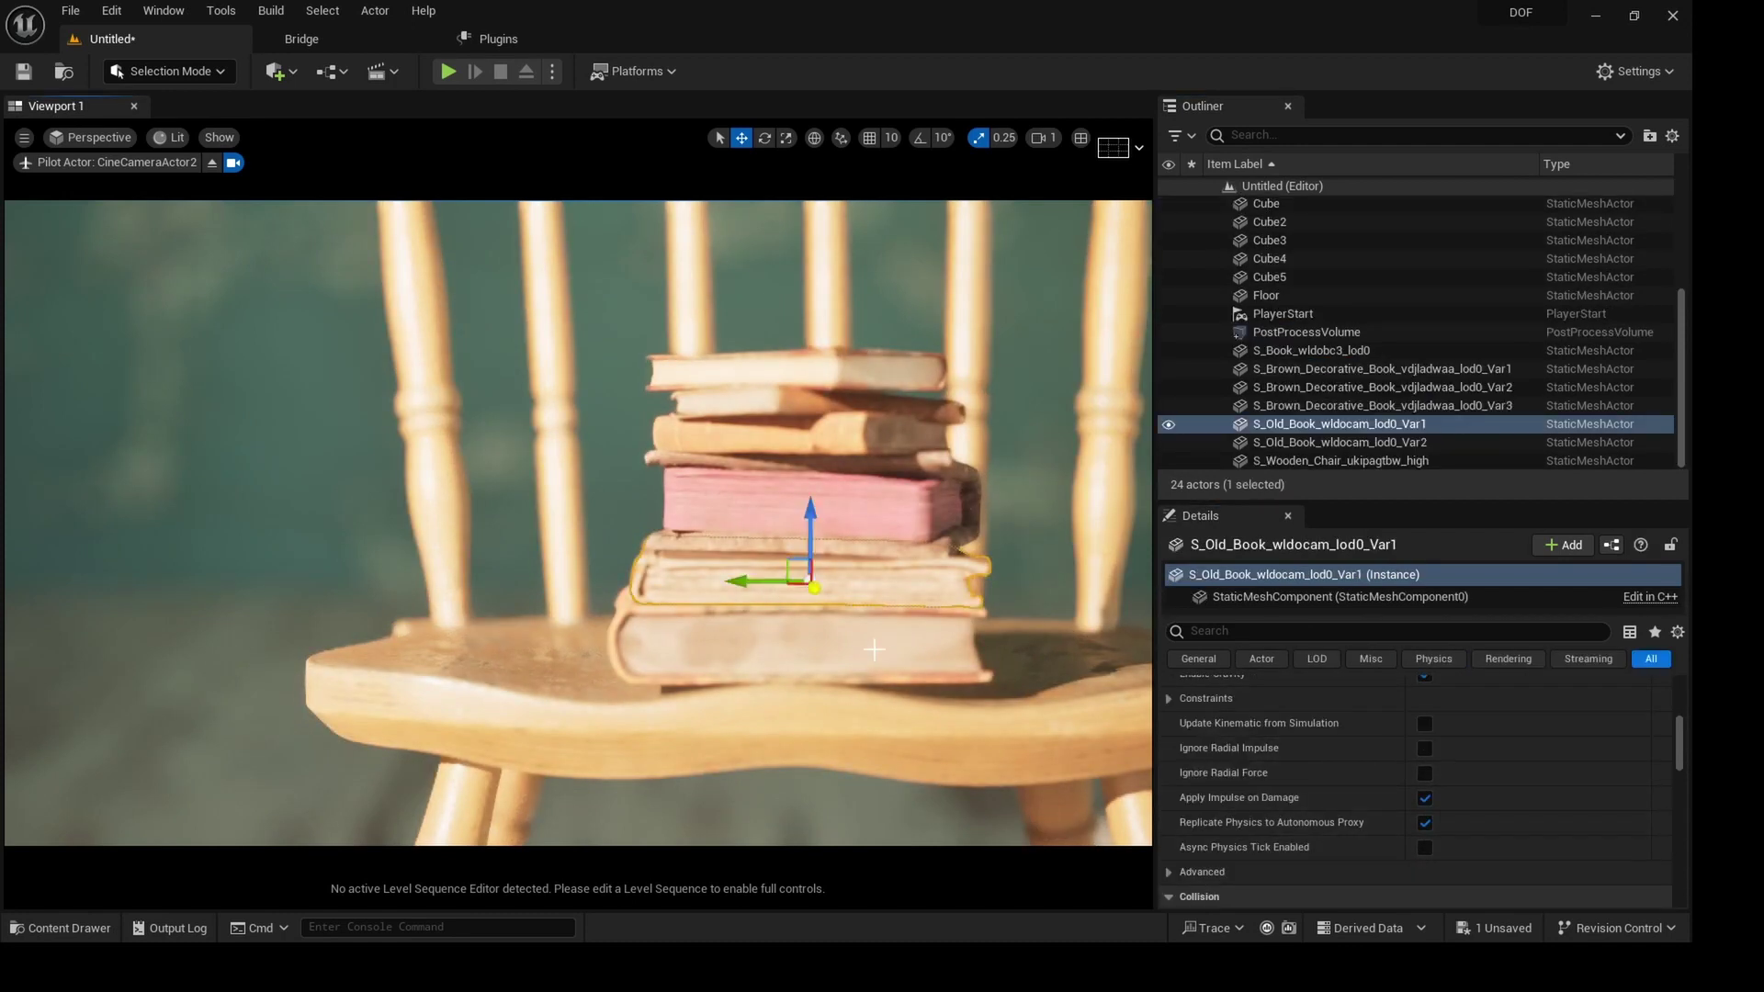
mouse_move(873, 651)
alt+mouse_down()
mouse_move(753, 640)
mouse_move(864, 646)
alt+mouse_up()
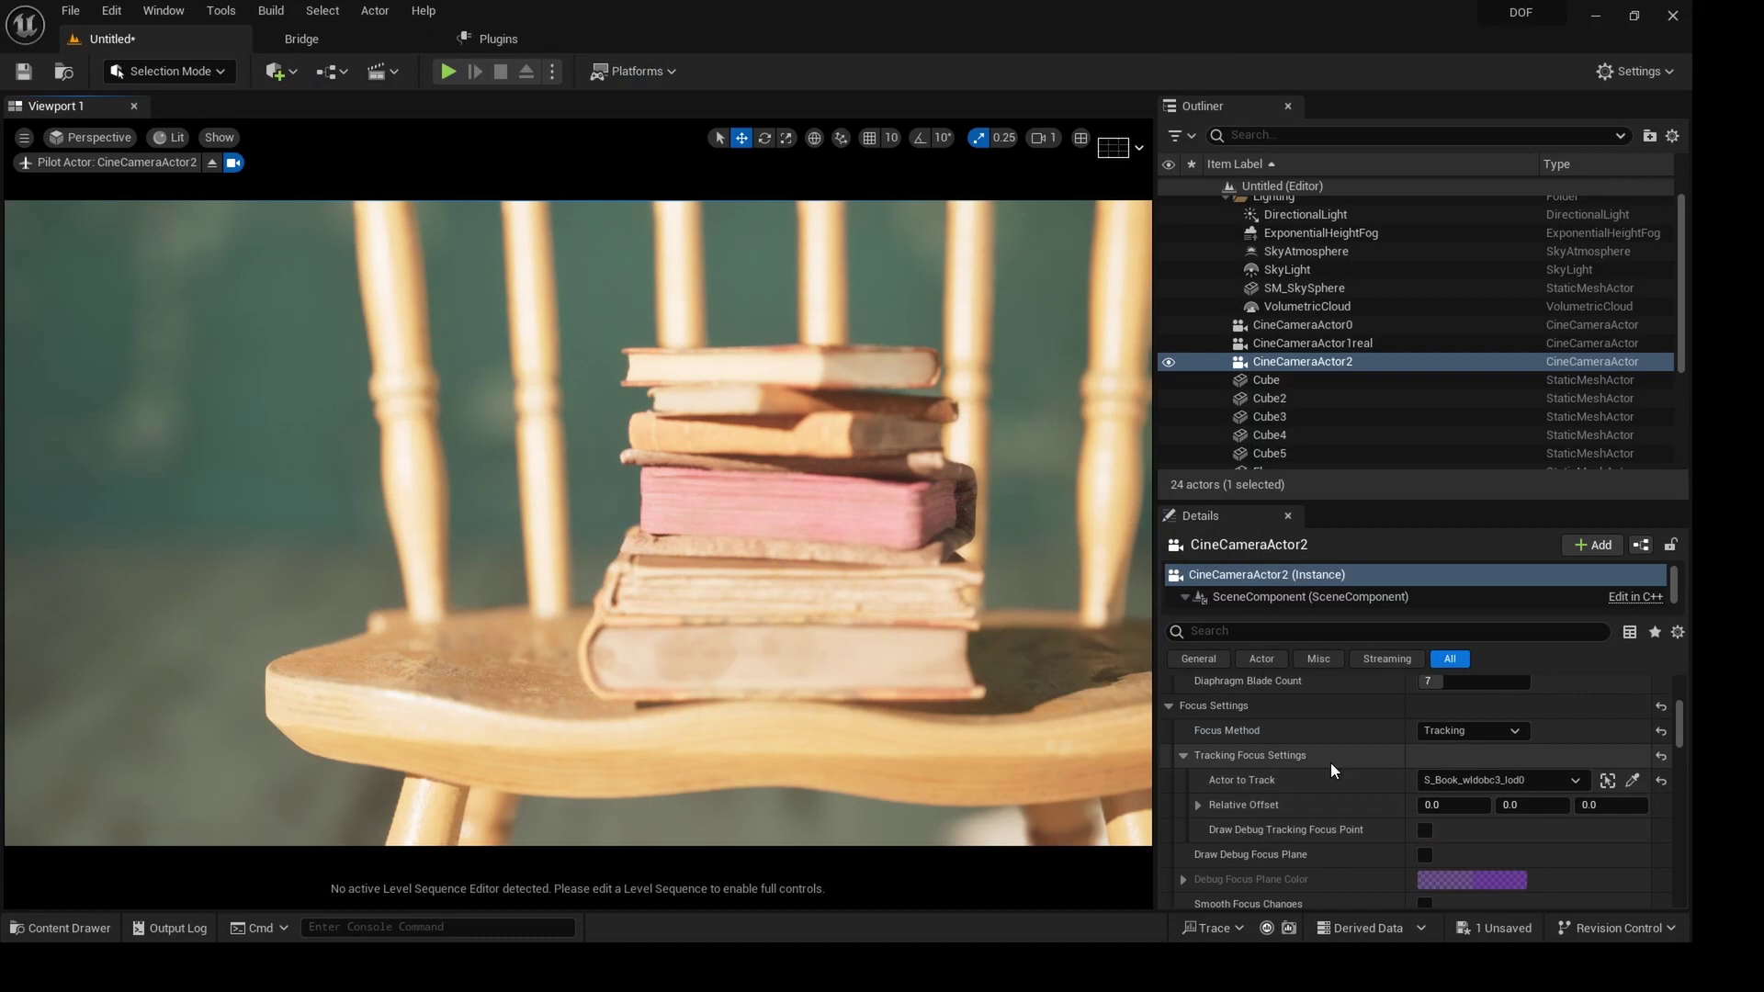
click(673, 508)
alt+right_drag(593, 550, 496, 550)
scroll(593, 549, up, 4)
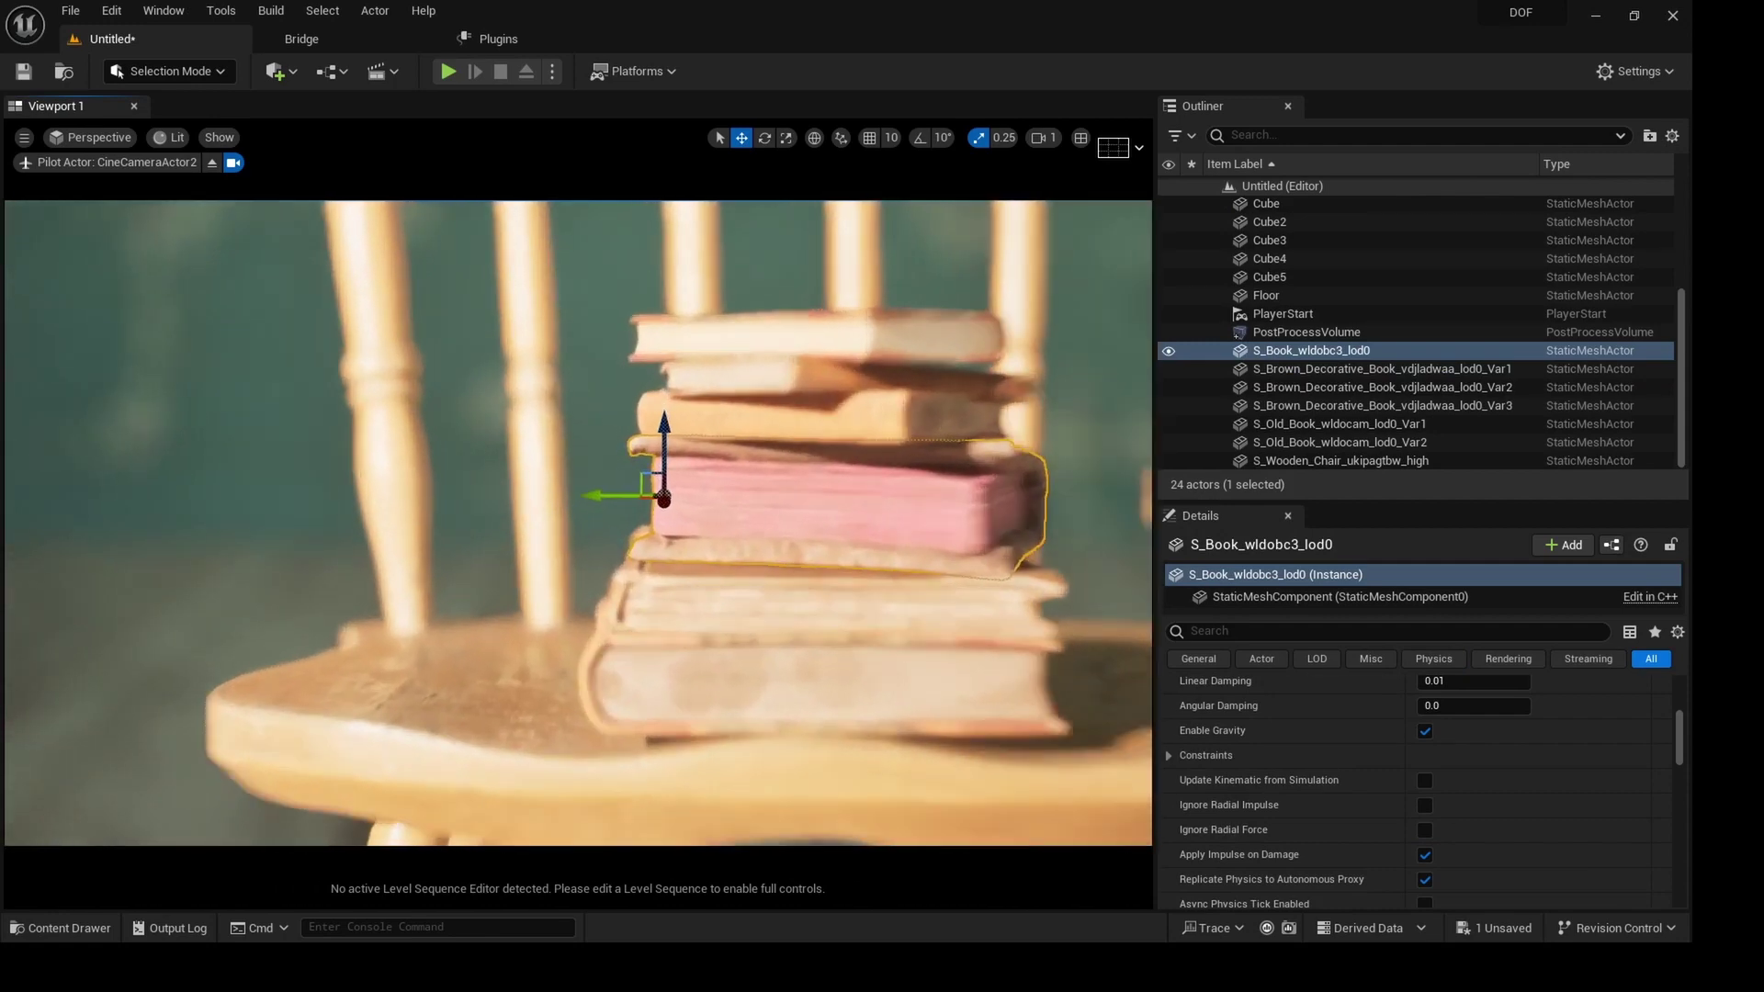
scroll(593, 550, up, 2)
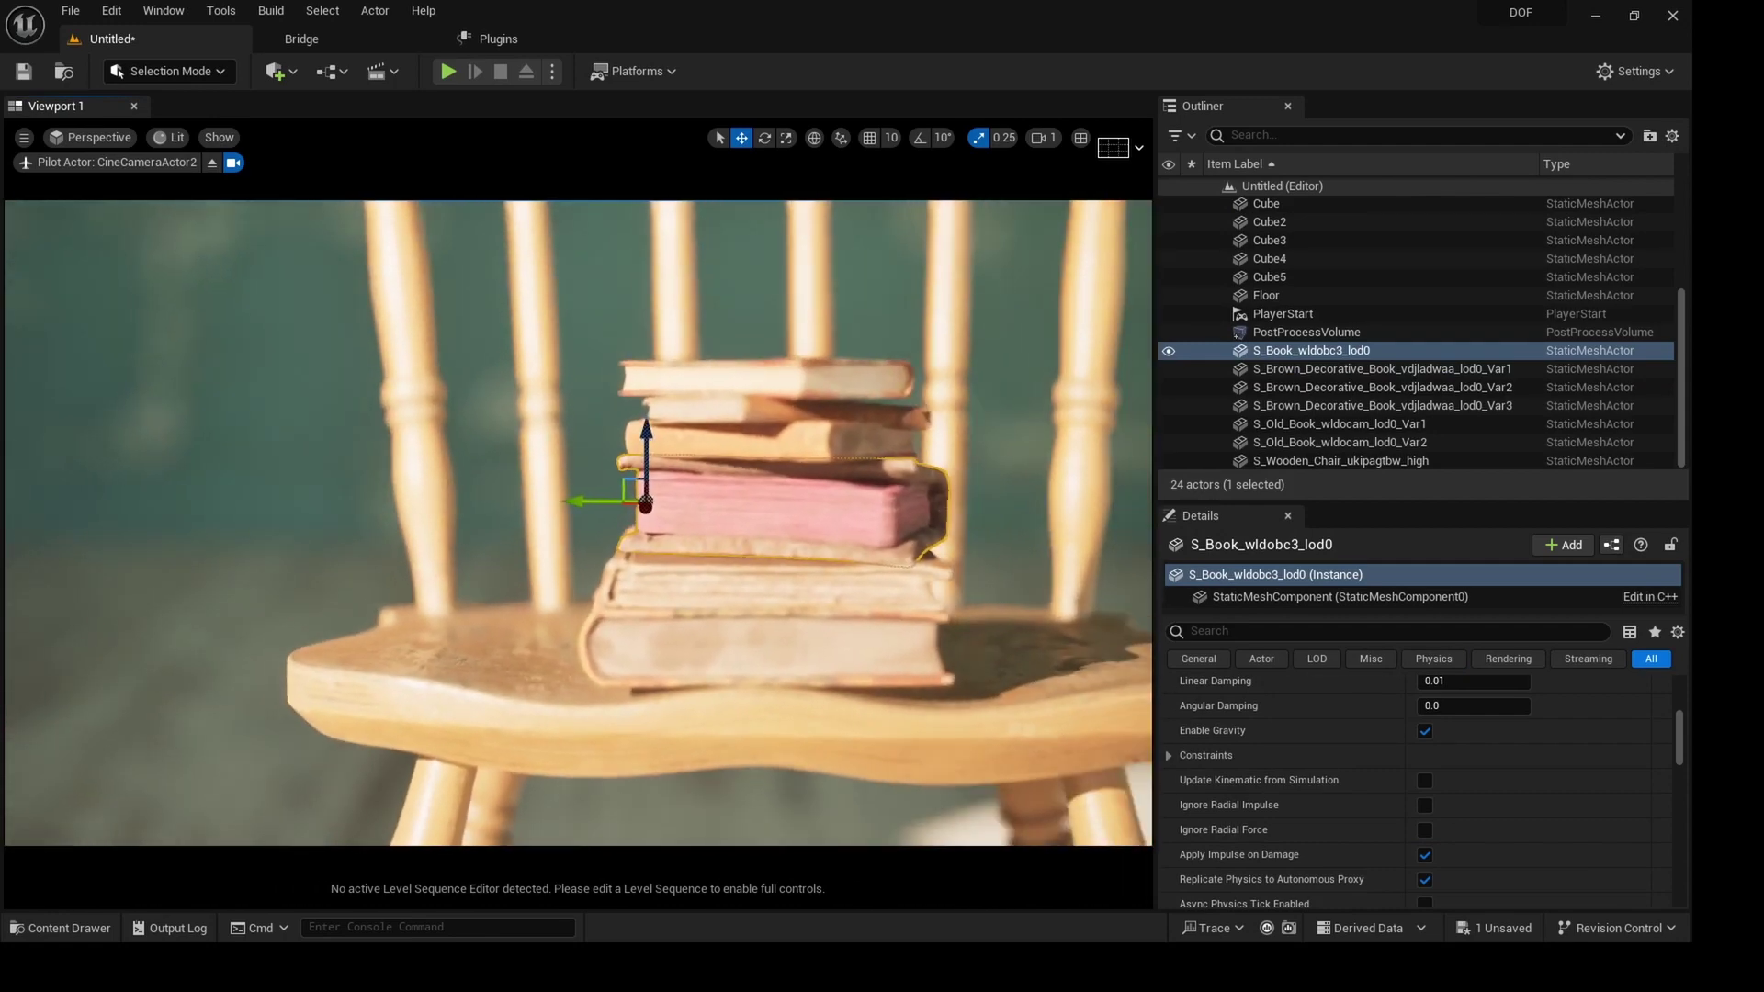
Switch CineCameraActor2's focus method to Manual.
scroll(1286, 276, up, 4)
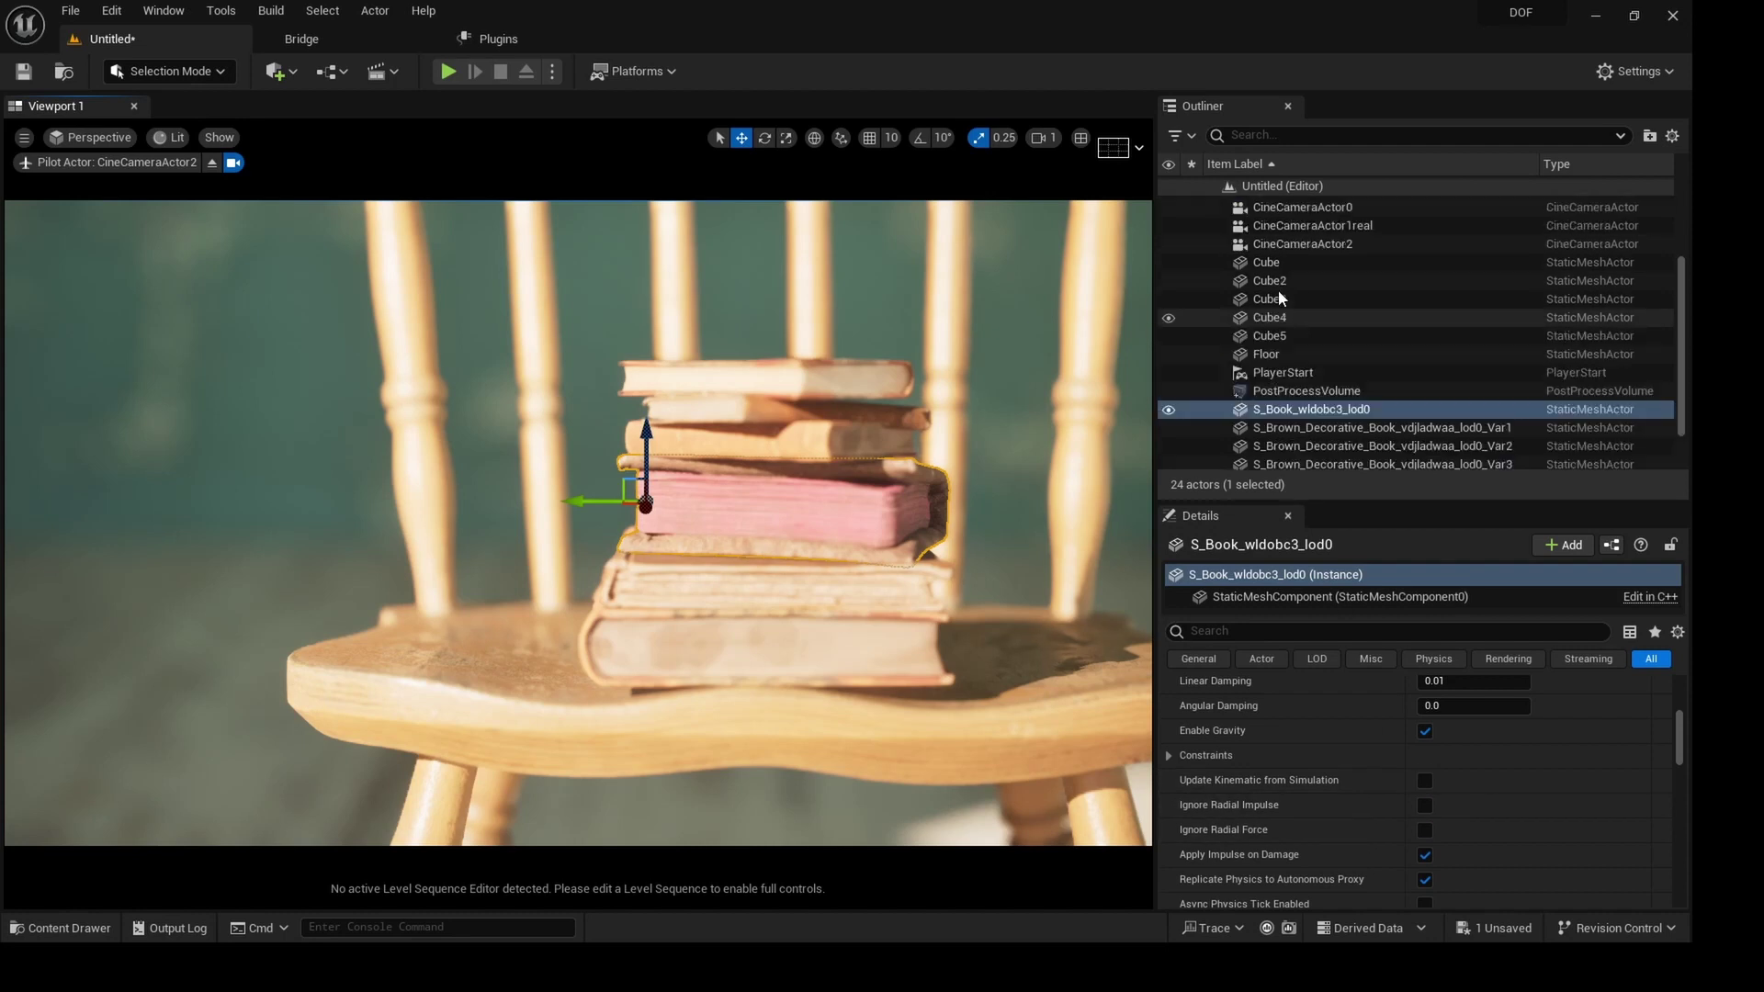
click(1291, 323)
scroll(1364, 832, up, 3)
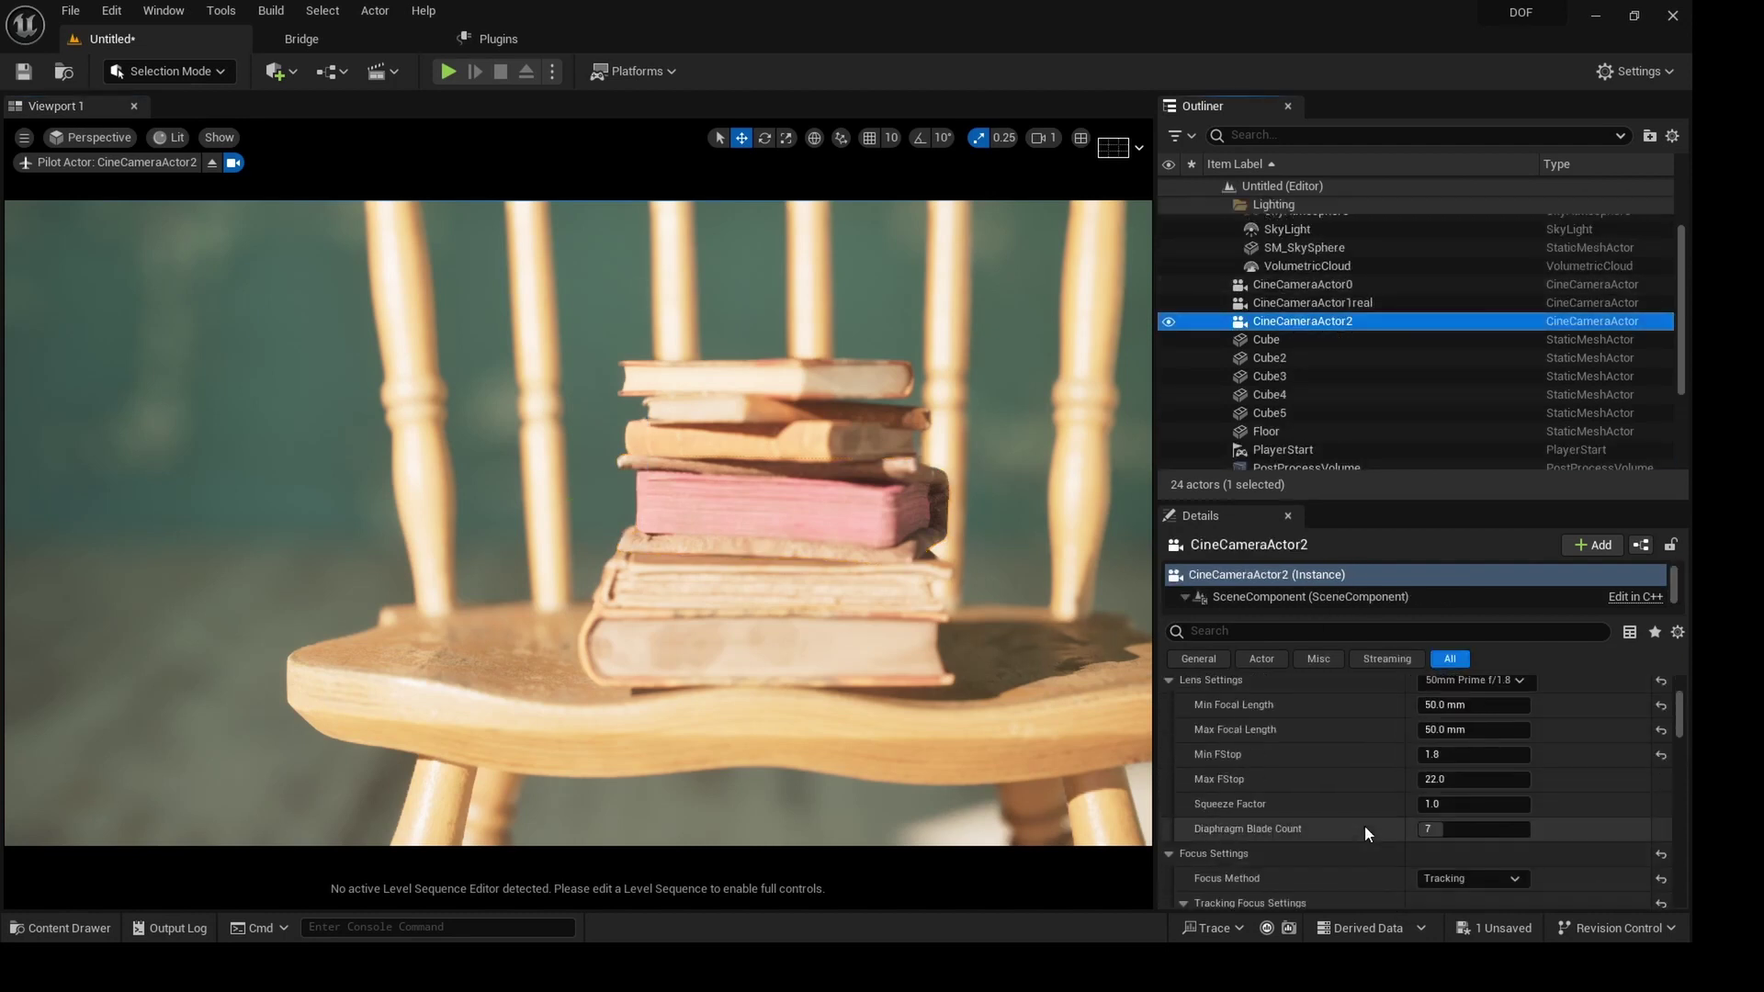
scroll(1359, 827, down, 3)
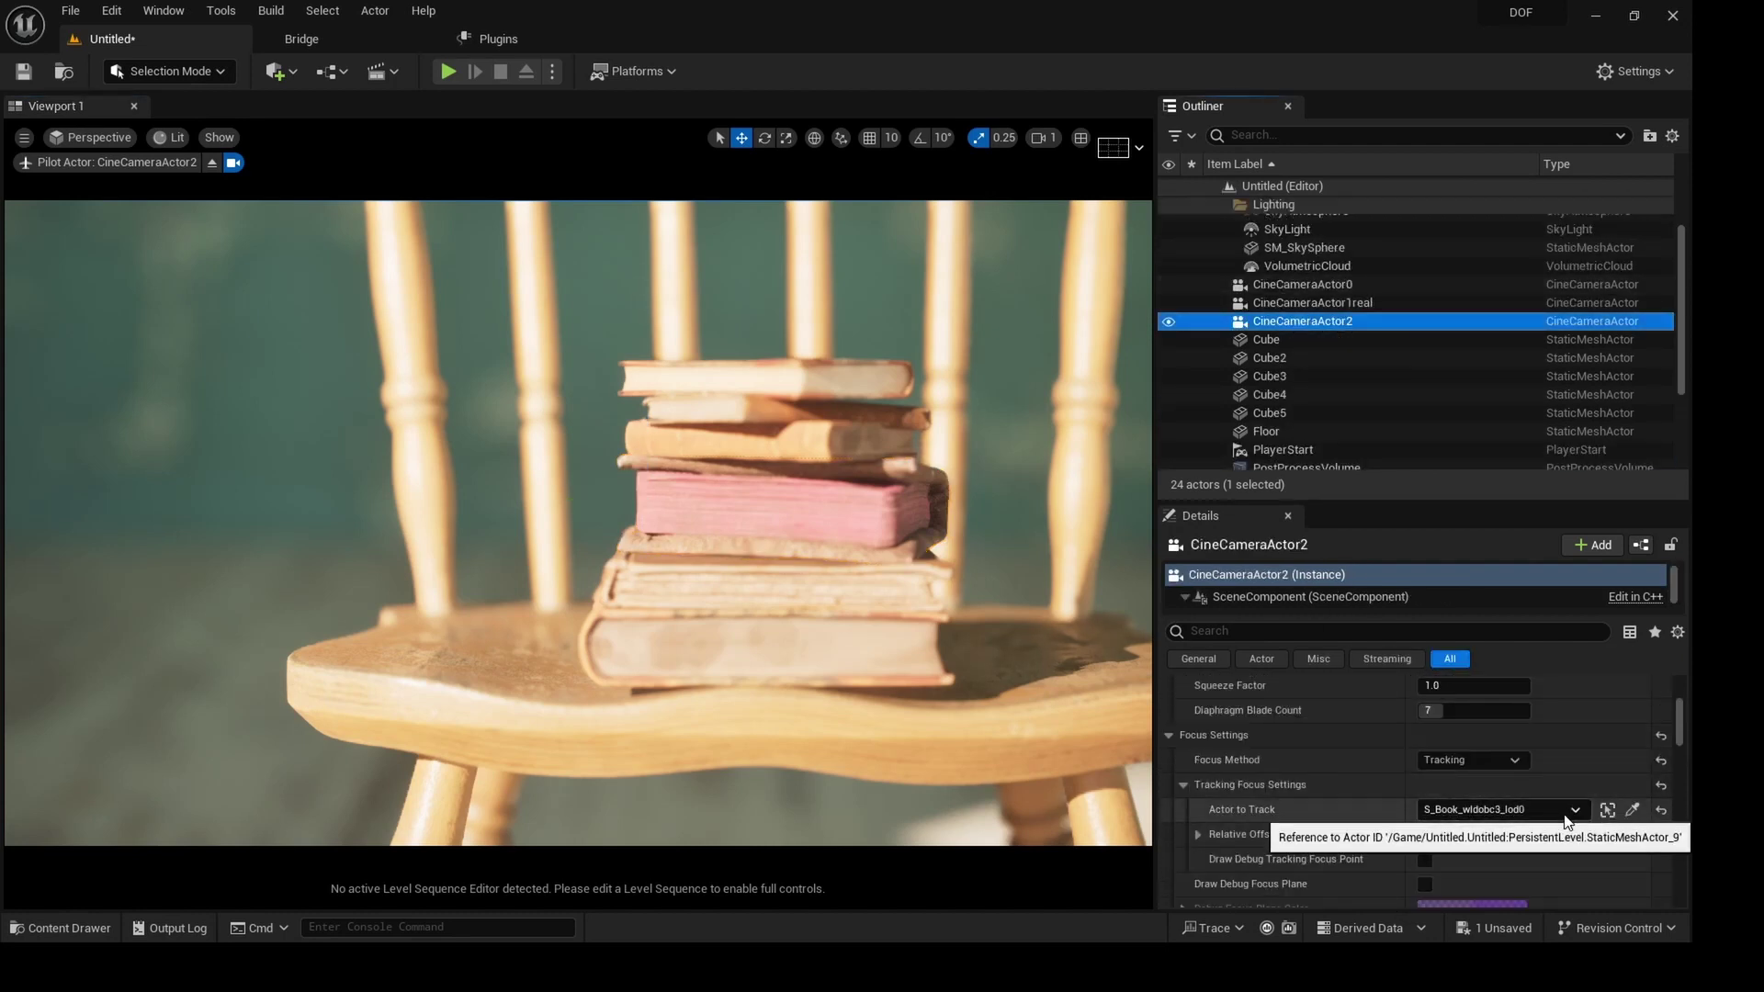
click(1506, 761)
click(1473, 785)
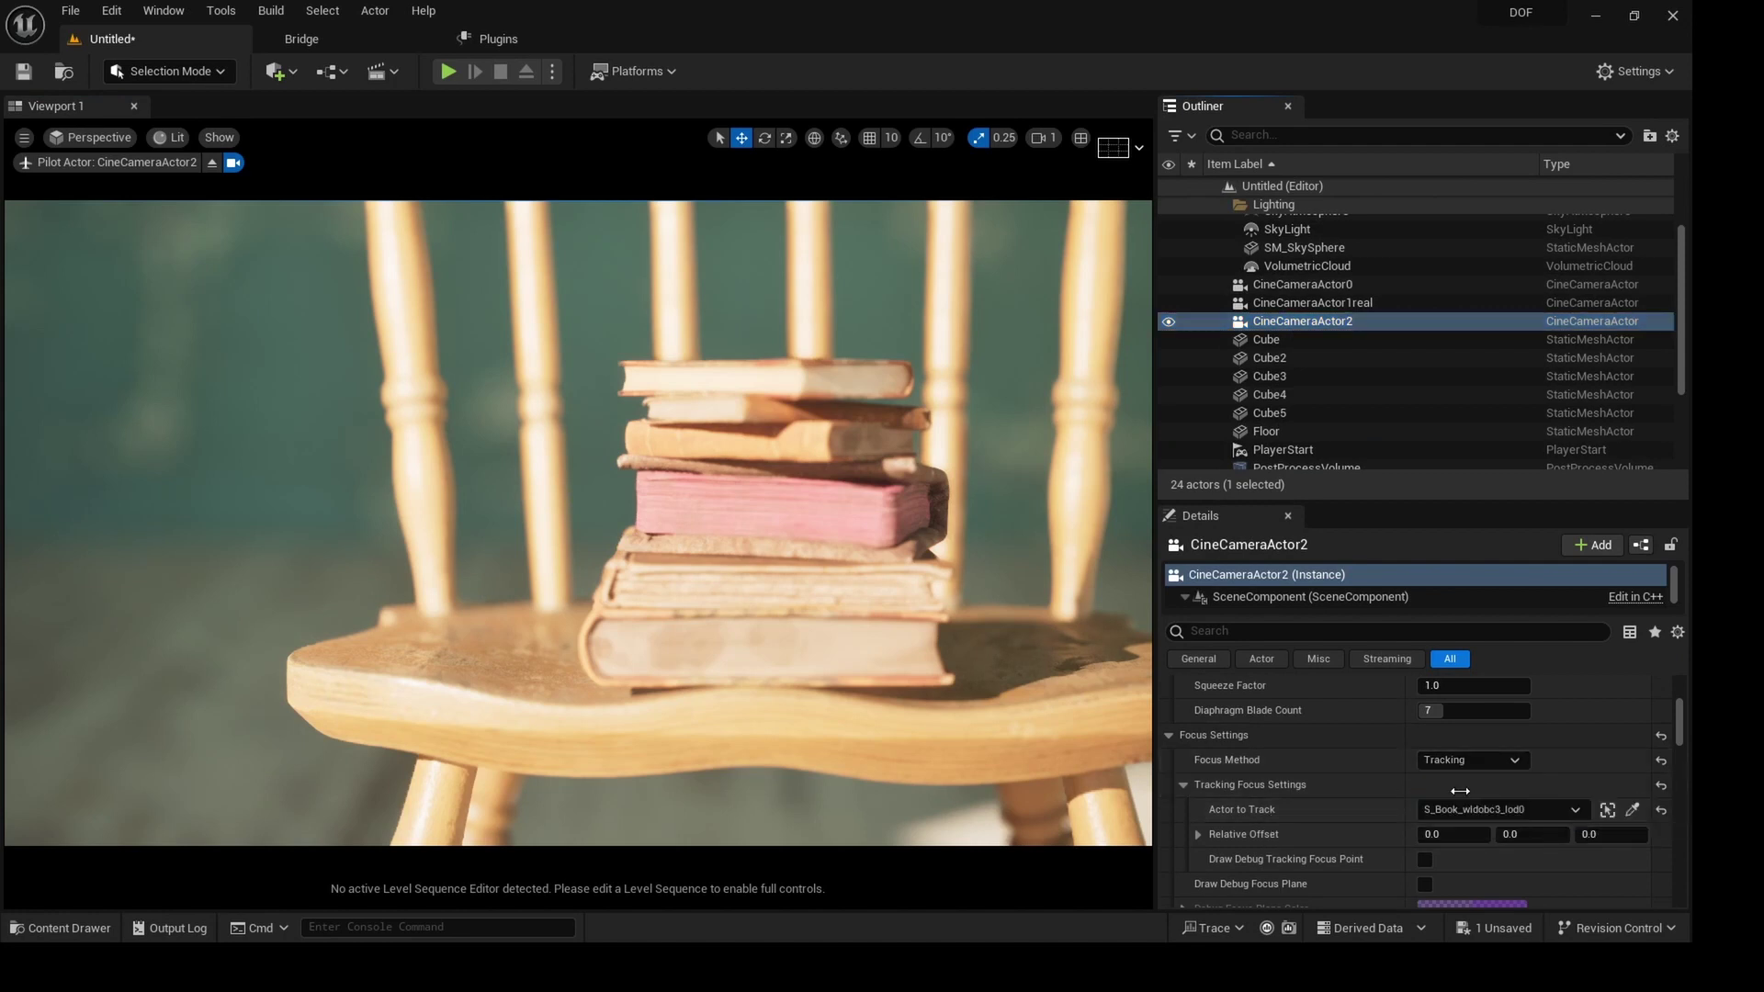
Change CineCameraActor2's lens preset to Universal Zoom.
scroll(1382, 779, up, 7)
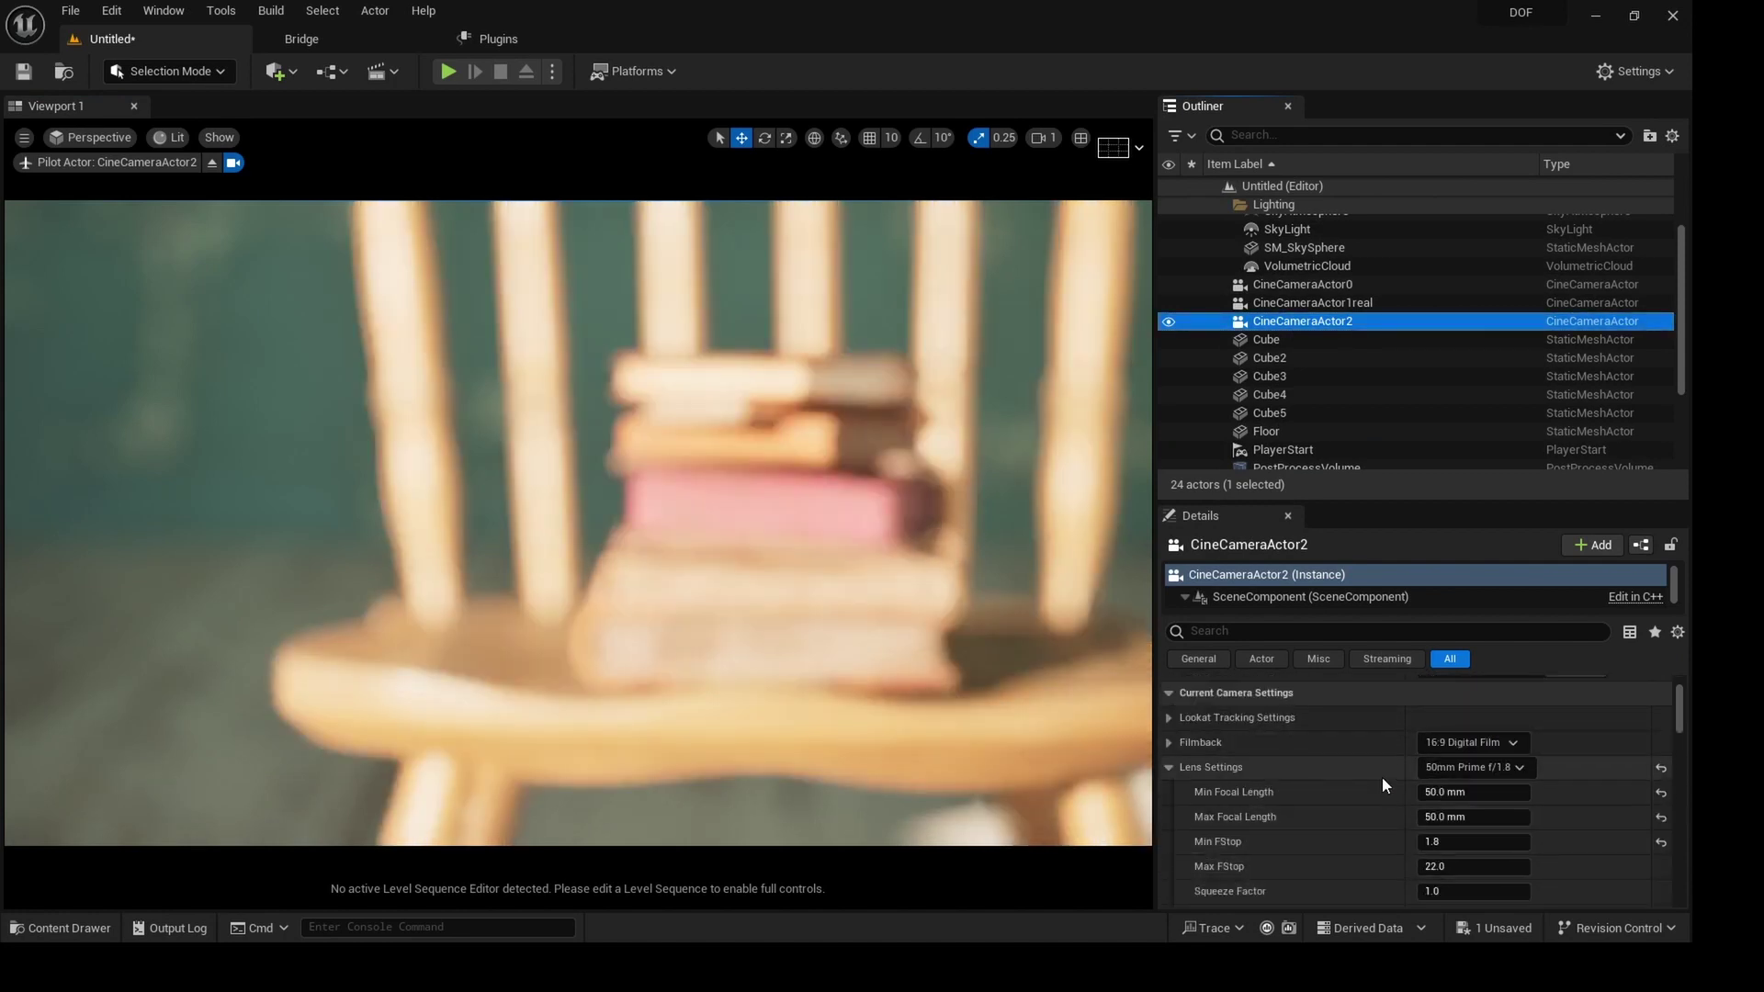
click(1469, 767)
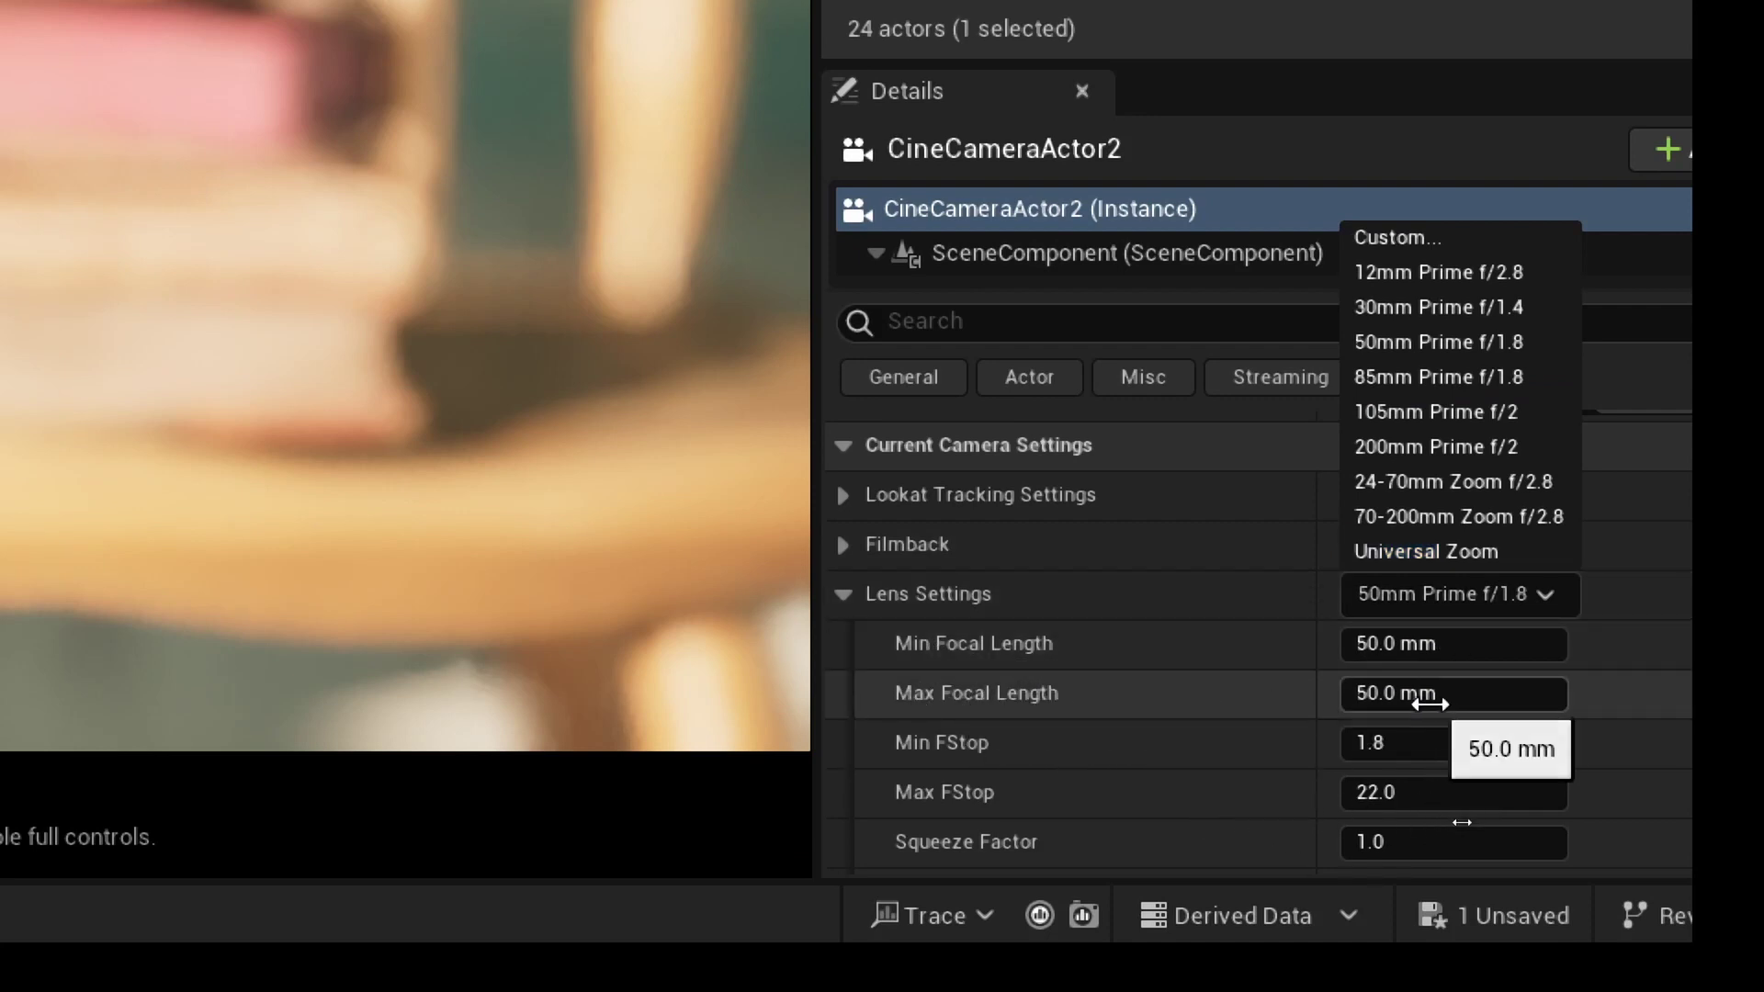
click(1426, 553)
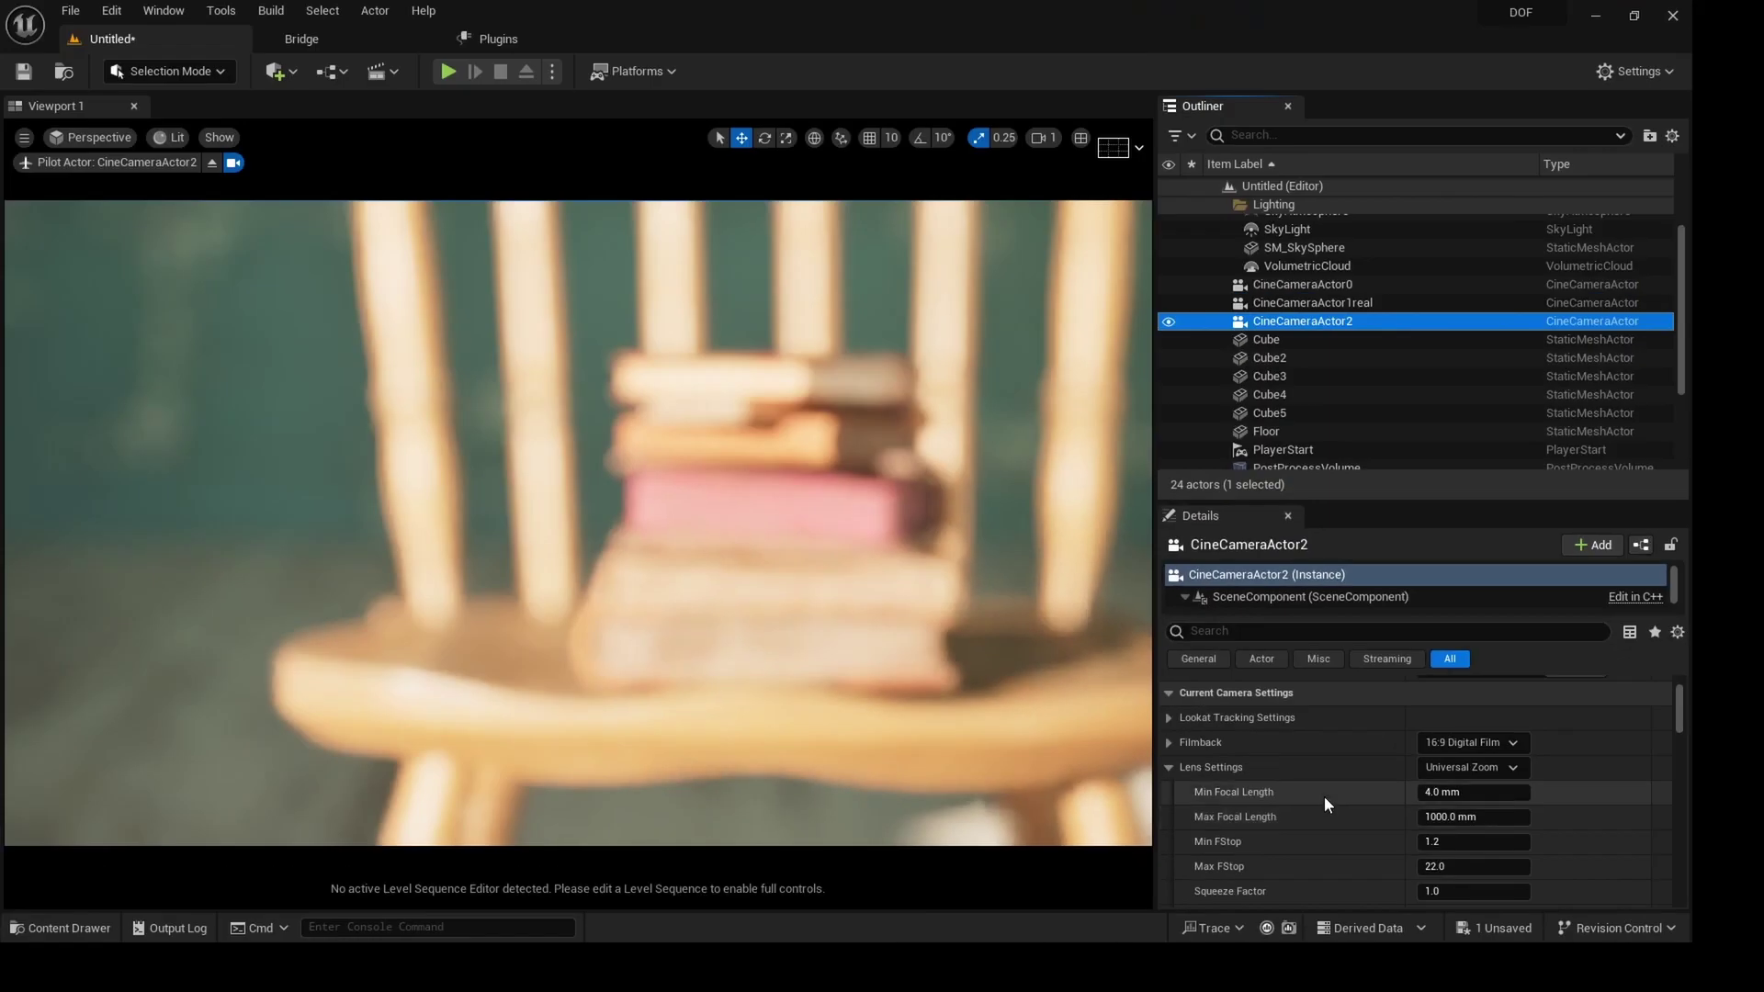
Sample the manual focus distance from the pink book in the close-up view.
scroll(1152, 651, down, 4)
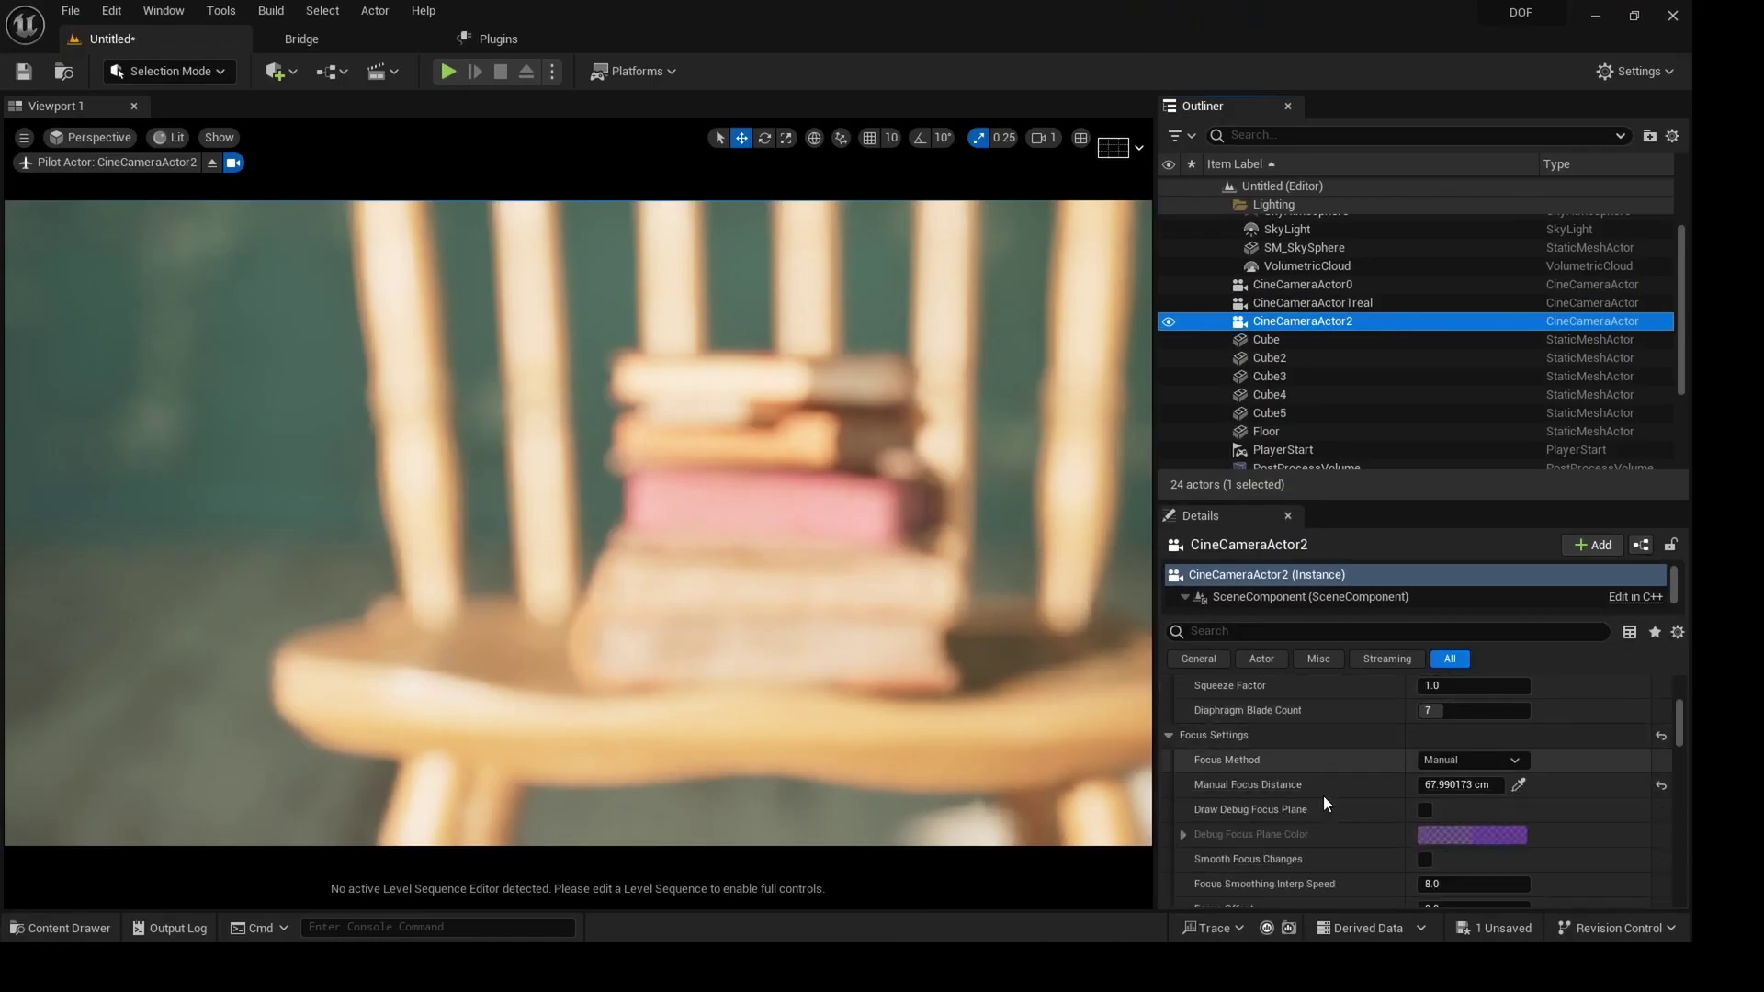
click(1519, 788)
click(751, 508)
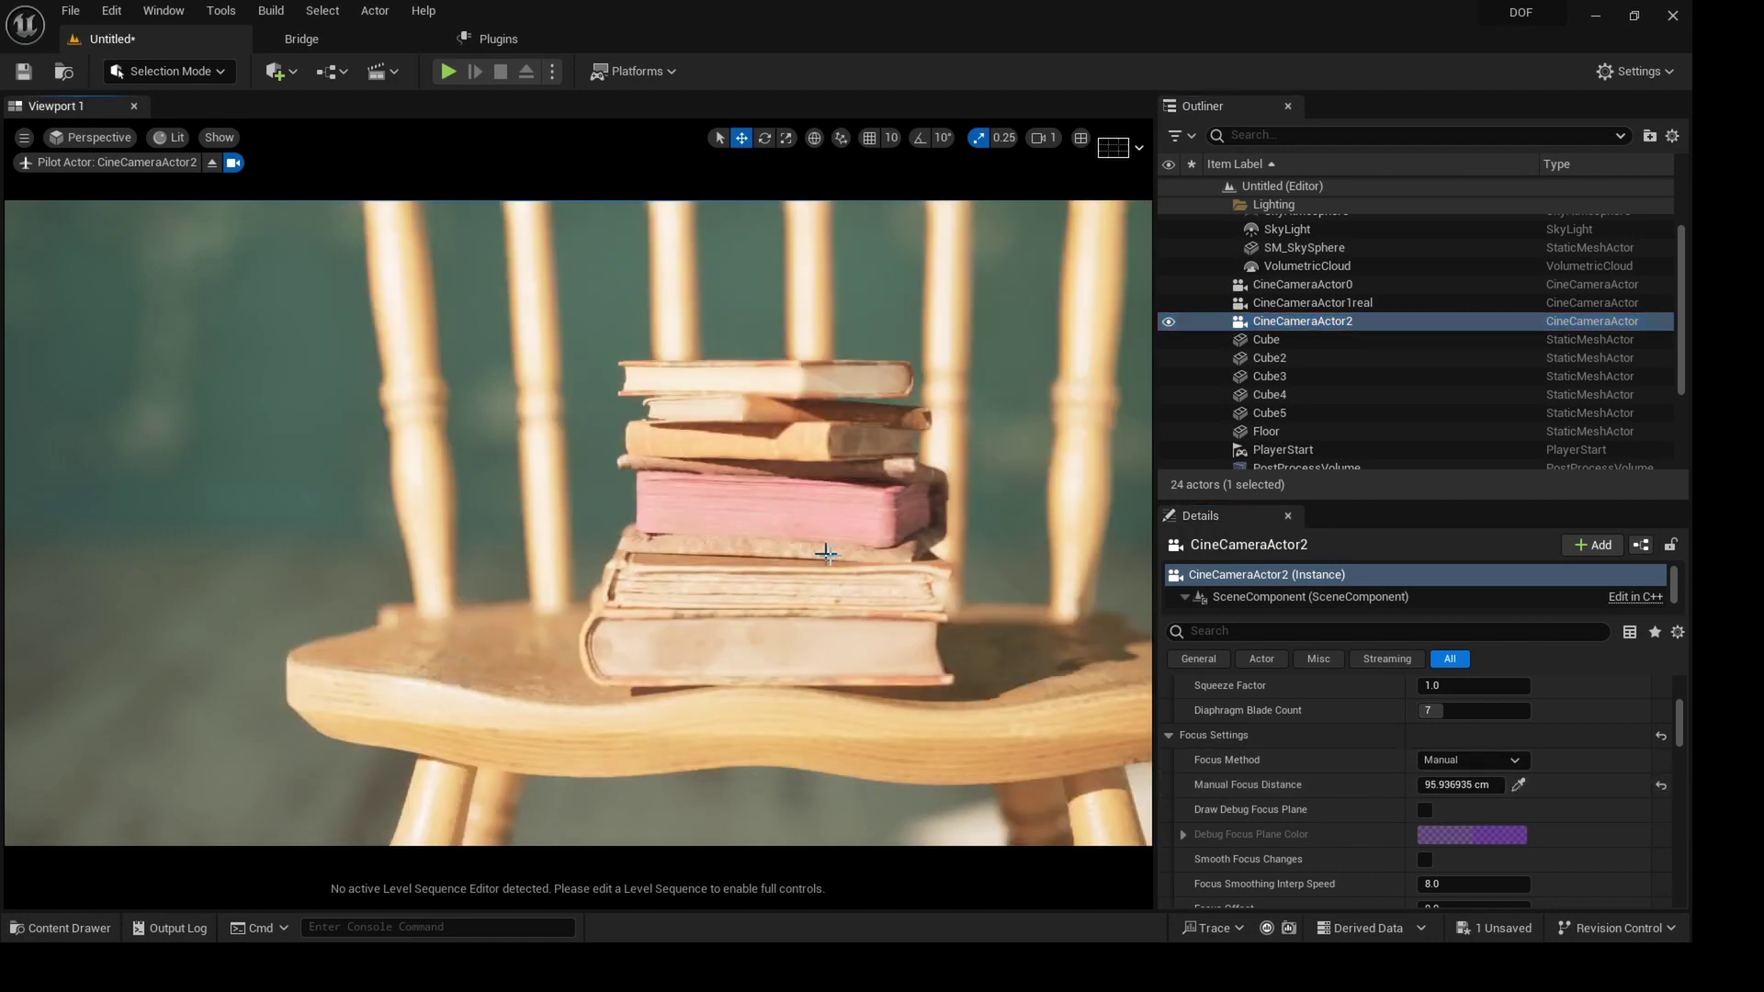
Move the piloted camera far back from the chair and sample the manual focus distance at the chair.
scroll(926, 577, down, 10)
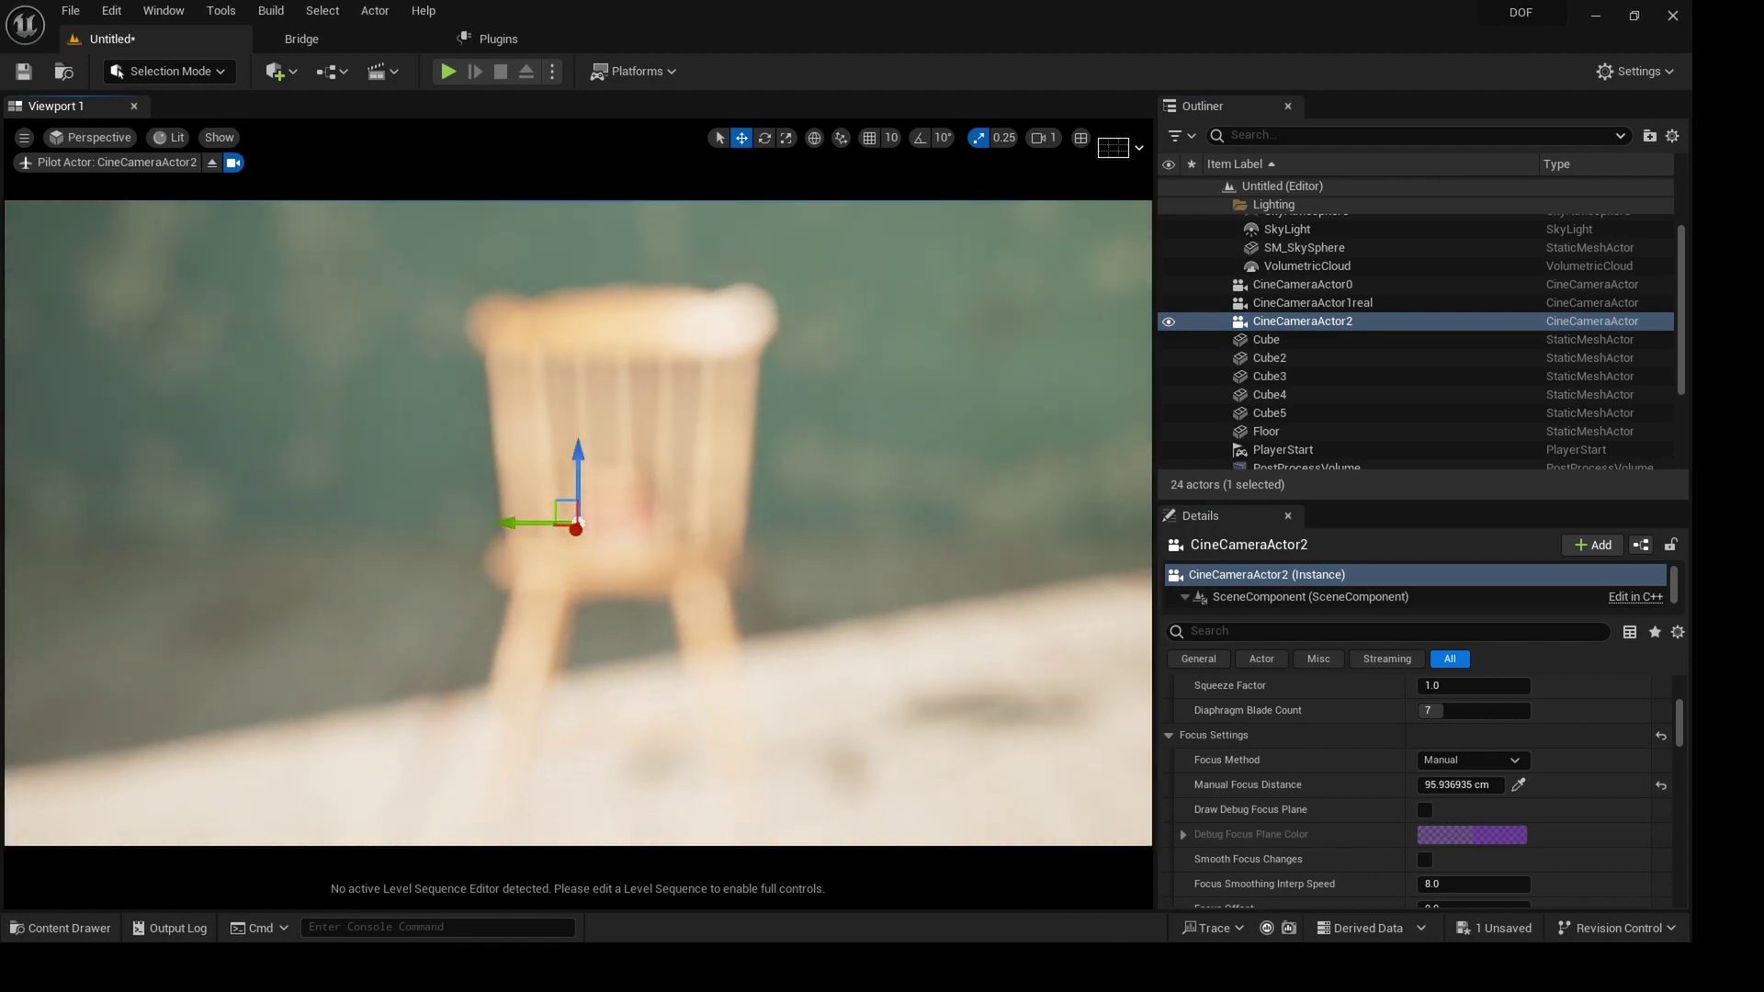
scroll(926, 577, down, 5)
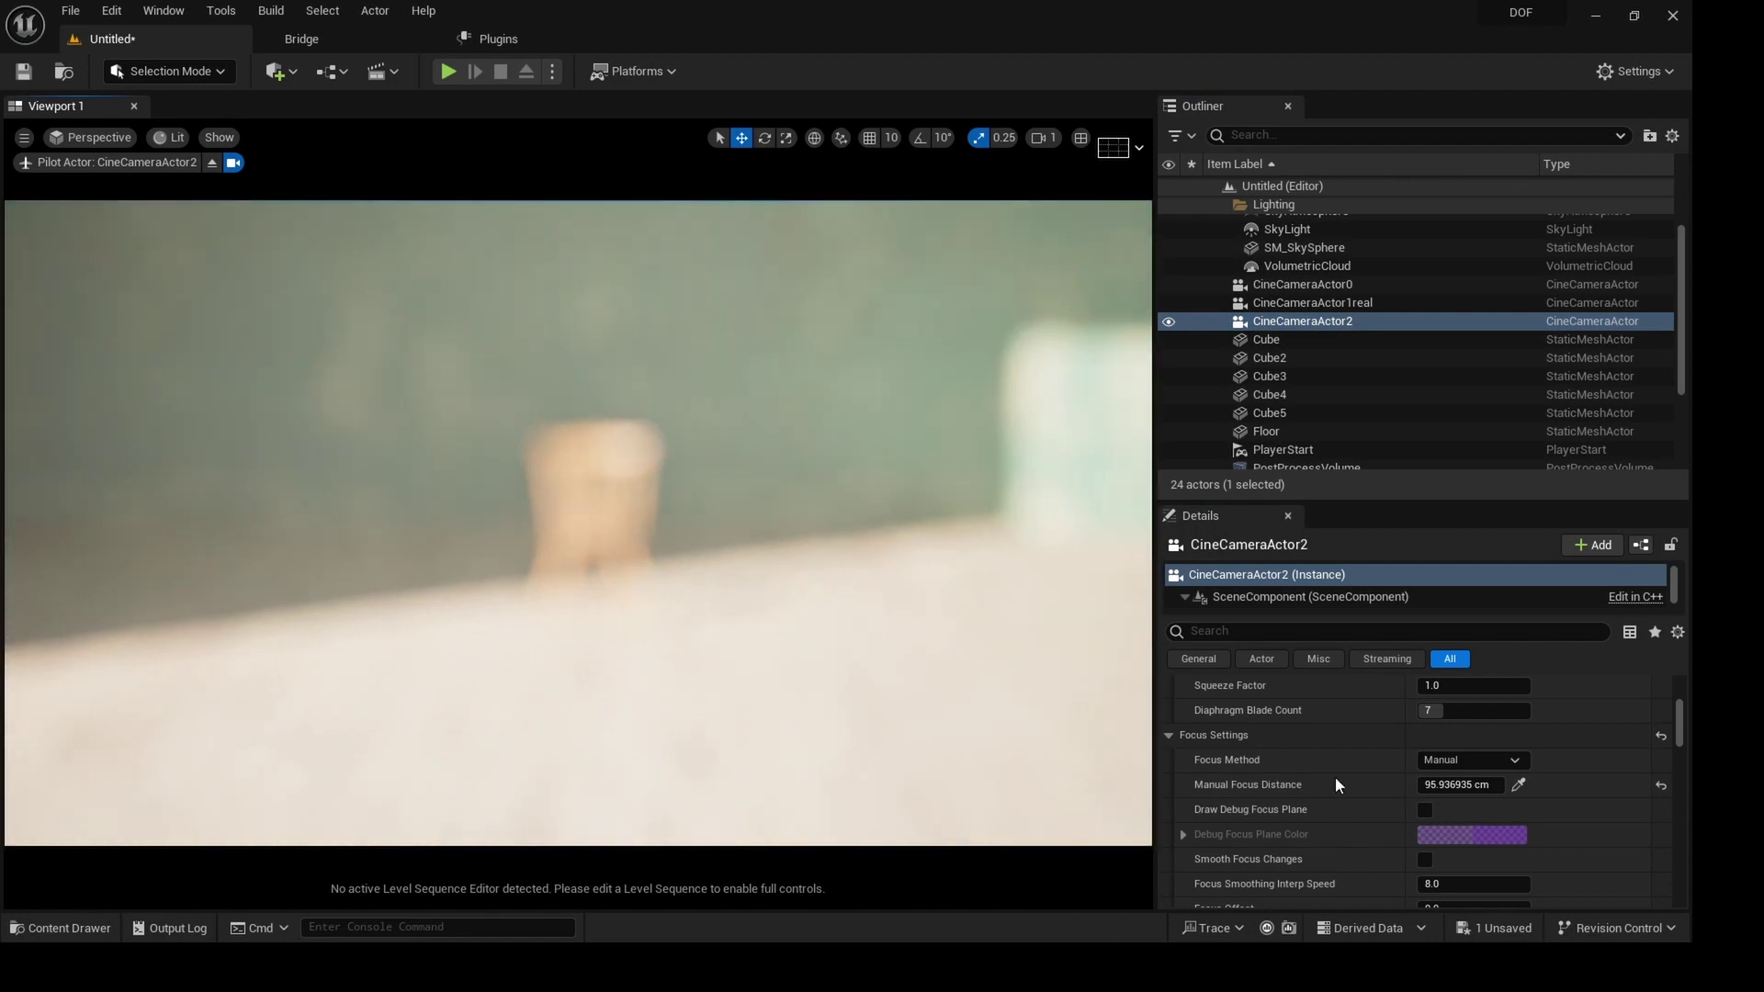
click(1518, 784)
click(591, 502)
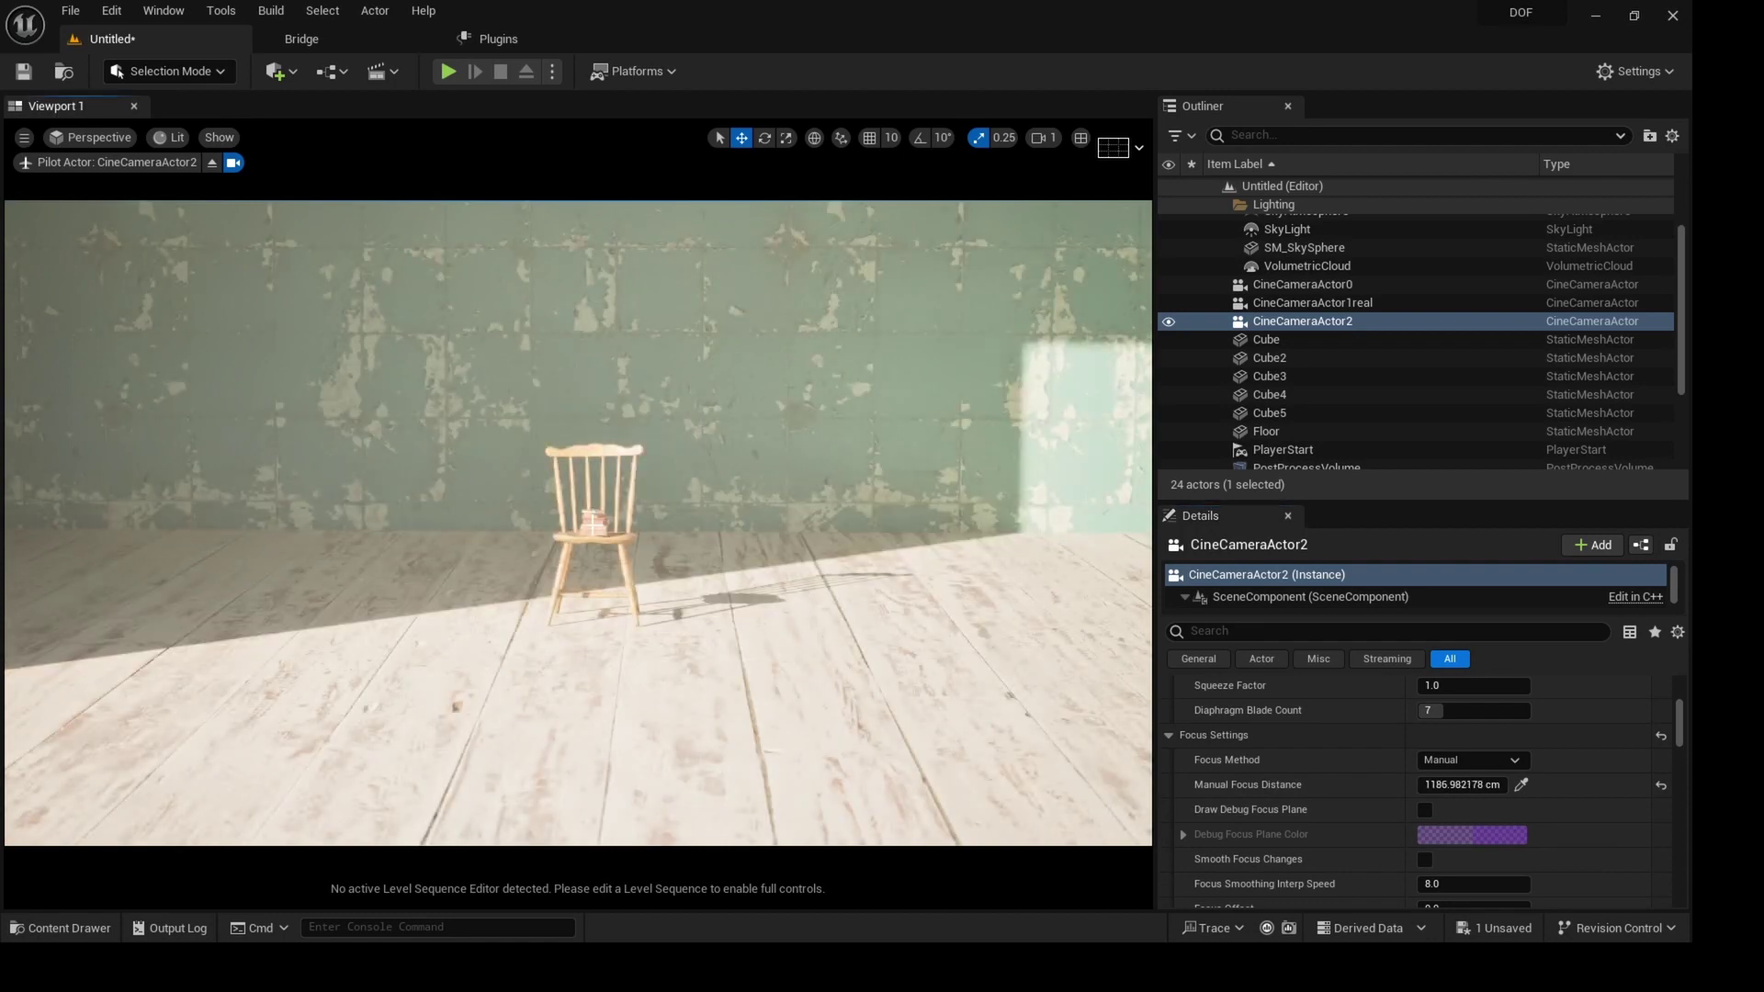
Lower the piloted camera towards the floor around the books and raise CineCameraActor2's focal length until the book stack fills the frame.
click(597, 529)
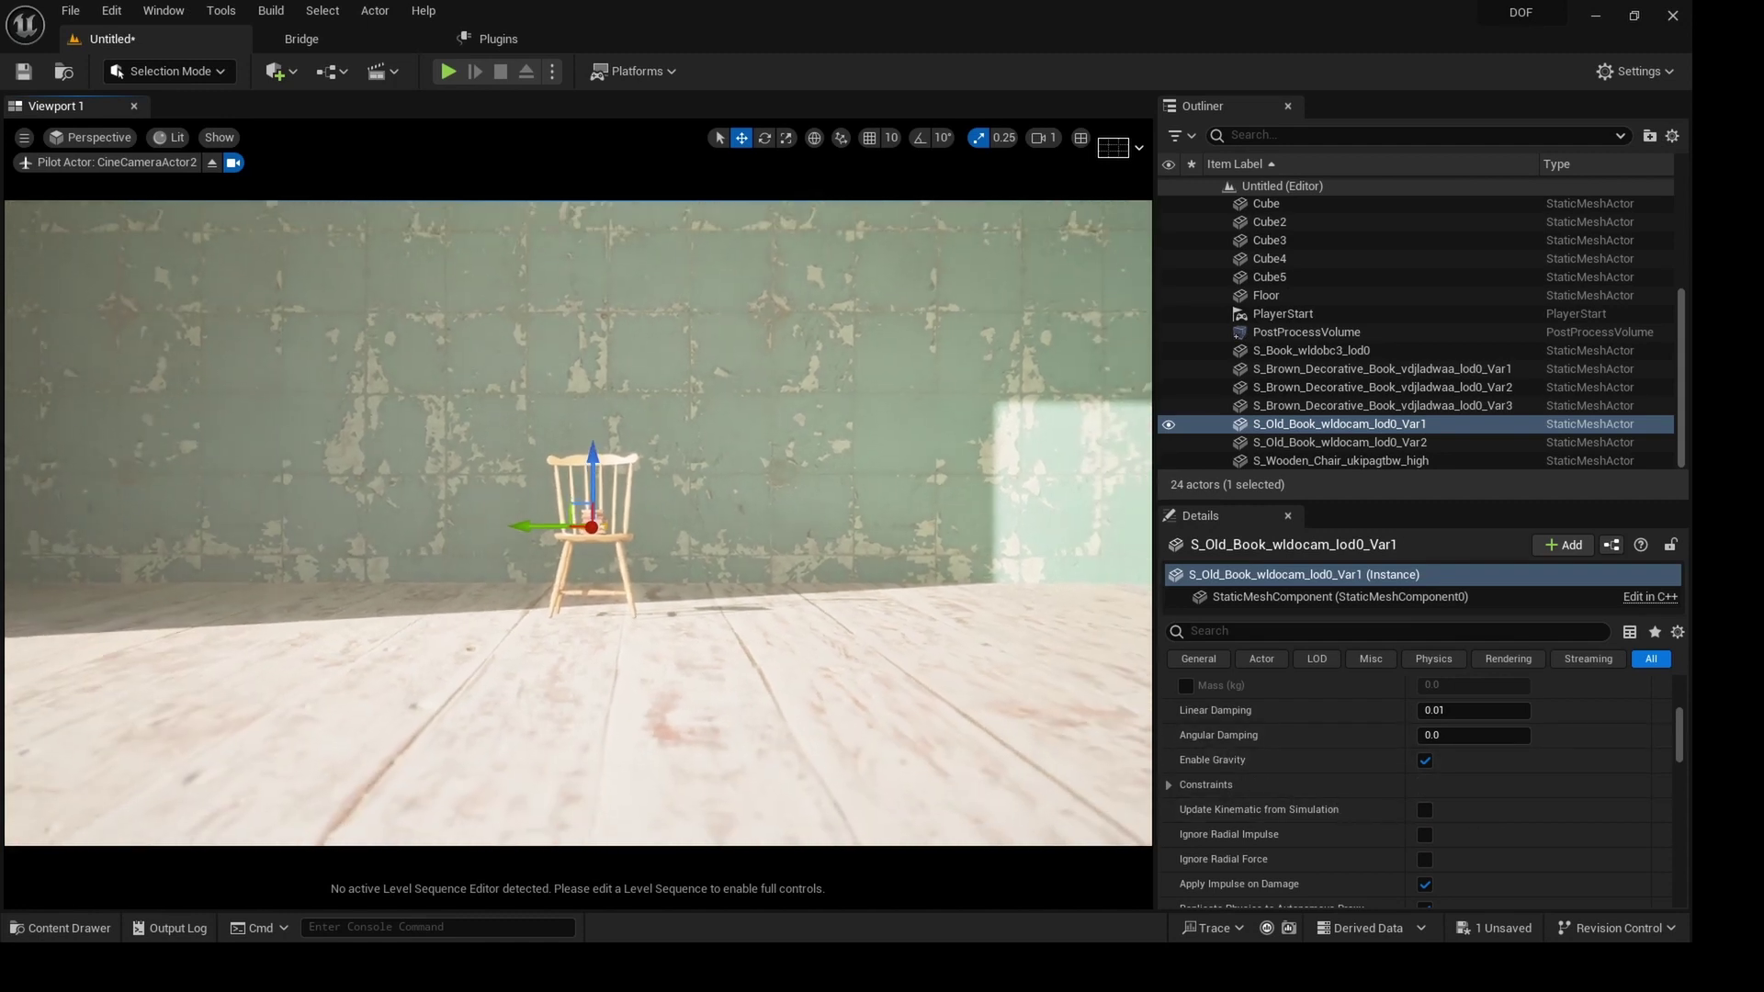
scroll(1348, 785, up, 2)
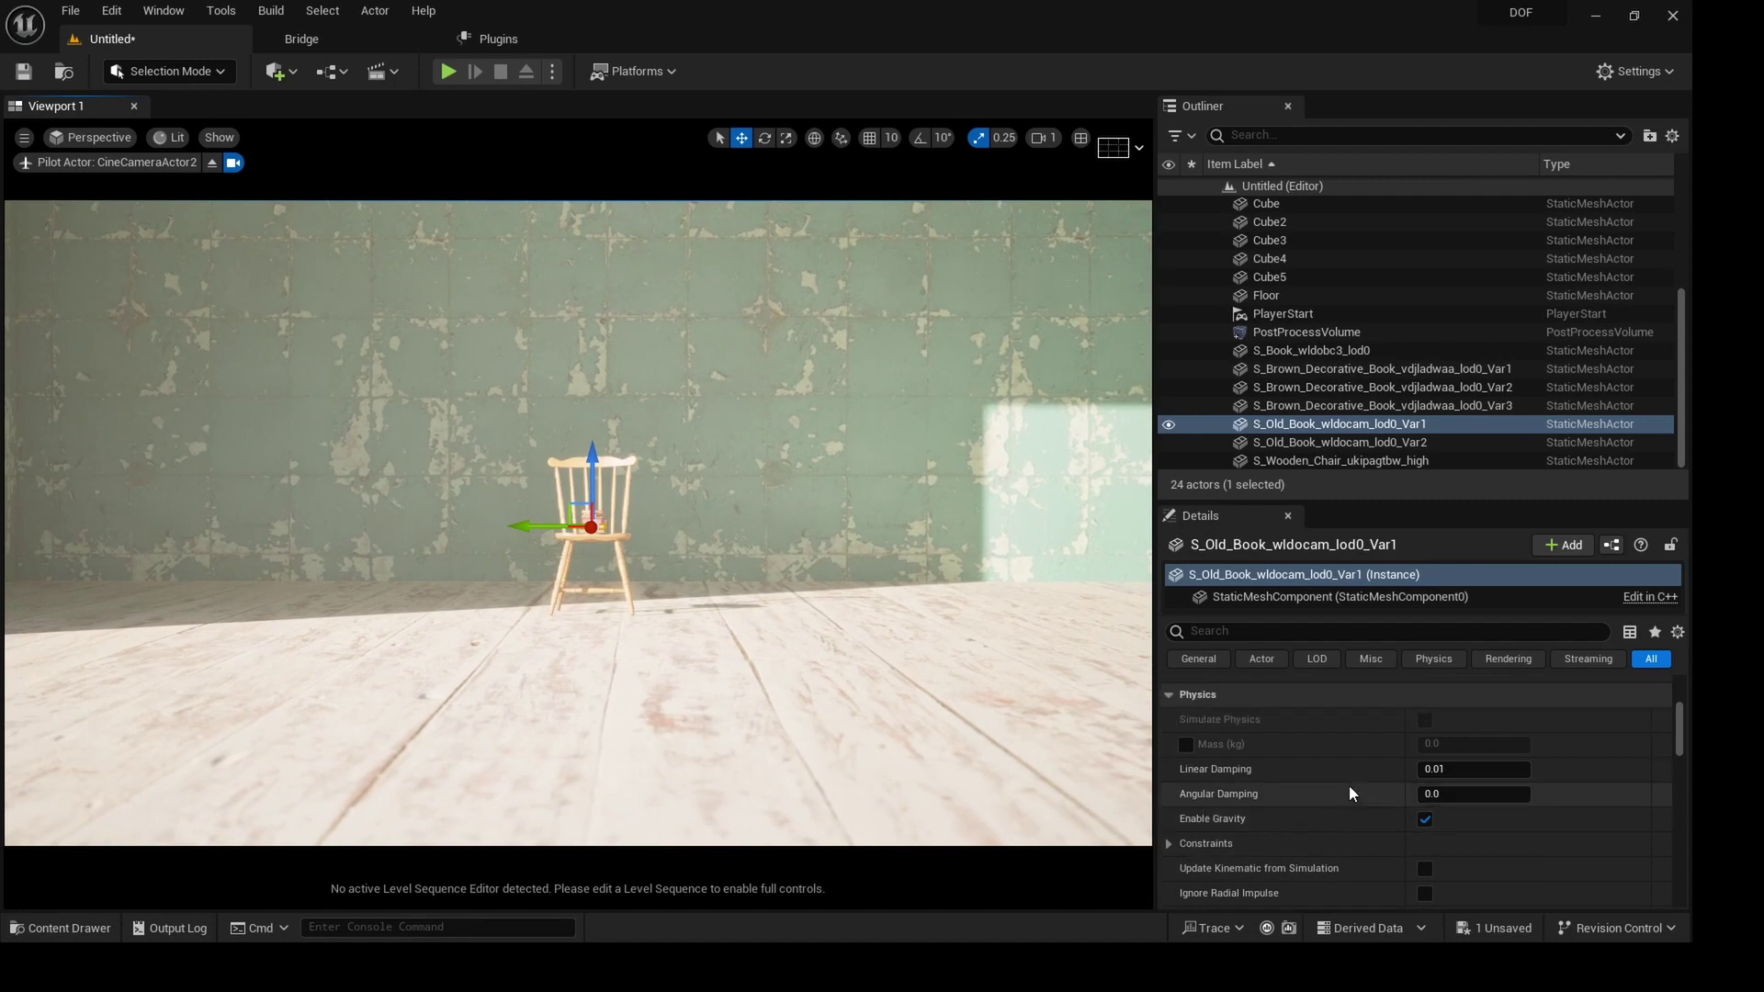
scroll(1341, 784, up, 3)
scroll(1282, 274, up, 3)
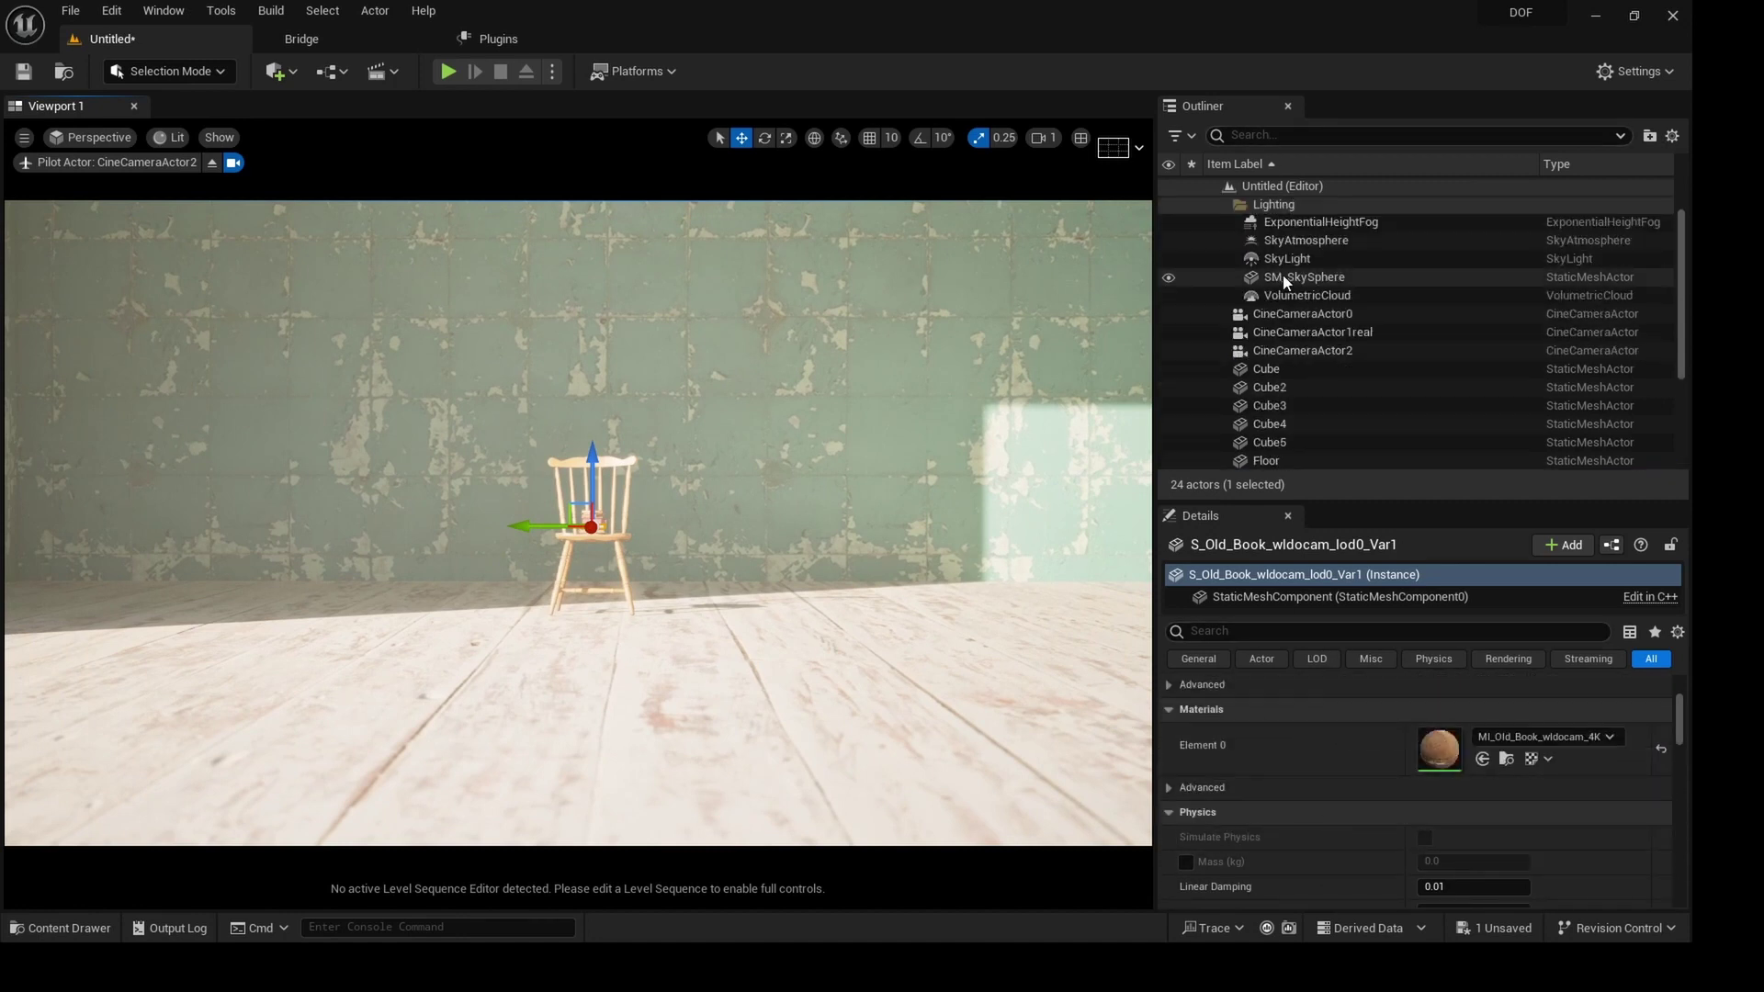
click(1288, 347)
scroll(1370, 802, down, 3)
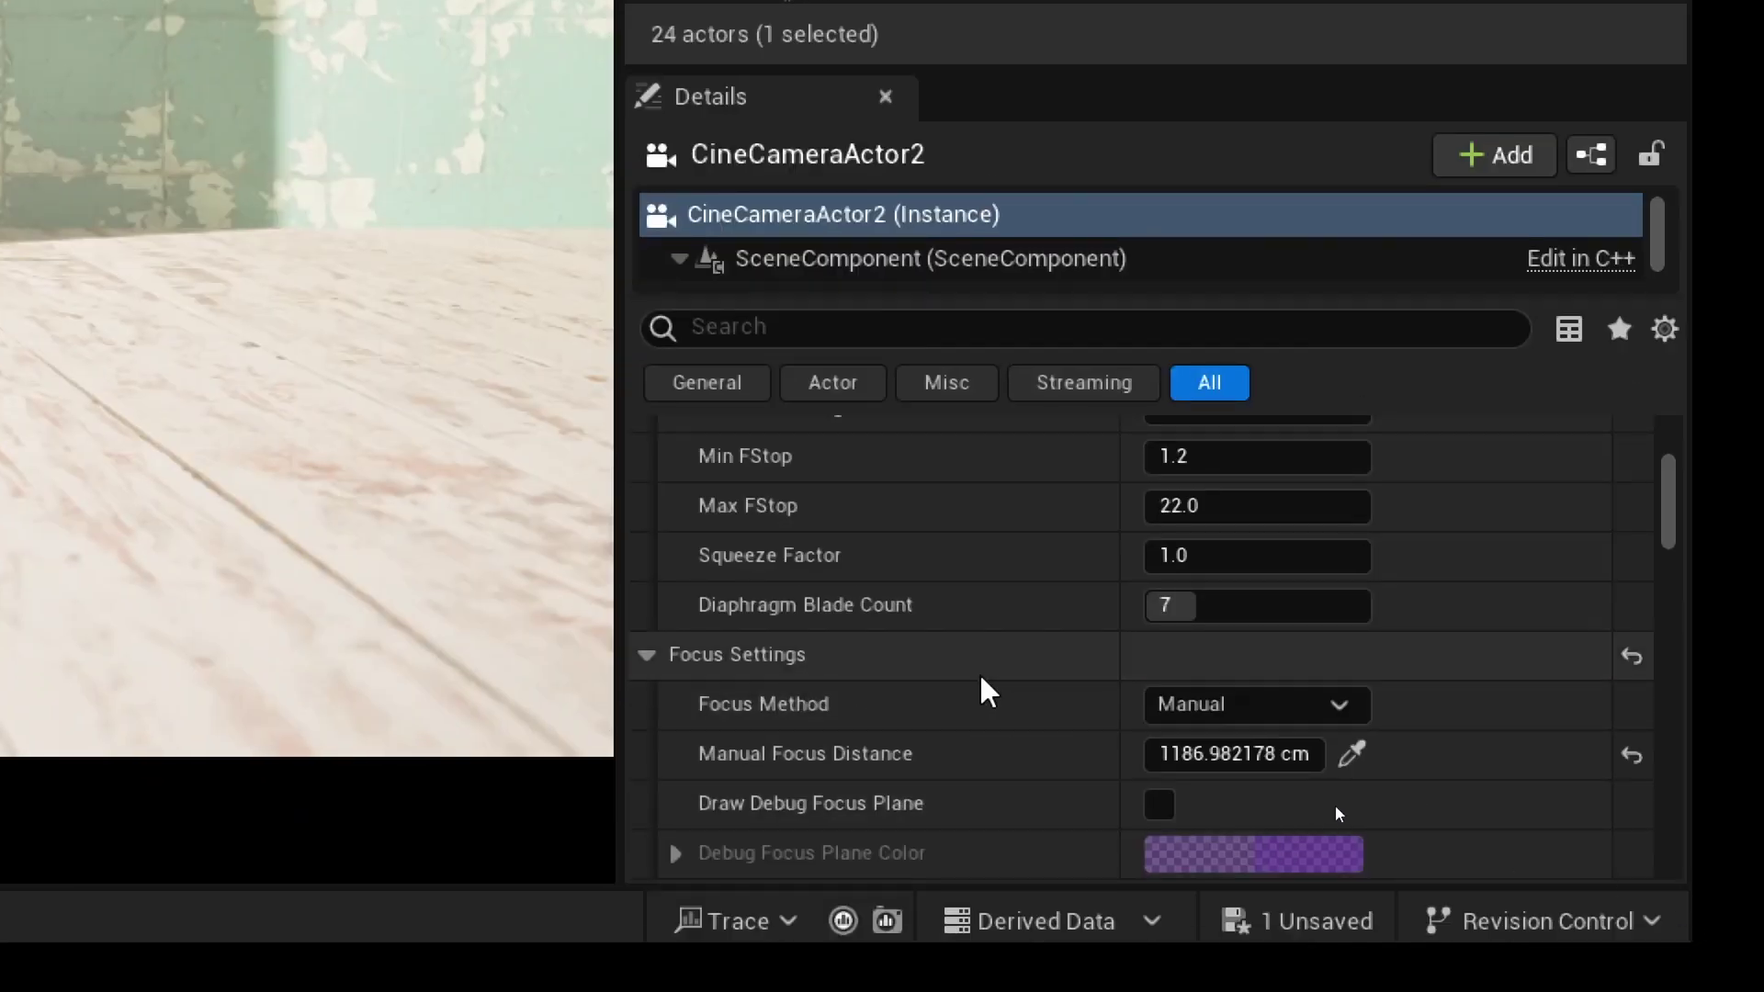
scroll(1335, 808, down, 5)
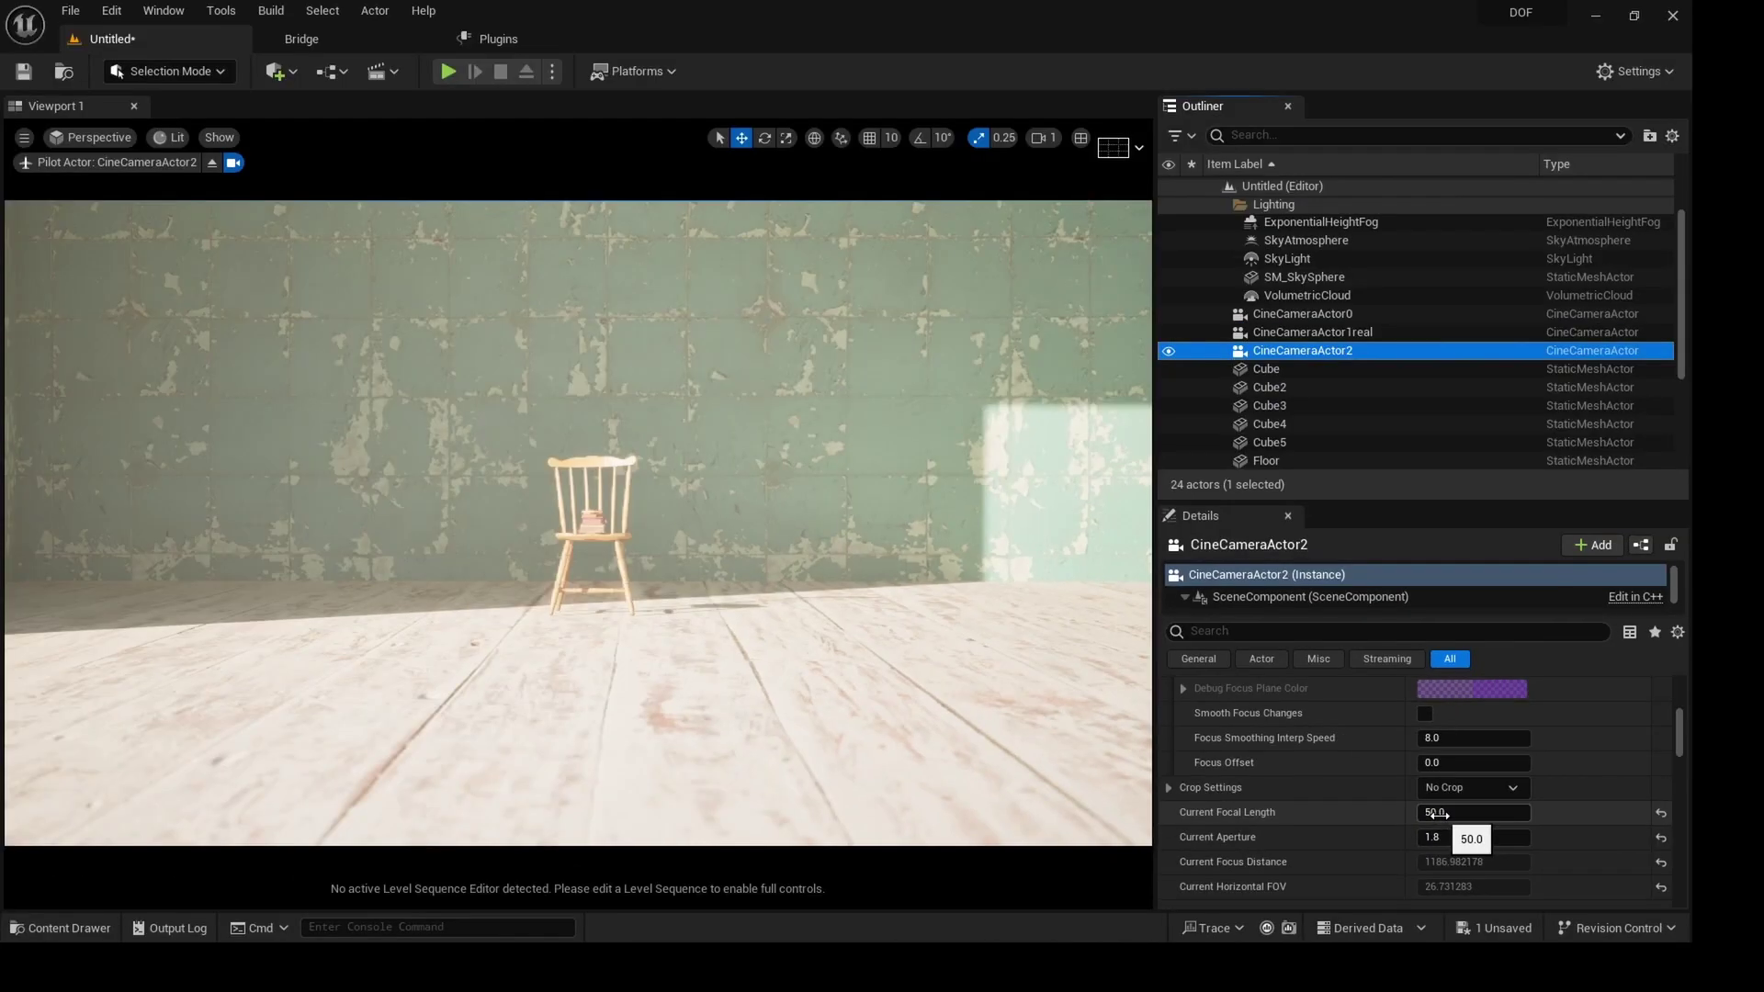
drag(1436, 814, 1762, 814)
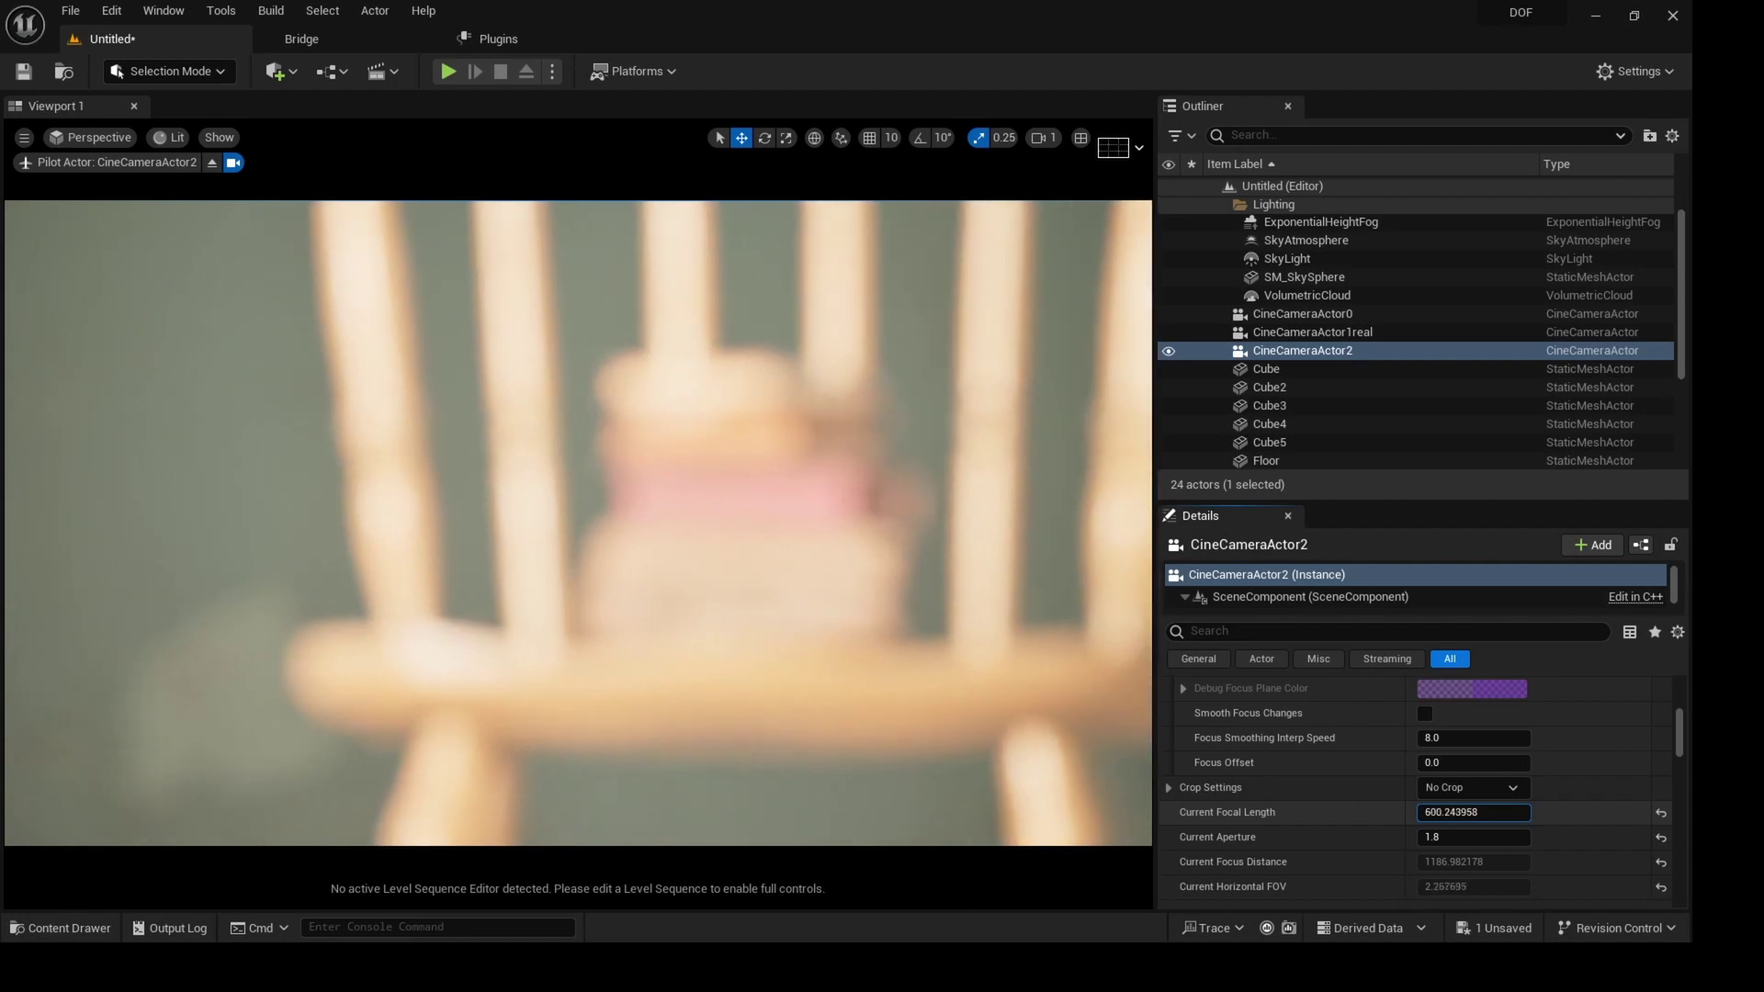
Resample the manual focus distance from the pink book in the long-focal-length view.
scroll(1332, 786, up, 3)
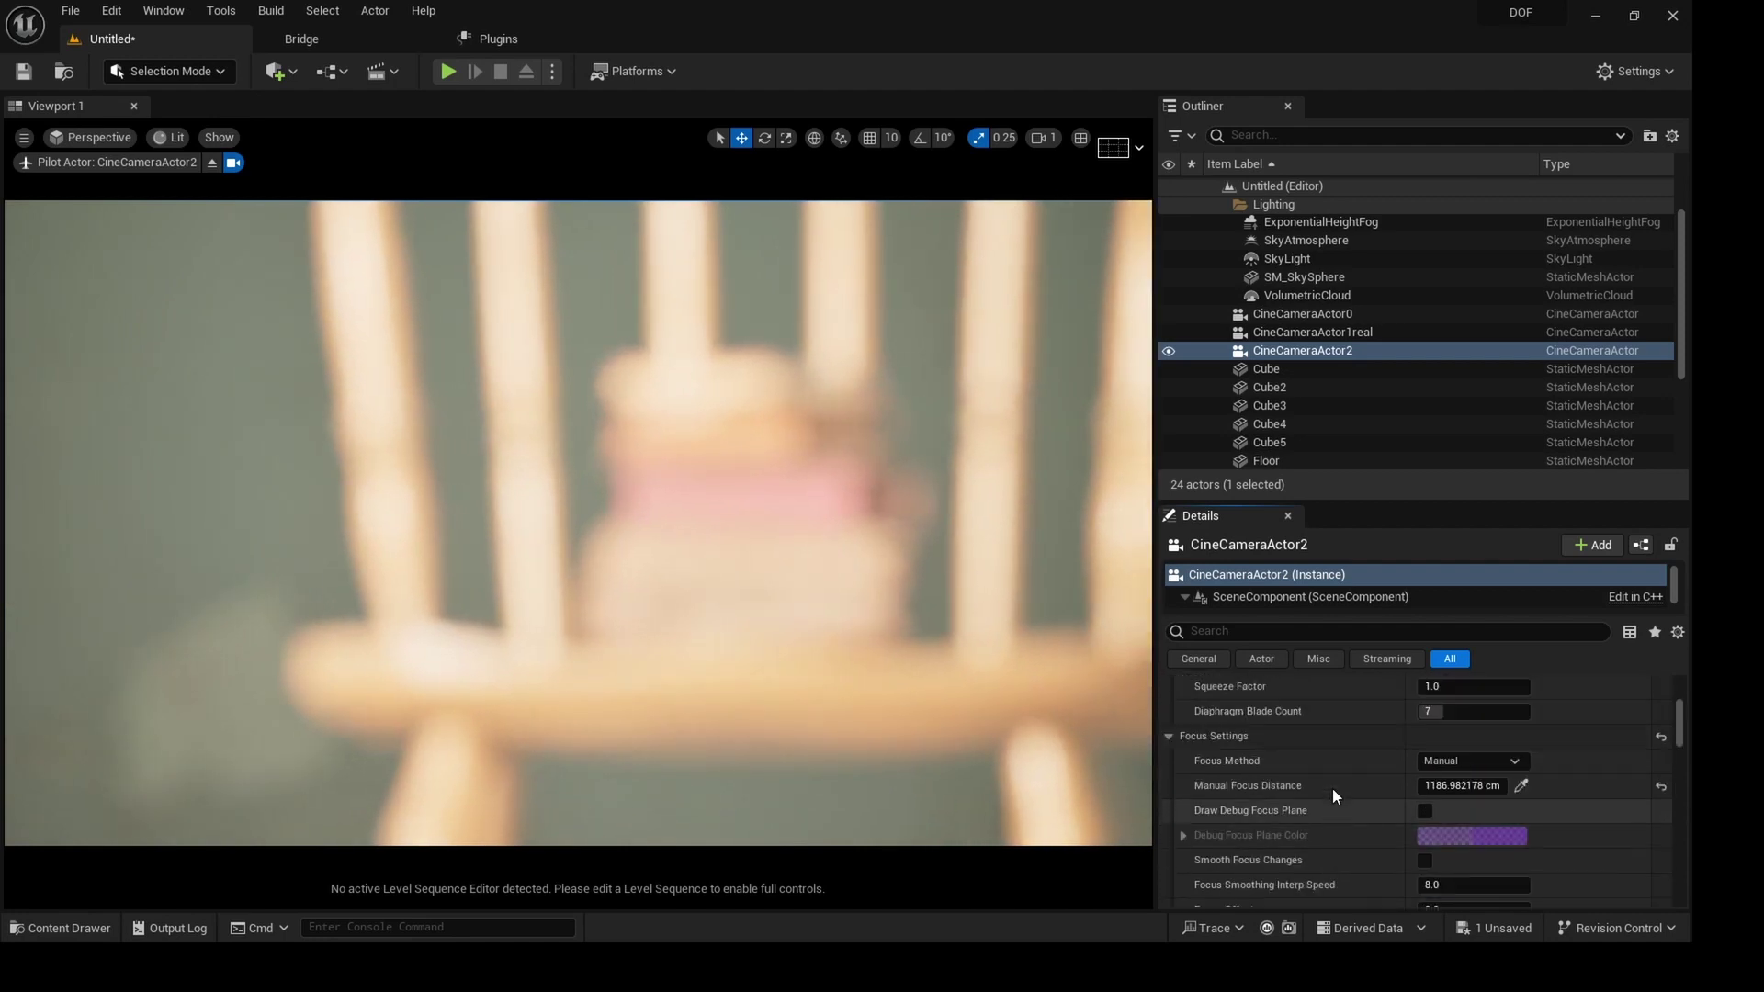
click(1520, 787)
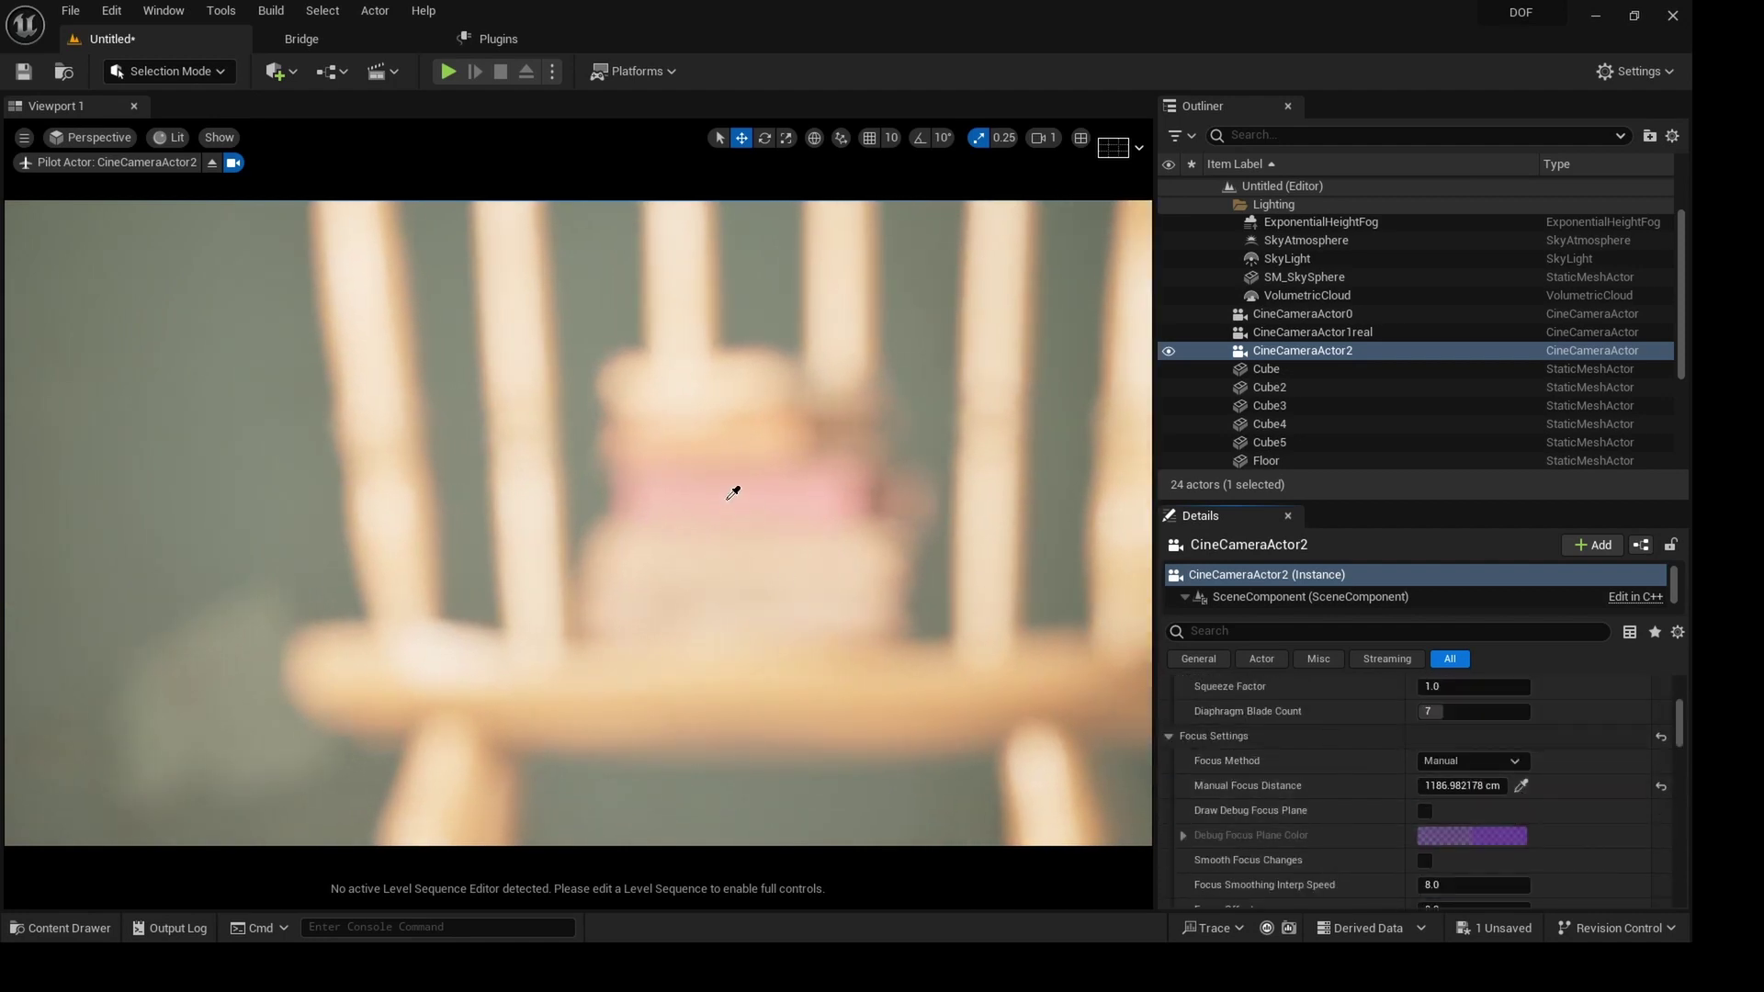
click(733, 495)
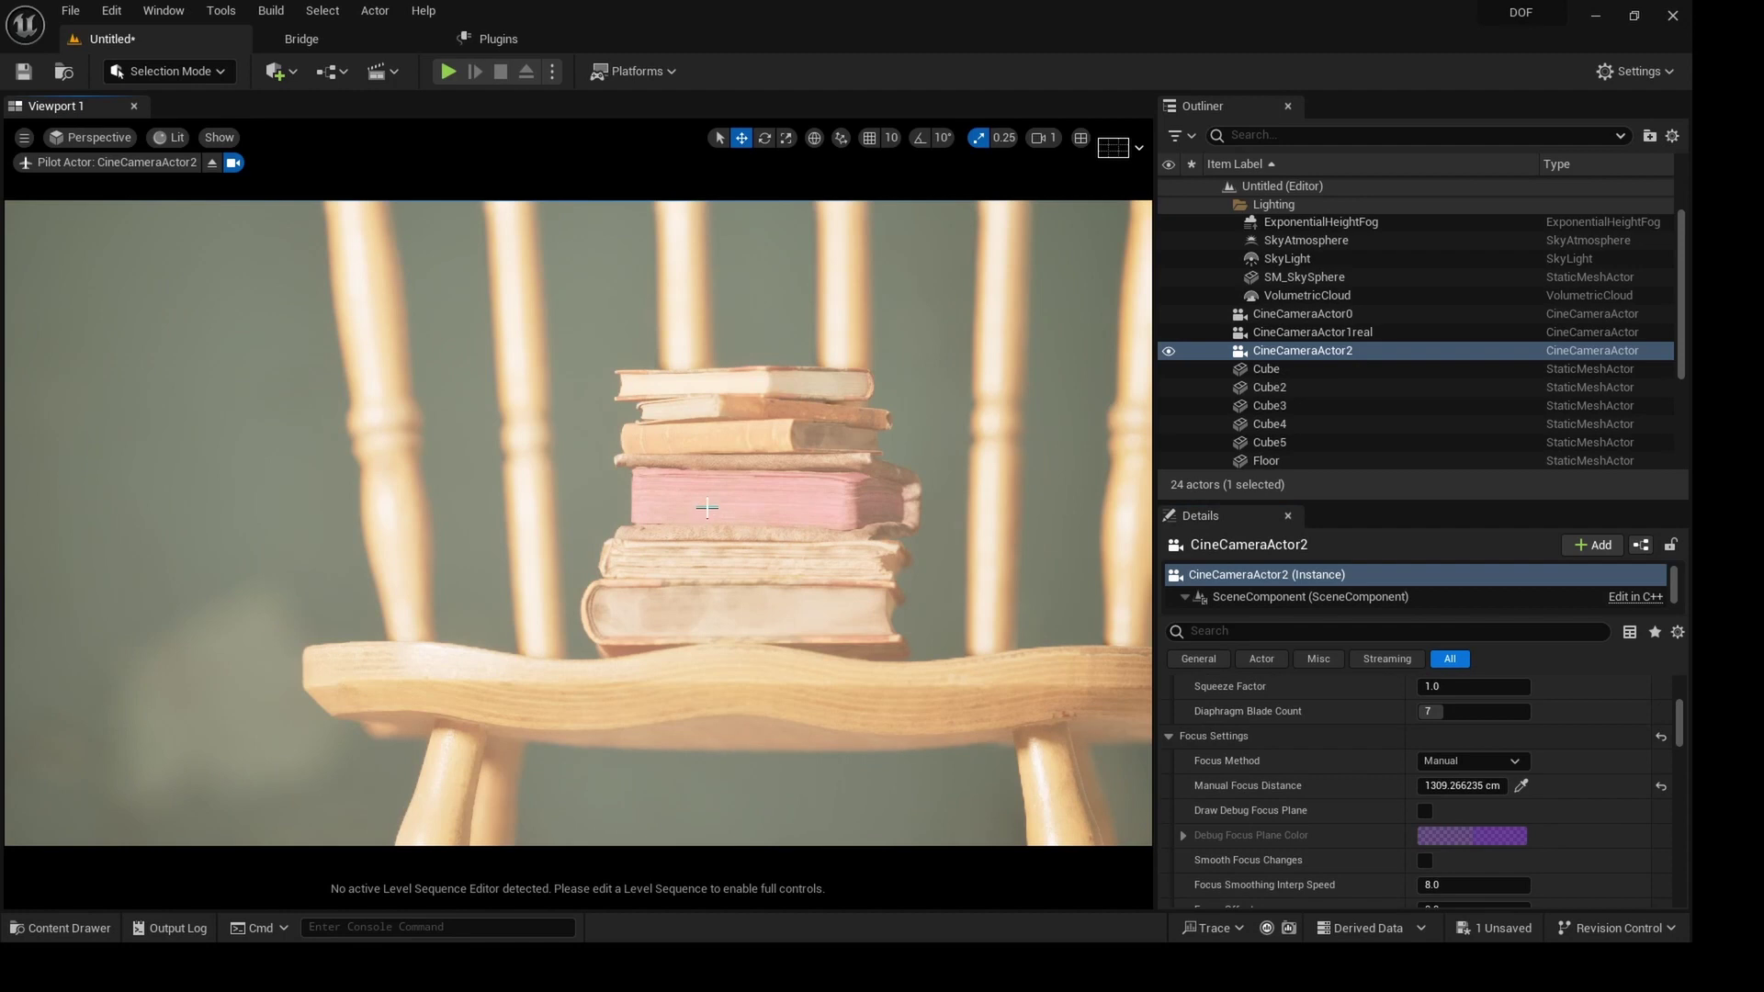
Reselect CineCameraActor2 and raise its current focal length to 1000 to magnify the book stack.
click(708, 507)
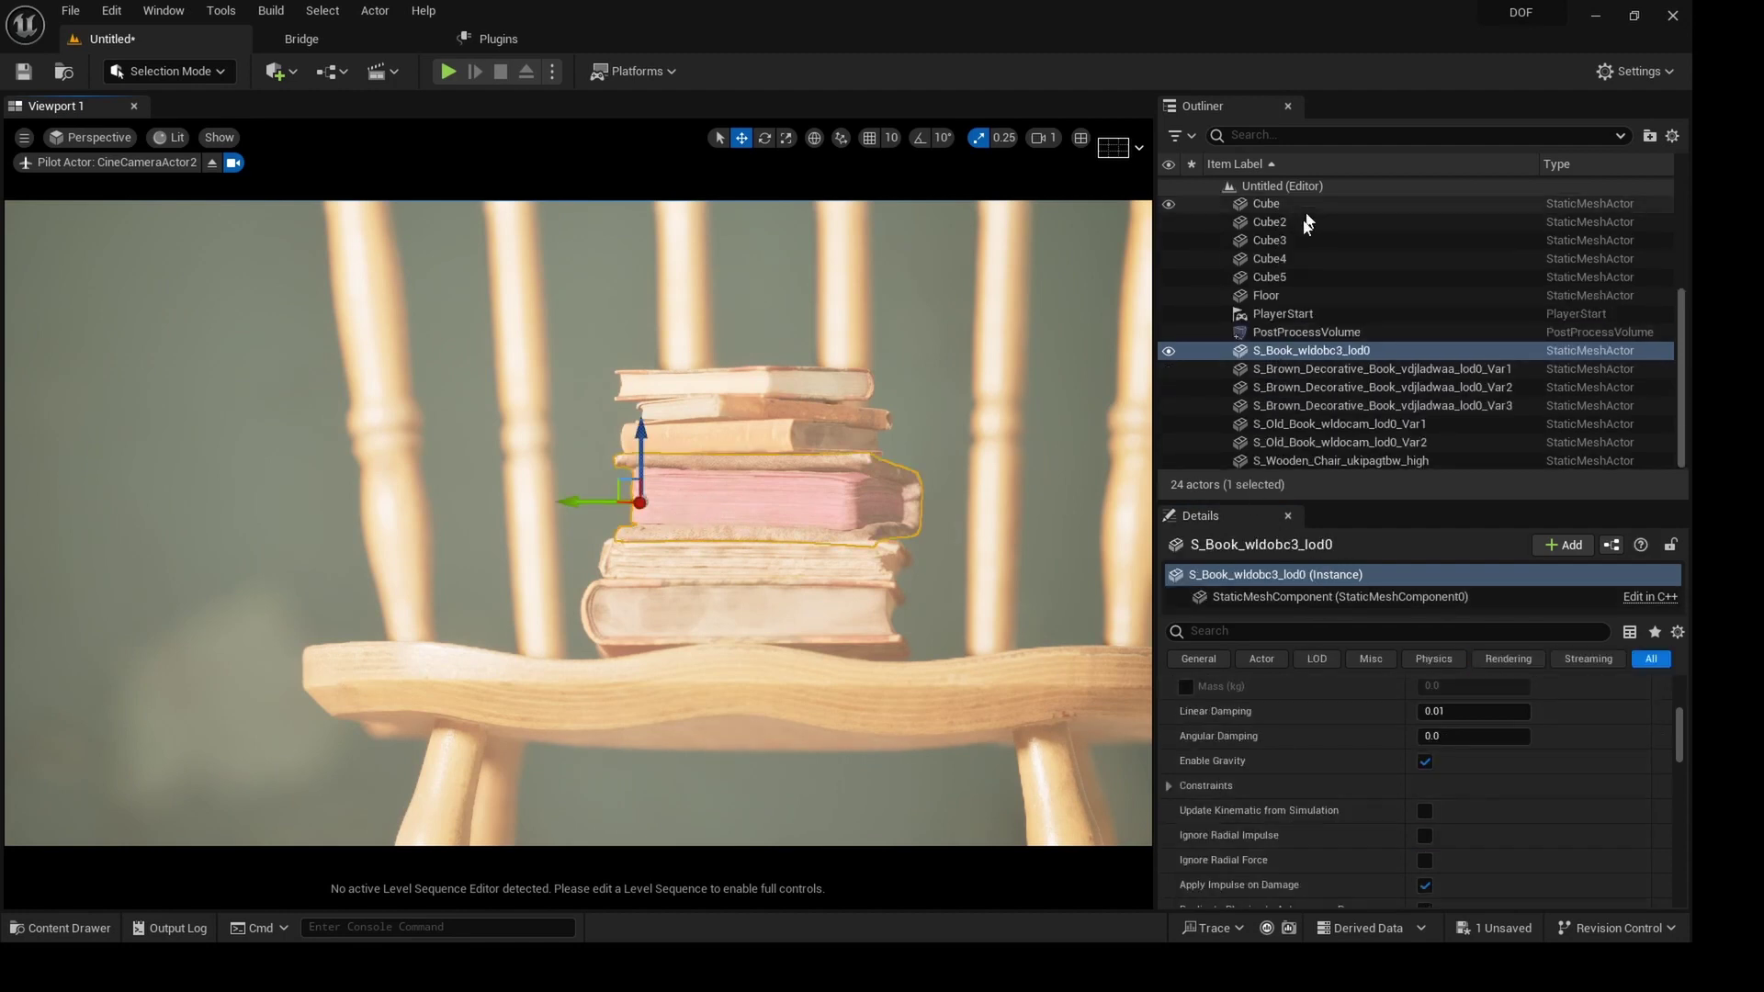
scroll(1309, 223, up, 3)
click(1297, 292)
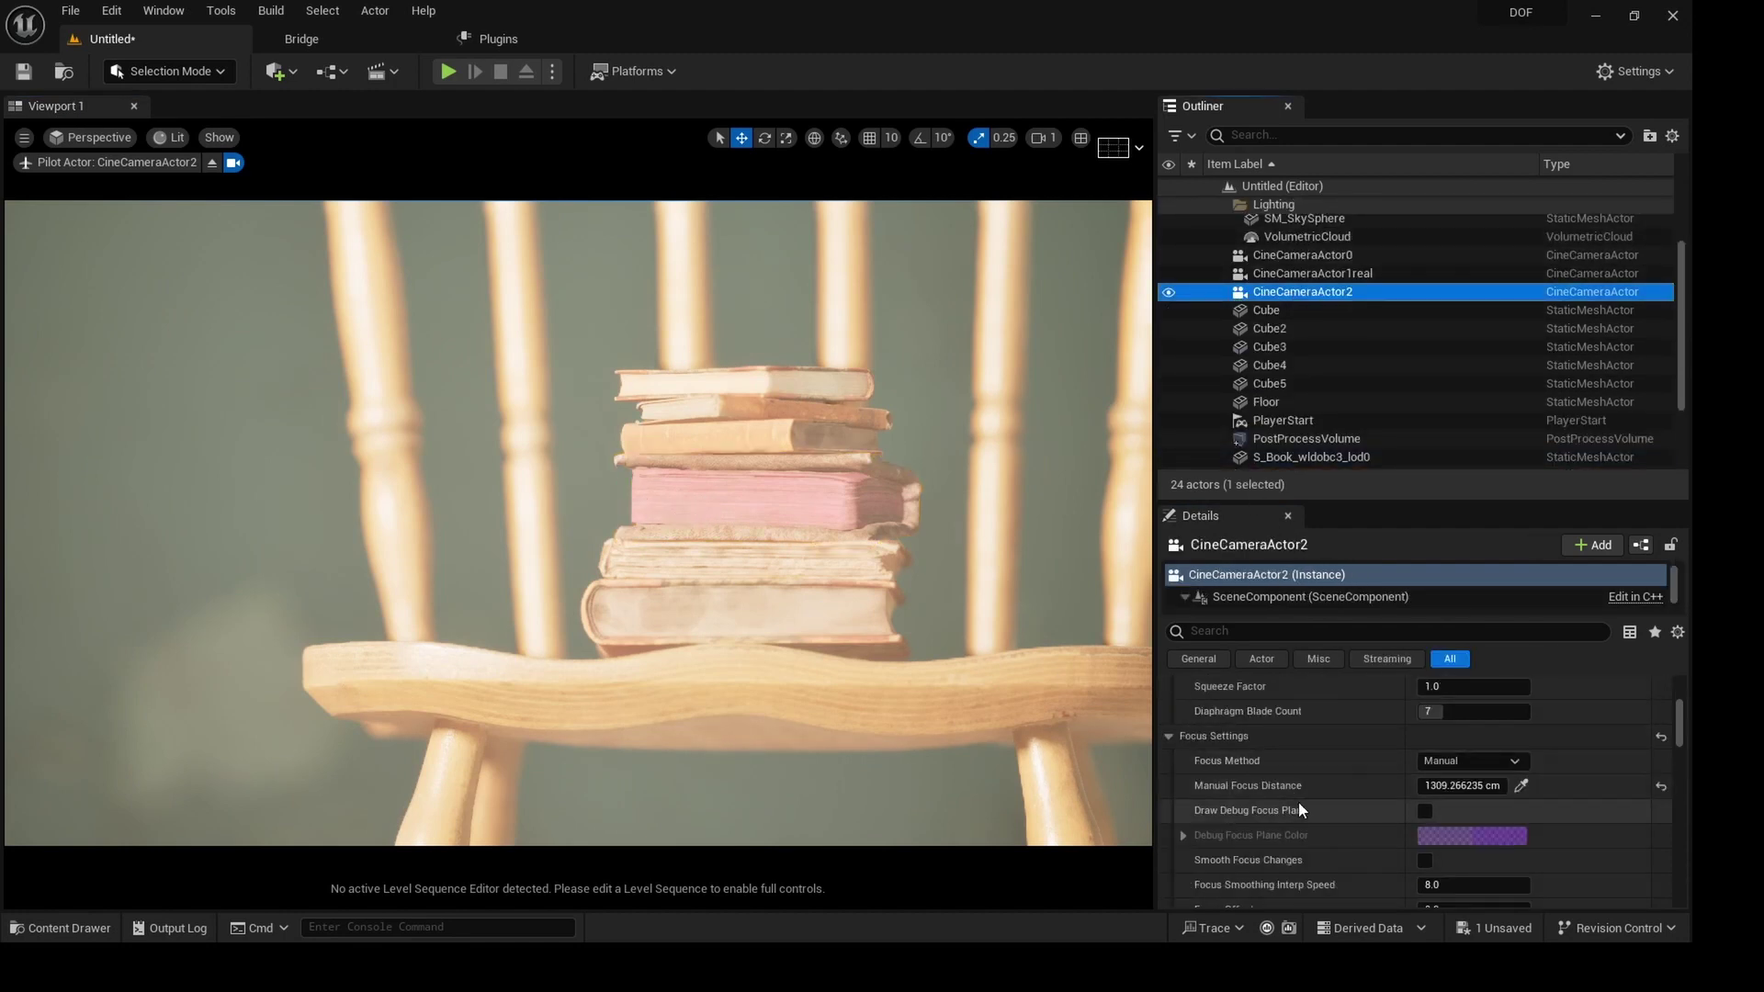
scroll(1299, 803, down, 5)
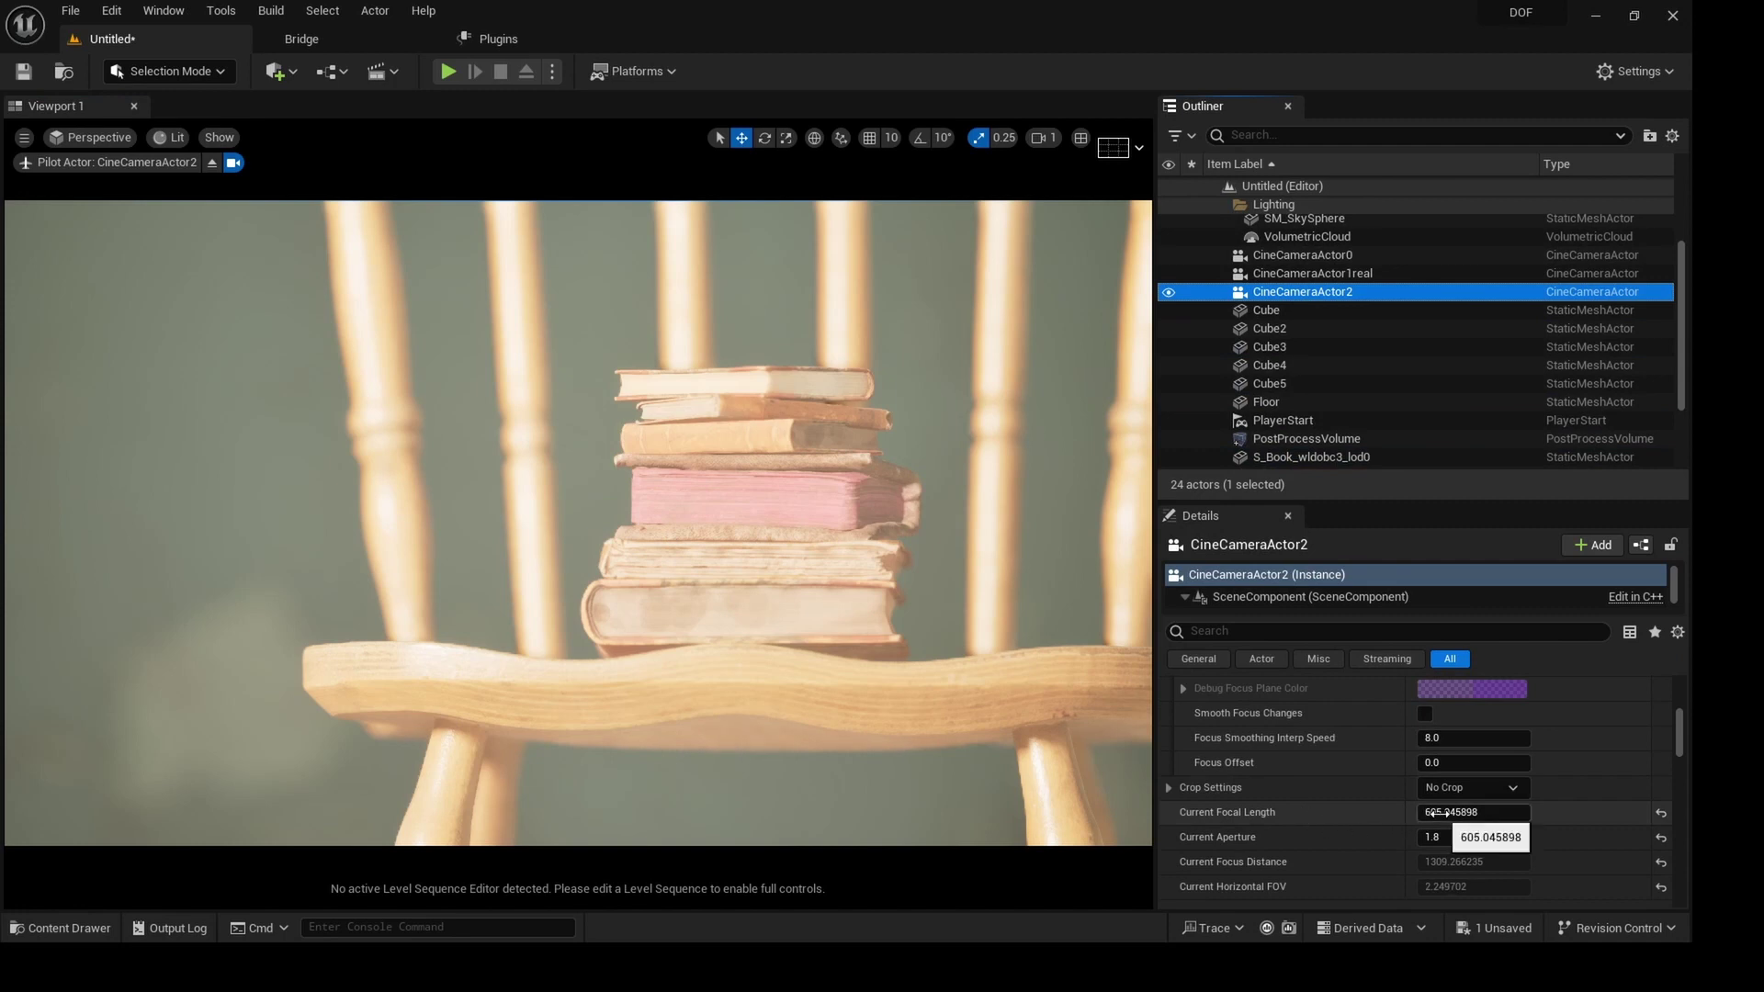
drag(1445, 812, 1645, 812)
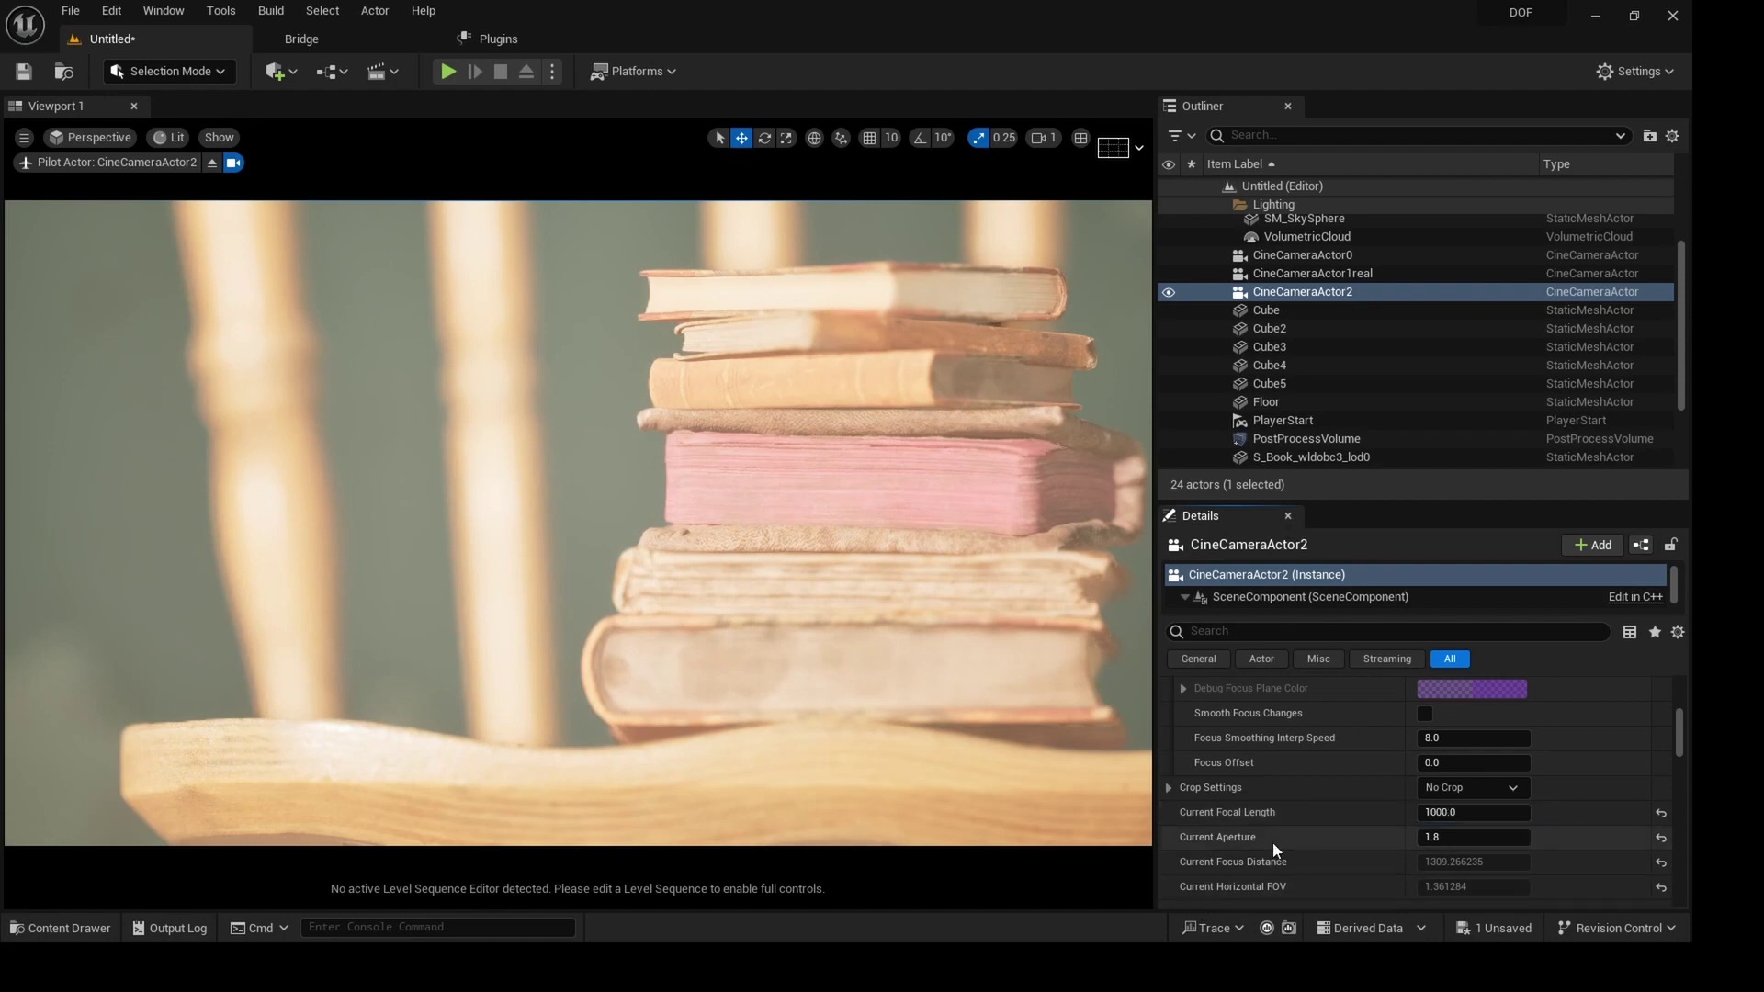
Sample CineCameraActor2's manual focus distance from the pink book and shift it to the chair spindle beside the books.
scroll(1507, 843, up, 3)
click(1520, 755)
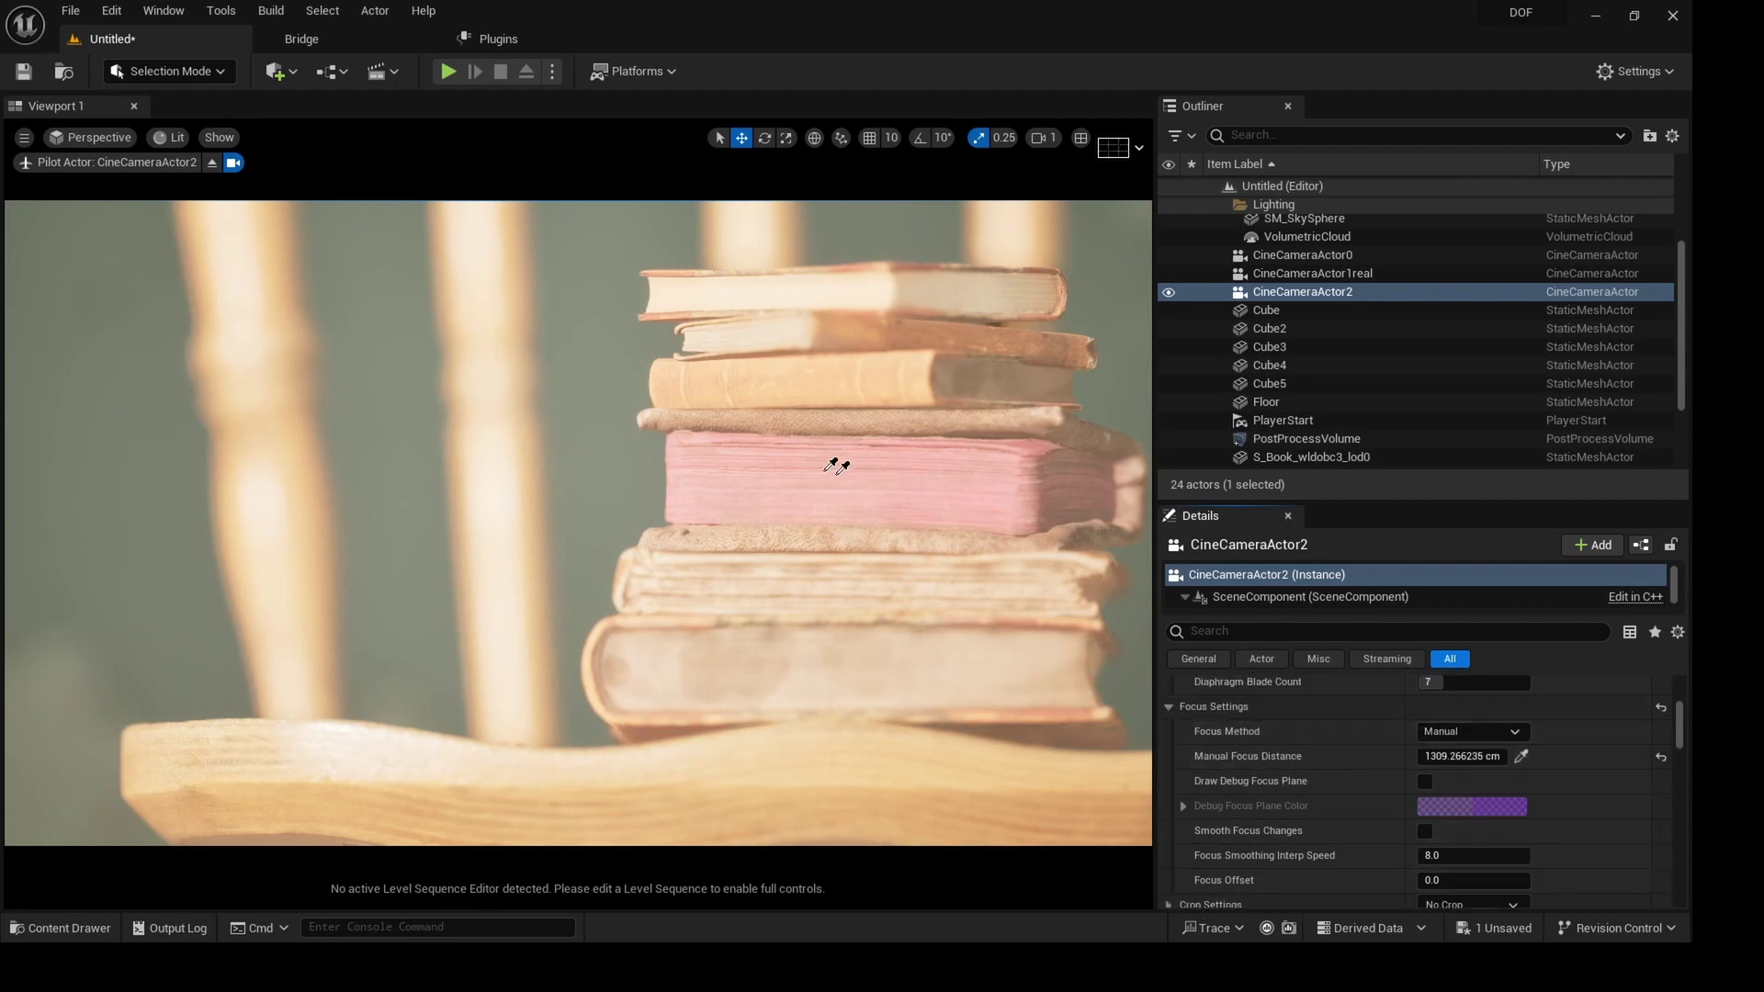
click(820, 466)
click(1521, 755)
click(507, 425)
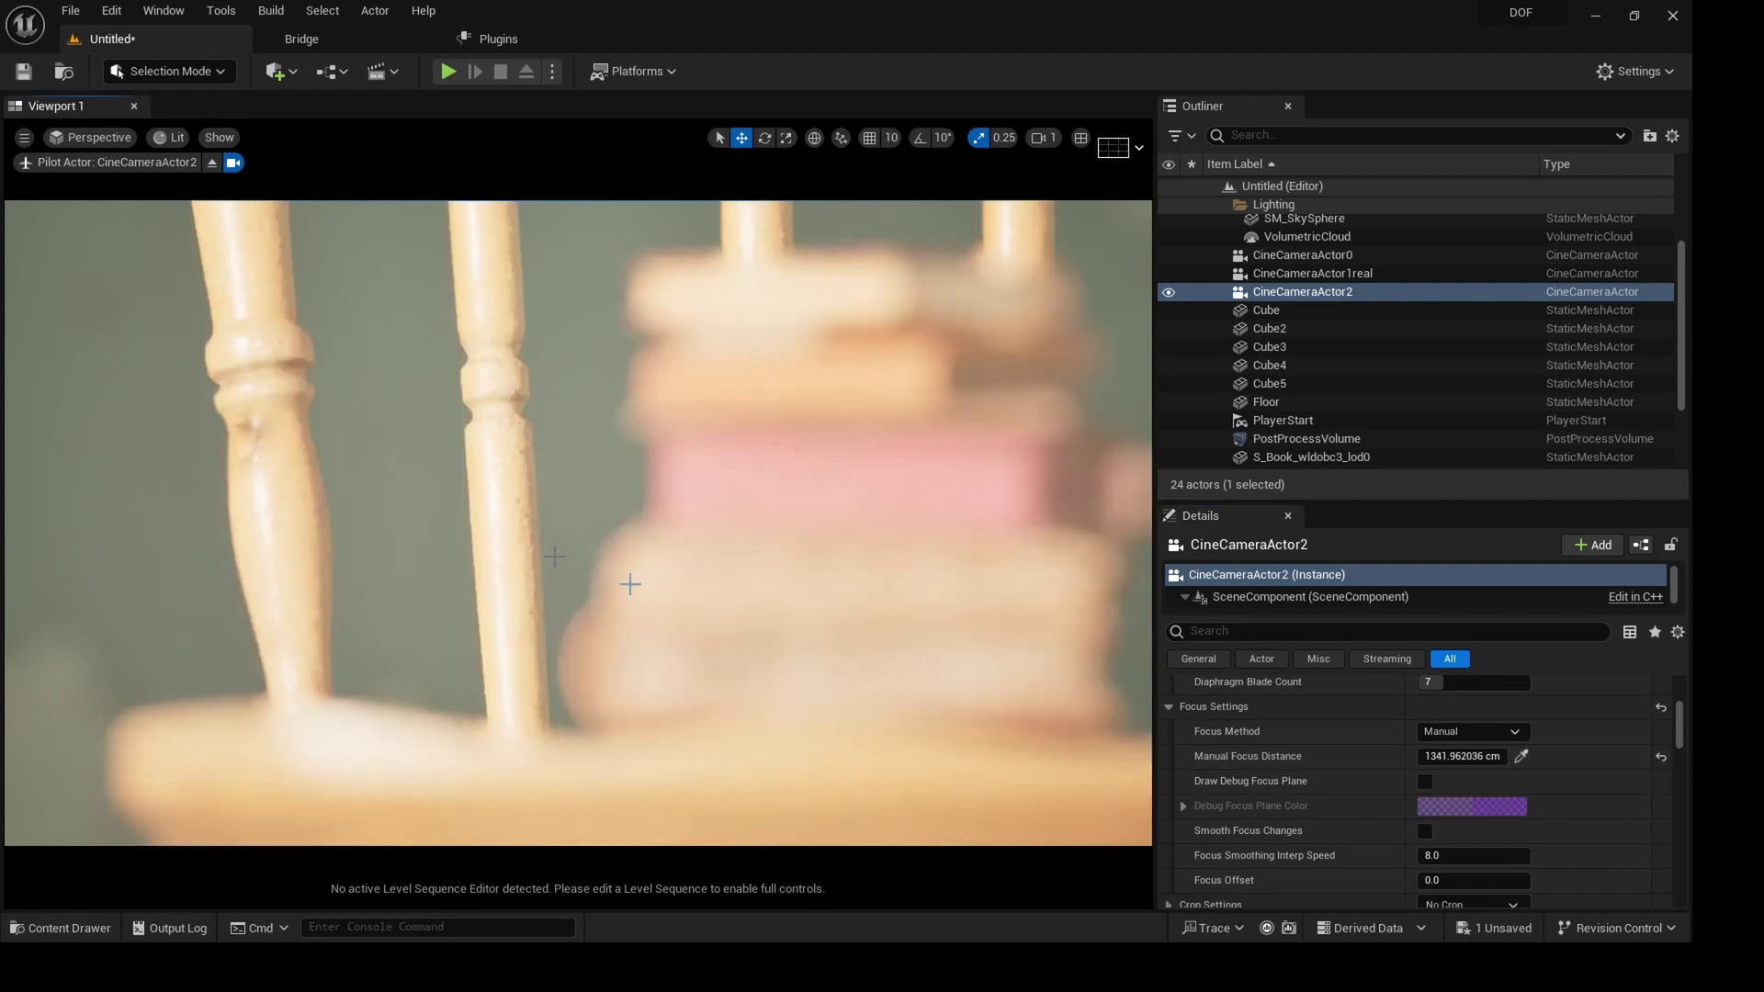
Resample the manual focus distance from the wall behind the chair, the chair spindle, and finally the pink book.
click(1521, 755)
click(565, 376)
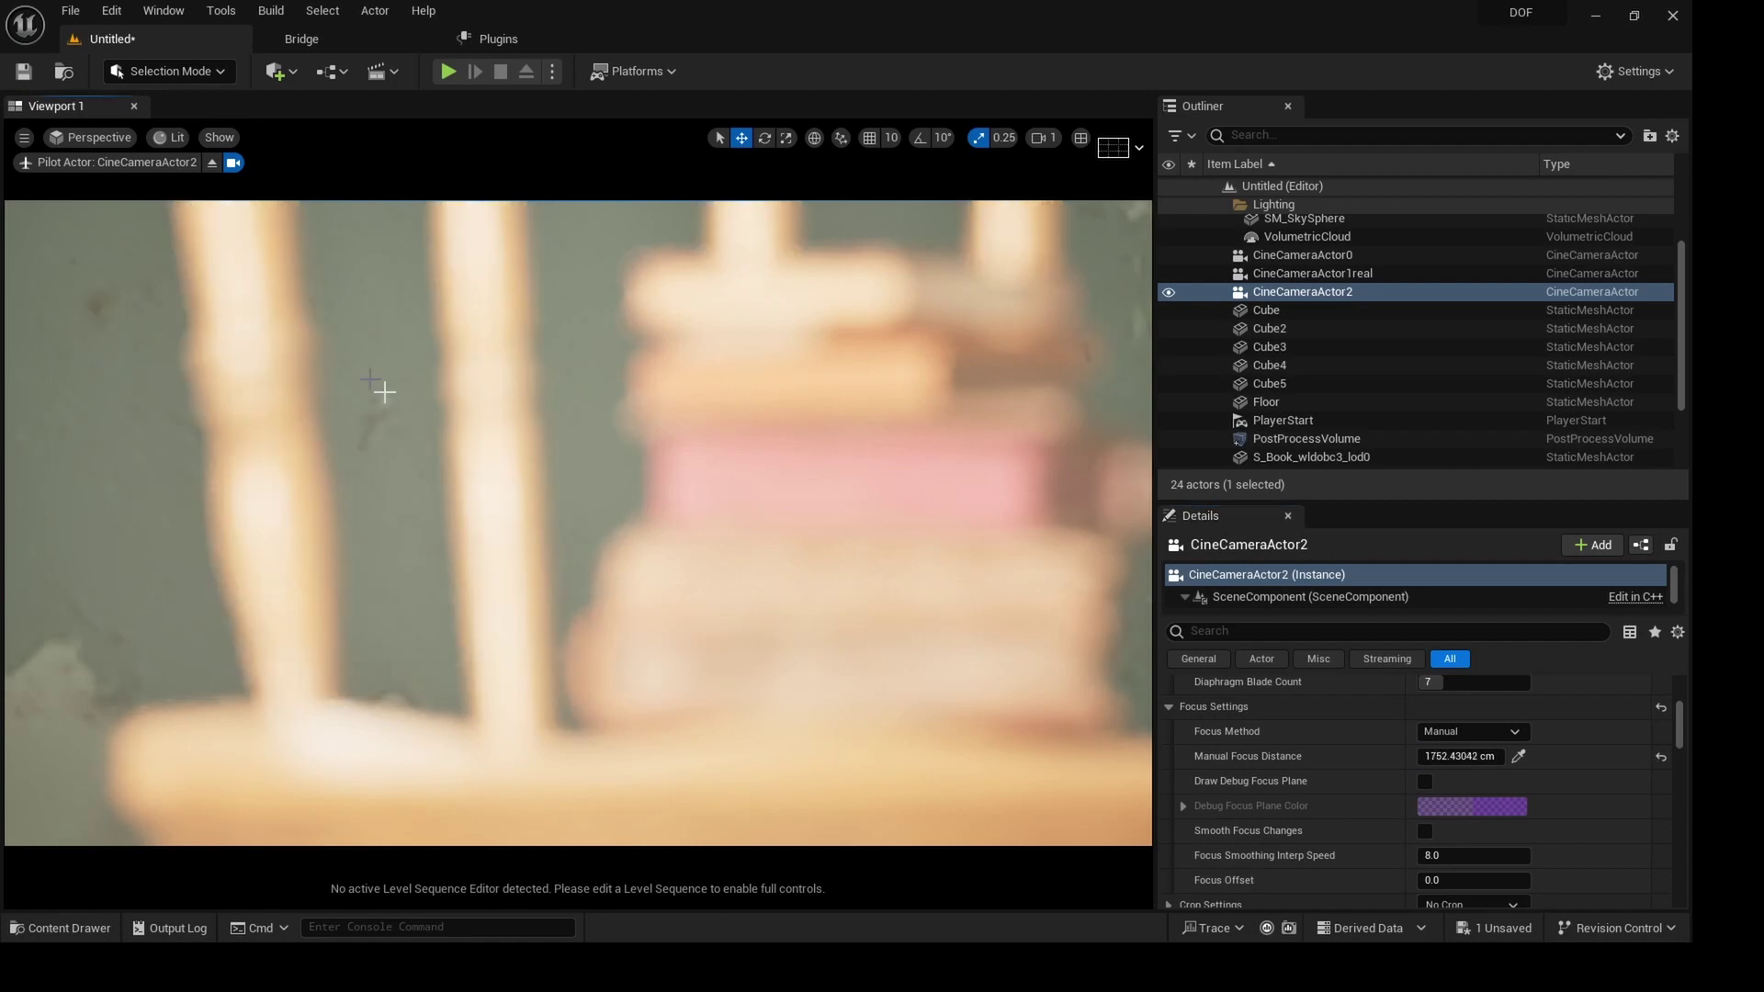
click(1518, 755)
click(503, 433)
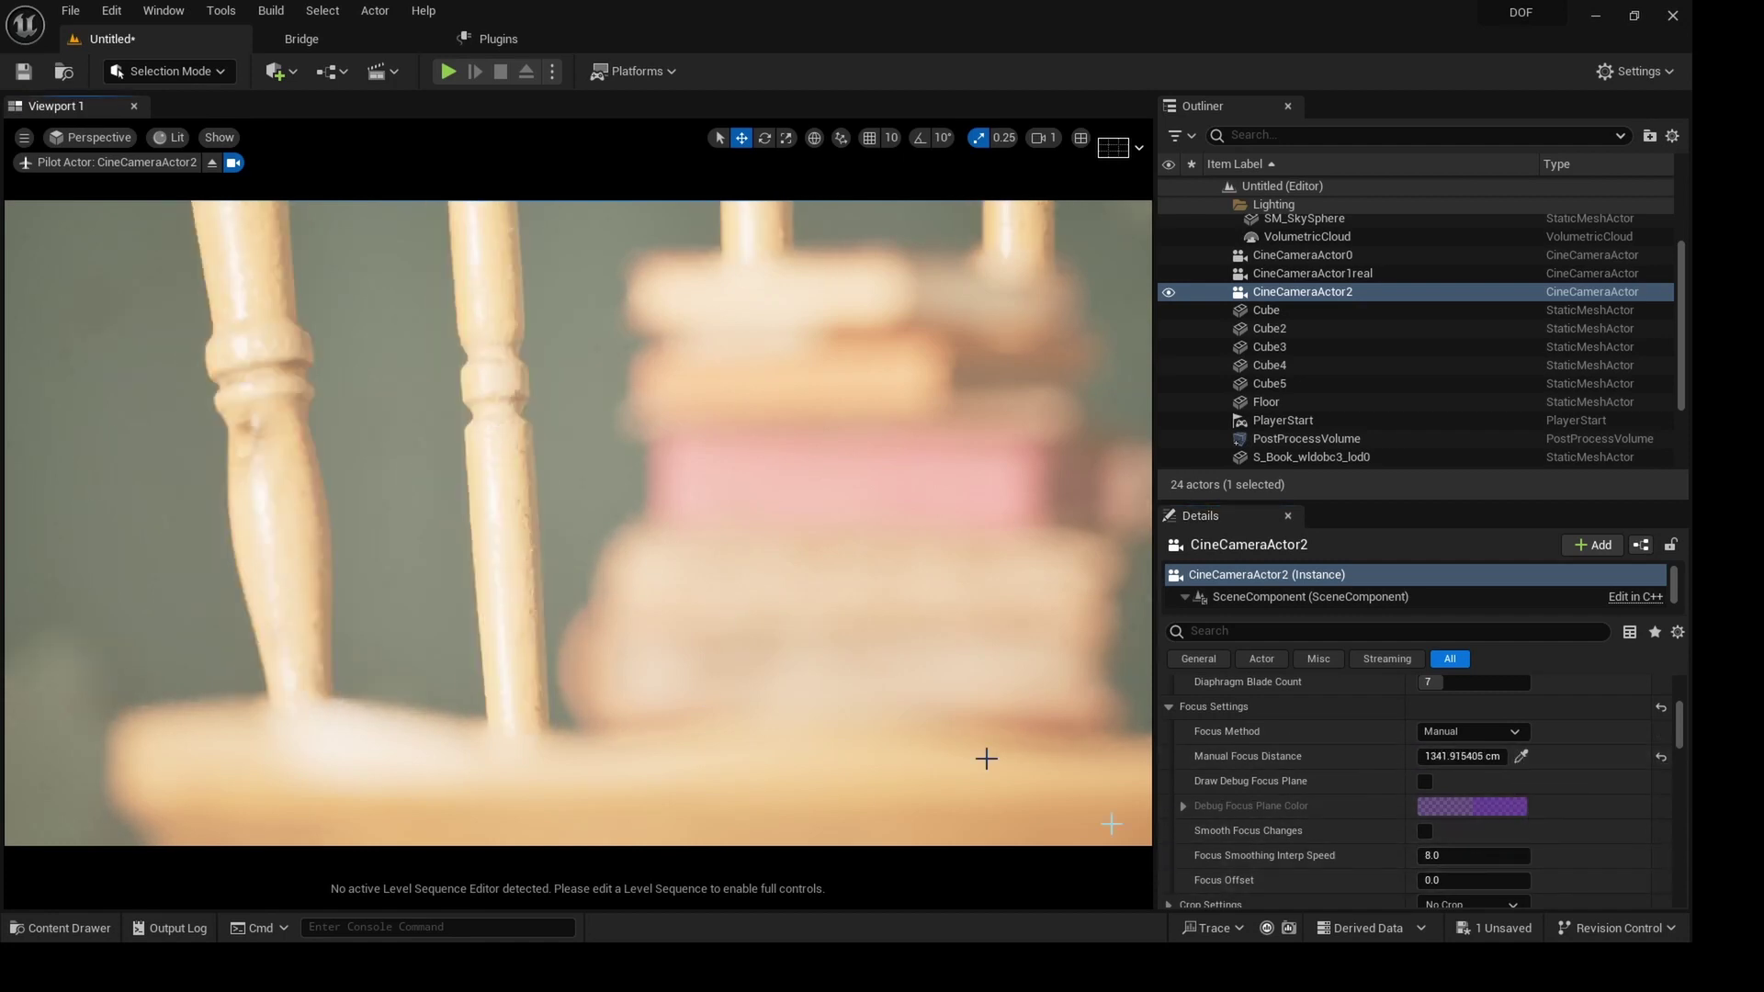
click(1523, 756)
click(884, 485)
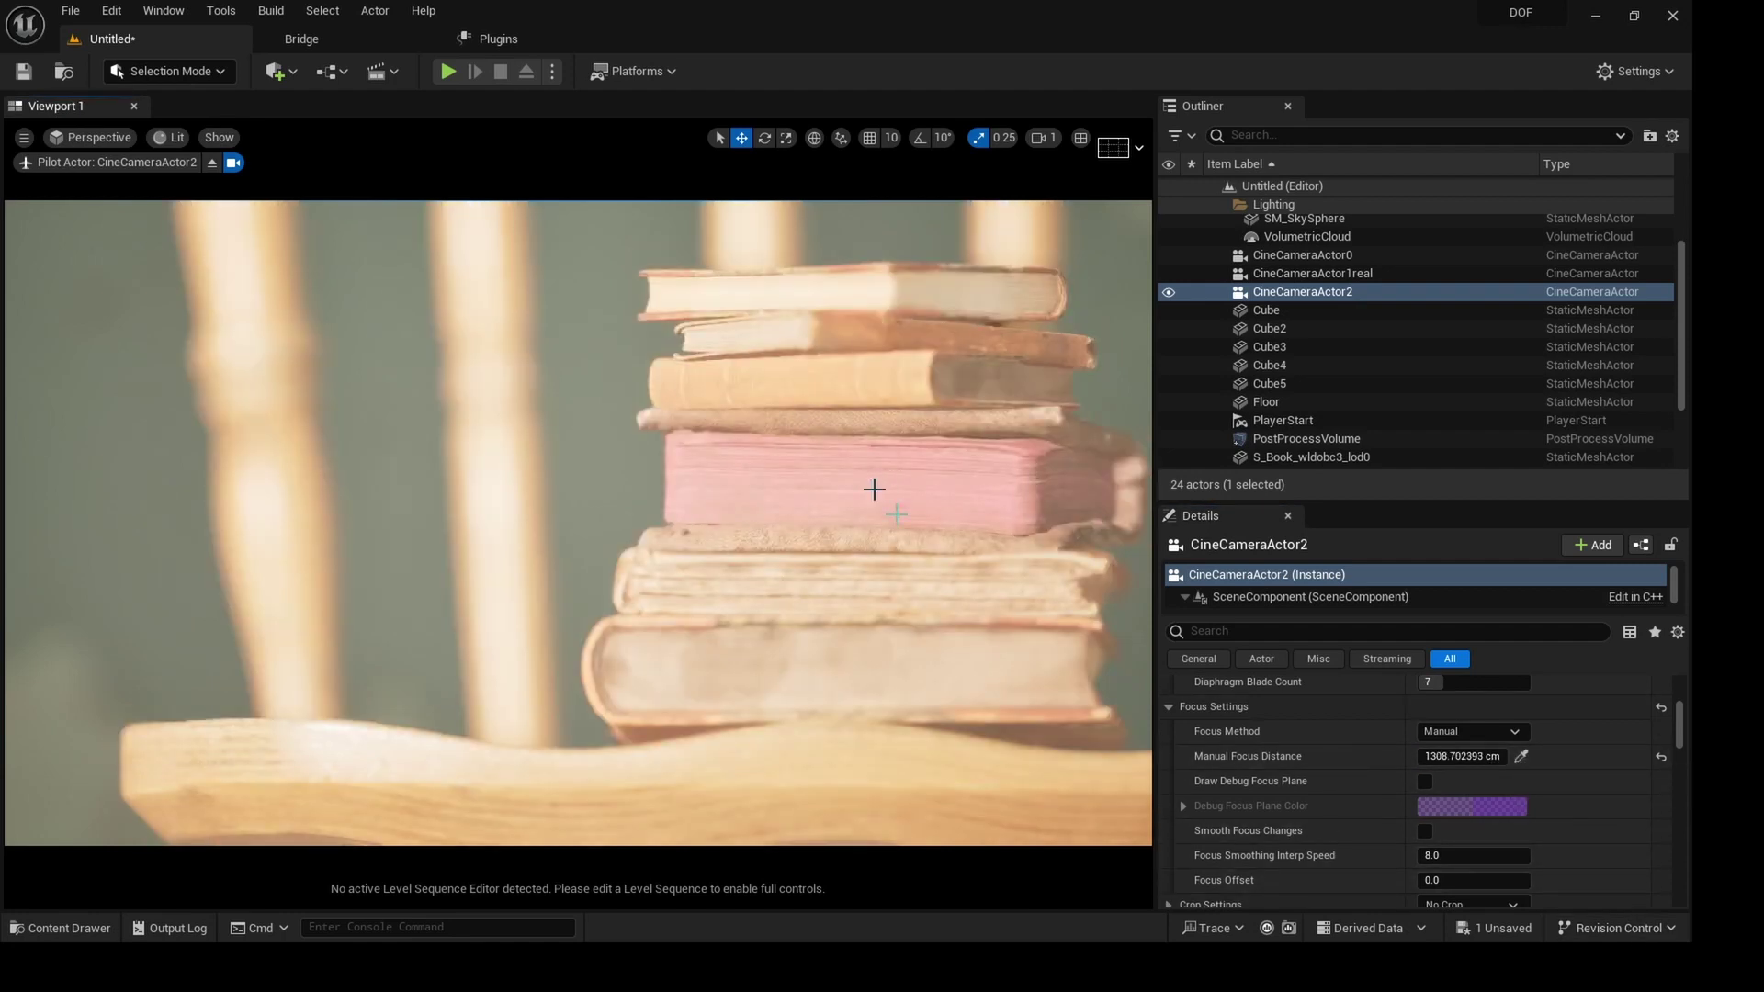
Change CineCameraActor2's lens preset to 85mm Prime f/1.8.
scroll(1316, 809, up, 6)
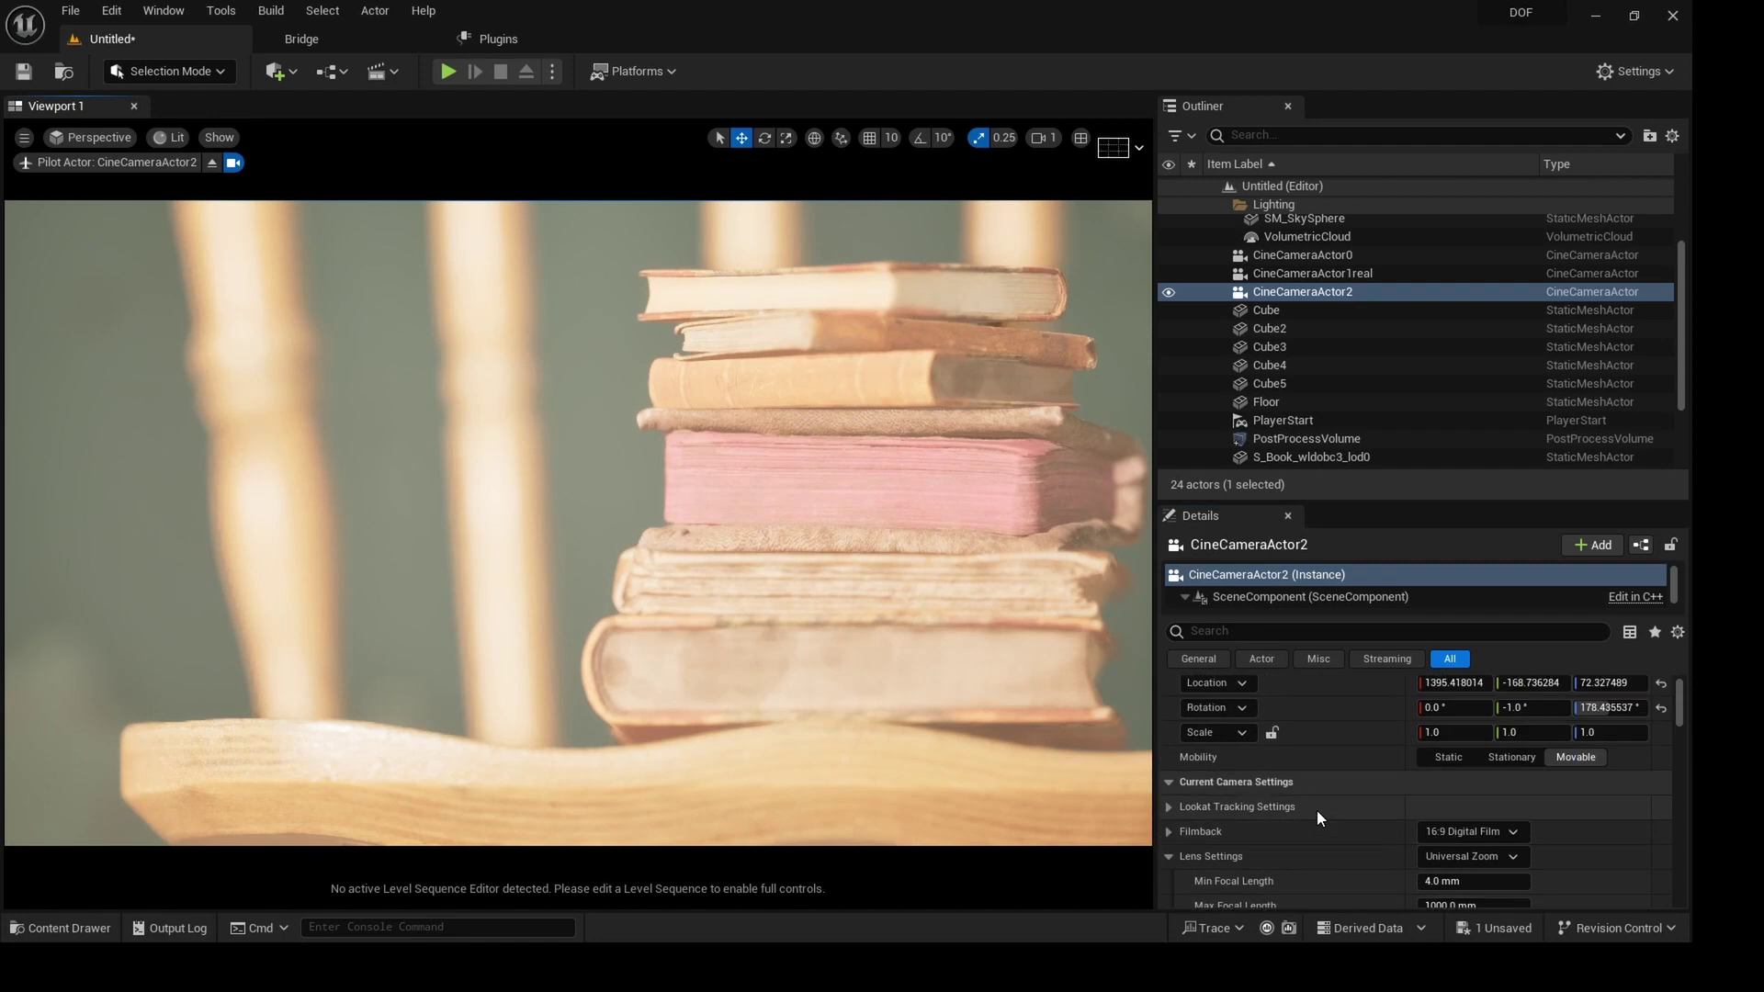
scroll(1315, 818, up, 1)
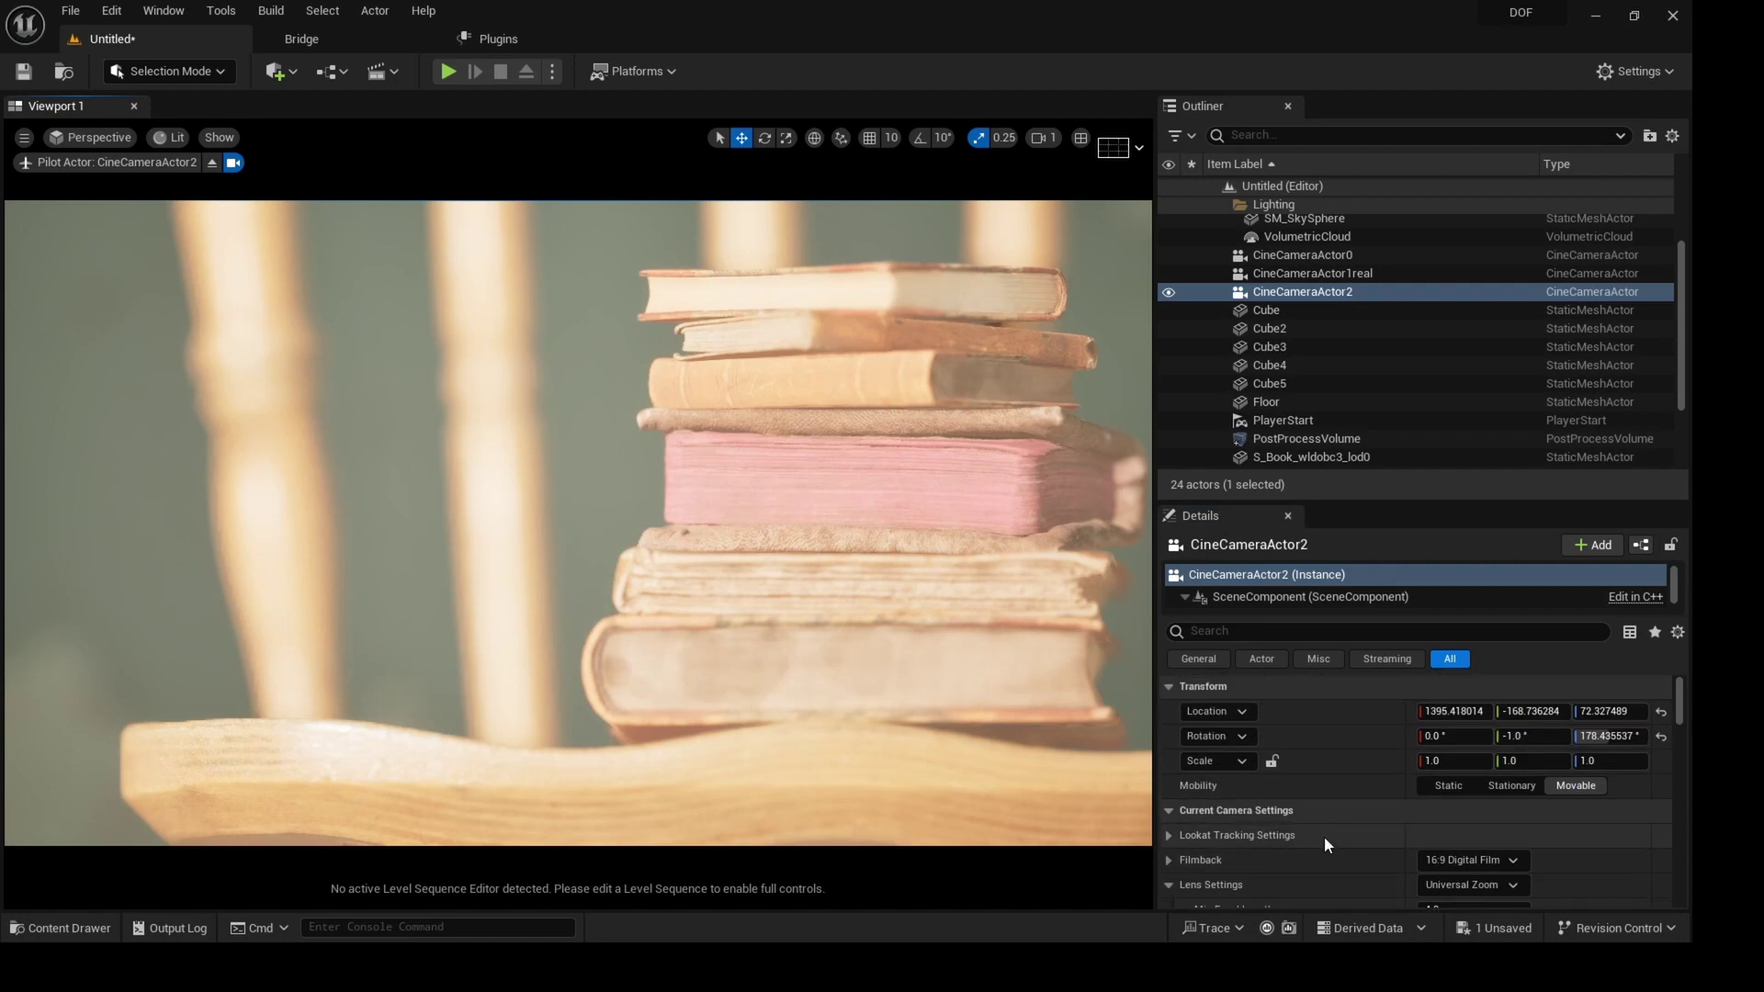
scroll(1325, 837, down, 3)
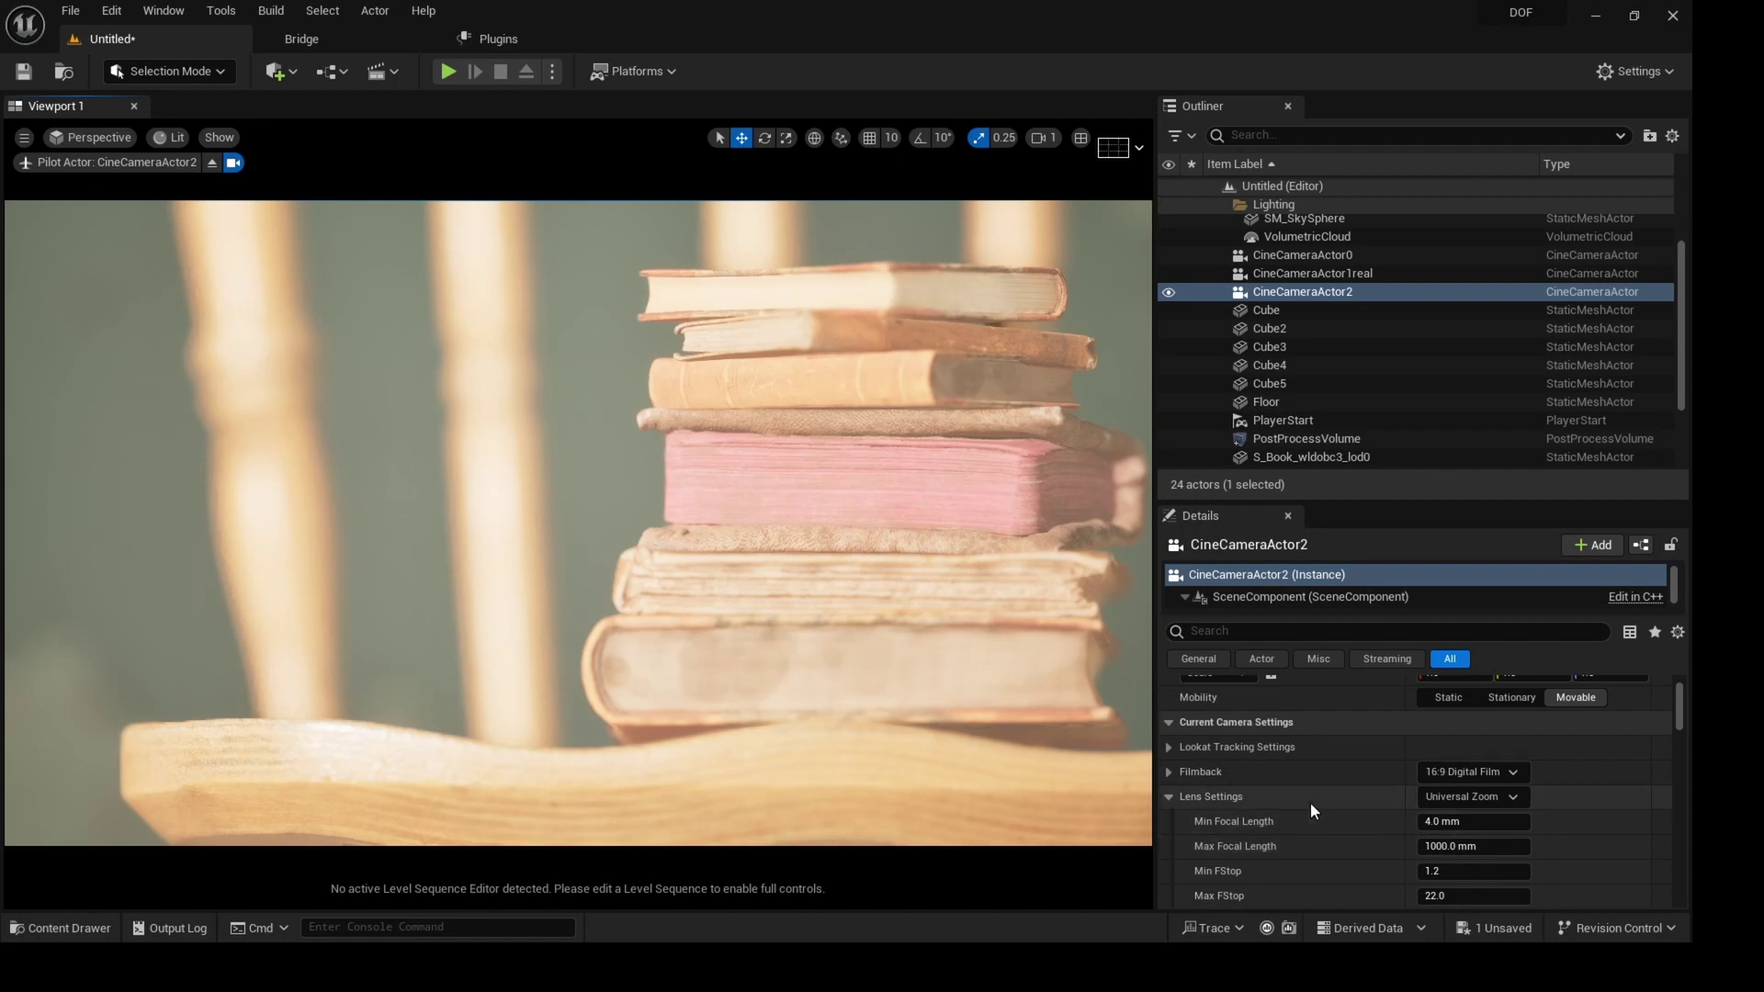
click(1470, 792)
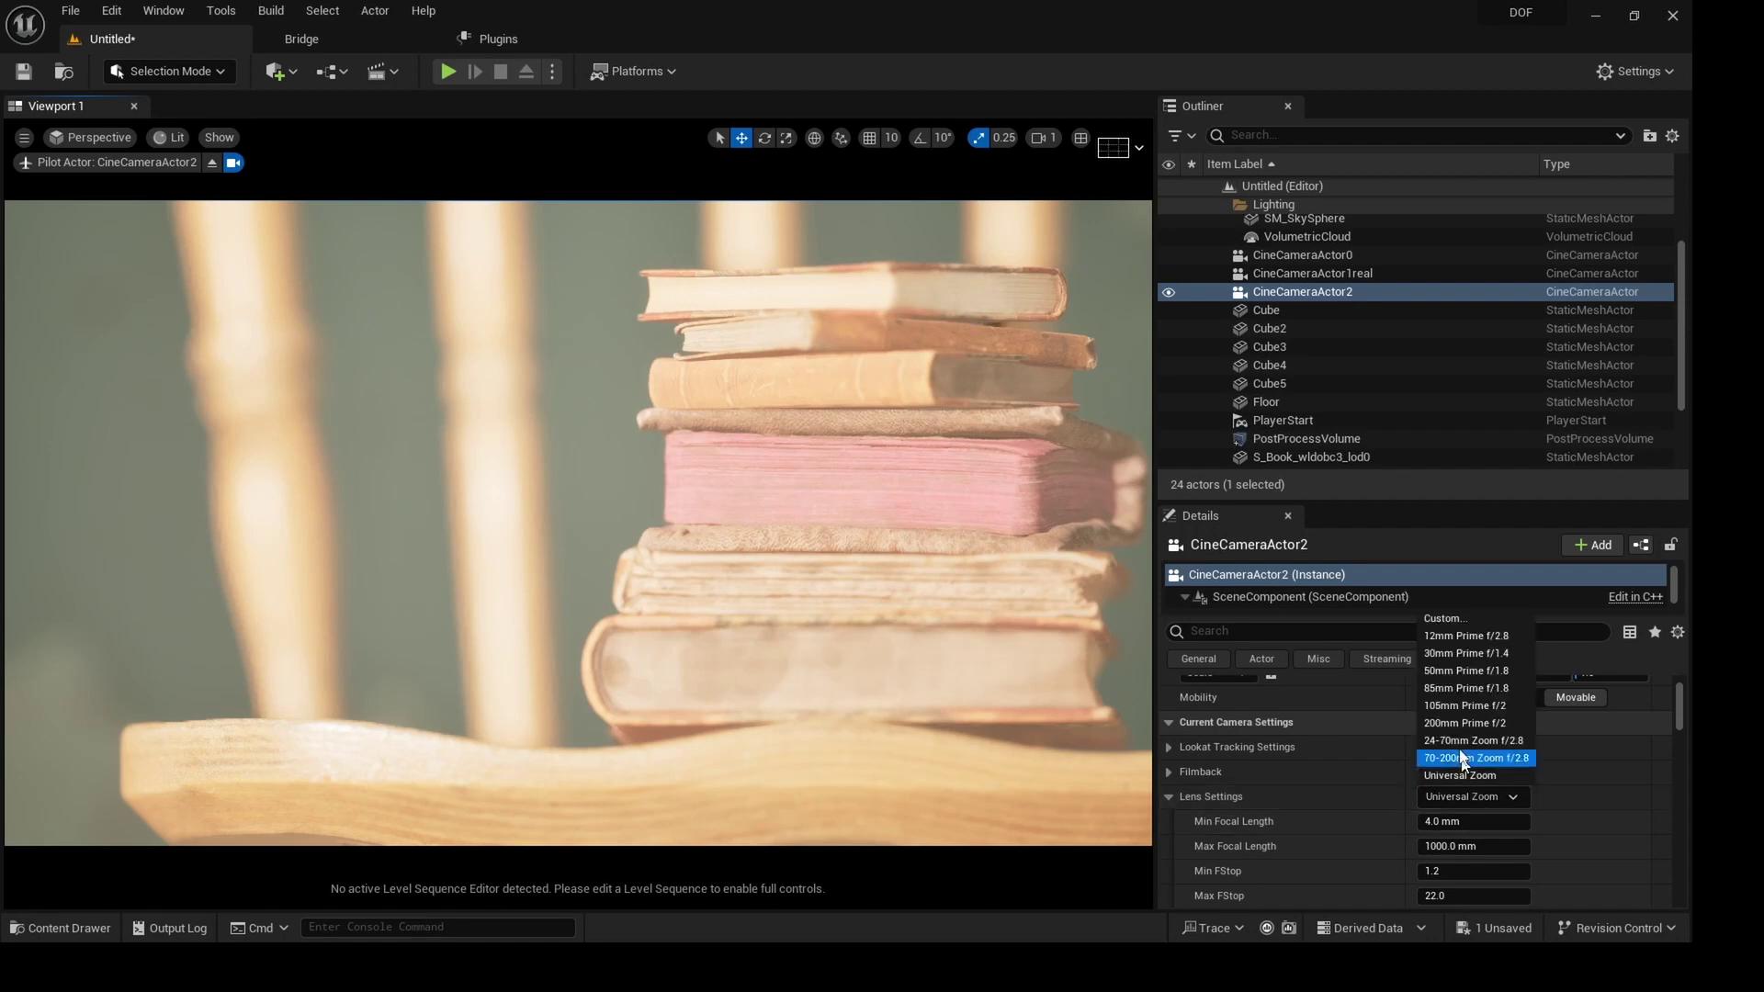
click(1460, 689)
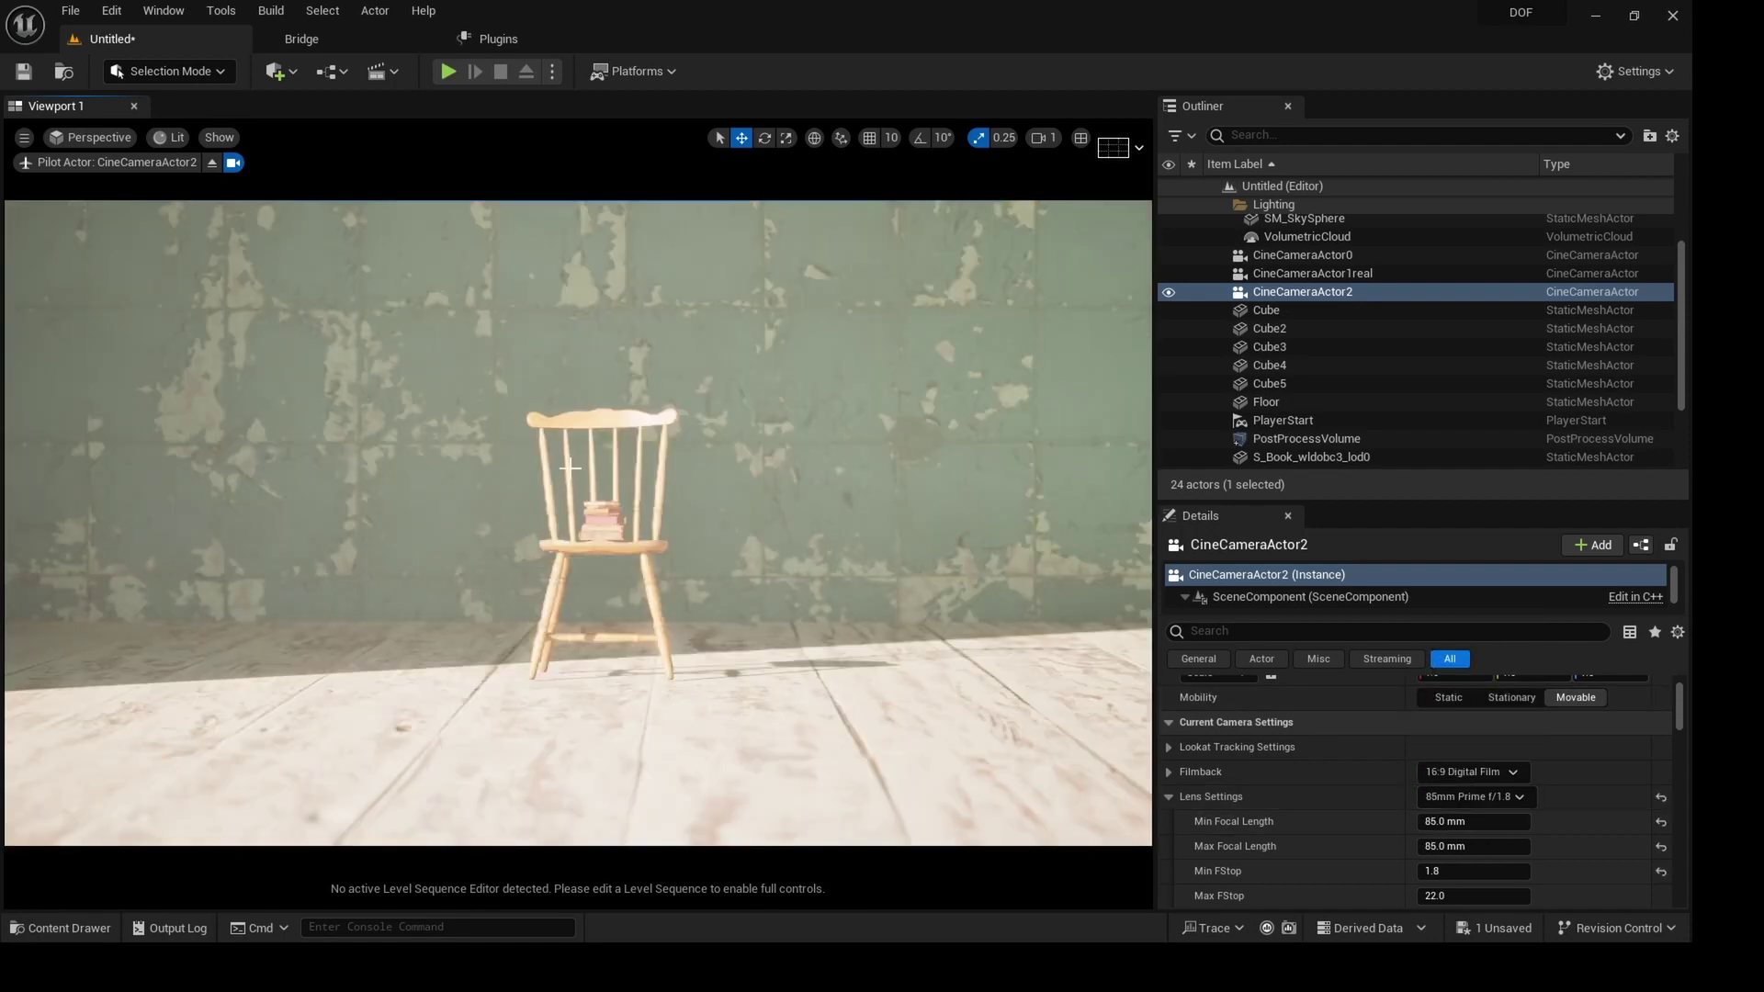
Move the piloted camera in close to the chair until the book stack fills the frame with the 85 mm lens.
click(573, 531)
scroll(573, 530, up, 12)
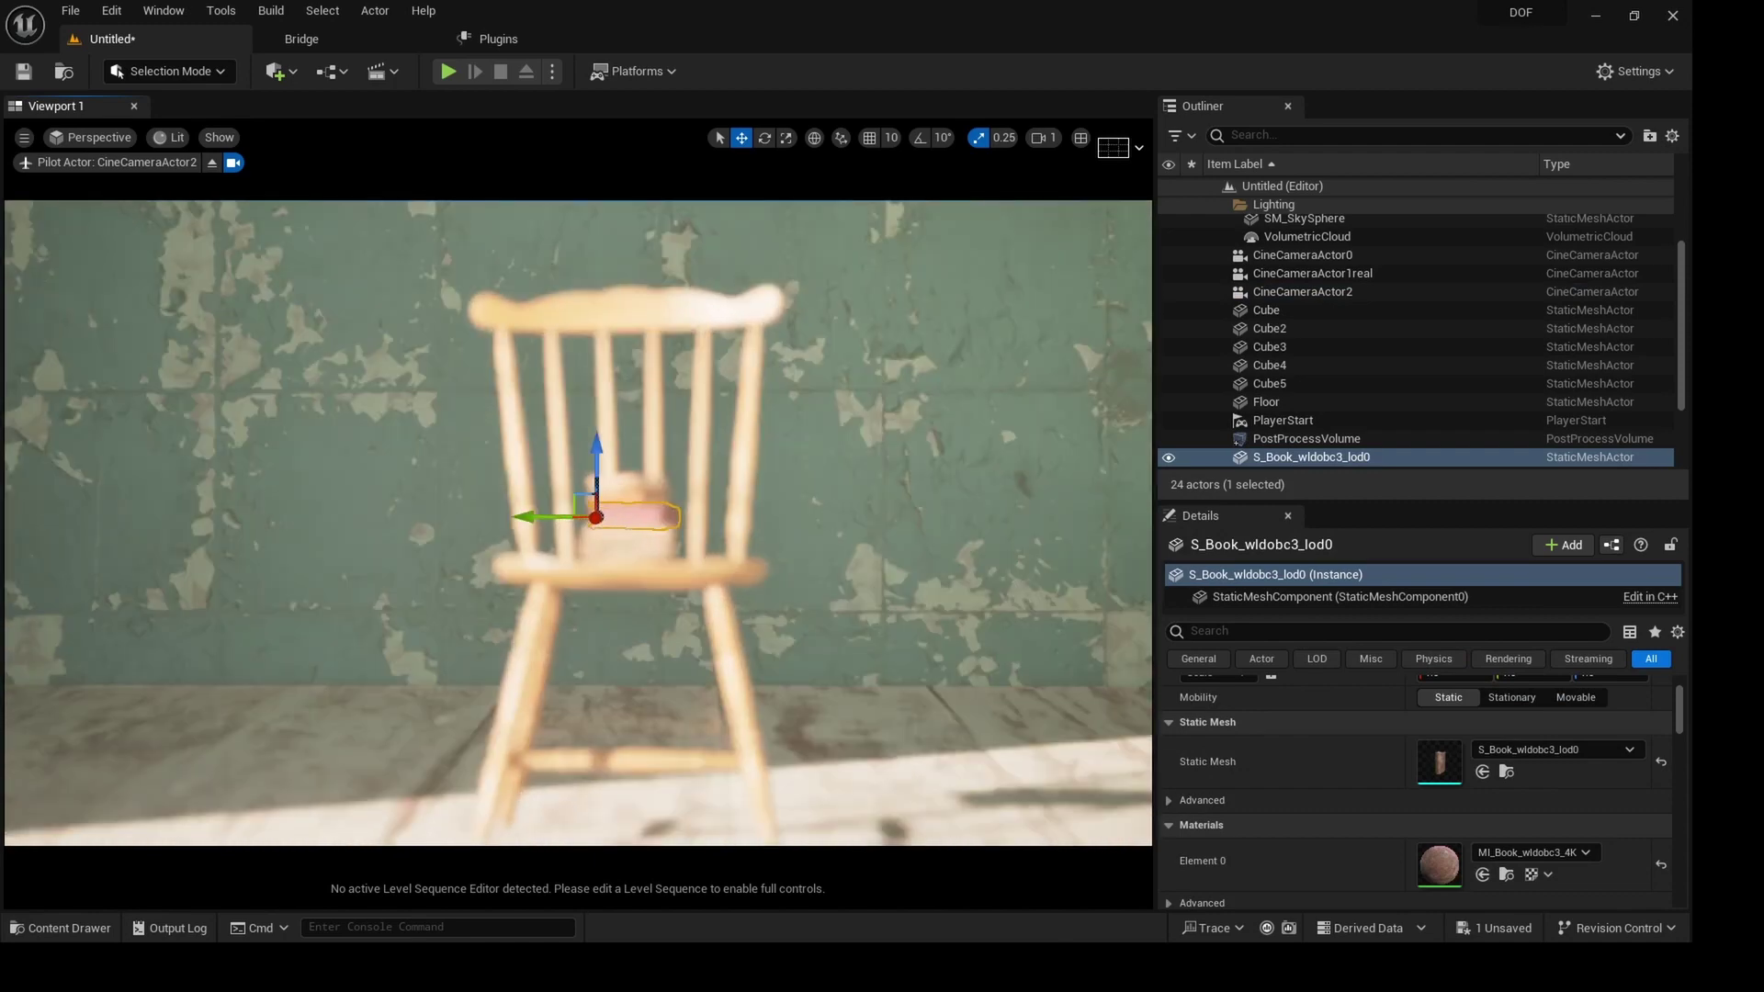
scroll(573, 530, up, 2)
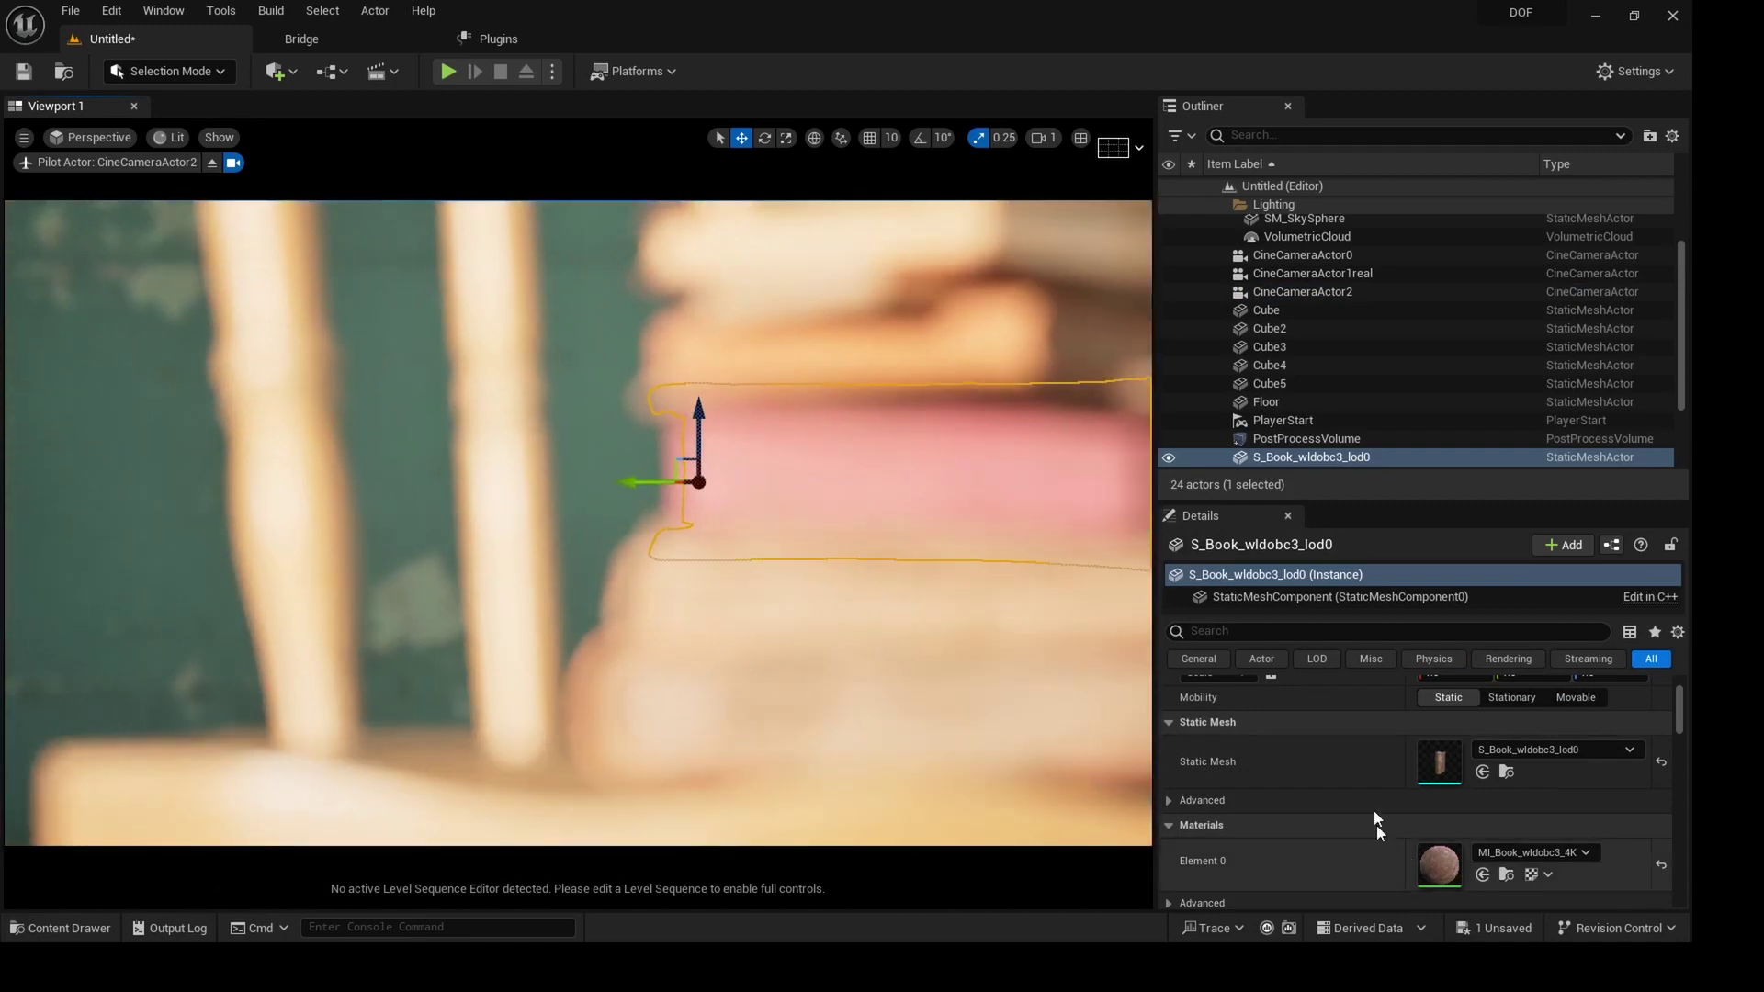
Reselect CineCameraActor2 and sample its manual focus distance from the pink book in the close 85 mm view.
scroll(1376, 825, down, 2)
scroll(1286, 352, up, 3)
click(1297, 368)
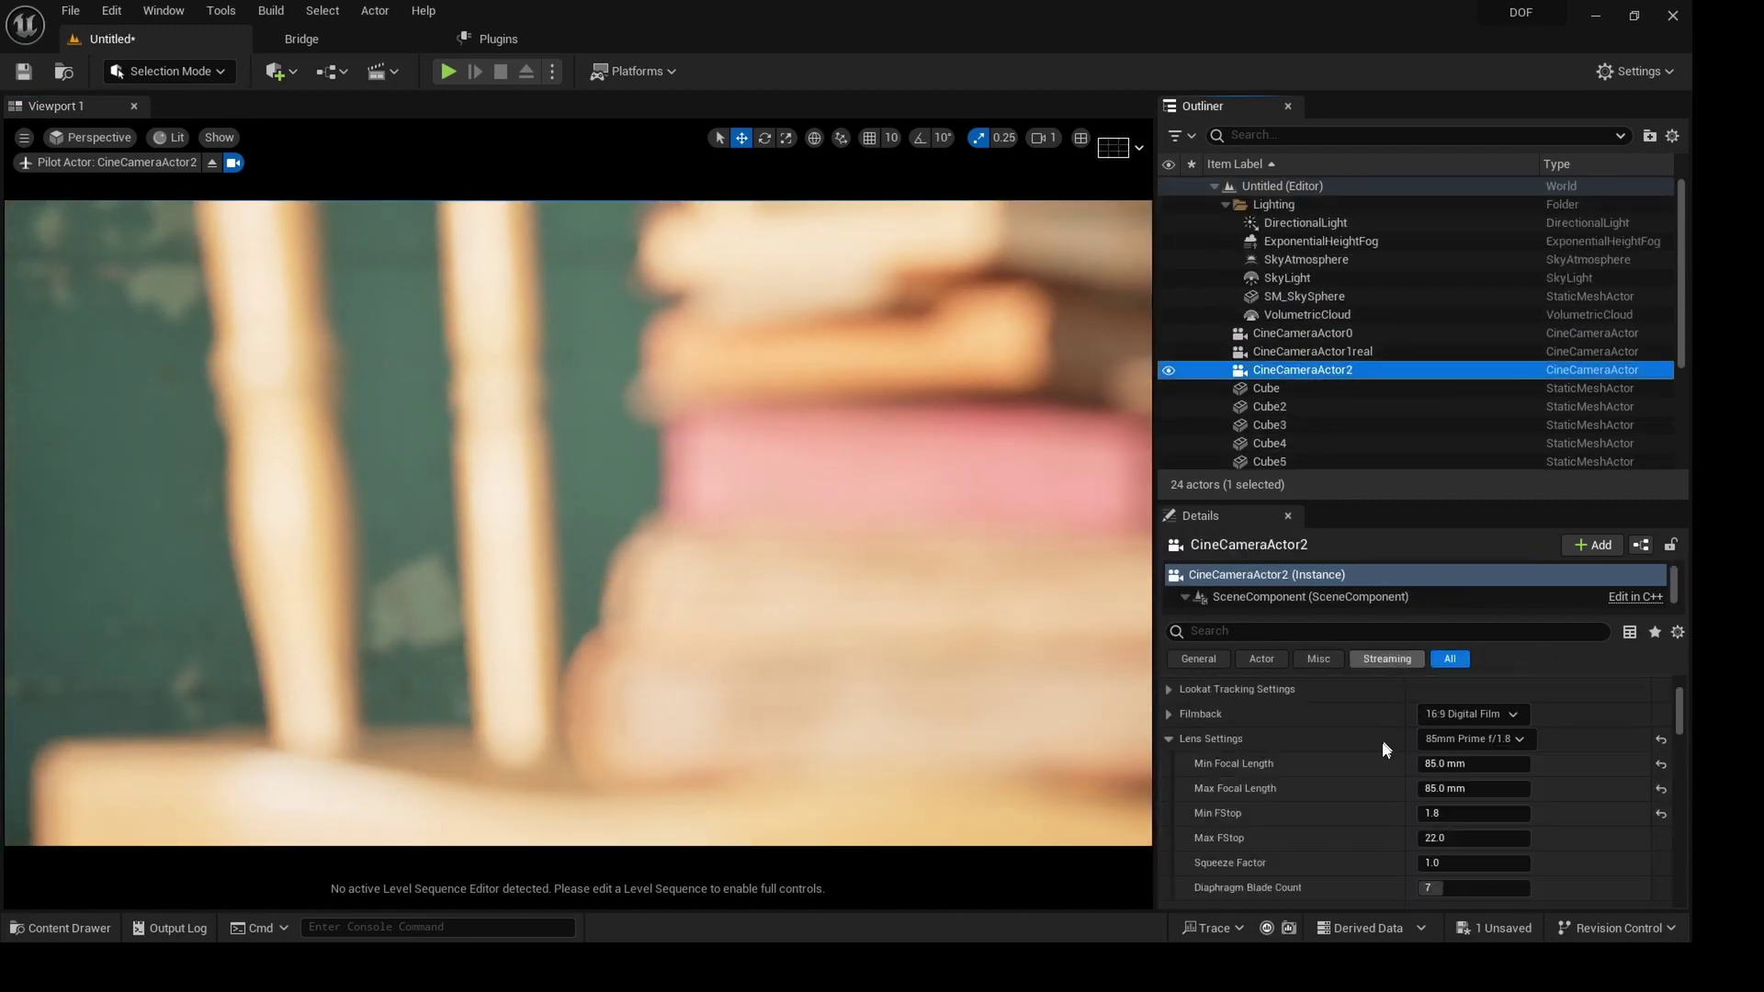
scroll(1381, 740, down, 4)
click(1521, 785)
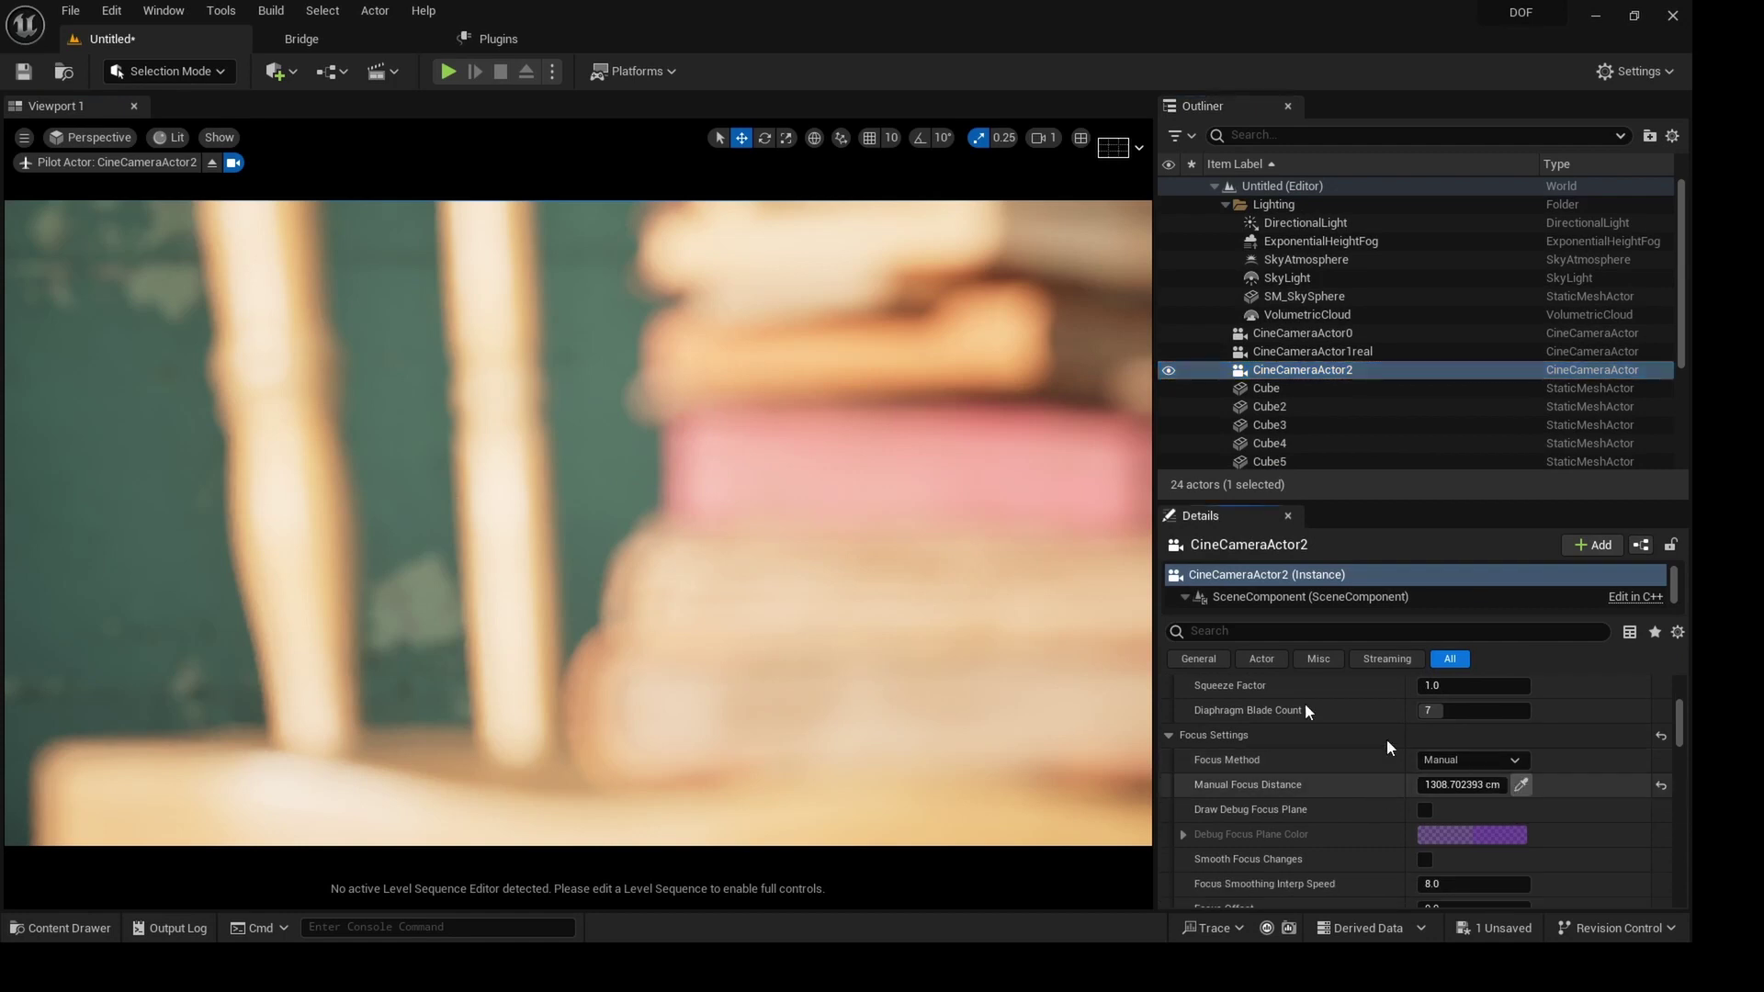
click(817, 461)
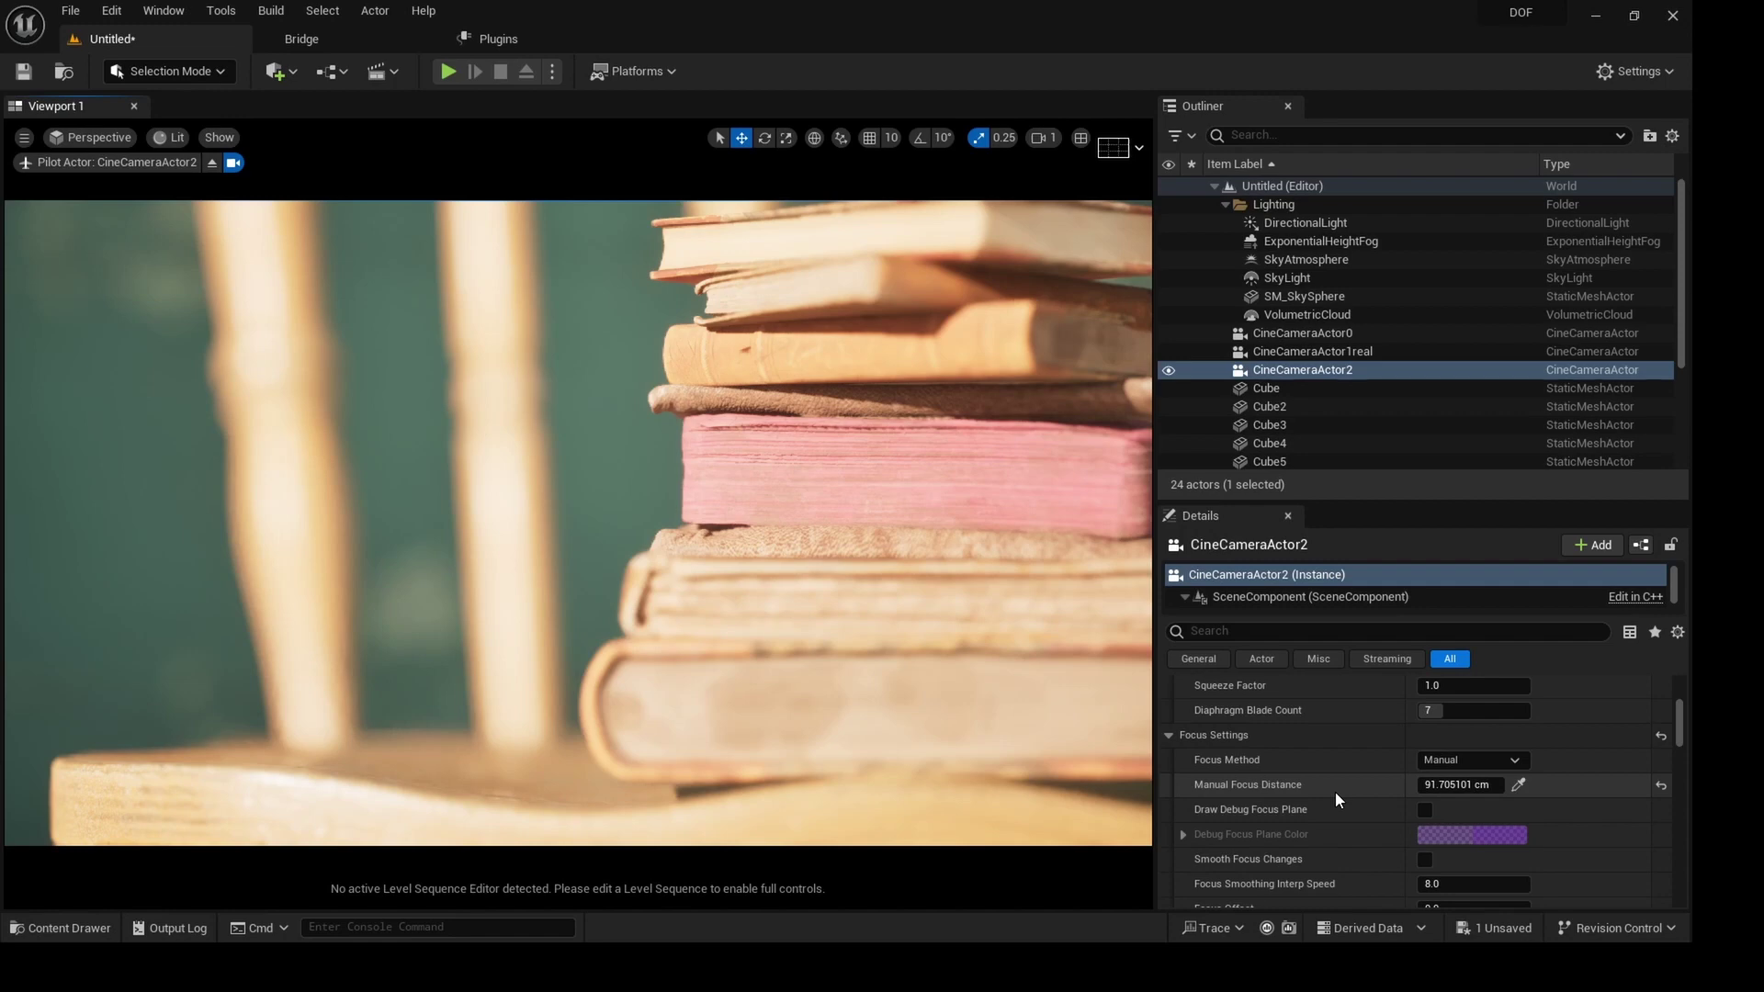
Switch the lens squeeze factor between 2.0 and 1.0 to compare the anamorphic framing, finishing at 2.0.
scroll(1335, 791, up, 1)
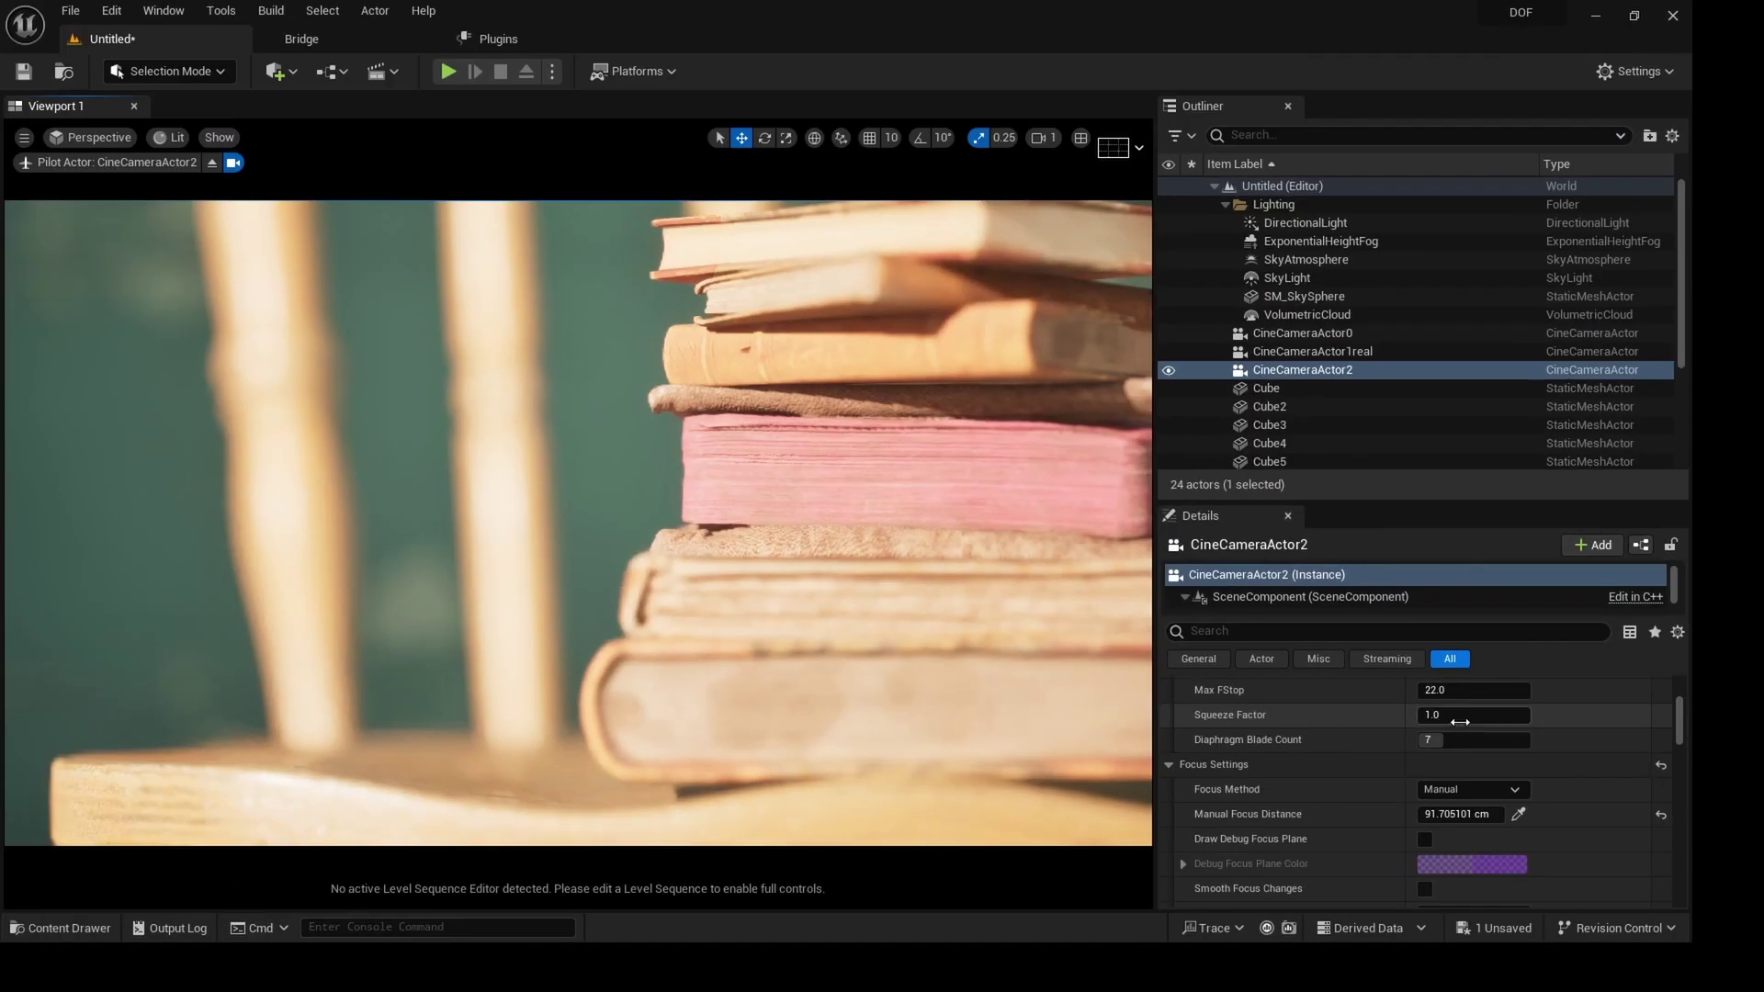
drag(1435, 716, 1553, 715)
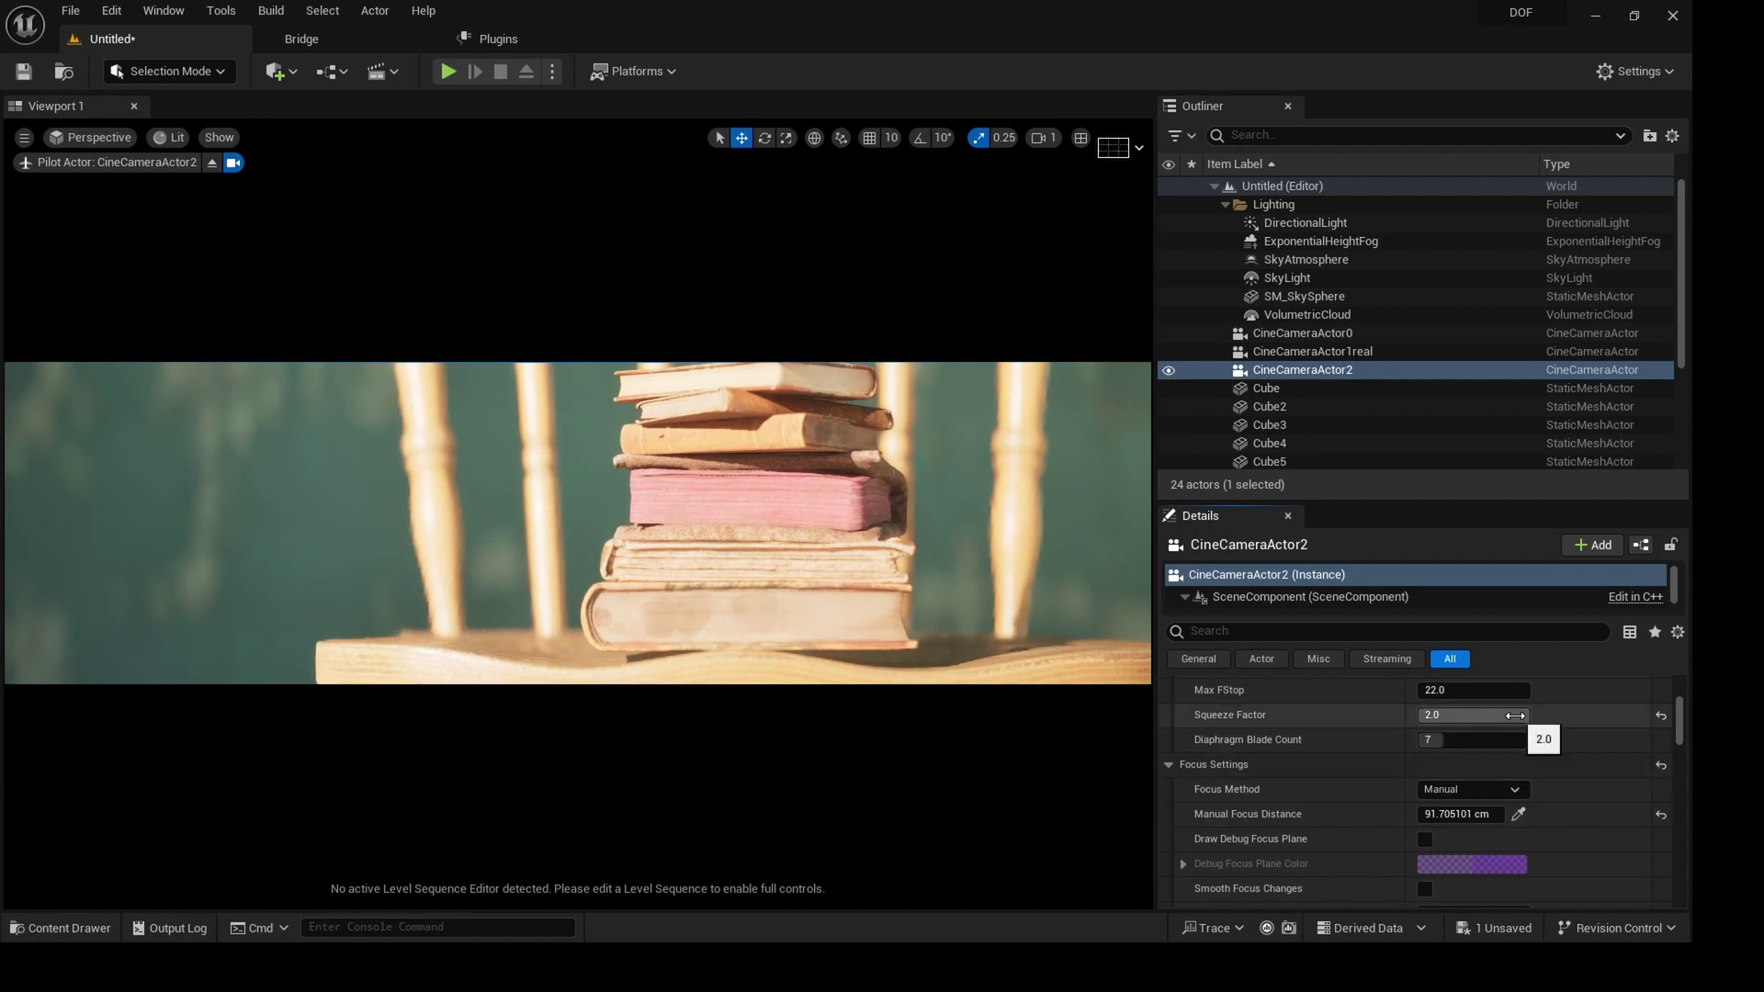
drag(1513, 715, 1376, 716)
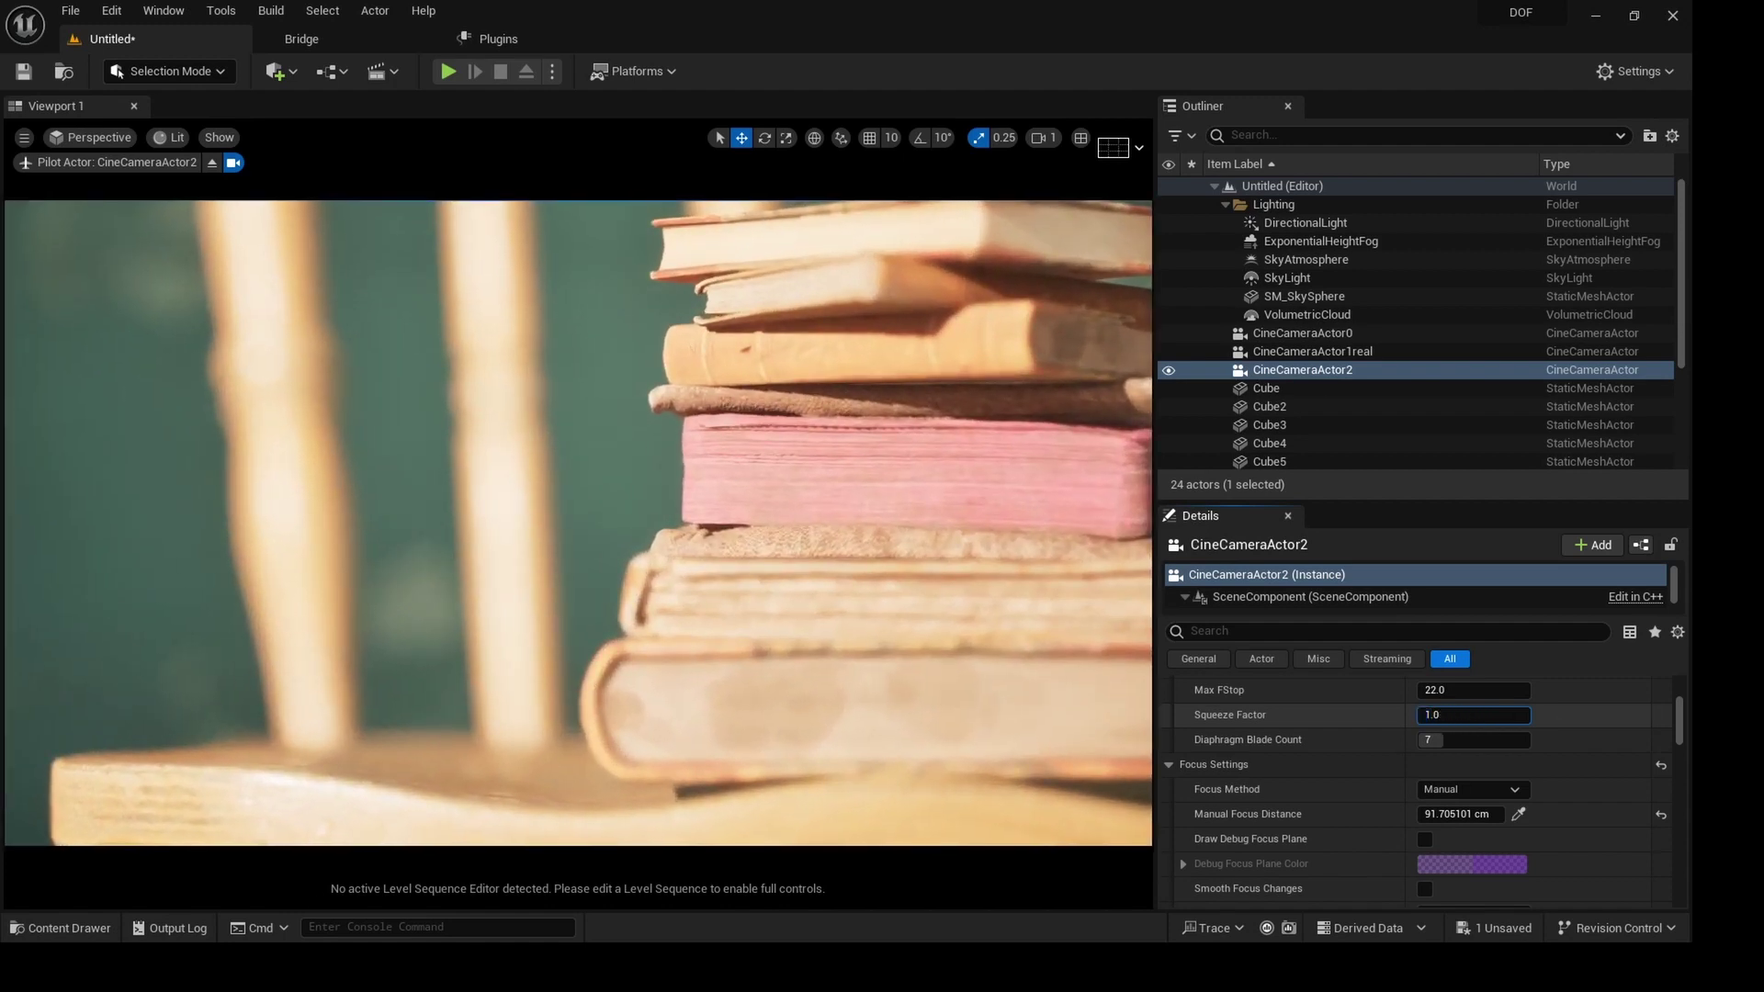
drag(1376, 715, 1513, 715)
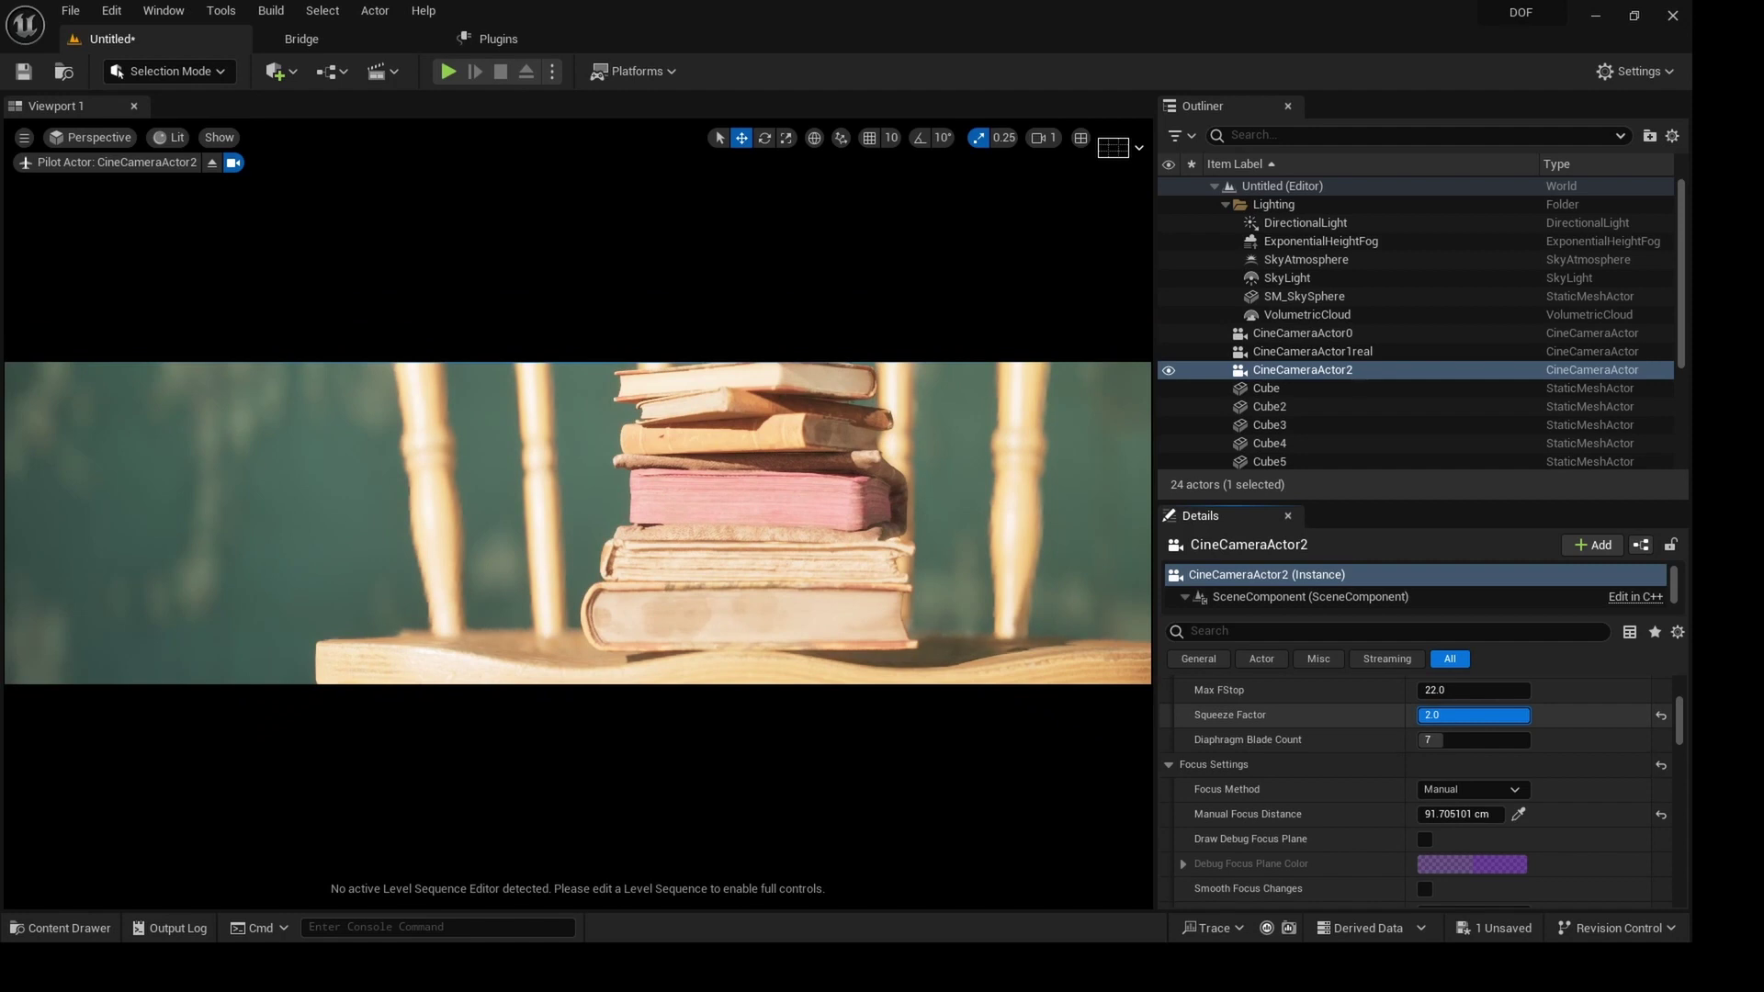
drag(1478, 715, 1511, 715)
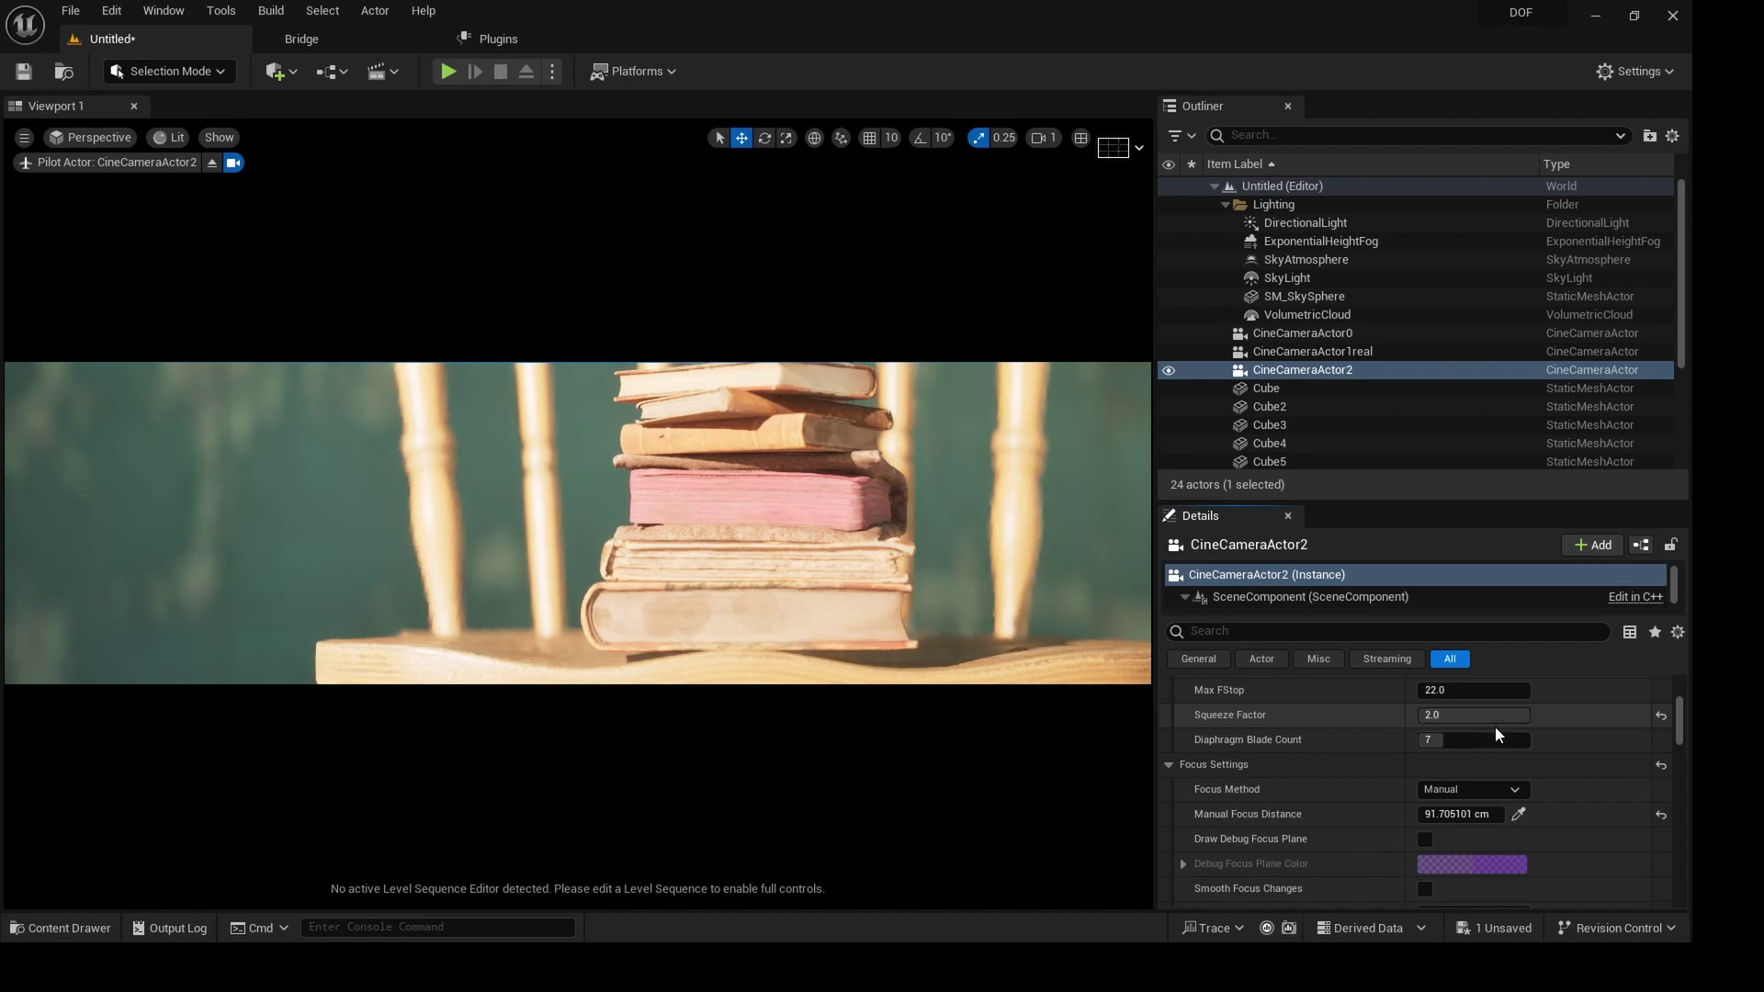